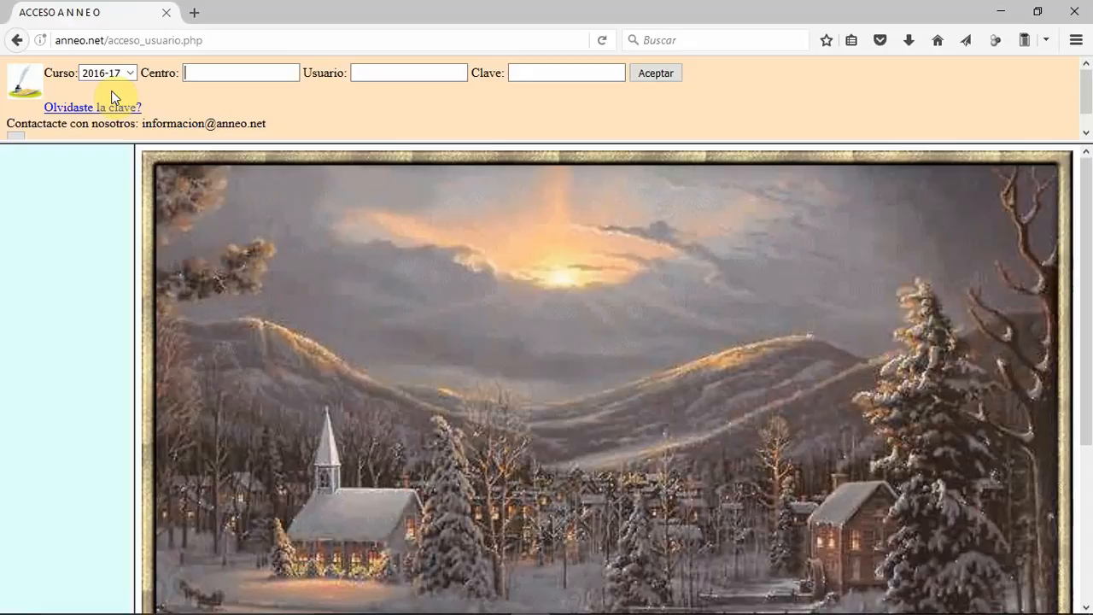
# Step: Log in for course 2016-17 with centre ANNEO, user PROFE and the account password
pyautogui.write('ANNEO')
pyautogui.press('Tab')
pyautogui.write('PROFE')
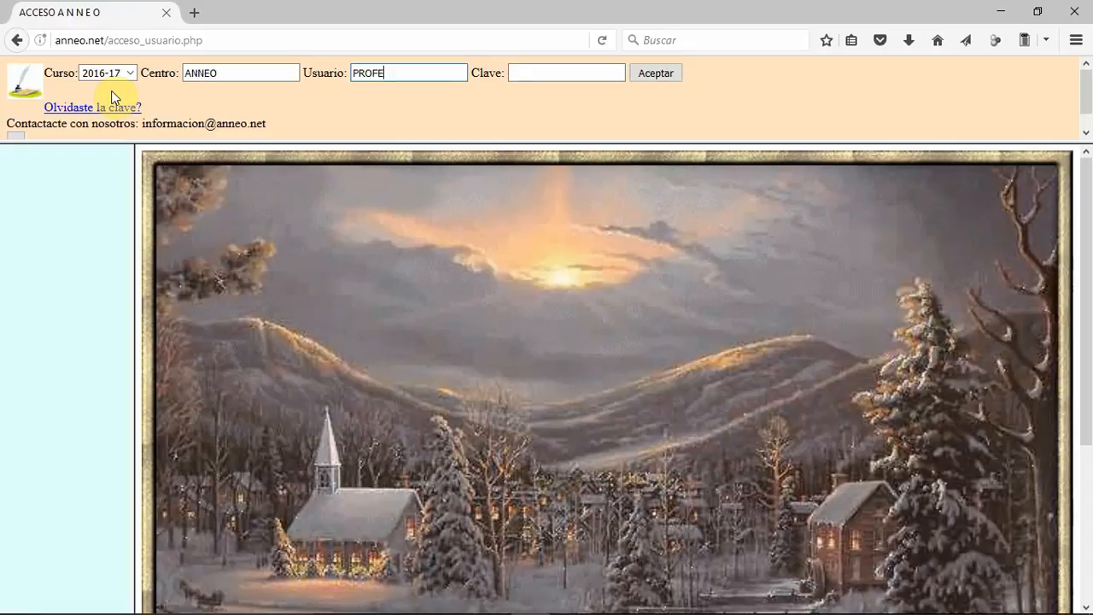
pyautogui.press('Tab')
pyautogui.write('••••••')
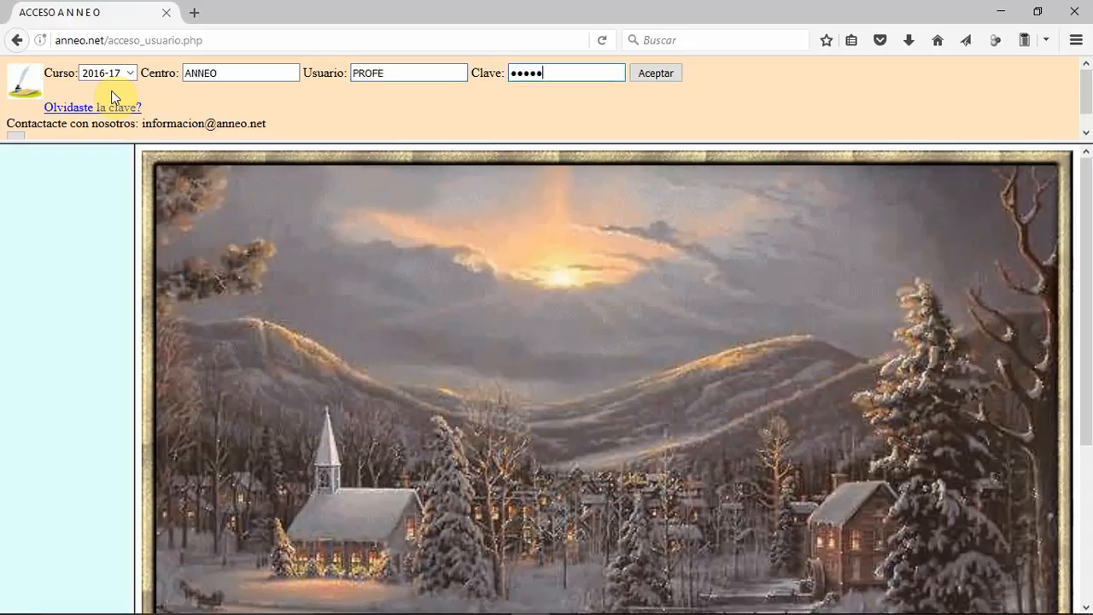
pyautogui.press('Return')
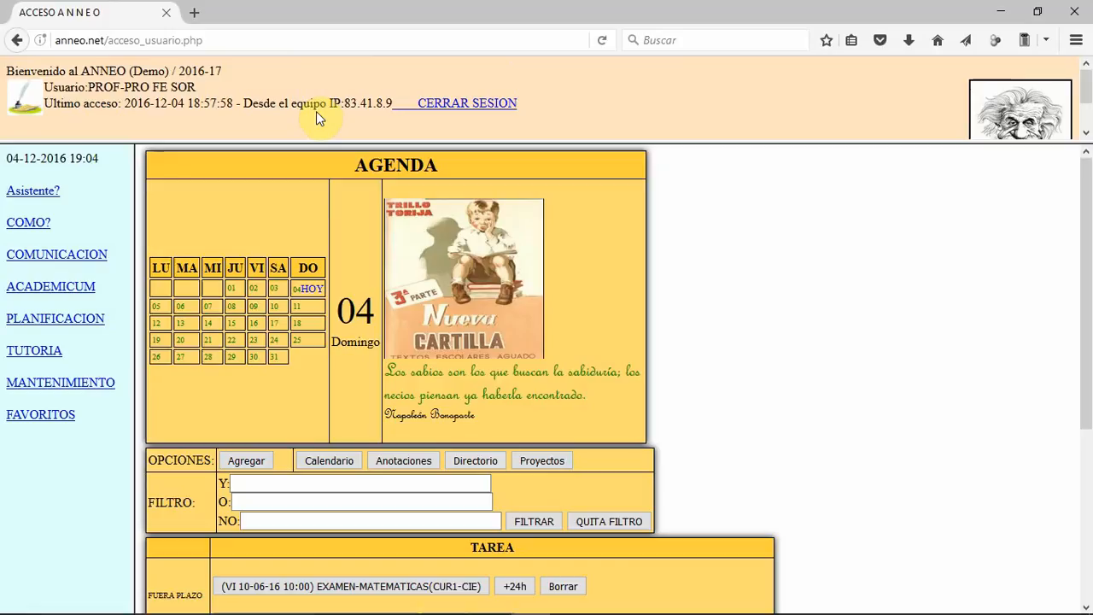
# Step: Open Micarpeta in the Academicum section and create a folder named MATERIAL inside the PROFE directory
pyautogui.click(64, 293)
pyautogui.click(84, 318)
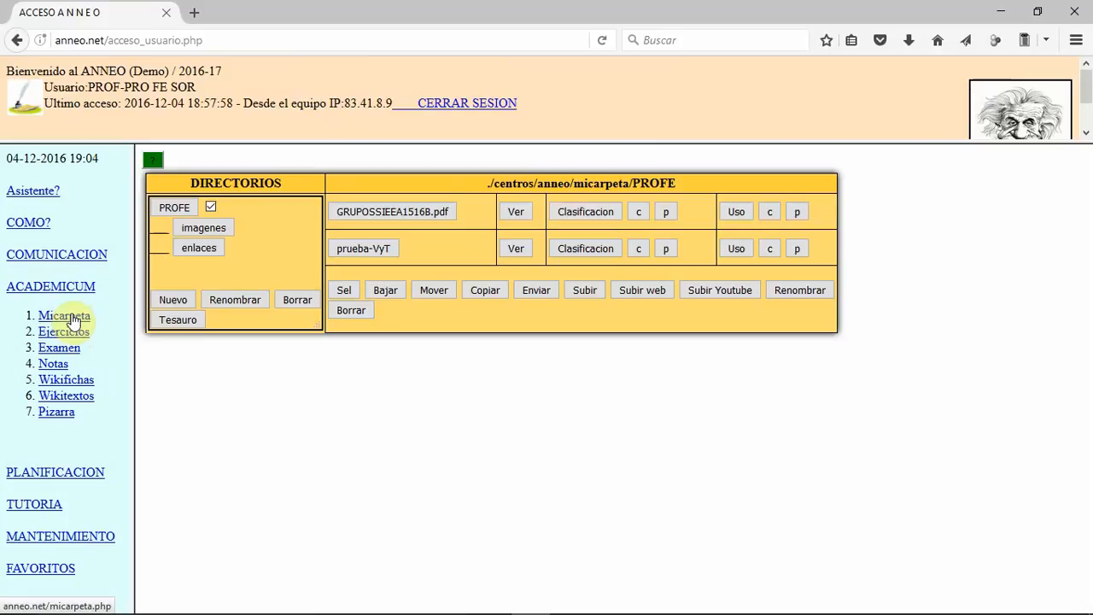
pyautogui.click(165, 207)
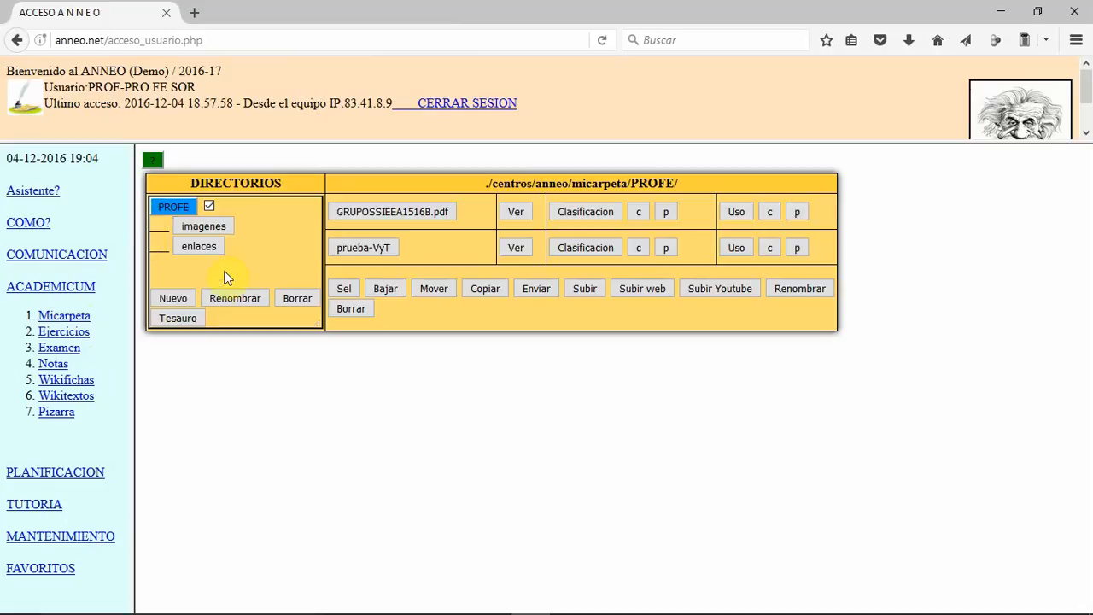
pyautogui.click(175, 298)
pyautogui.click(237, 338)
pyautogui.moveTo(236, 338); pyautogui.dragTo(126, 353)
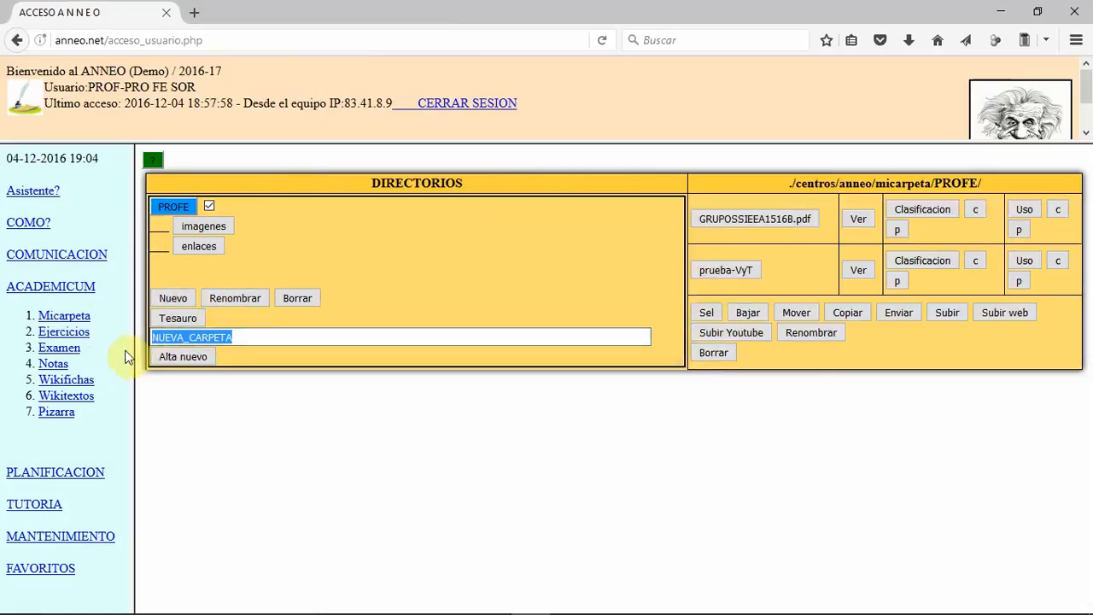
pyautogui.write('MATERIAL')
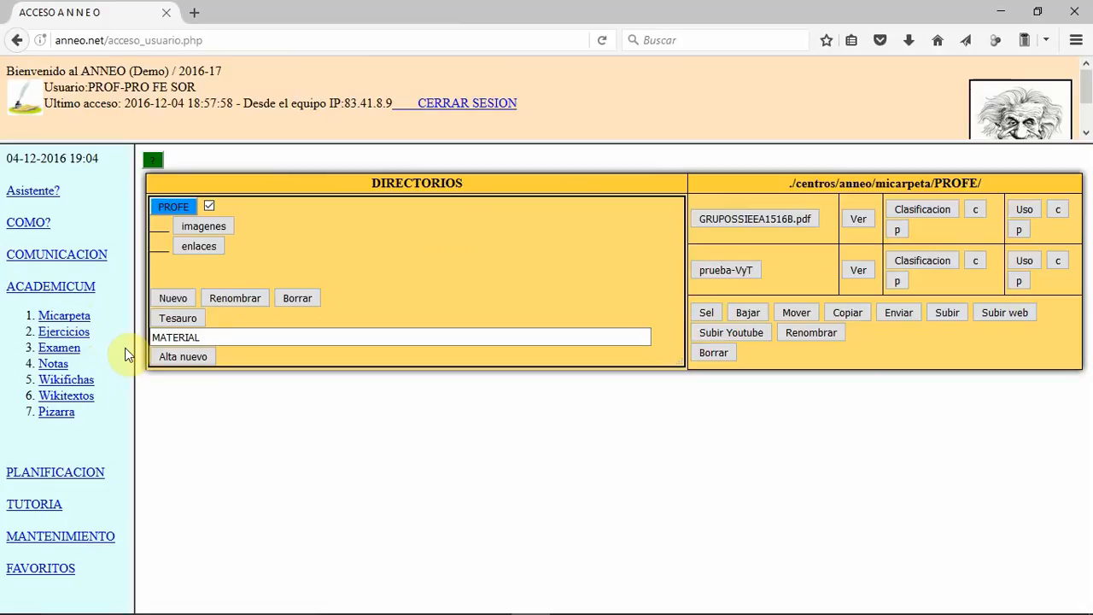
pyautogui.click(177, 359)
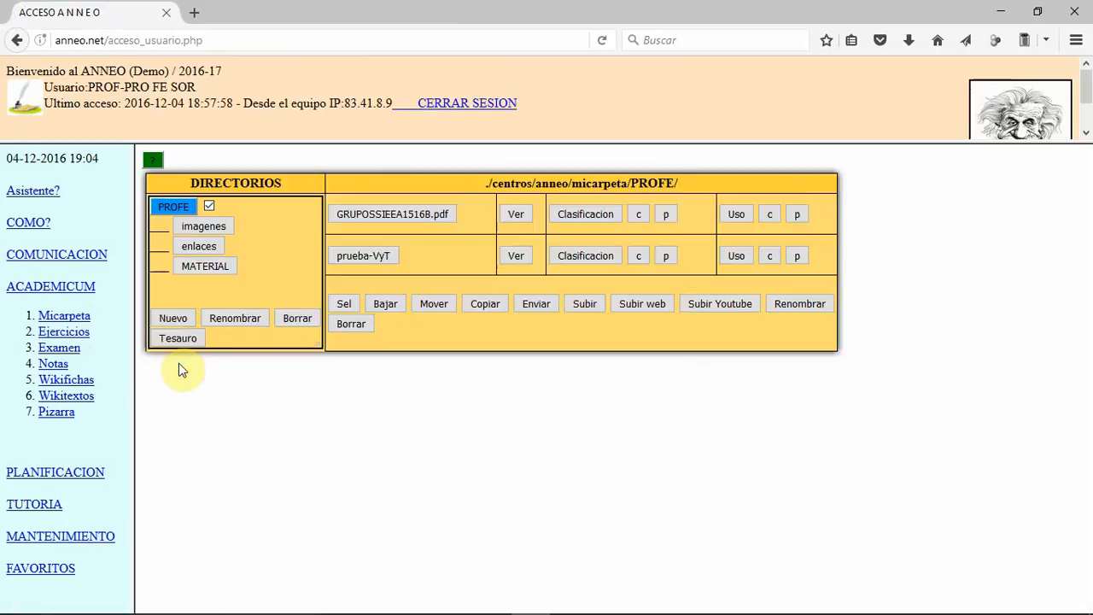
# Step: Create a subfolder named MATEMATICAS inside the MATERIAL folder
pyautogui.click(206, 271)
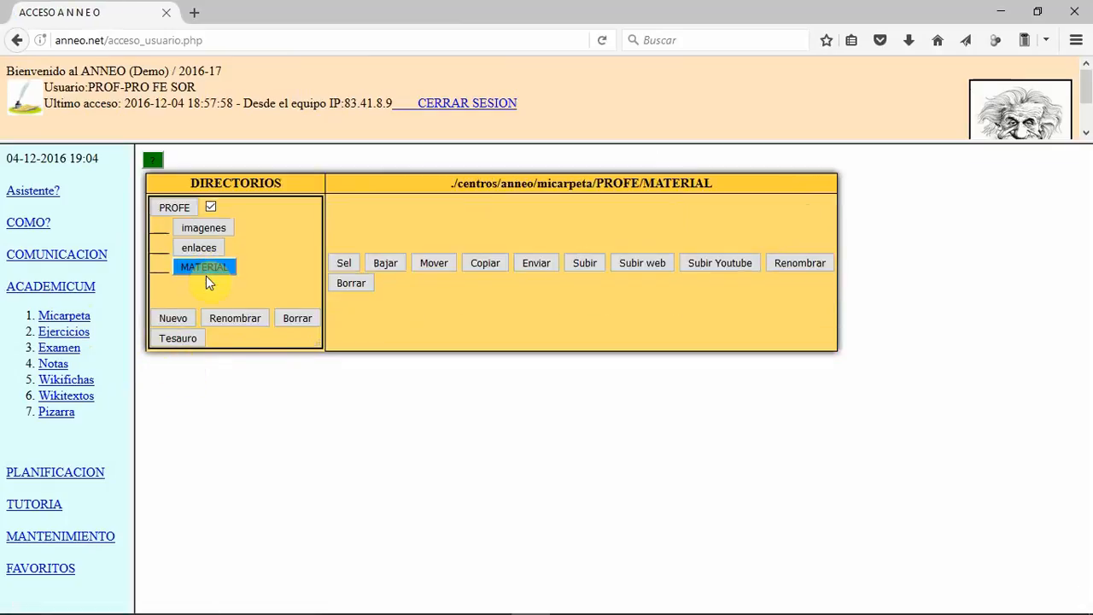
pyautogui.click(176, 317)
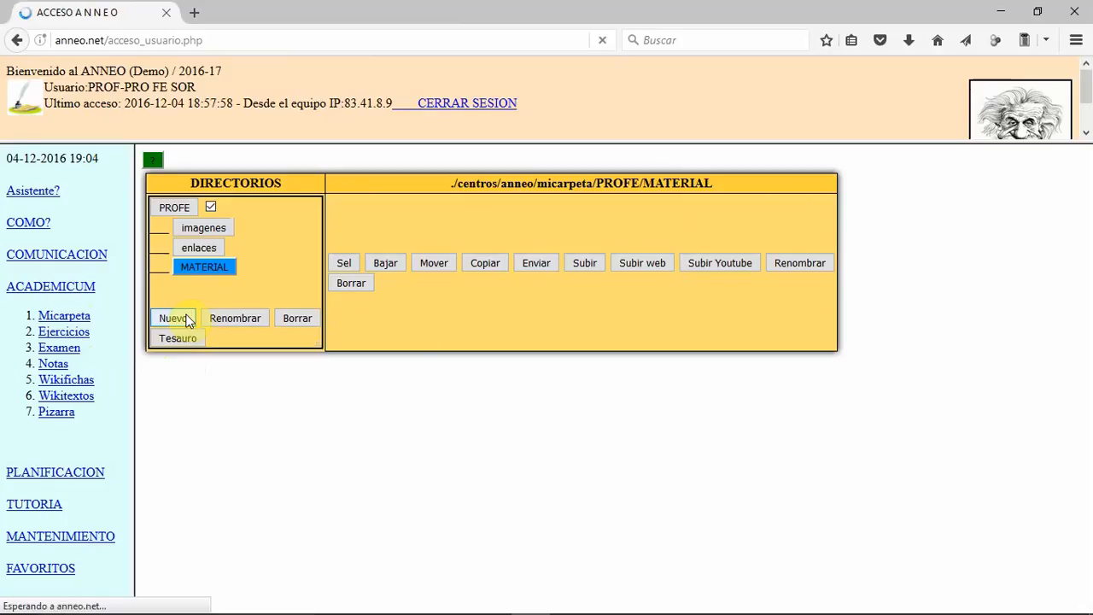
pyautogui.doubleClick(235, 357)
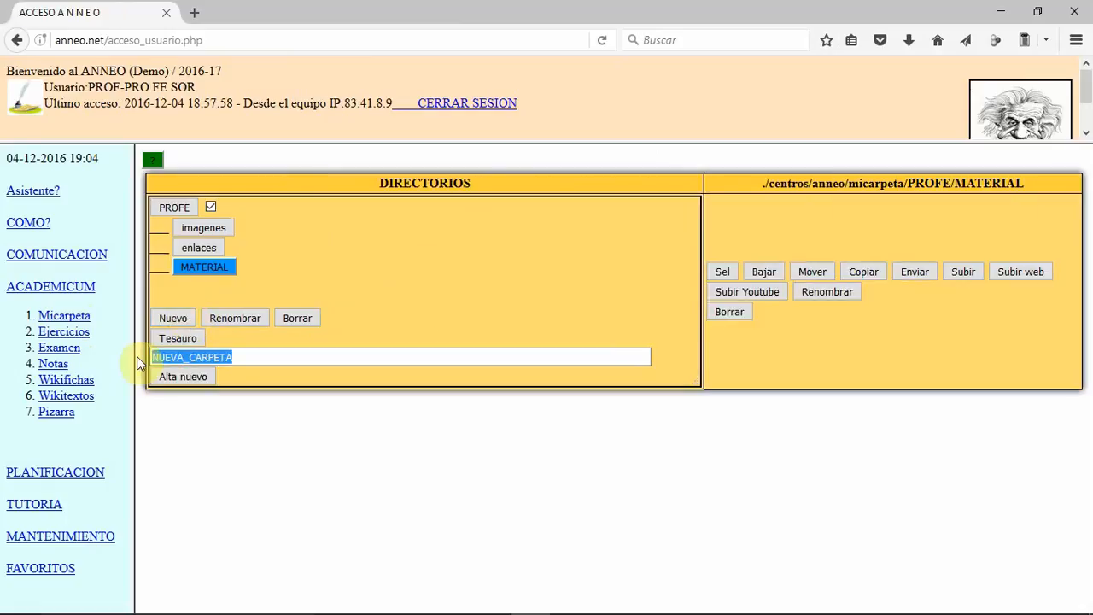
pyautogui.write('AMTE')
pyautogui.press('BackSpace')
pyautogui.press('BackSpace')
pyautogui.press('BackSpace')
pyautogui.press('BackSpace')
pyautogui.write('MATEMATICAS')
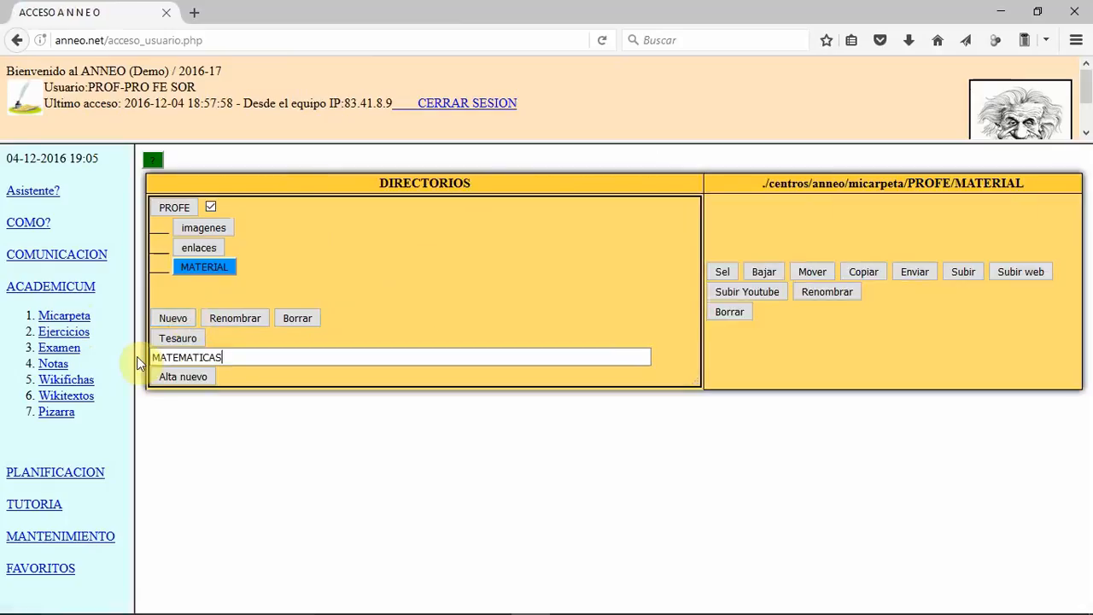
pyautogui.click(180, 378)
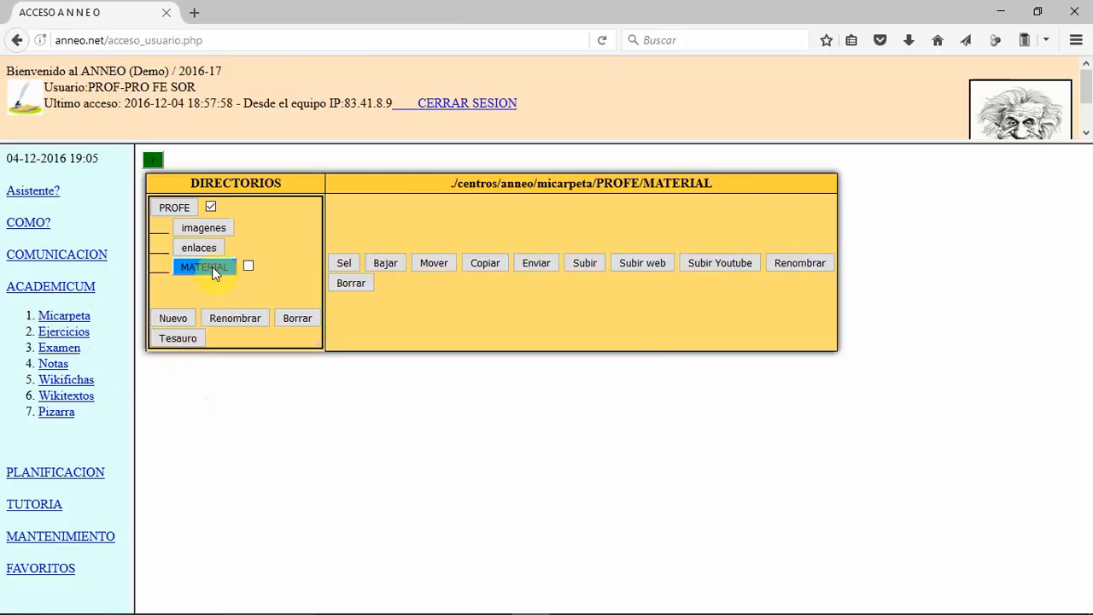
# Step: Create a subfolder named TEMA 01 inside MATERIAL's MATEMATICAS folder and expand MATEMATICAS in the directory tree
pyautogui.click(248, 267)
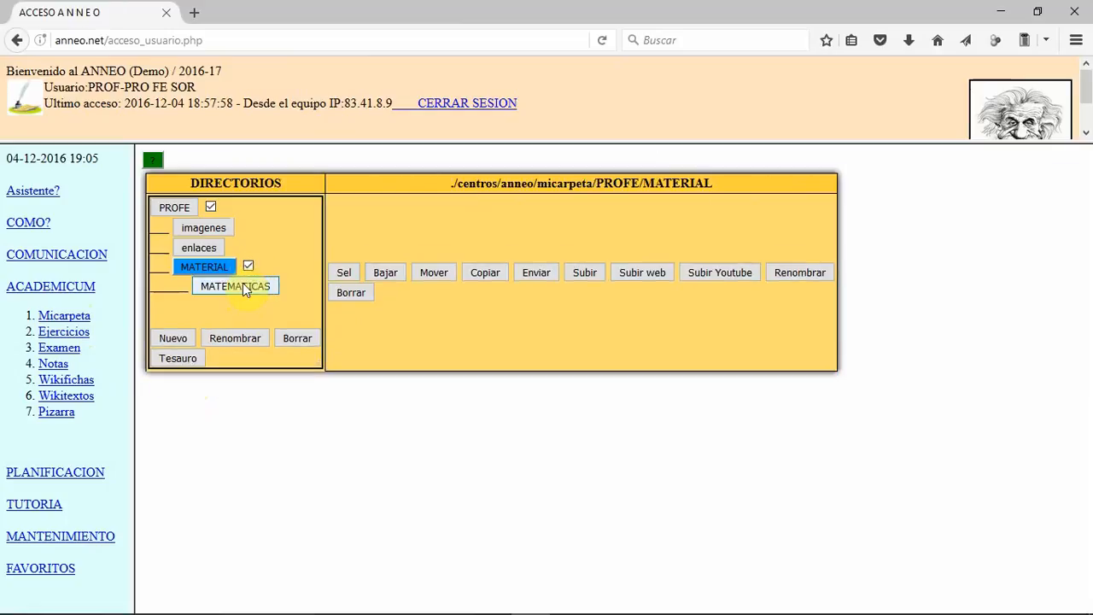
pyautogui.click(244, 287)
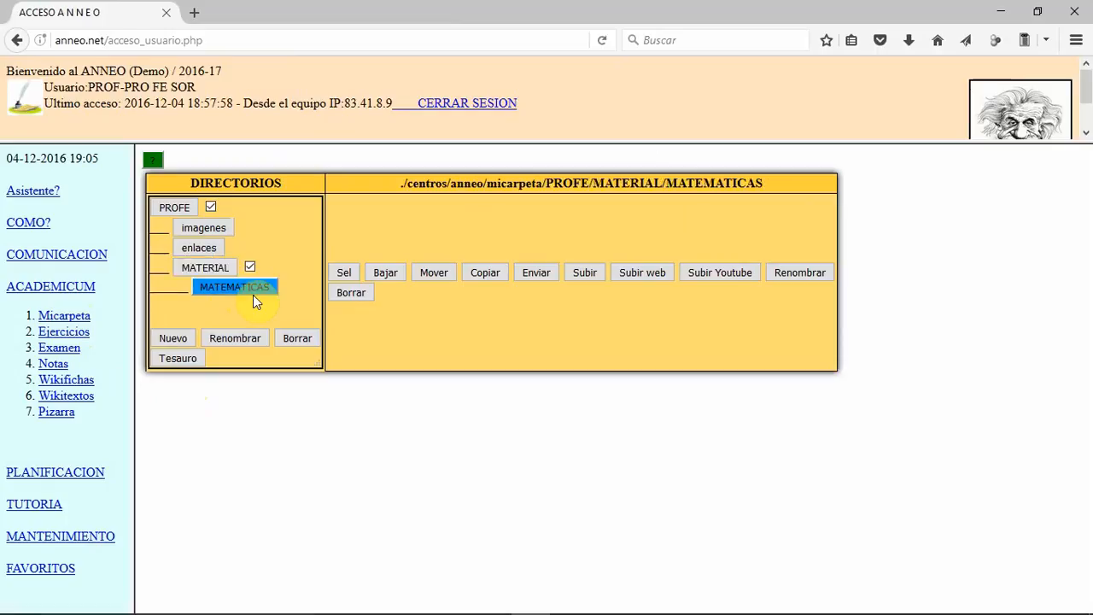
pyautogui.click(181, 341)
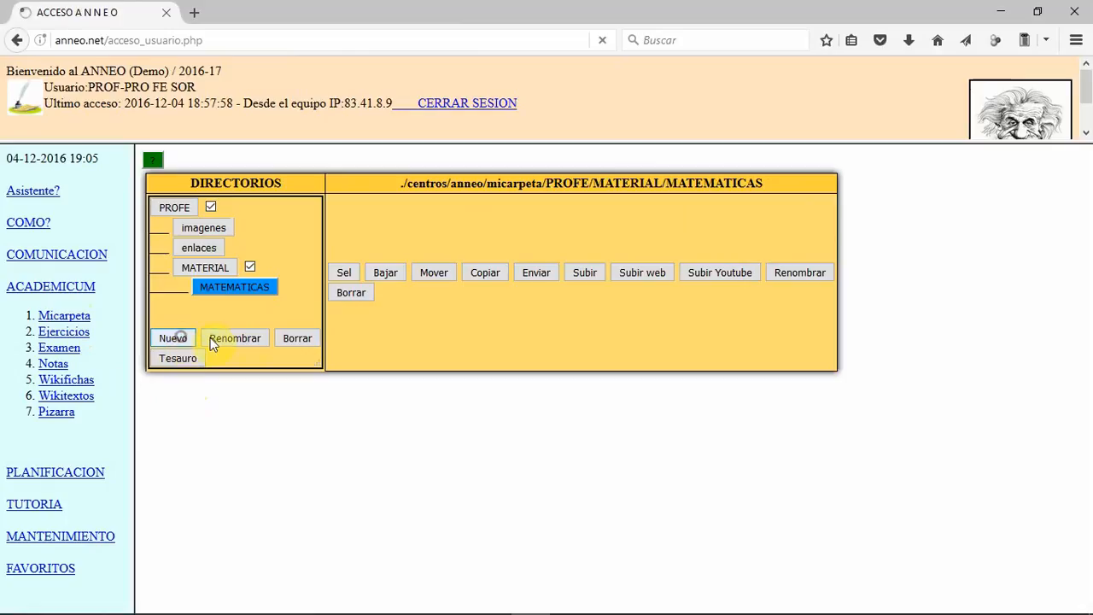
pyautogui.moveTo(236, 376); pyautogui.dragTo(117, 383)
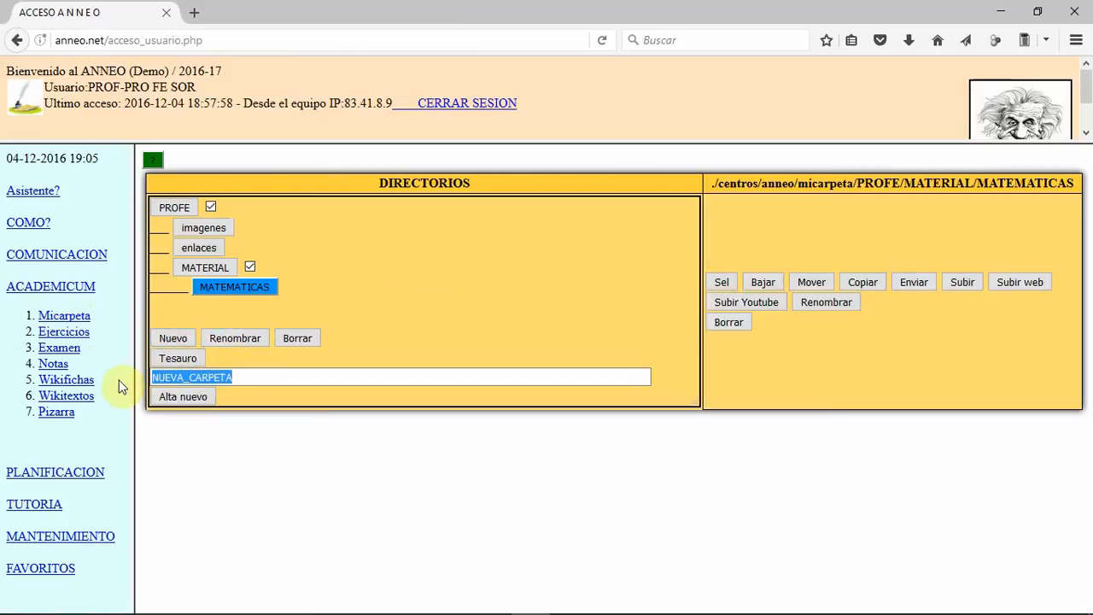
pyautogui.write('TEMA 01')
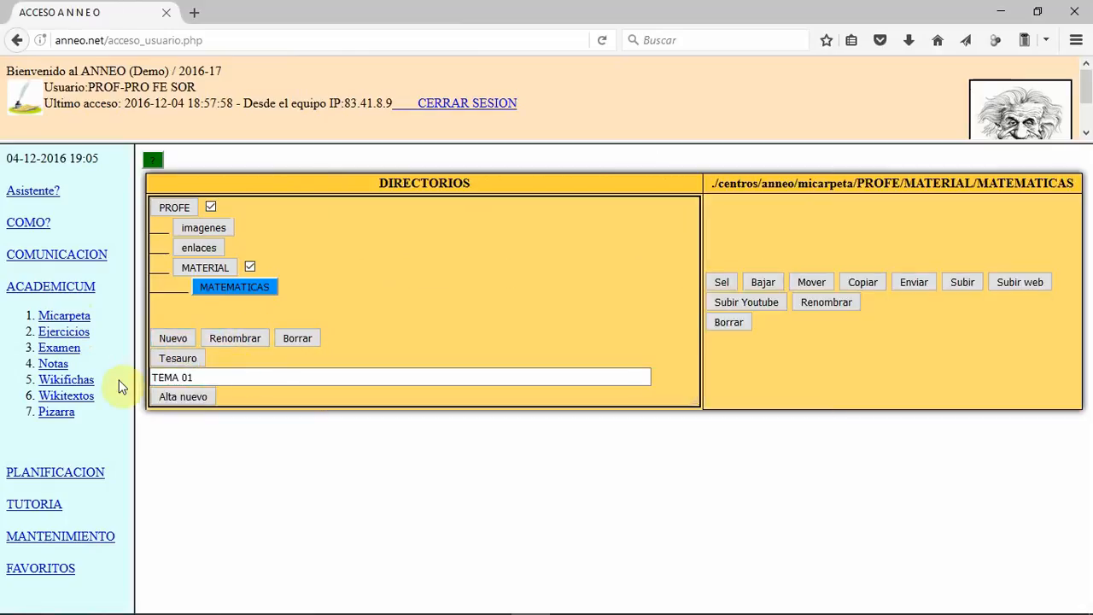
pyautogui.click(201, 398)
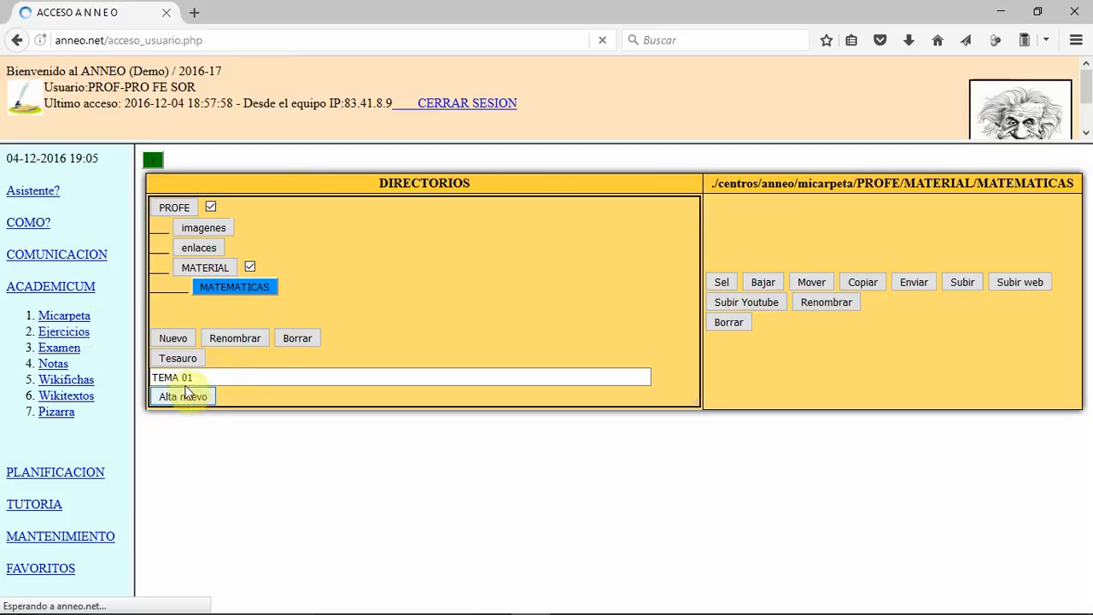
pyautogui.click(289, 286)
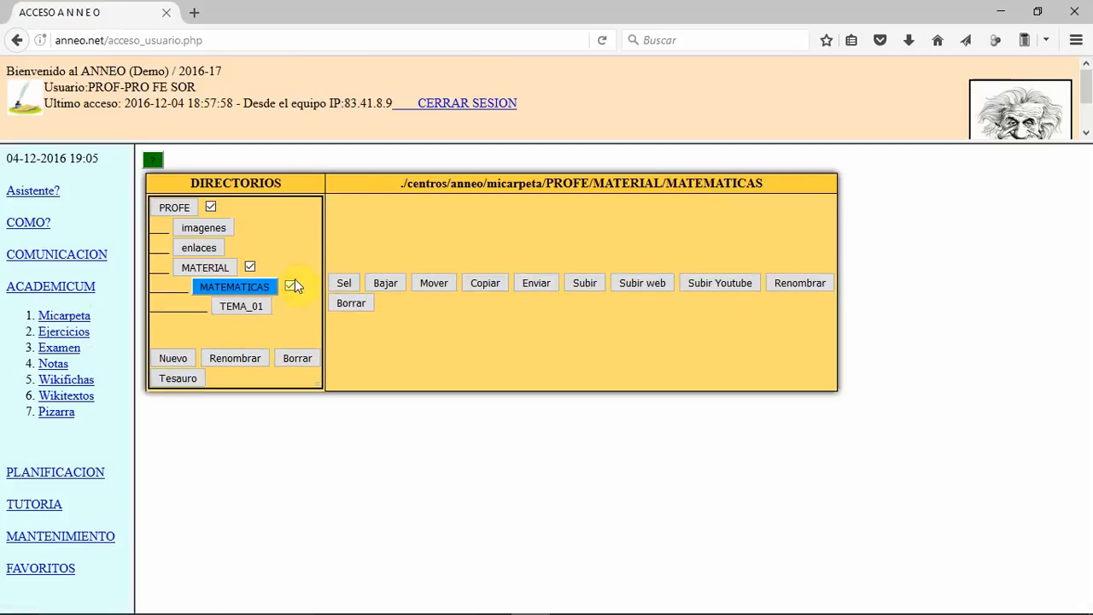
# Step: Collapse the MATEMATICAS and MATERIAL branches of the directory tree and expand both again
pyautogui.click(291, 287)
pyautogui.click(250, 268)
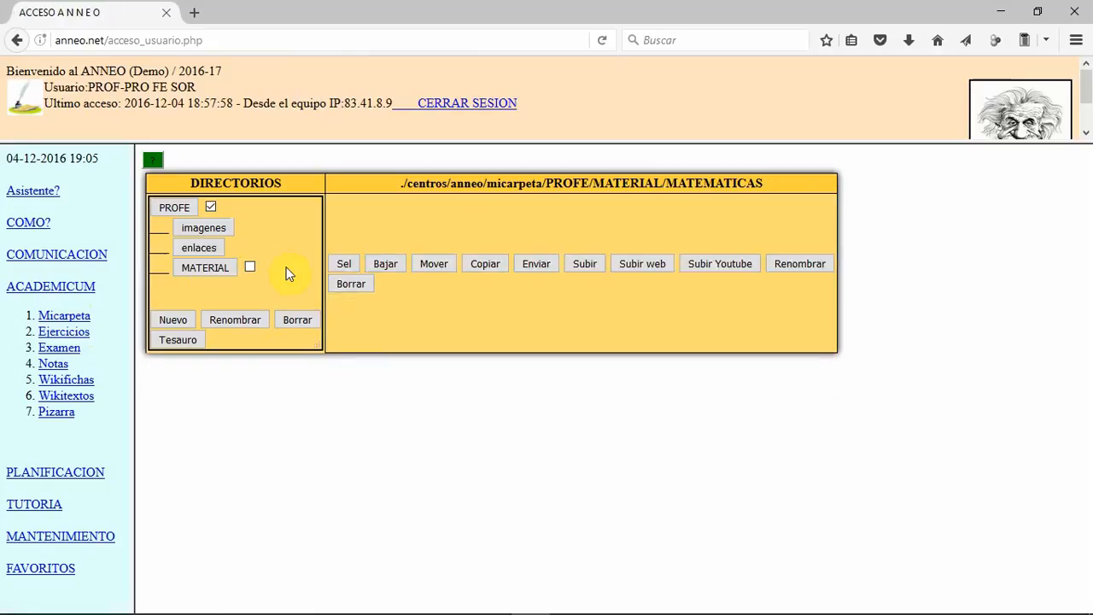
pyautogui.click(250, 266)
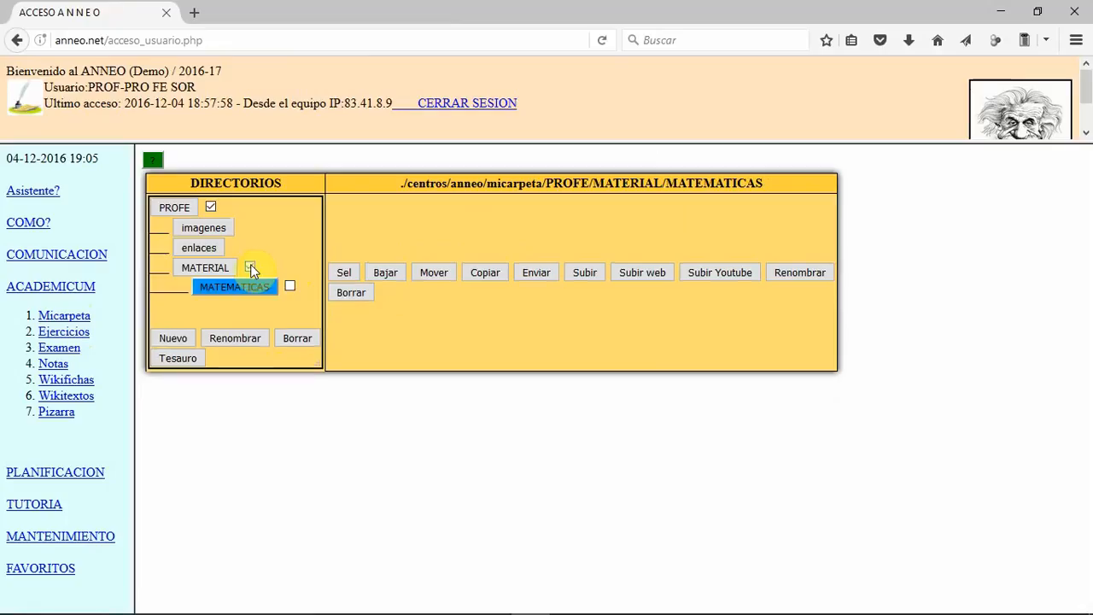
pyautogui.click(289, 288)
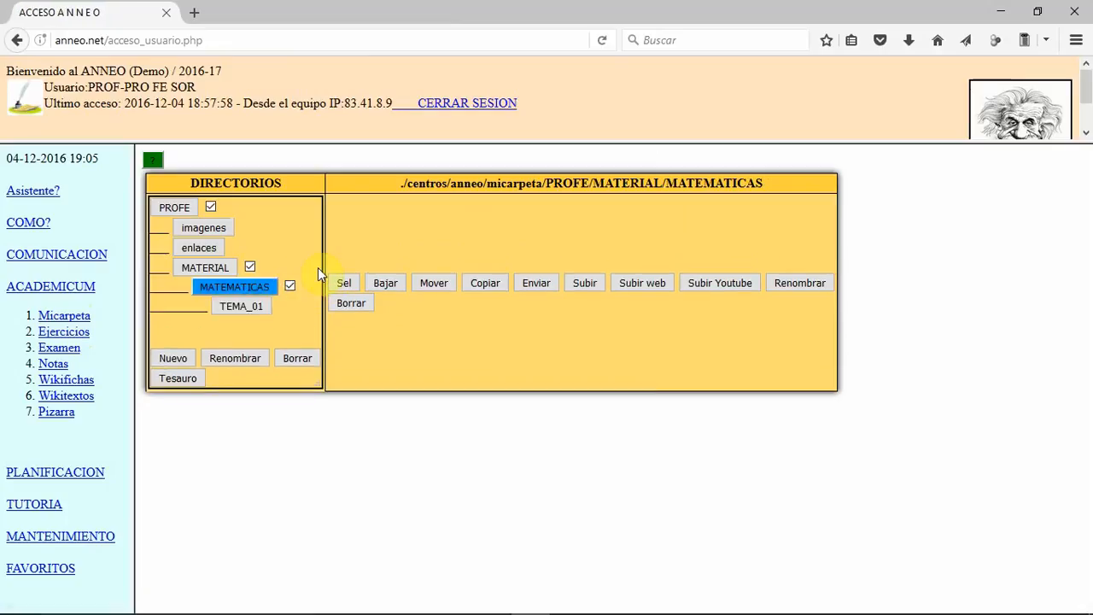
# Step: Upload the four consecutive desktop files from 2016-10-20_DPTO_PSICOLOGIA_UNIVERSIDAD_COMPLUTENSE through Cartel_poster_Anneo into the TEMA_01 folder
pyautogui.click(248, 309)
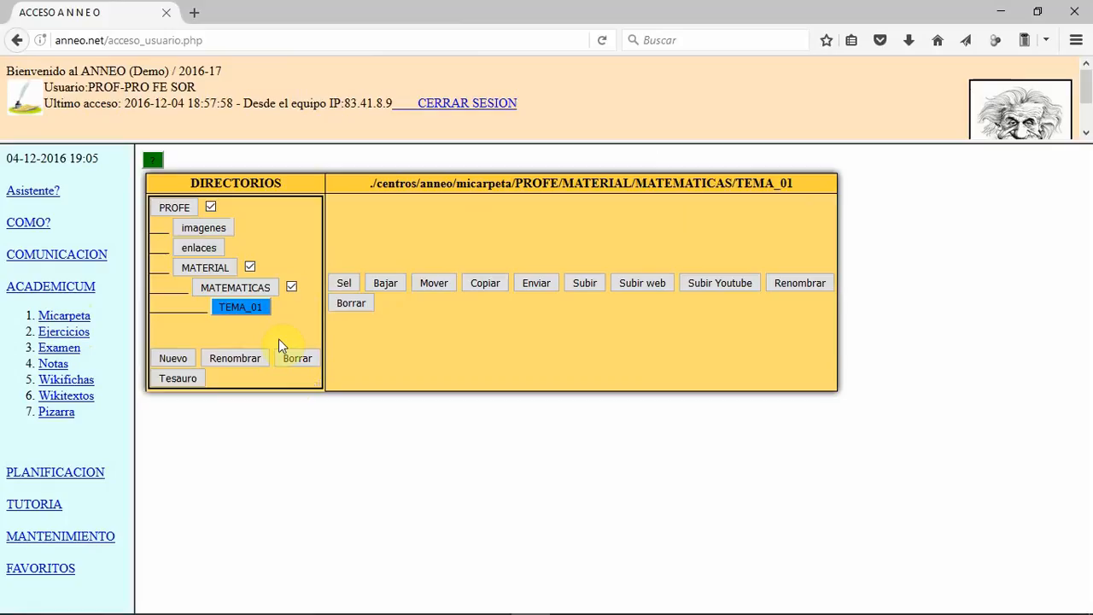
pyautogui.click(584, 285)
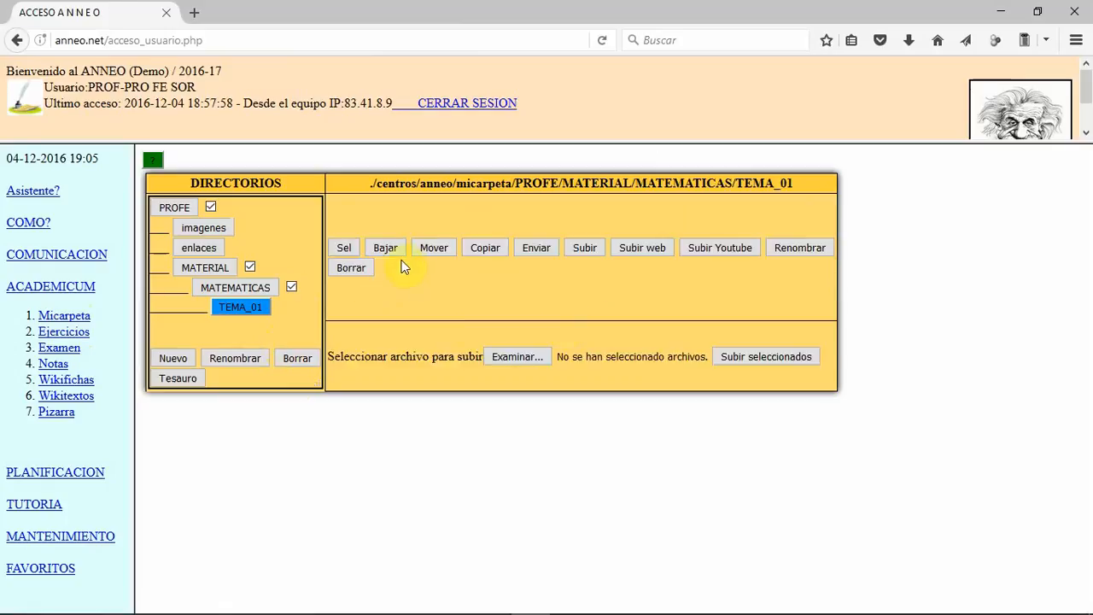
pyautogui.click(507, 355)
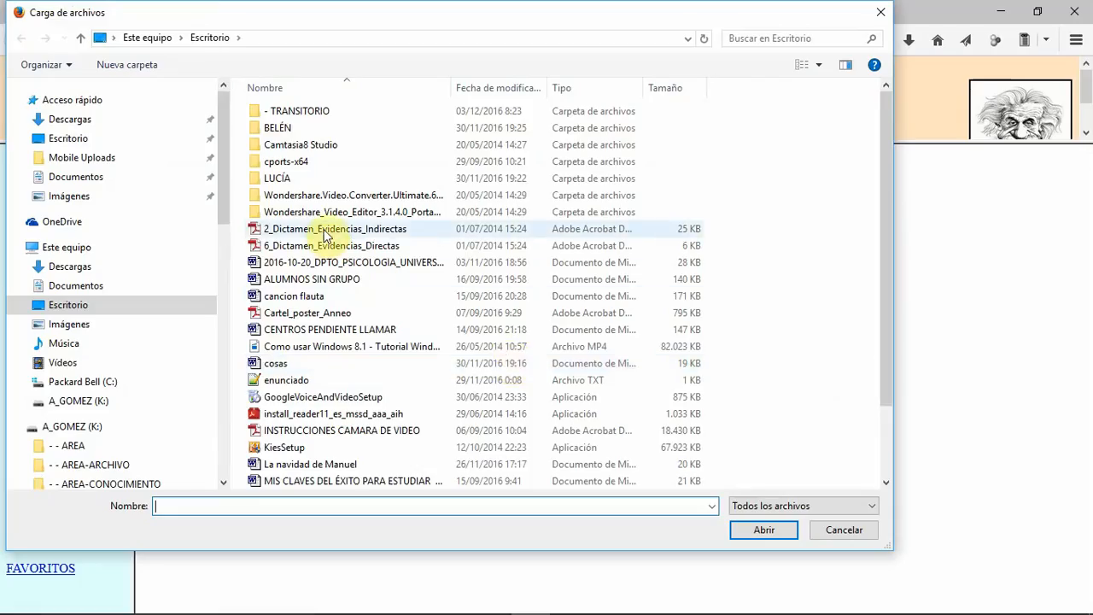
pyautogui.click(329, 263)
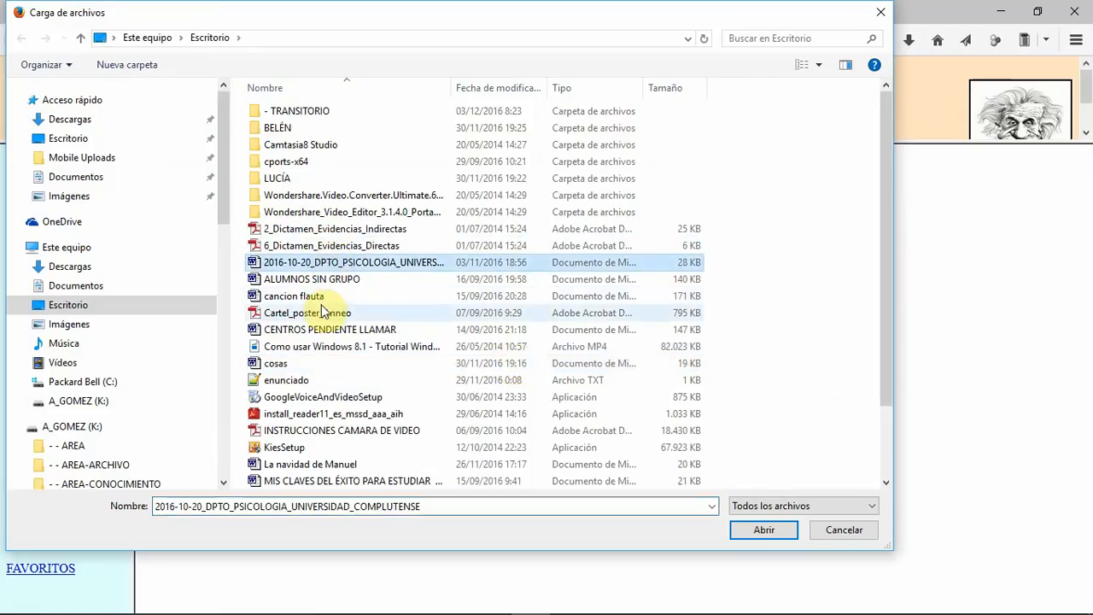
pyautogui.keyDown('shift'); pyautogui.click(319, 314); pyautogui.keyUp('shift')
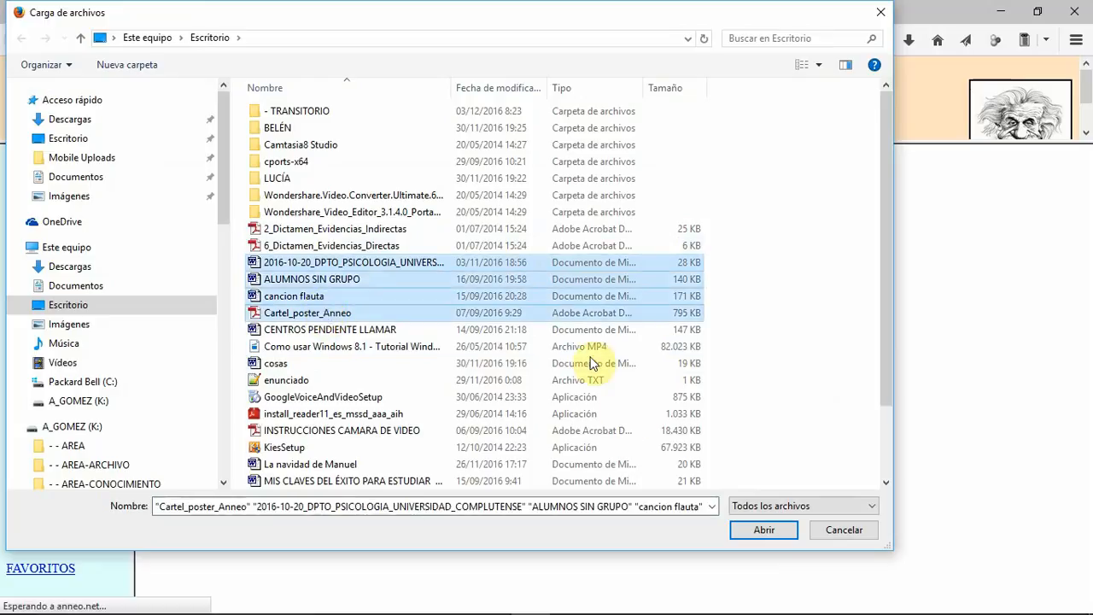
pyautogui.click(771, 533)
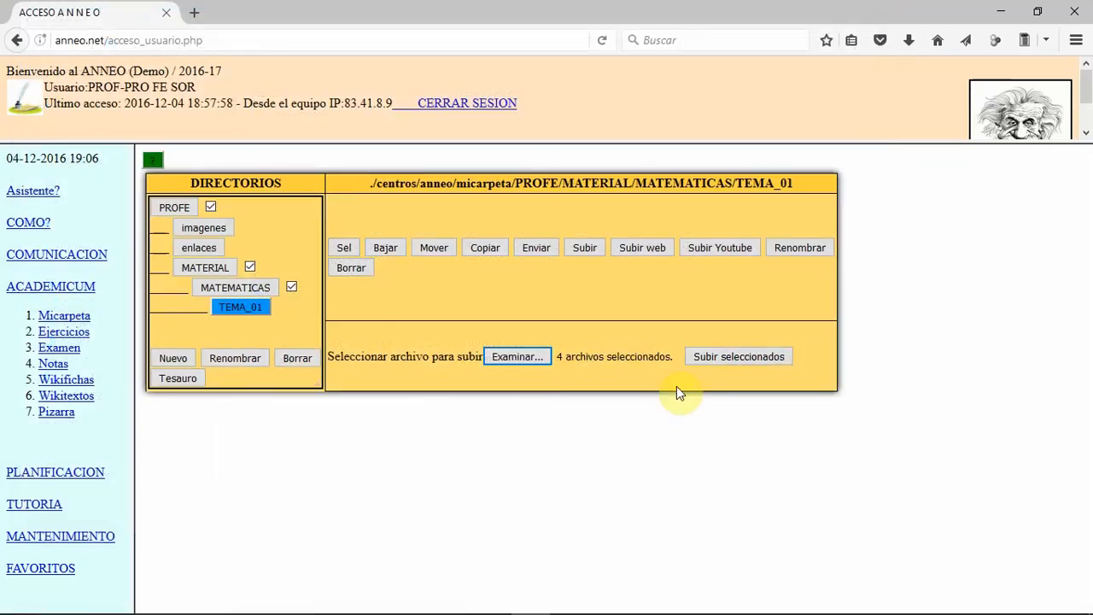
pyautogui.click(711, 356)
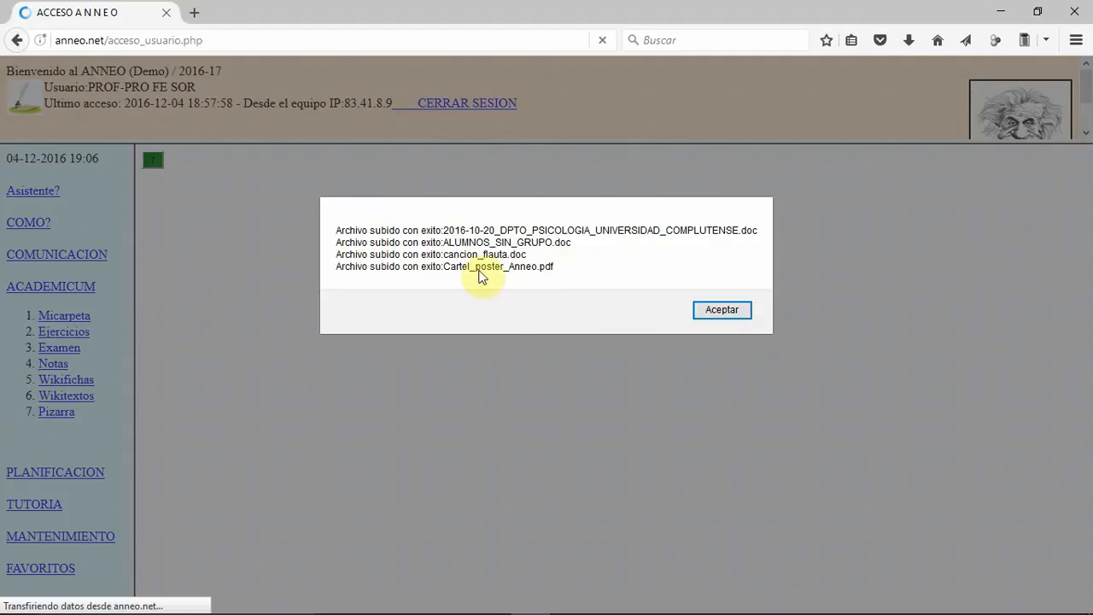
pyautogui.moveTo(336, 231); pyautogui.dragTo(437, 227)
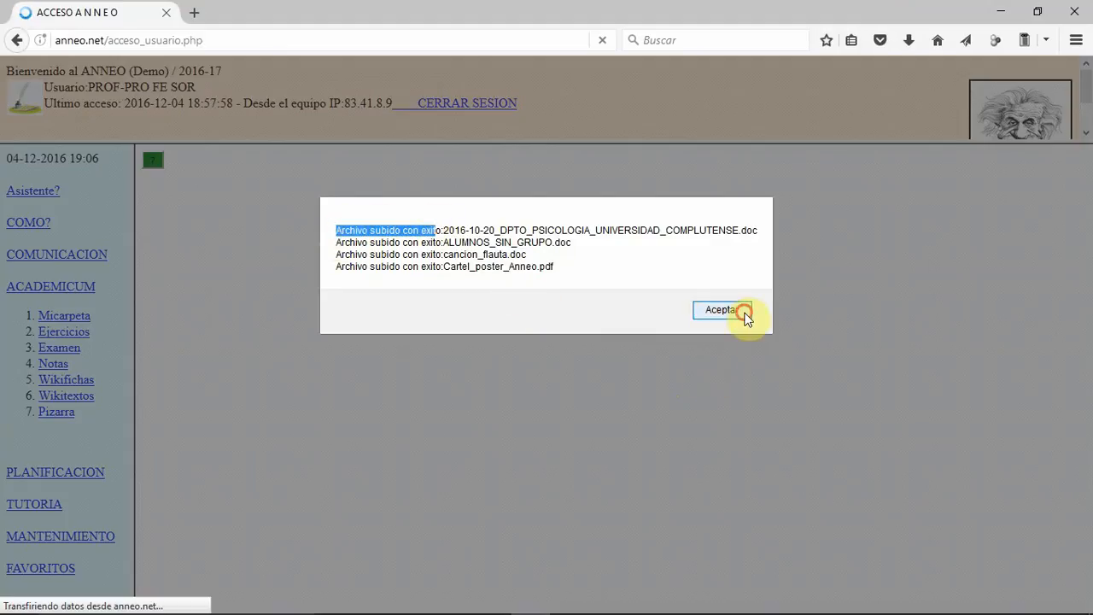
pyautogui.click(739, 310)
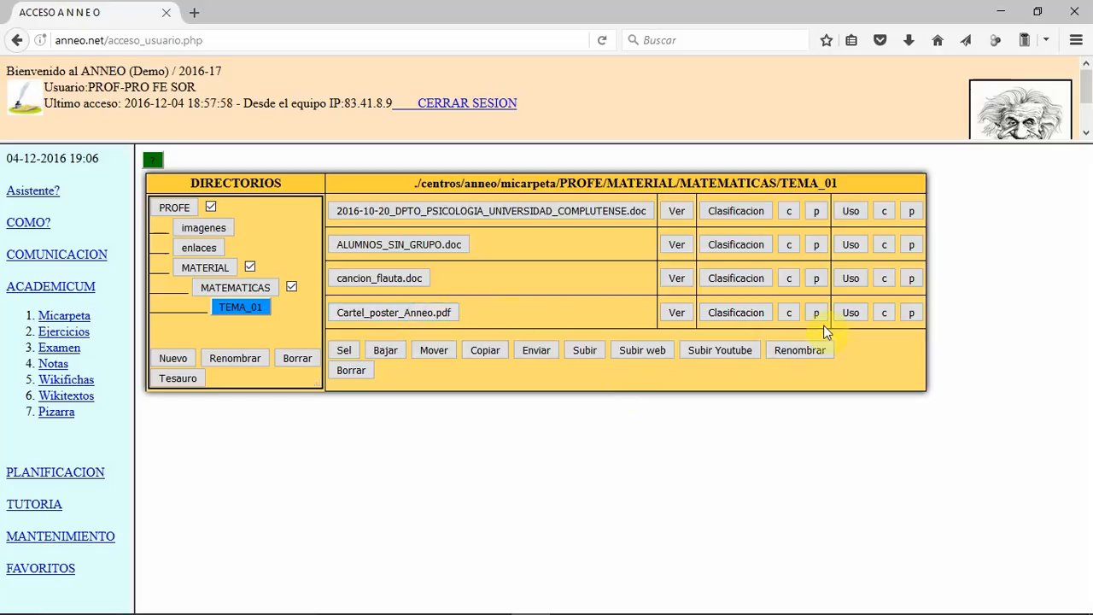
# Step: Create a sharing entry for Cartel_poster_Anneo.pdf with group PRUE-PR2 and unit 2-LOS RUMEROS REALES
pyautogui.click(849, 315)
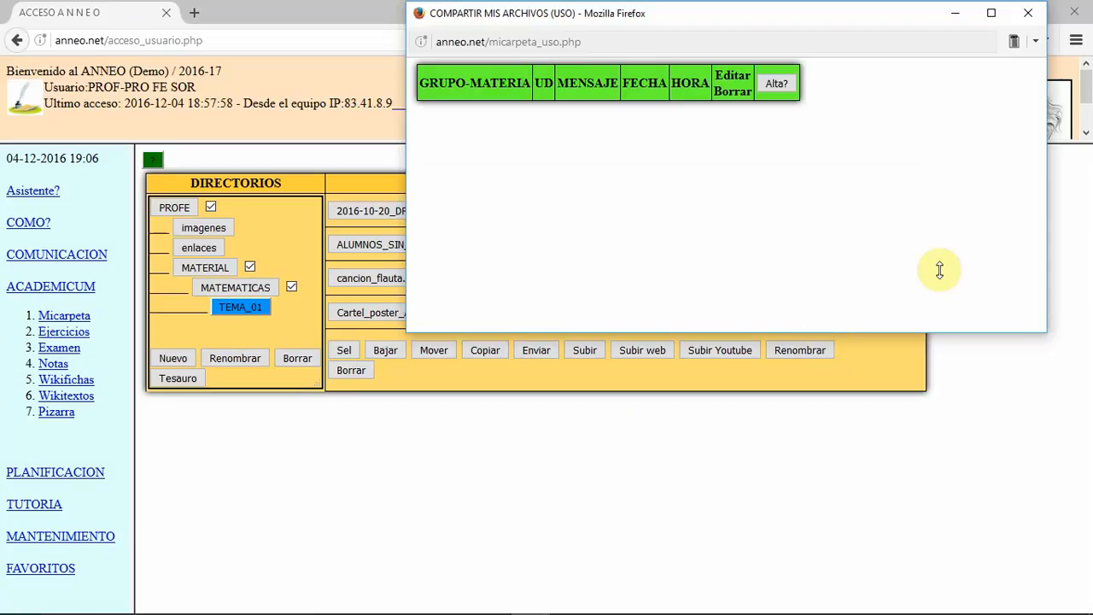
pyautogui.click(772, 83)
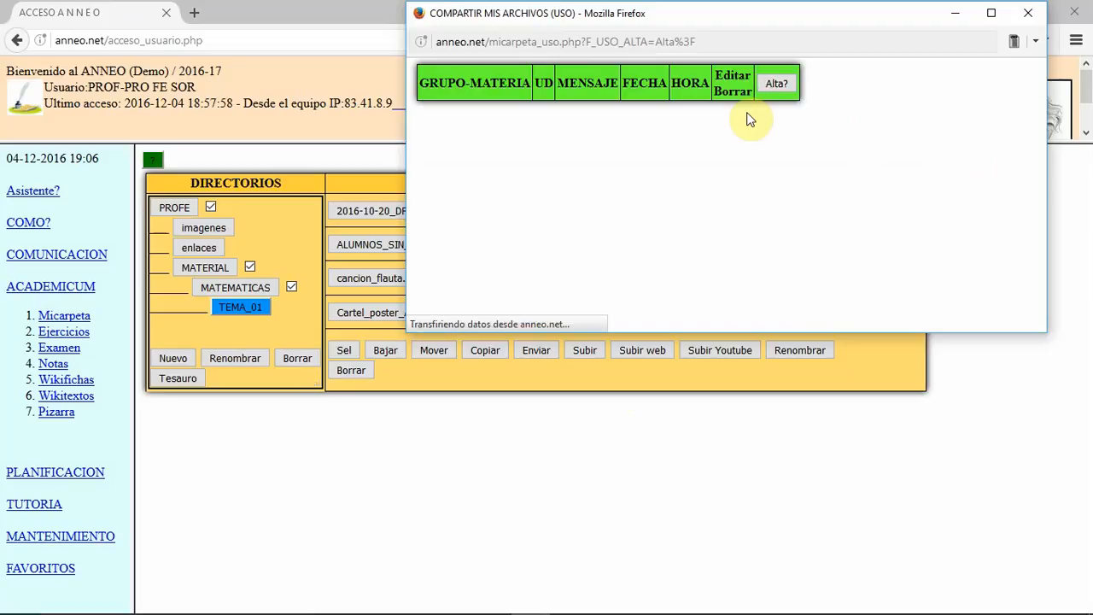
pyautogui.click(483, 143)
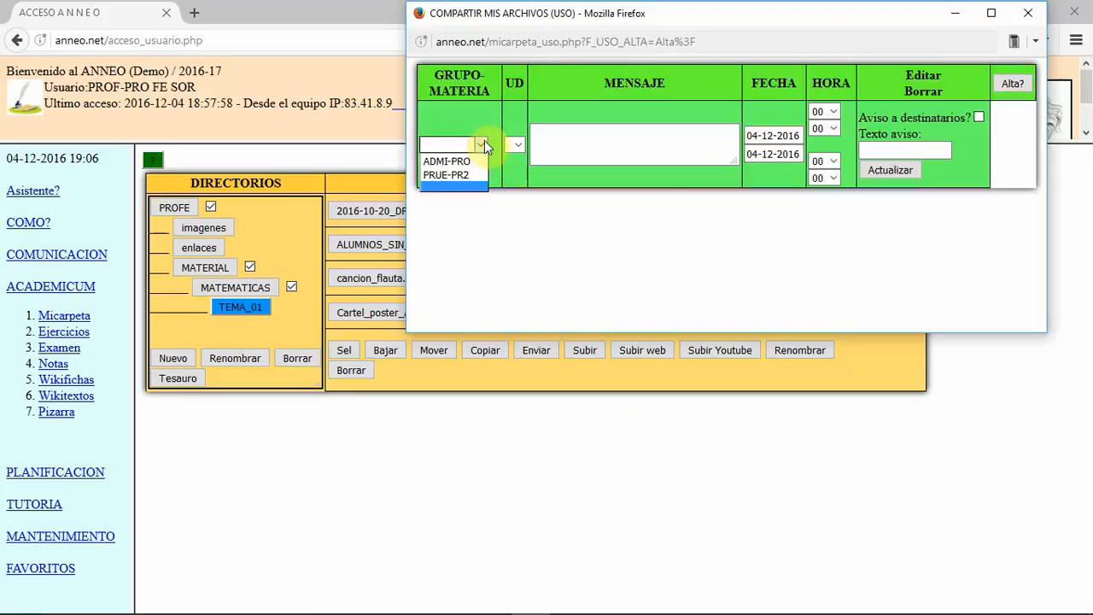
pyautogui.click(474, 174)
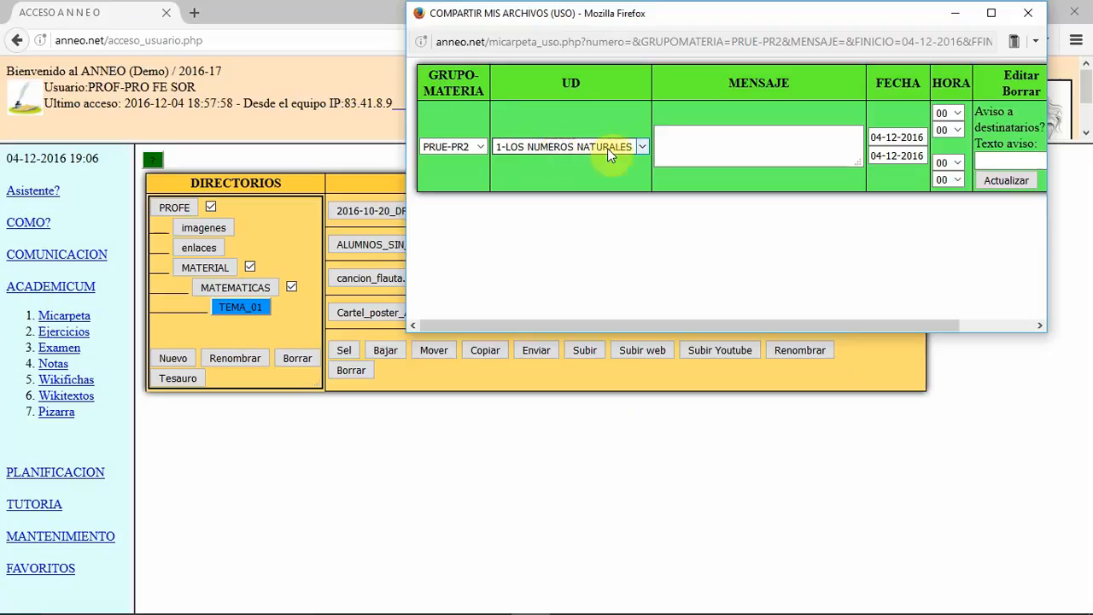
pyautogui.click(640, 146)
pyautogui.click(595, 178)
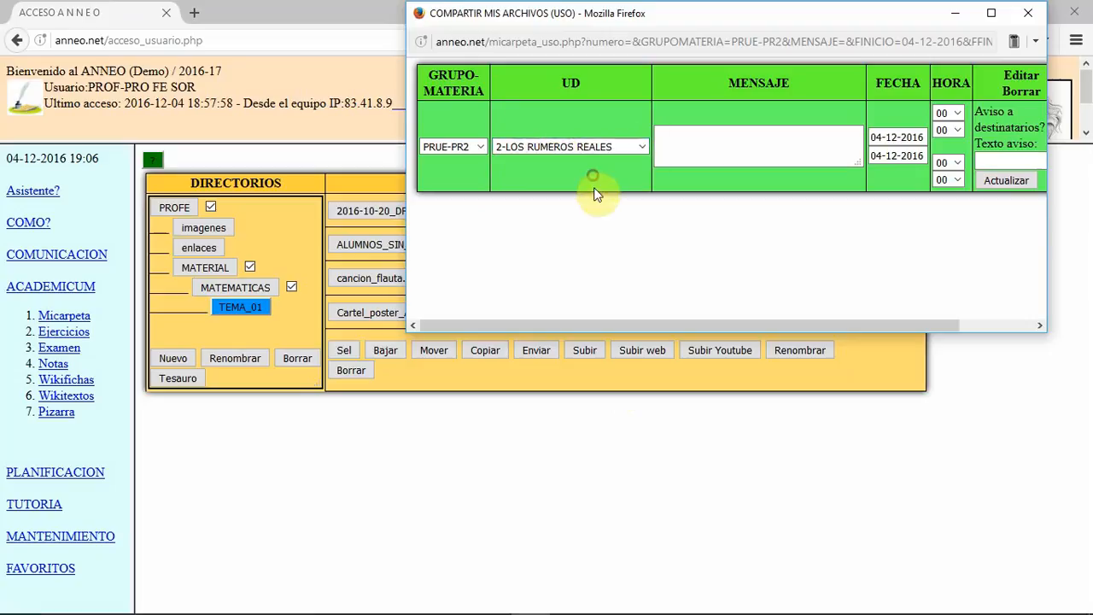
# Step: Enter "Hacer un esquema" as the message of the sharing entry
pyautogui.click(703, 143)
pyautogui.write('Hacer un esquema')
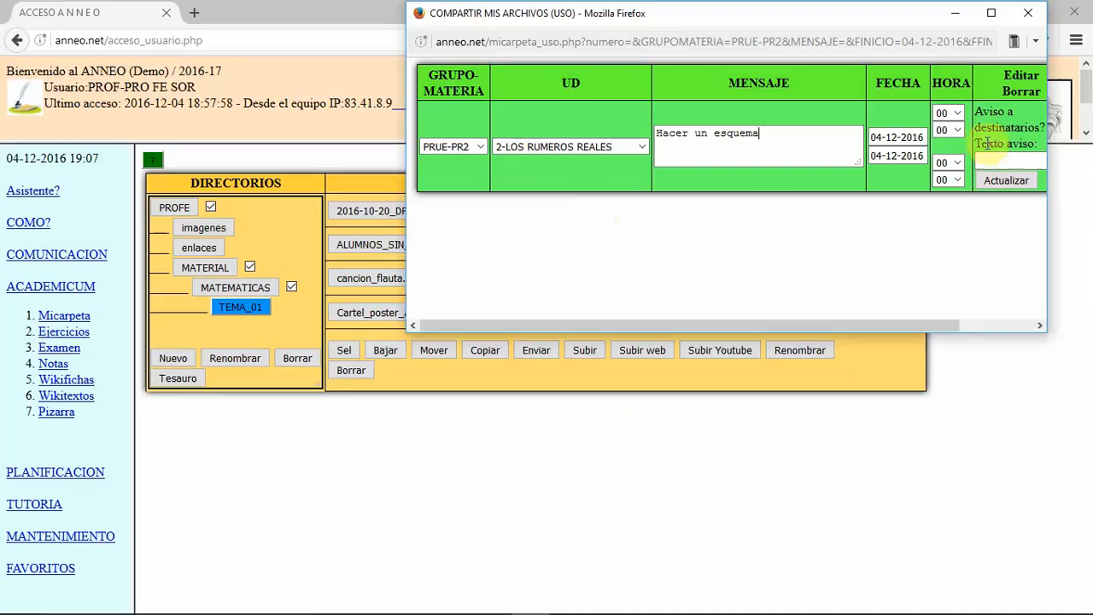
# Step: Set the sharing period to end on 31-12-2016 at hour 11, save the entry and close the sharing window
pyautogui.click(897, 162)
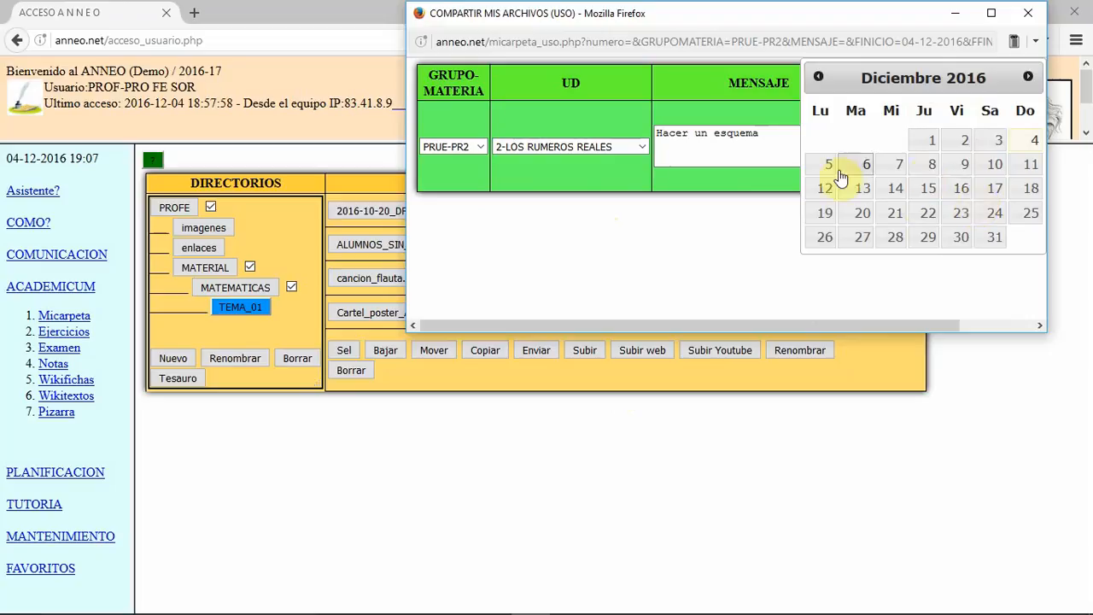
pyautogui.click(986, 241)
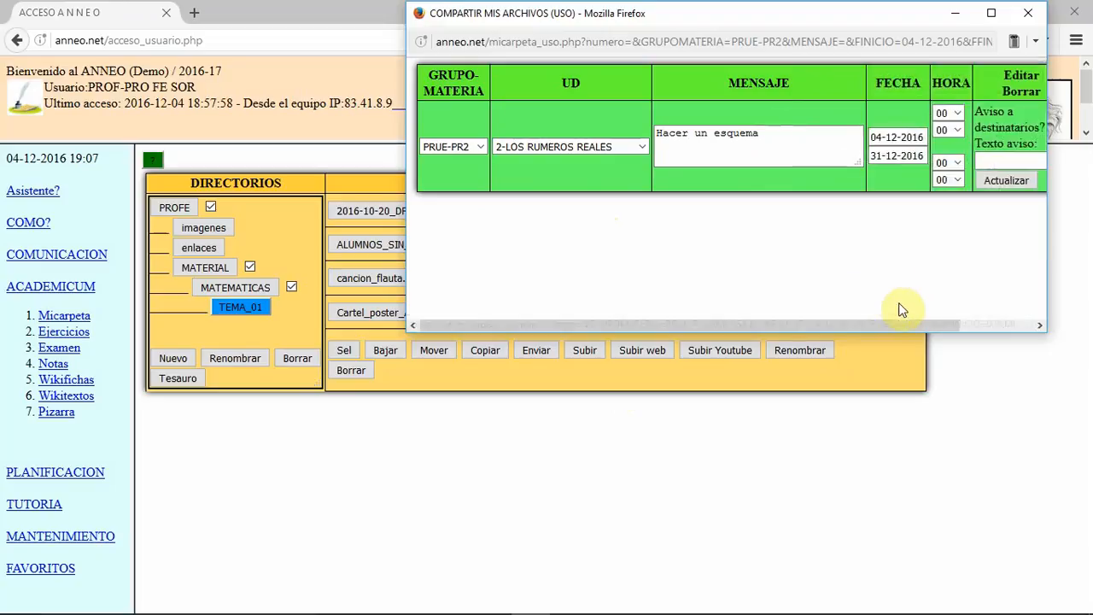
pyautogui.click(946, 163)
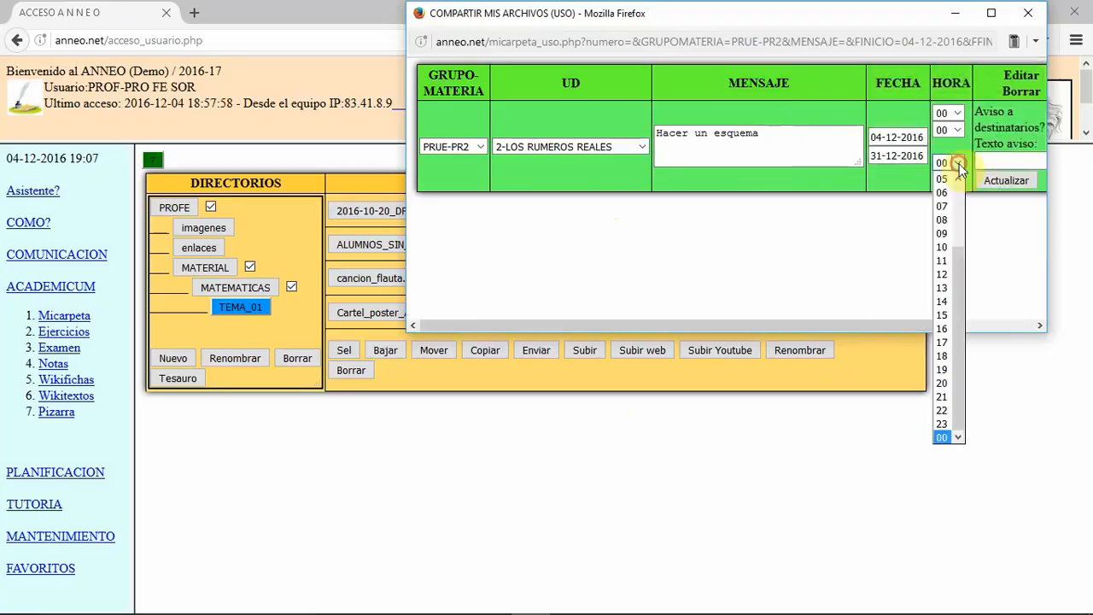
pyautogui.click(943, 261)
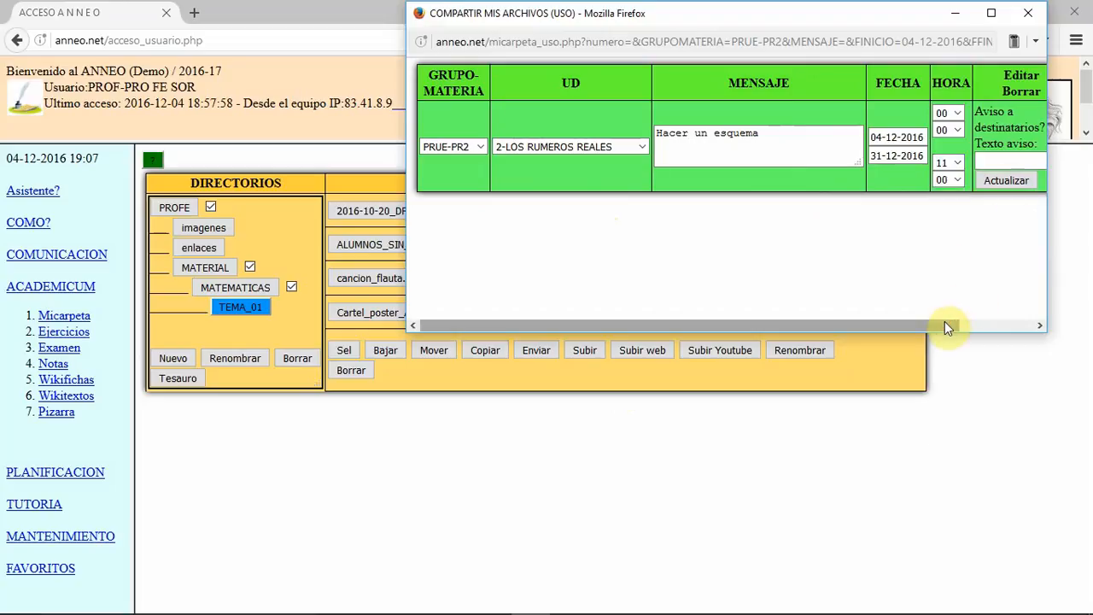
pyautogui.moveTo(944, 321); pyautogui.dragTo(1037, 324)
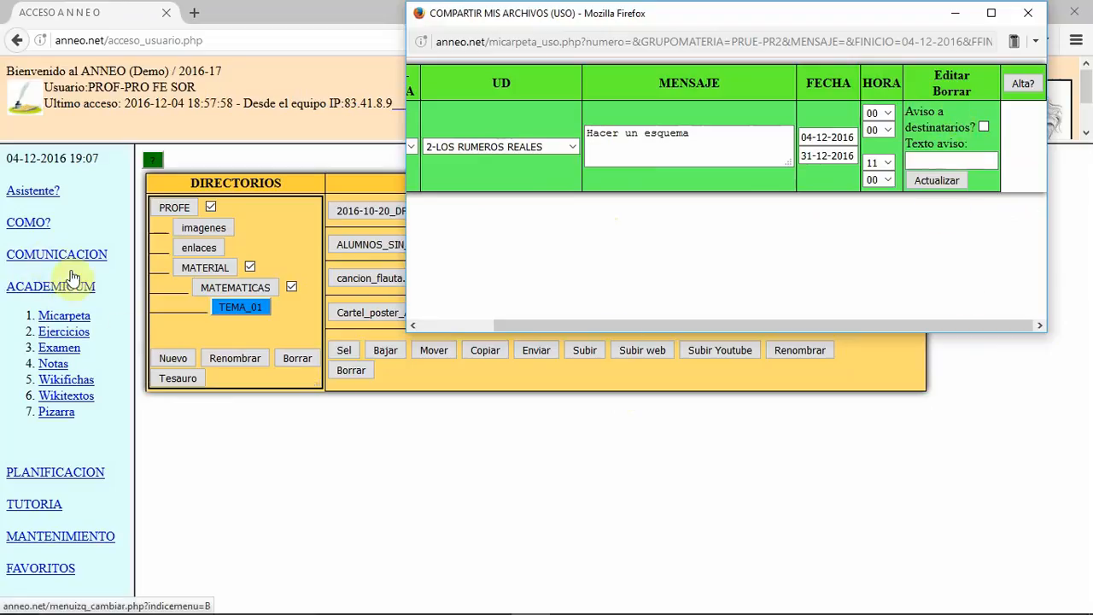
pyautogui.click(949, 181)
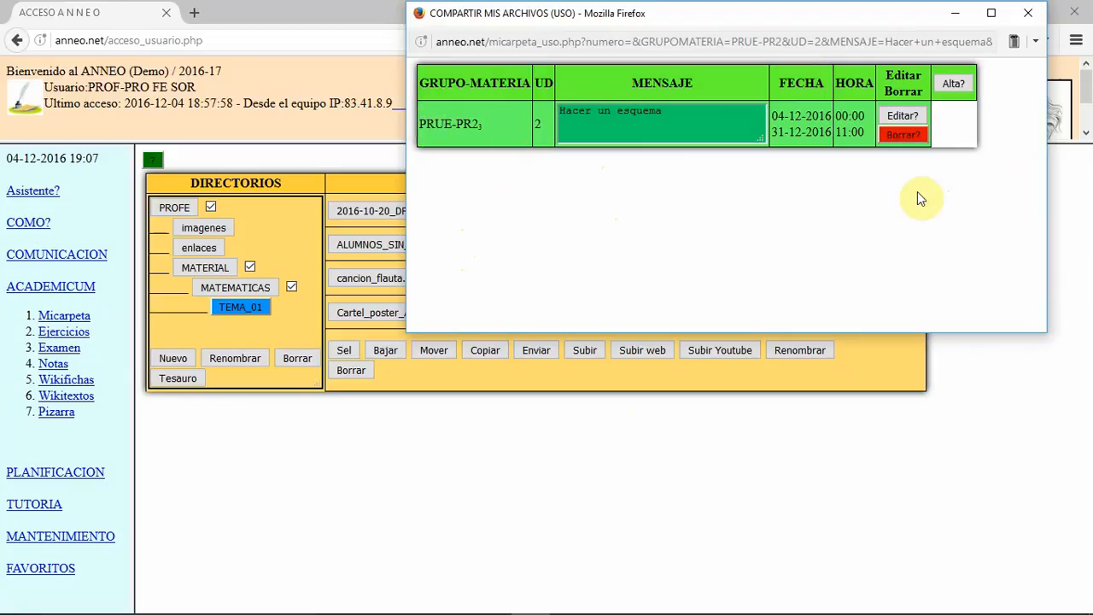
pyautogui.click(1033, 17)
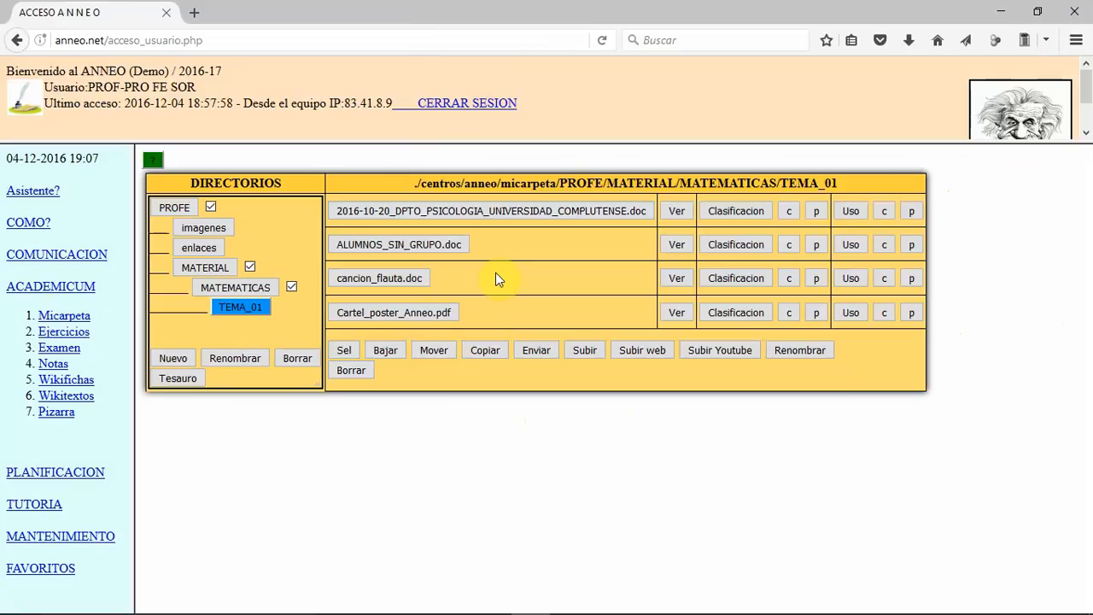
# Step: Copy the sharing settings of Cartel_poster_Anneo.pdf and paste them onto 2016-10-20_DPTO_PSICOLOGIA_UNIVERSIDAD_COMPLUTENSE.doc
pyautogui.click(883, 312)
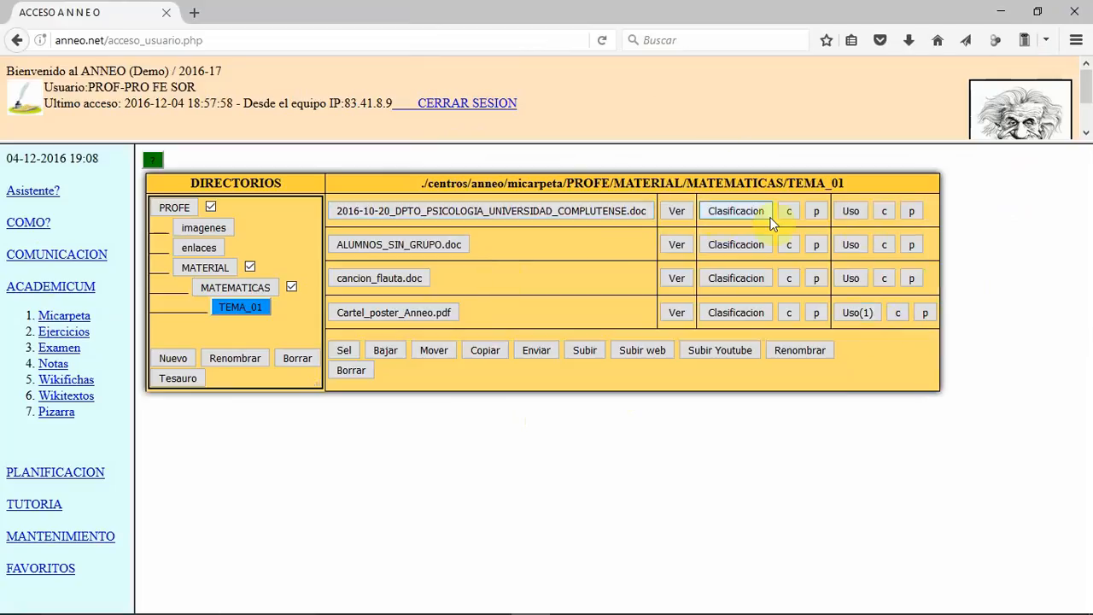
pyautogui.click(914, 211)
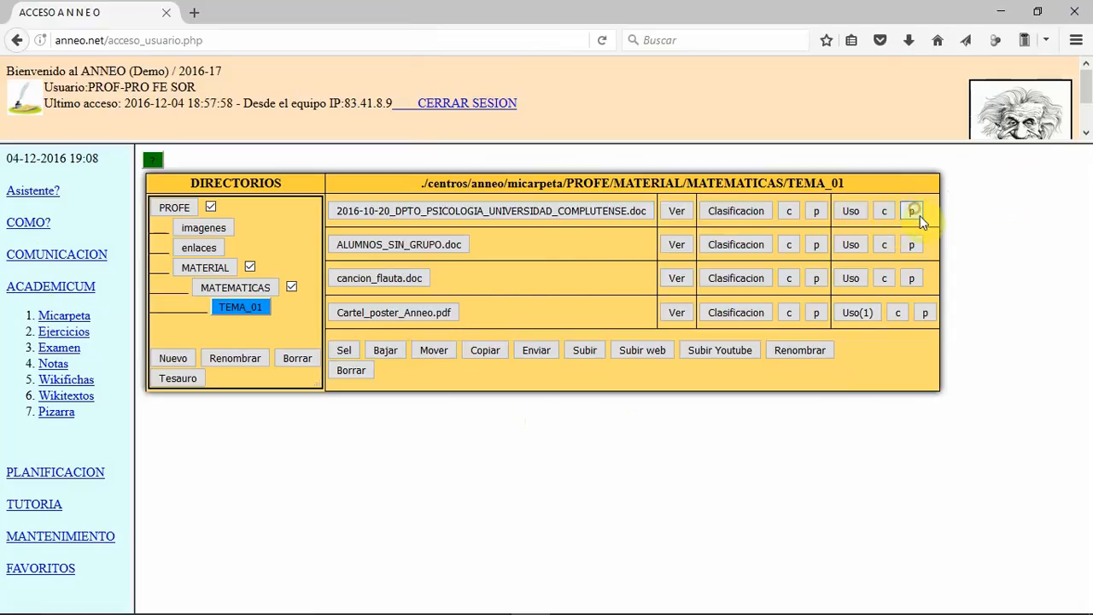
pyautogui.click(546, 293)
# Step: Remove the message from the sharing entry of 2016-10-20_DPTO_PSICOLOGIA_UNIVERSIDAD_COMPLUTENSE.doc, save it and close the sharing window
pyautogui.click(852, 210)
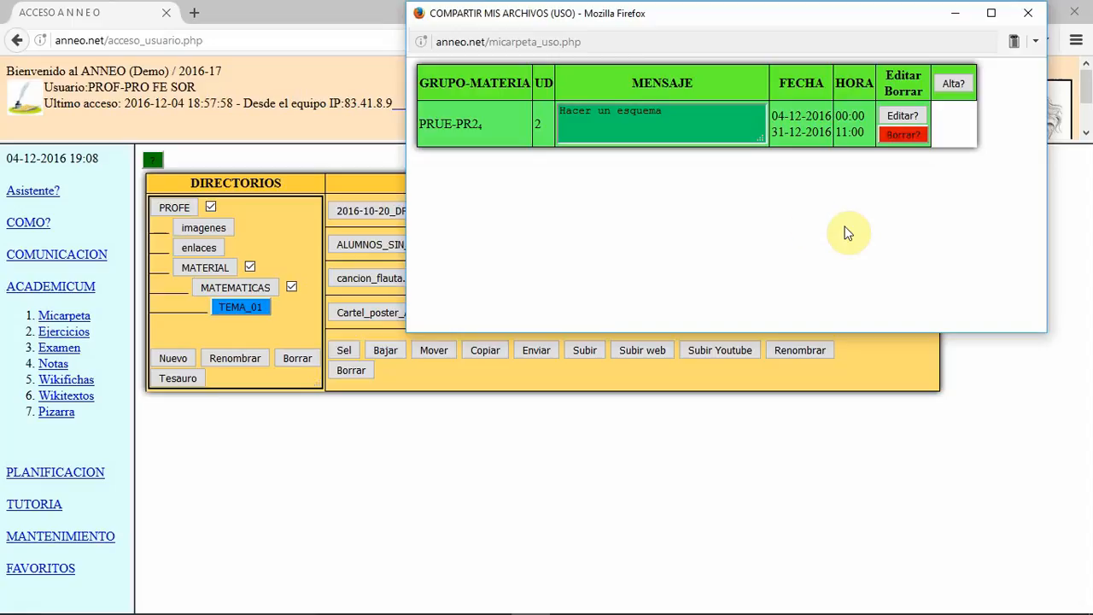
pyautogui.click(898, 115)
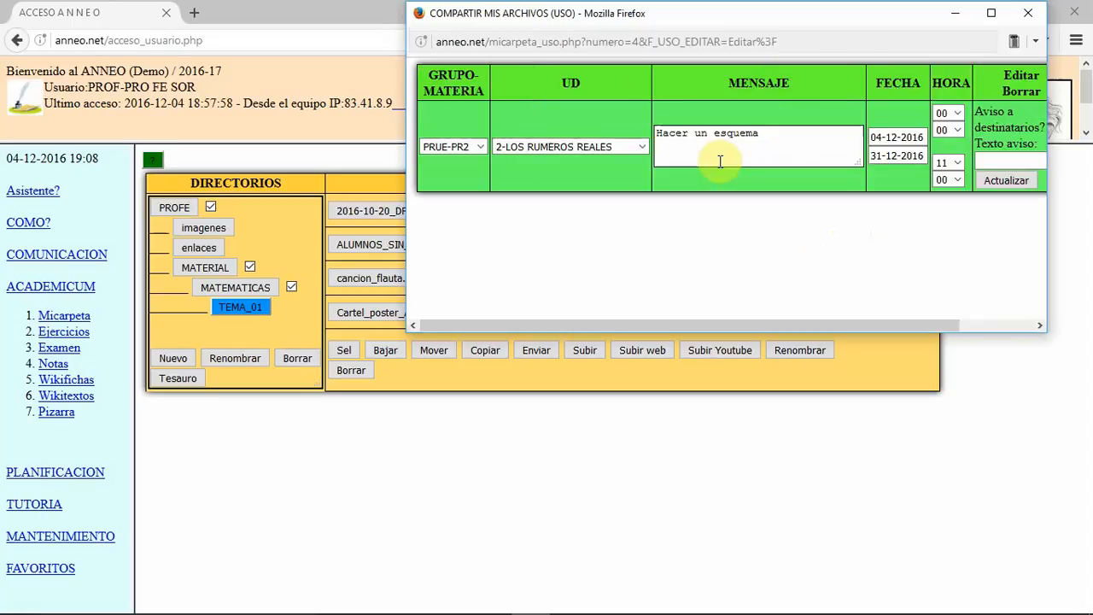
pyautogui.moveTo(766, 135); pyautogui.dragTo(651, 174)
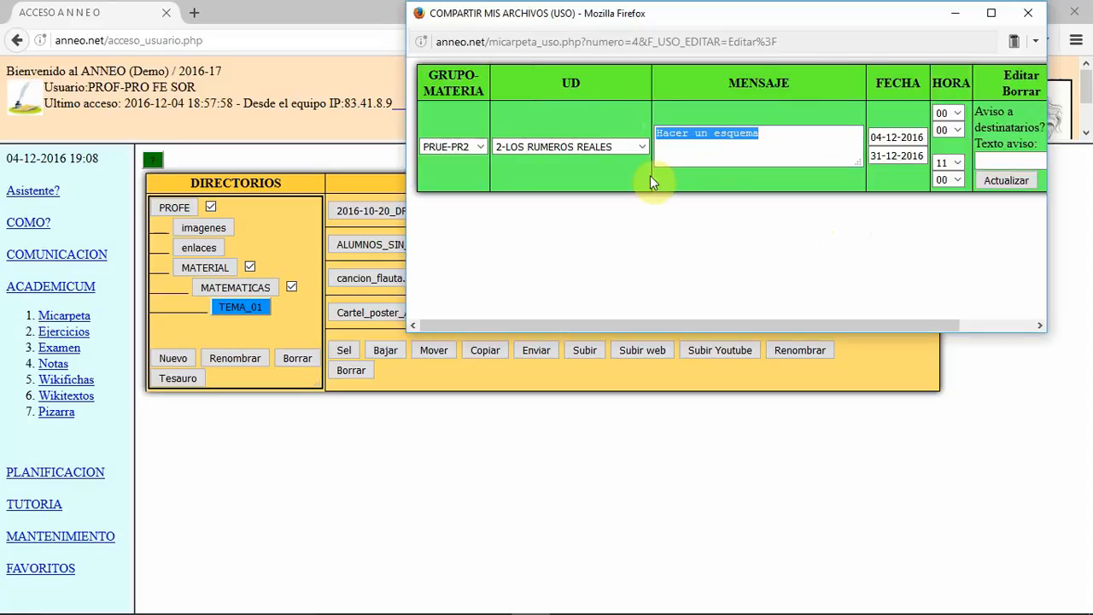
pyautogui.press('BackSpace')
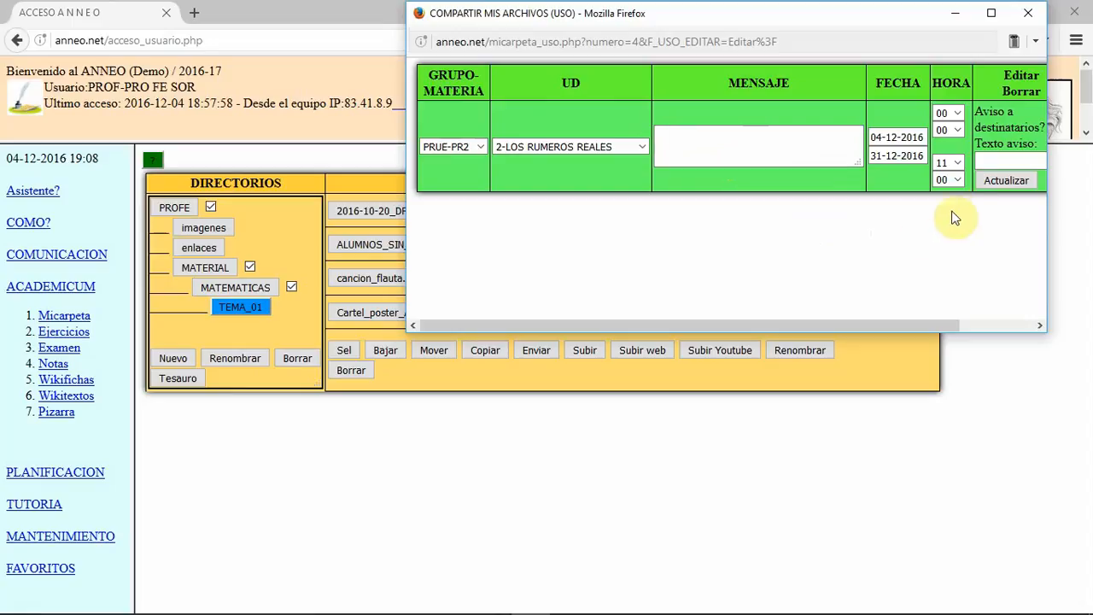
pyautogui.click(996, 179)
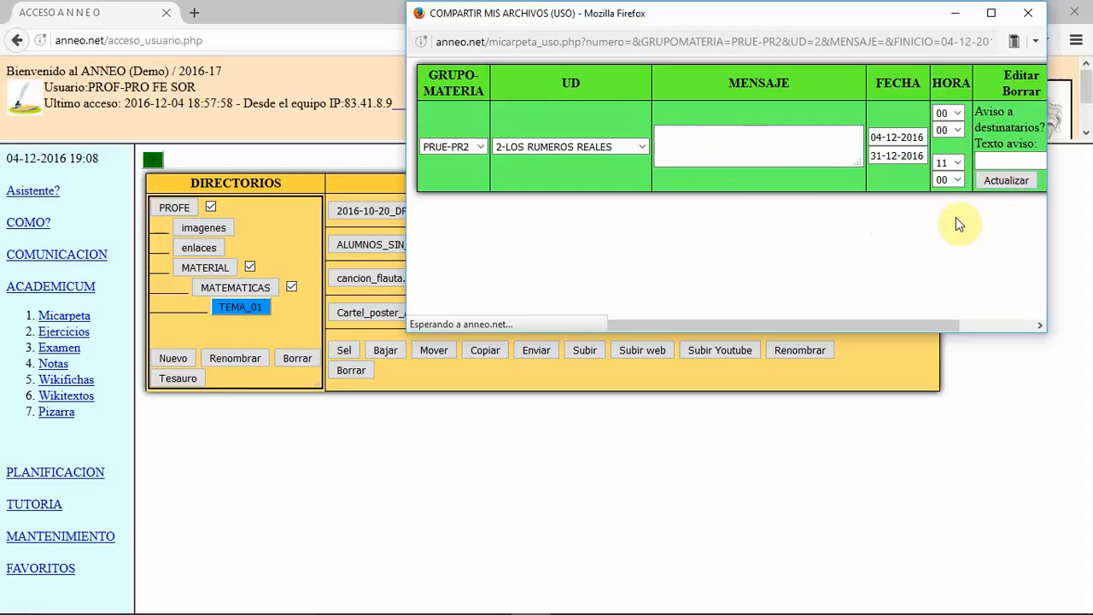
pyautogui.click(1027, 13)
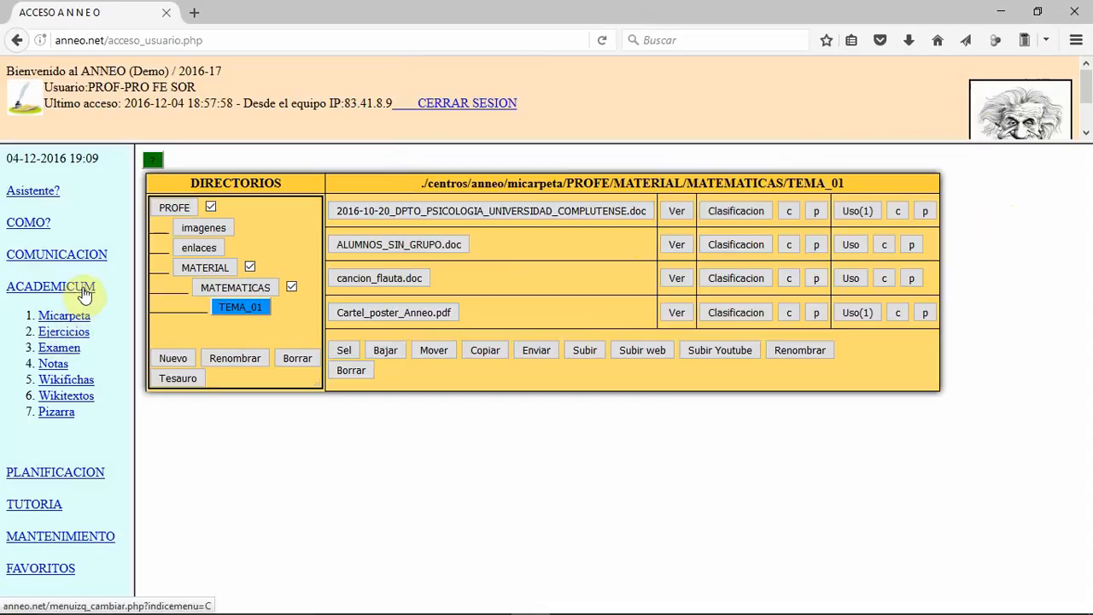
# Step: Go to the Ejercicios section and enter MATEMATICAS as the subject of a new HOST exercise
pyautogui.click(86, 334)
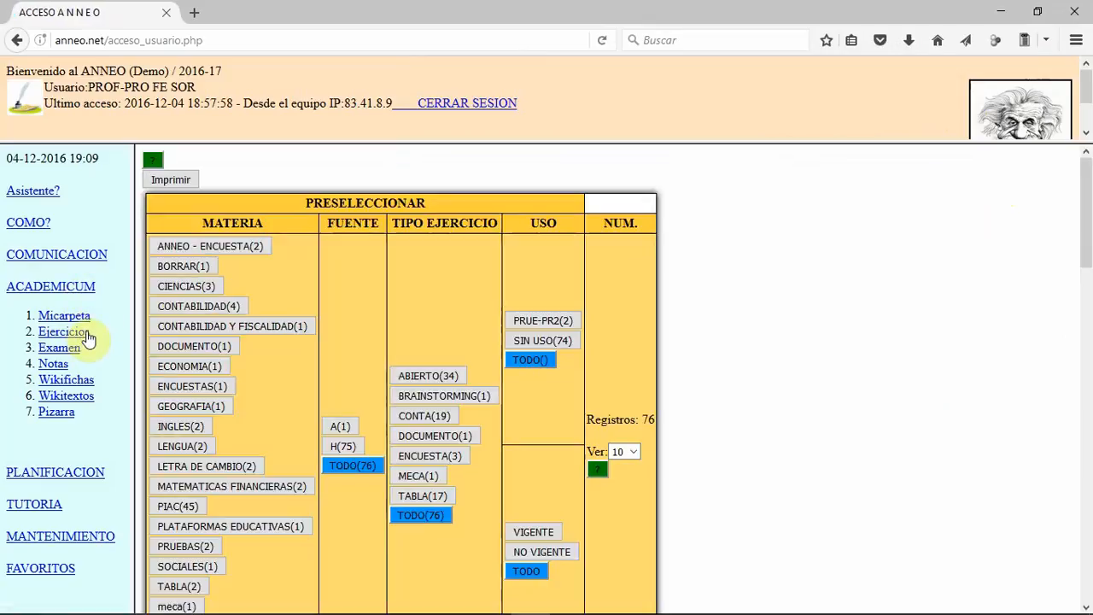
pyautogui.scroll(-3, 233, 341)
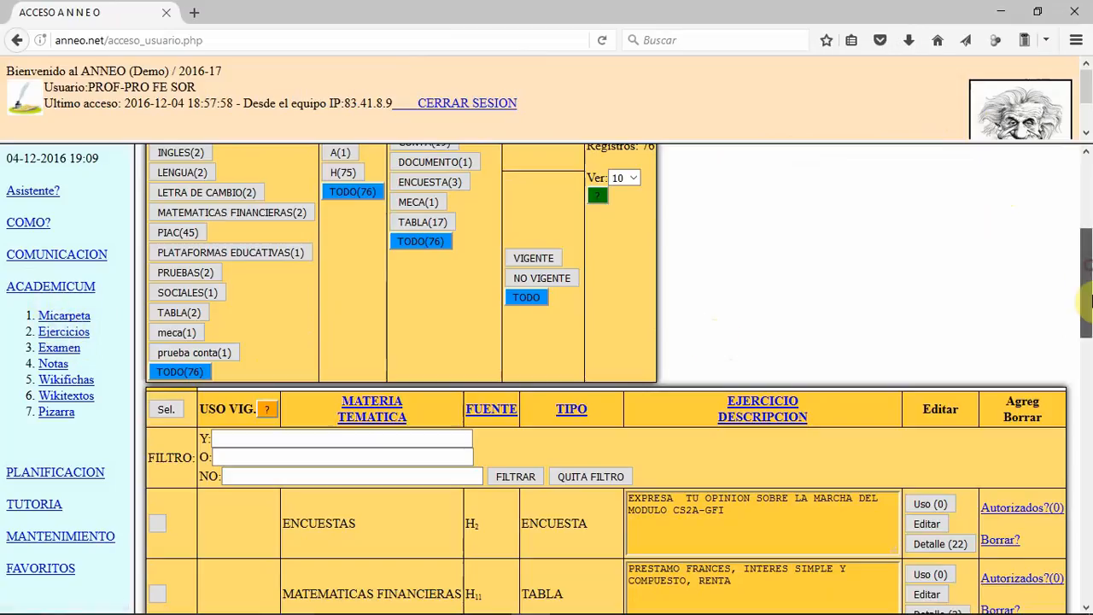
pyautogui.moveTo(1090, 300); pyautogui.dragTo(1090, 518)
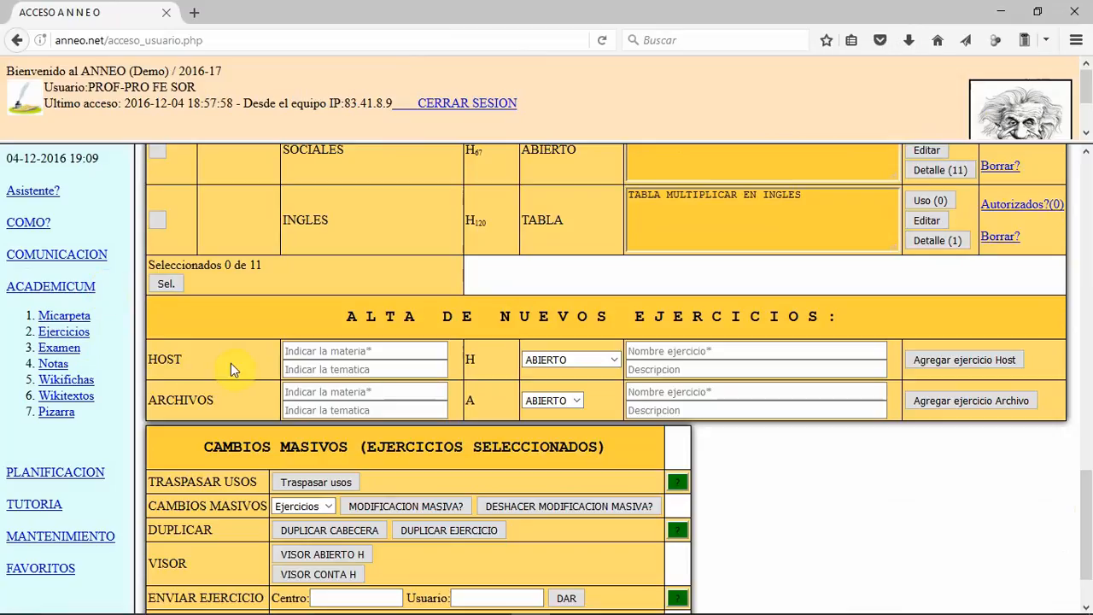
pyautogui.click(288, 350)
pyautogui.write('MATEMATICAS')
pyautogui.press('Tab')
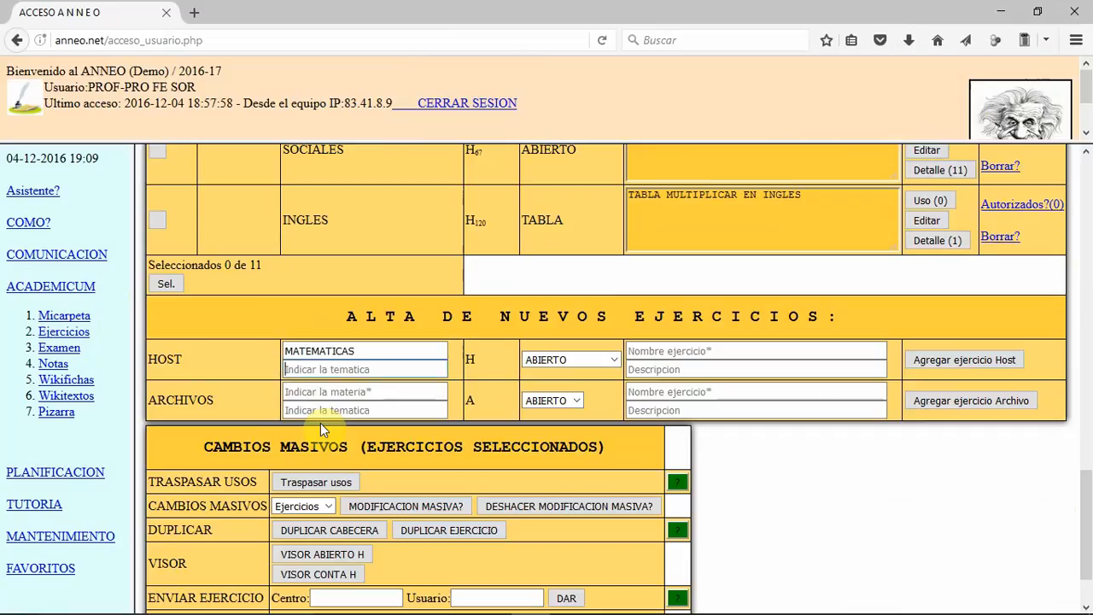
# Step: Name the new HOST exercise NUMEROS NATURALES, leaving its topic blank and type ABIERTO, and add it
pyautogui.press('Tab')
pyautogui.press('Tab')
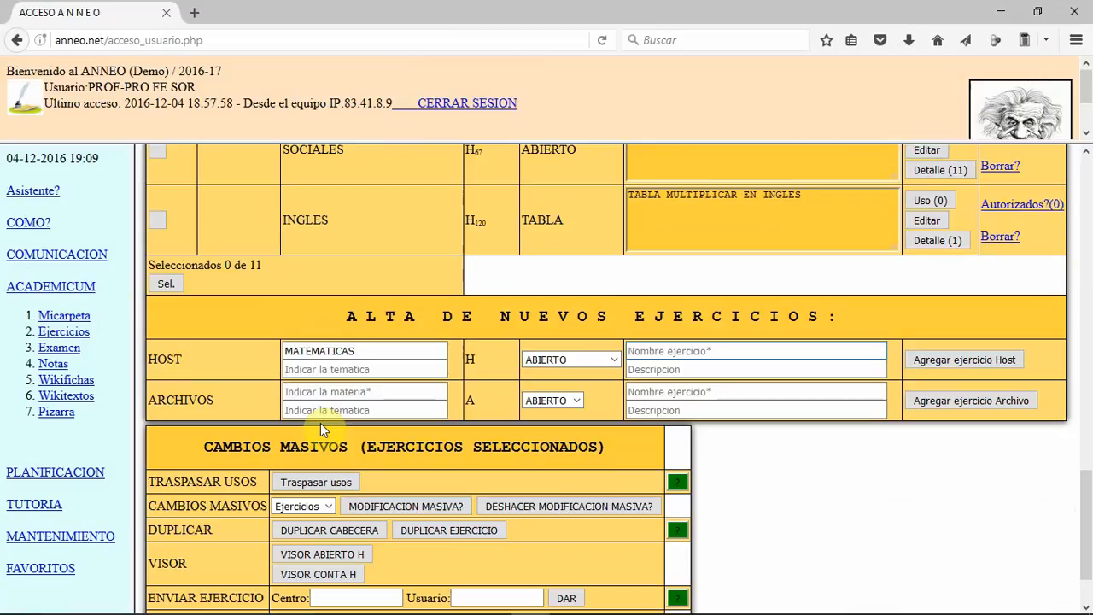
pyautogui.write('NUMEROS NATURALES')
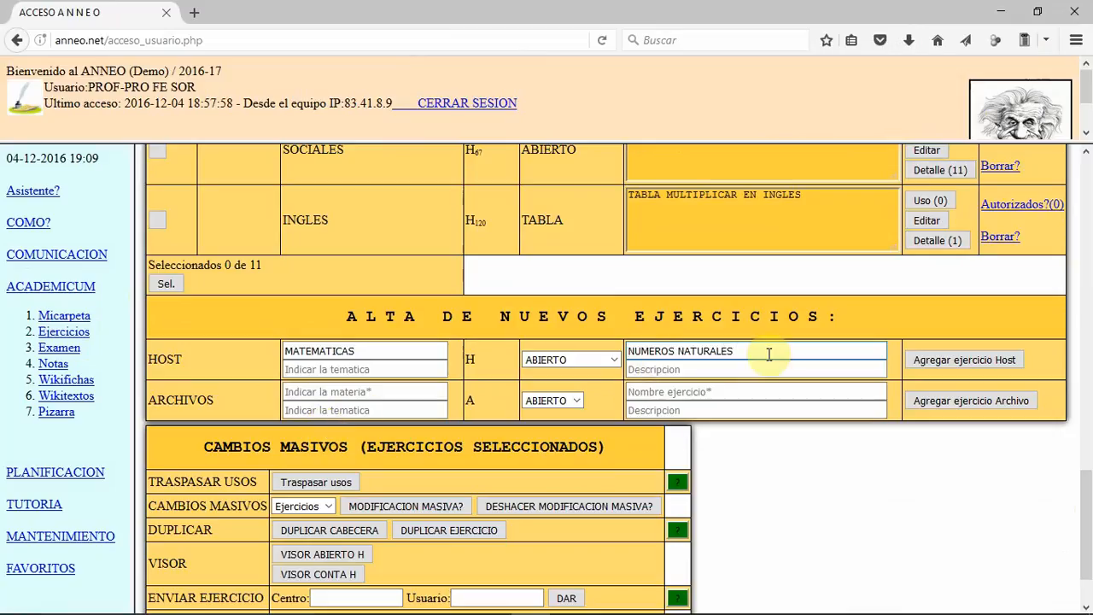
pyautogui.click(927, 361)
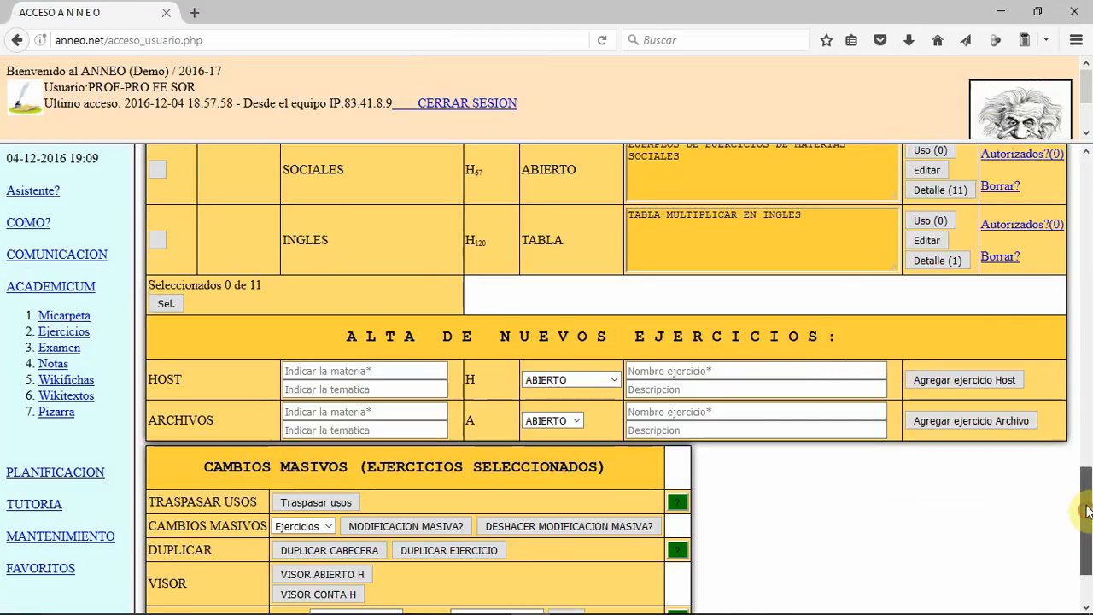
# Step: Filter the exercise list by the subject MATEMATICAS
pyautogui.moveTo(1083, 507); pyautogui.dragTo(1088, 217)
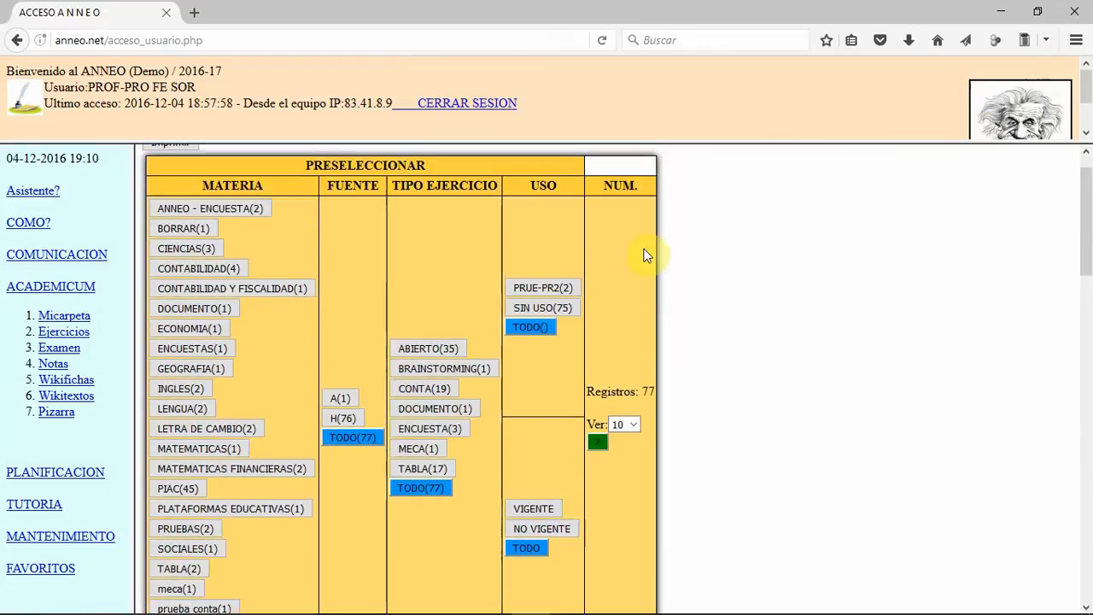
pyautogui.scroll(-1, 679, 254)
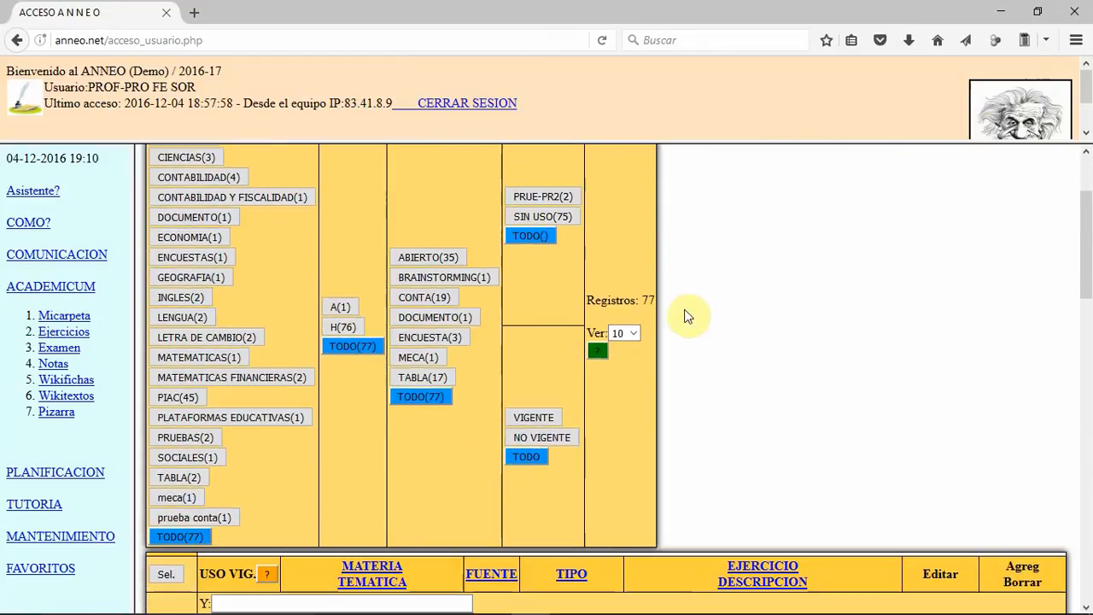
pyautogui.click(215, 360)
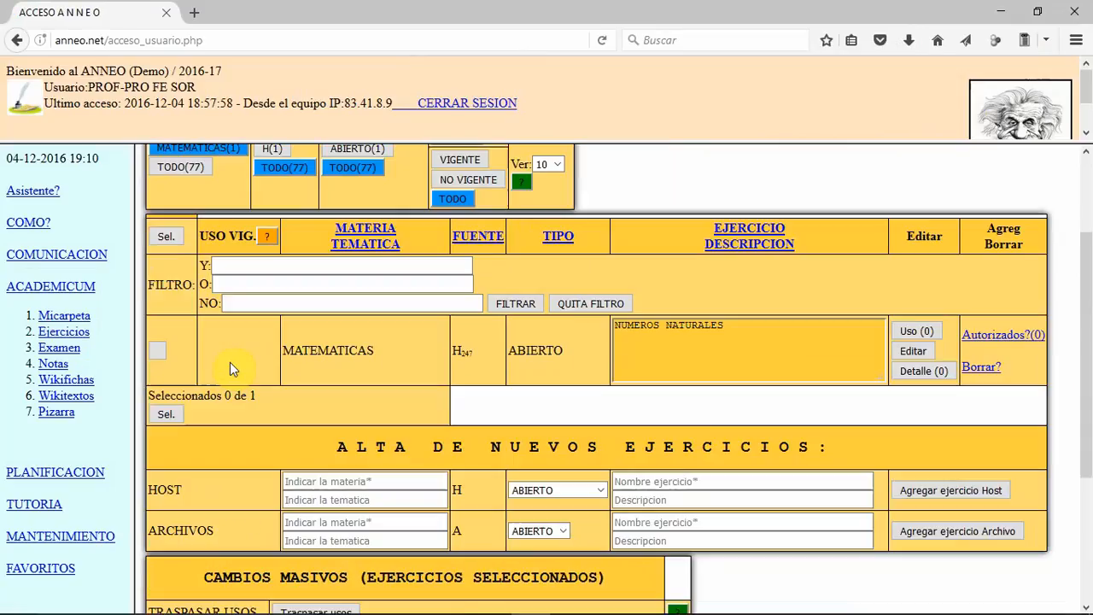
# Step: Open the question details of the NUMEROS NATURALES exercise and add a TEST question
pyautogui.scroll(2, 232, 205)
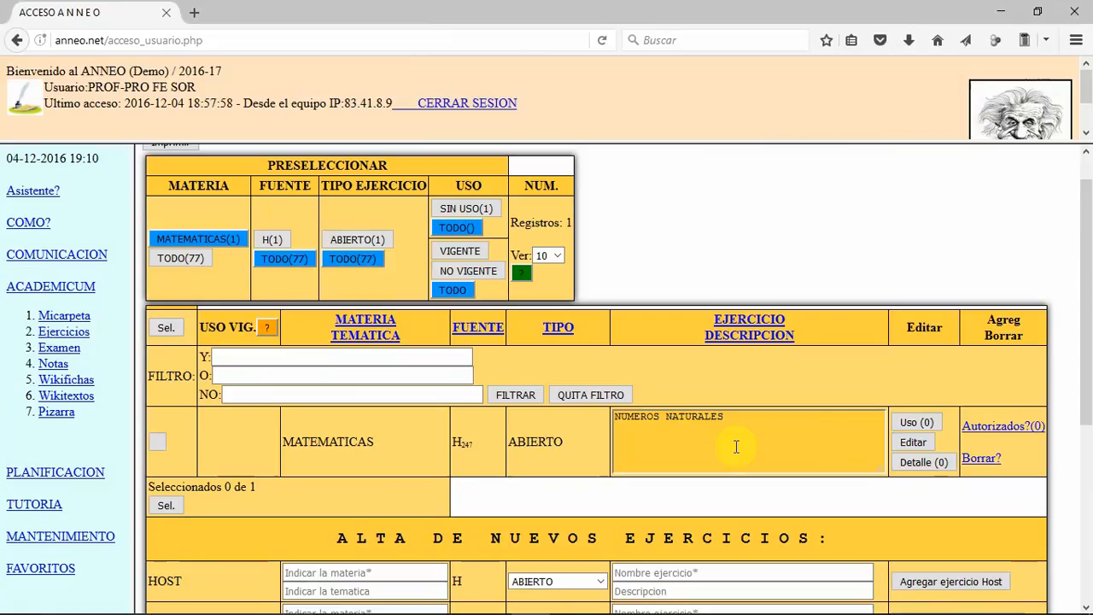
pyautogui.click(920, 463)
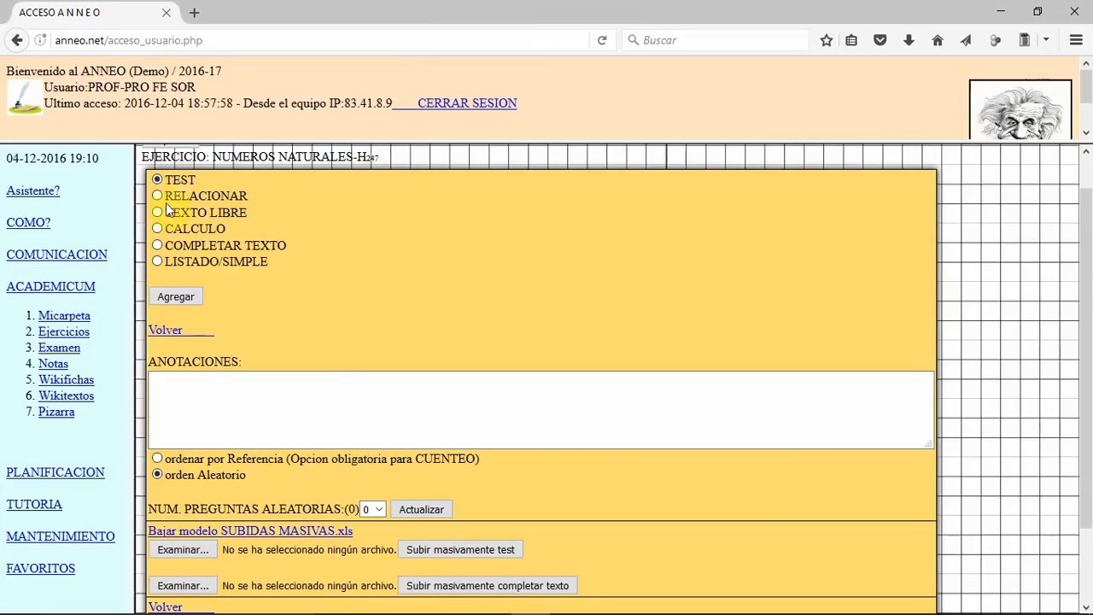
pyautogui.click(195, 295)
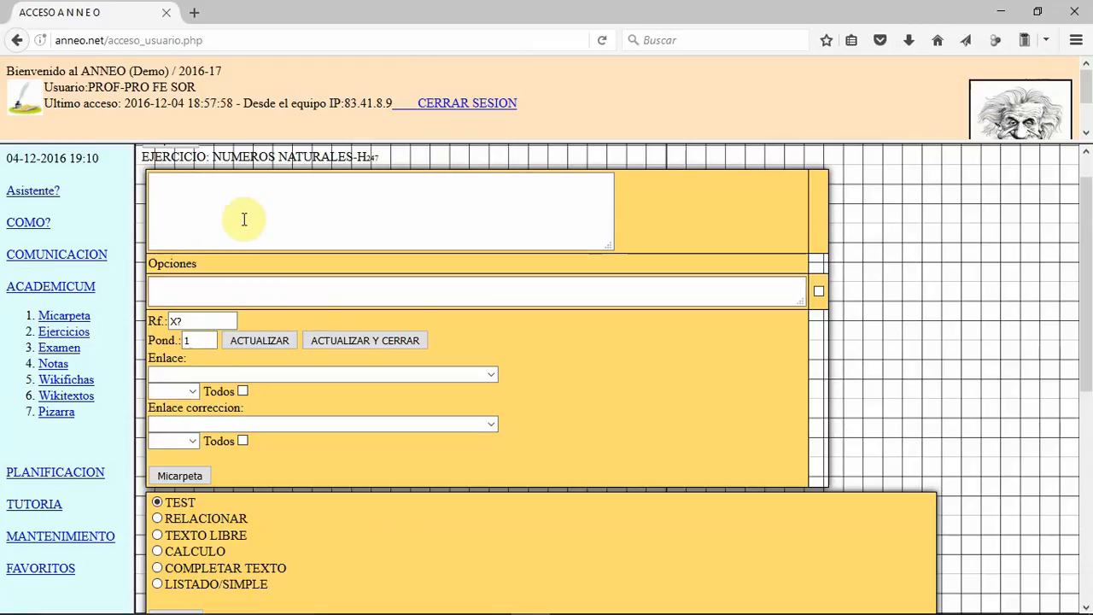
# Step: Enter "Indica la opción correcta" as the statement of the new test question
pyautogui.click(245, 212)
pyautogui.write('i')
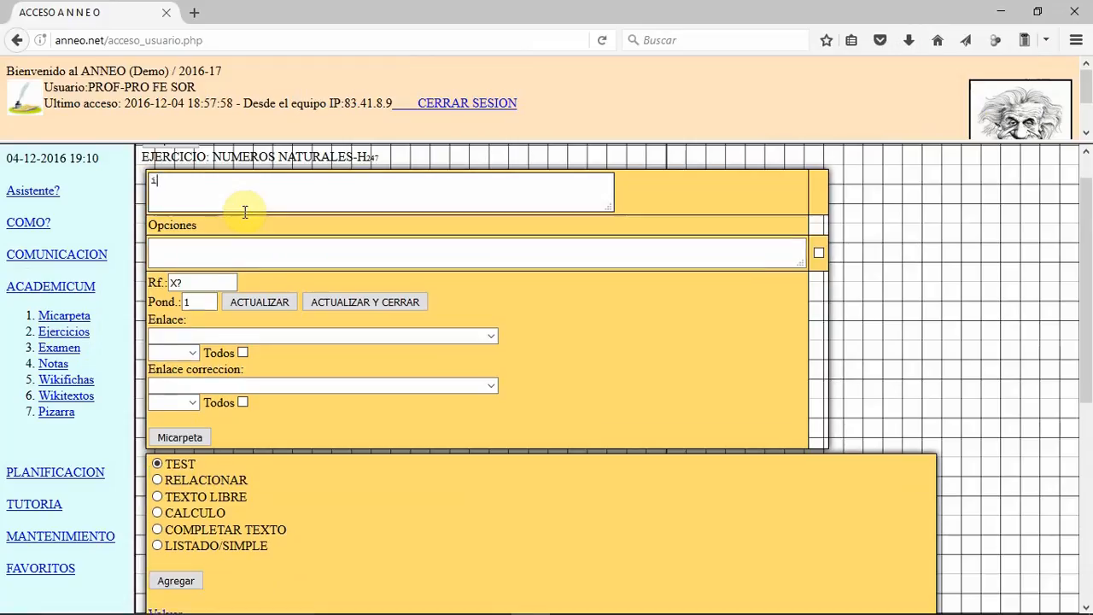
pyautogui.write('NDICA')
pyautogui.press('BackSpace')
pyautogui.press('BackSpace')
pyautogui.press('BackSpace')
pyautogui.press('BackSpace')
pyautogui.press('BackSpace')
pyautogui.press('BackSpace')
pyautogui.write('Indica la opción co')
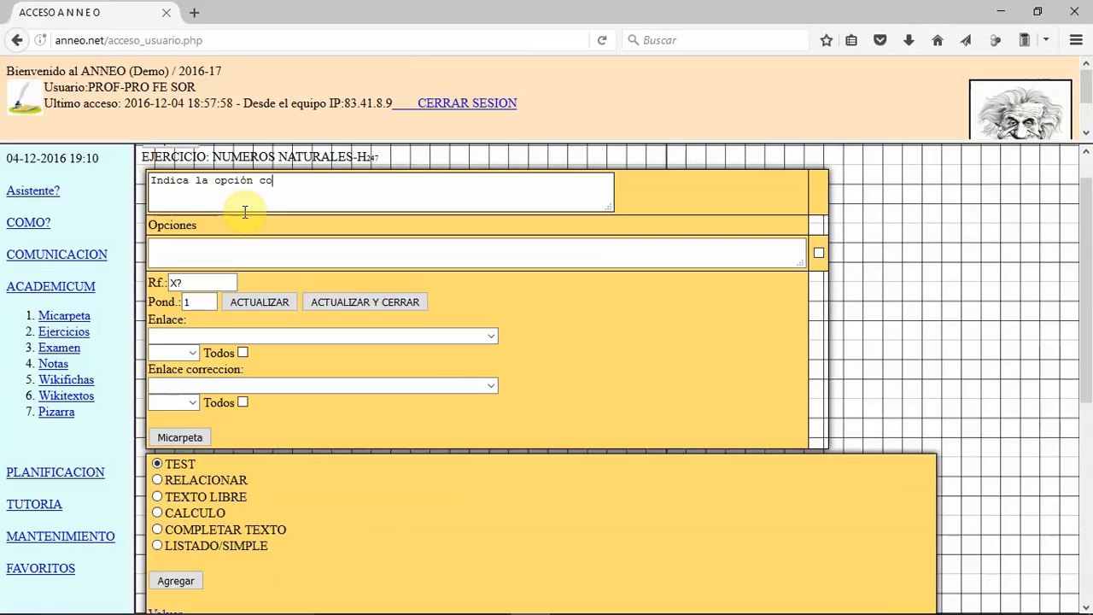
pyautogui.write('rrecta')
# Step: Enter 1+1=2 as the first option, mark it correct, and update the question with reference 01
pyautogui.click(232, 251)
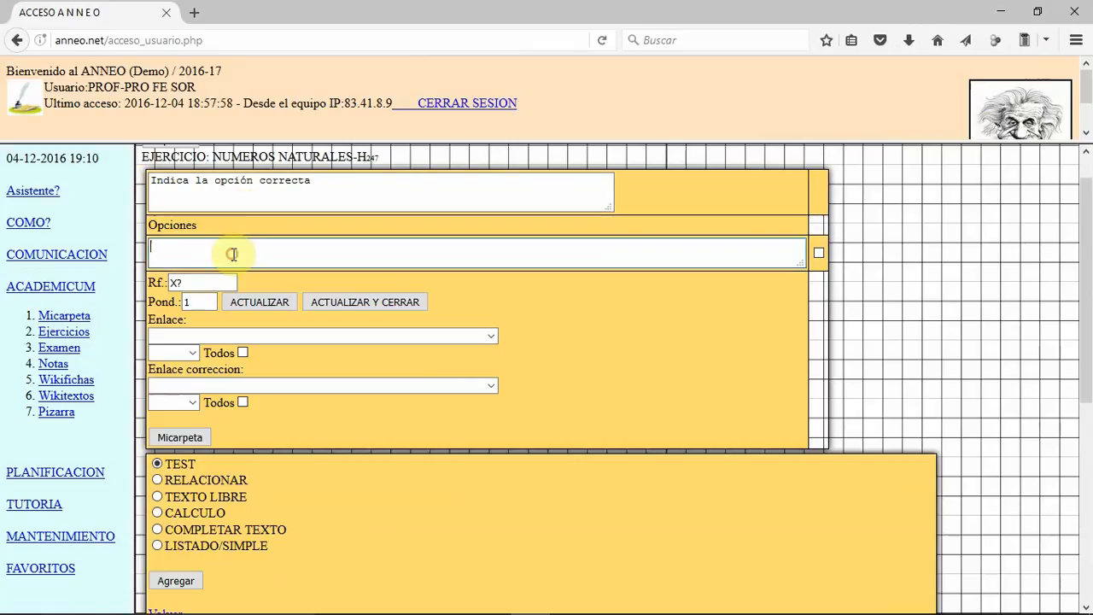
pyautogui.write('1+1=2')
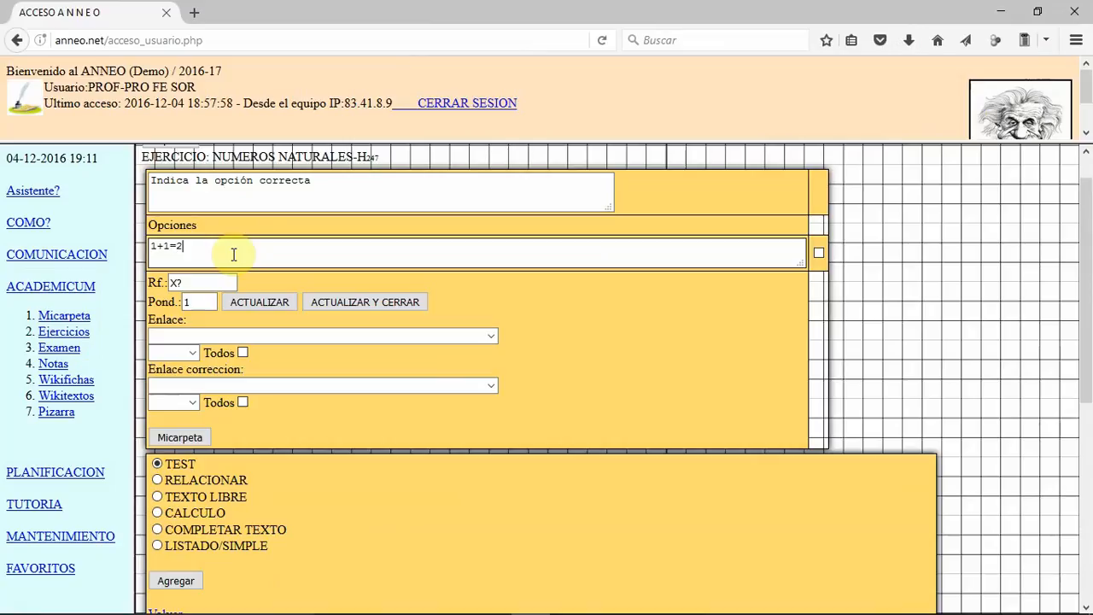
pyautogui.click(816, 254)
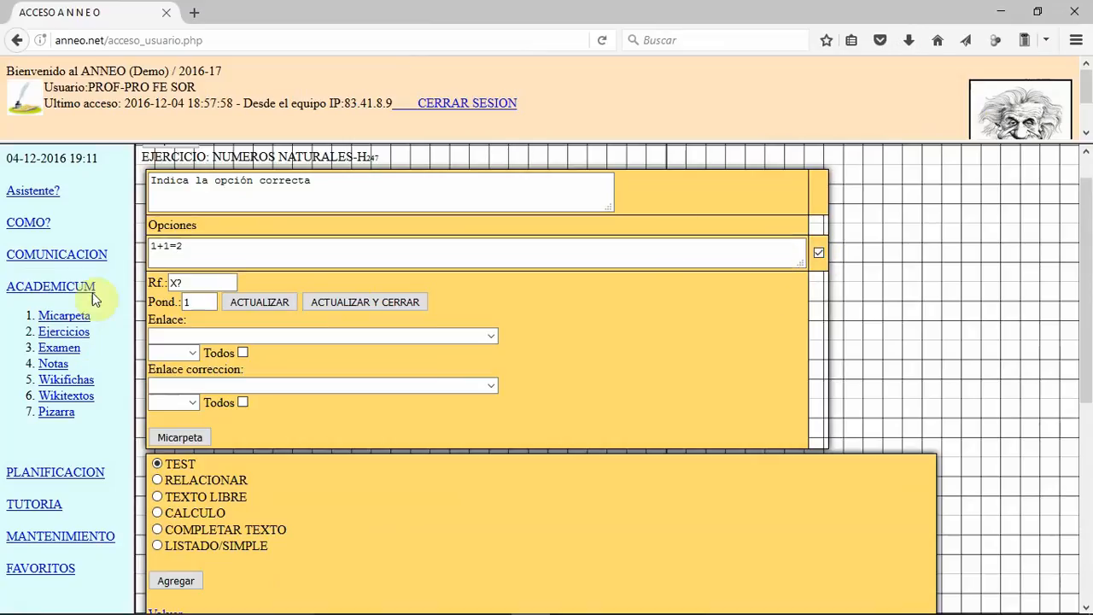
pyautogui.moveTo(201, 283); pyautogui.dragTo(140, 286)
pyautogui.write('01')
pyautogui.click(257, 302)
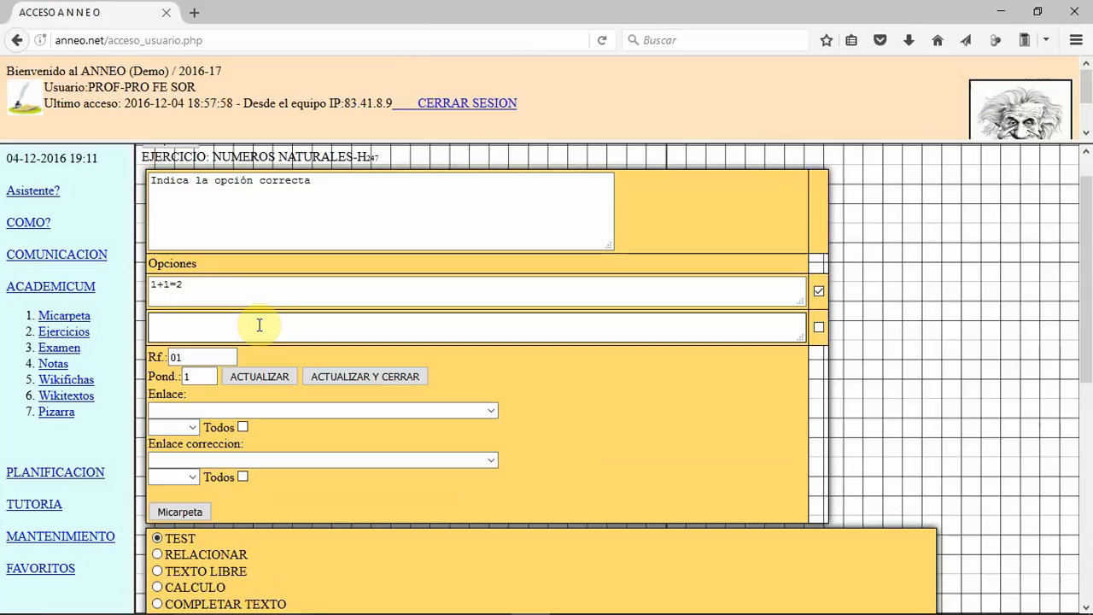
# Step: Add the options 1+1=3 and 1+2=3, mark 1+2=3 as correct, and save and close the question
pyautogui.click(461, 322)
pyautogui.click(277, 370)
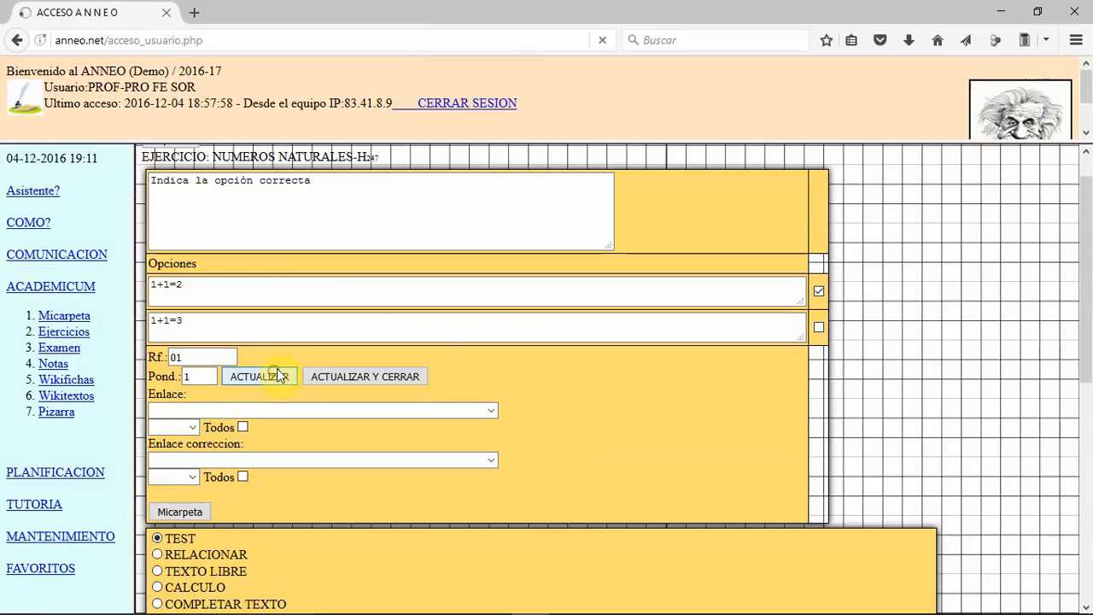
pyautogui.click(219, 358)
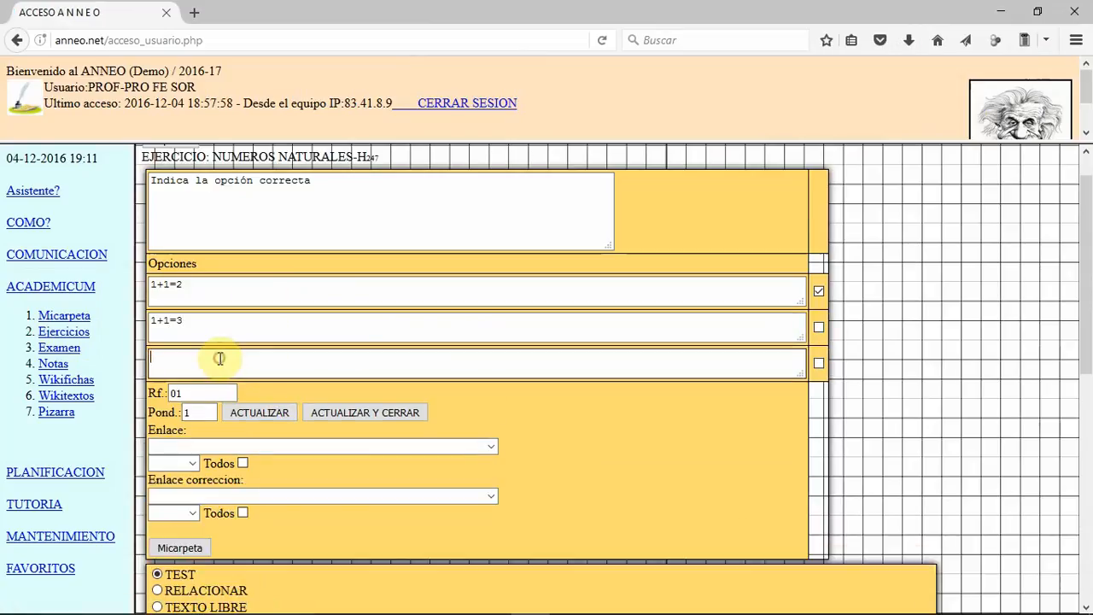
pyautogui.write('1+2=3')
pyautogui.click(818, 362)
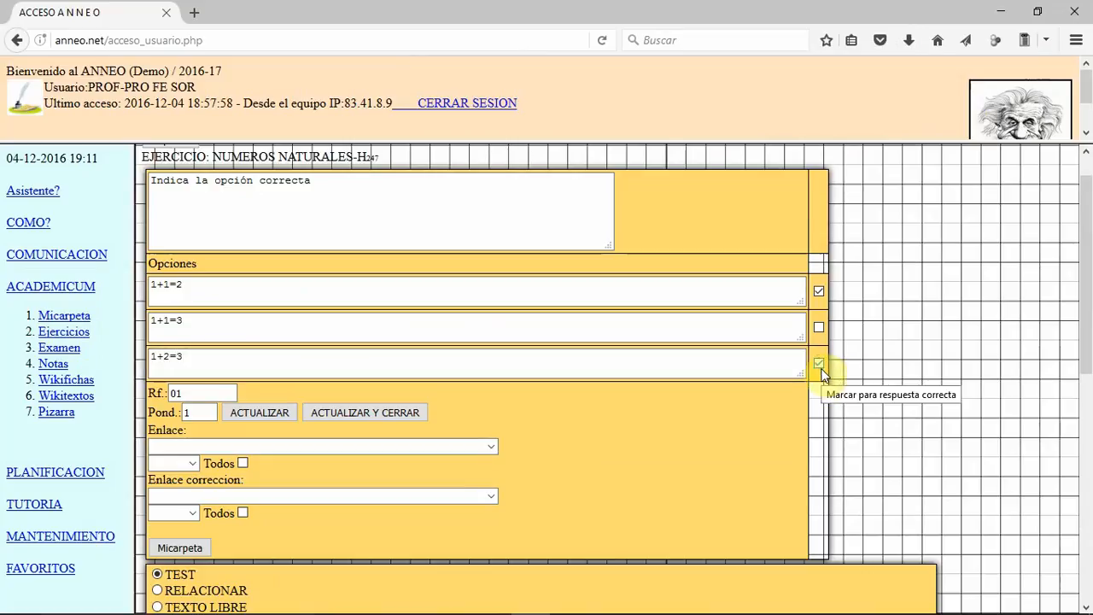
pyautogui.click(362, 415)
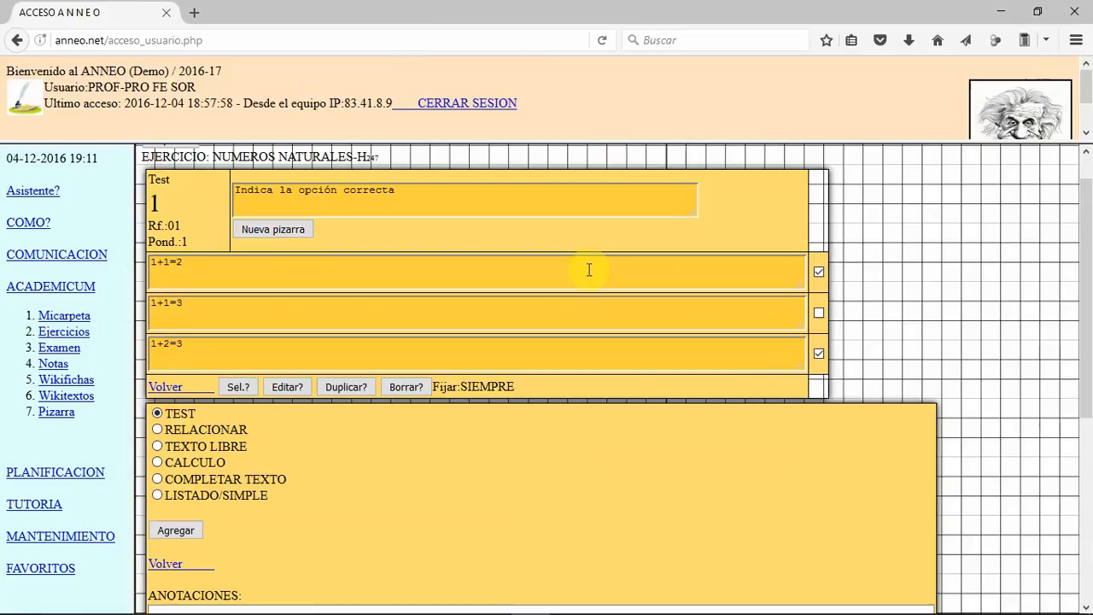
# Step: Add a RELACIONAR question with the statement "Elige la opción correcta"
pyautogui.click(157, 430)
pyautogui.click(193, 531)
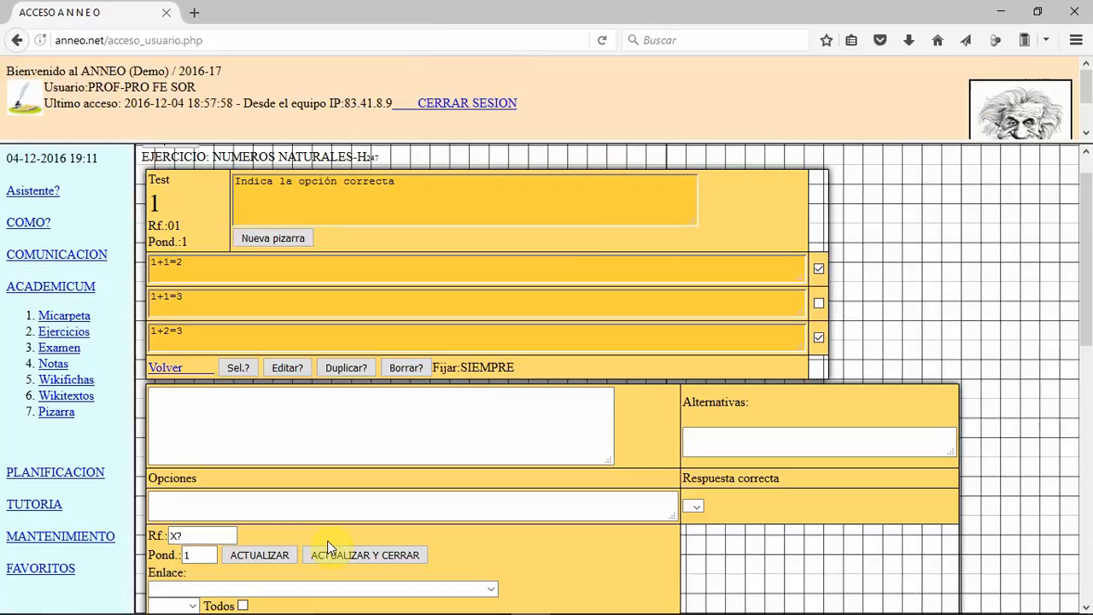
pyautogui.click(318, 434)
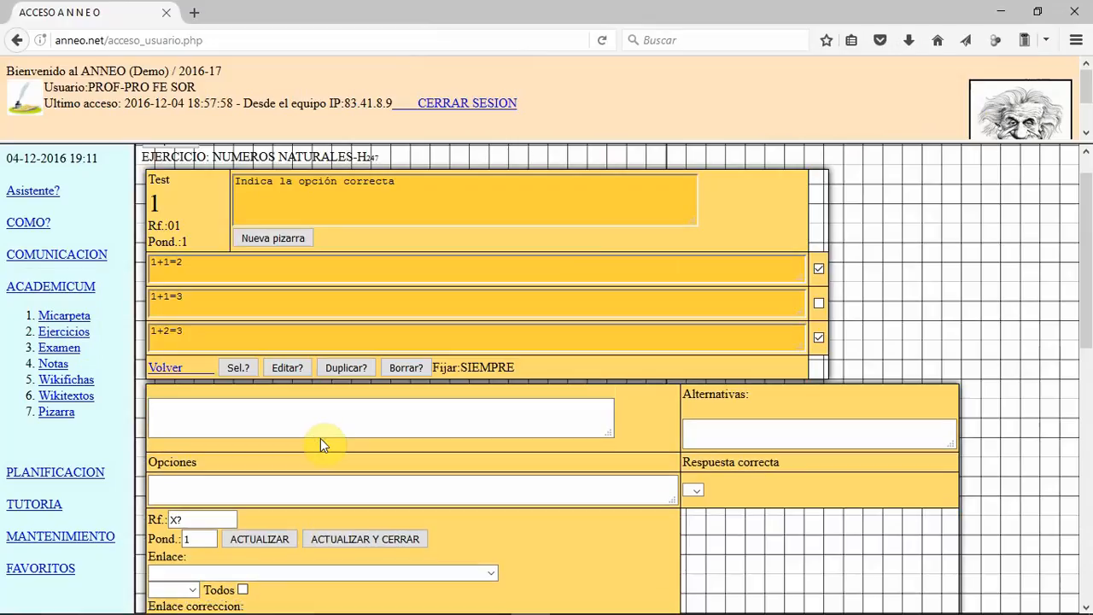
pyautogui.write('Elige 1')
pyautogui.write('a opción correcta')
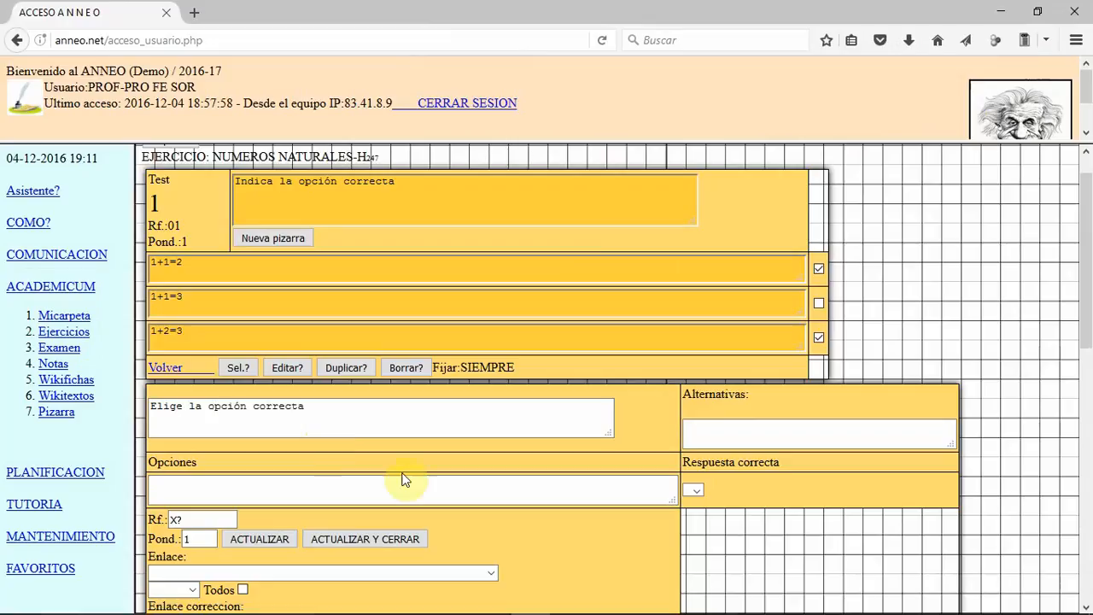
# Step: Enter option 1+1 and alternative 1 in the matching question, and update it with reference 02
pyautogui.click(247, 486)
pyautogui.write('1+1')
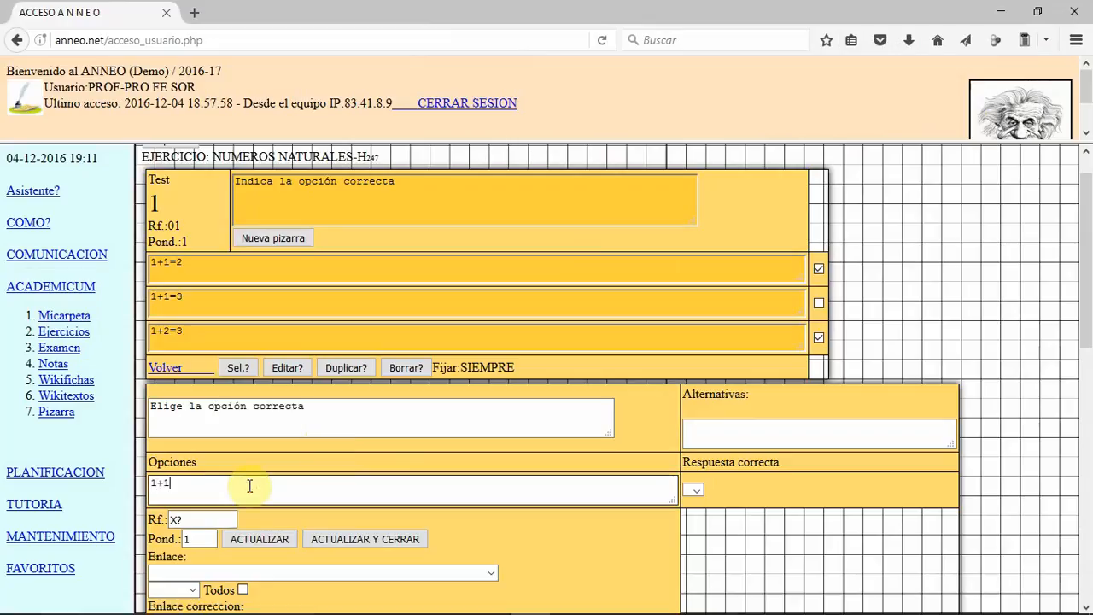
pyautogui.click(691, 426)
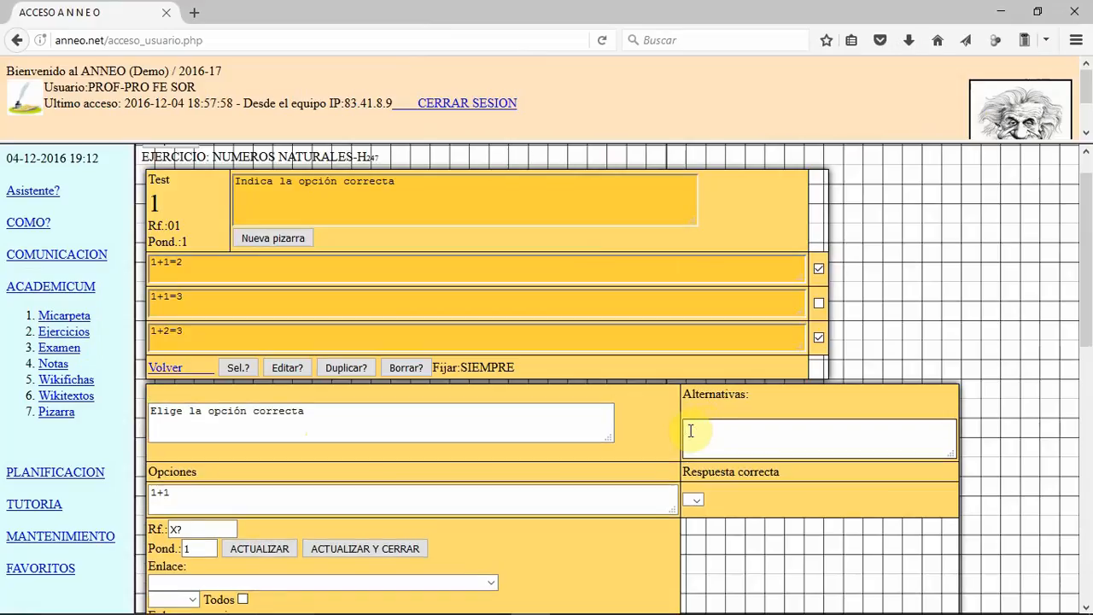
pyautogui.write('1')
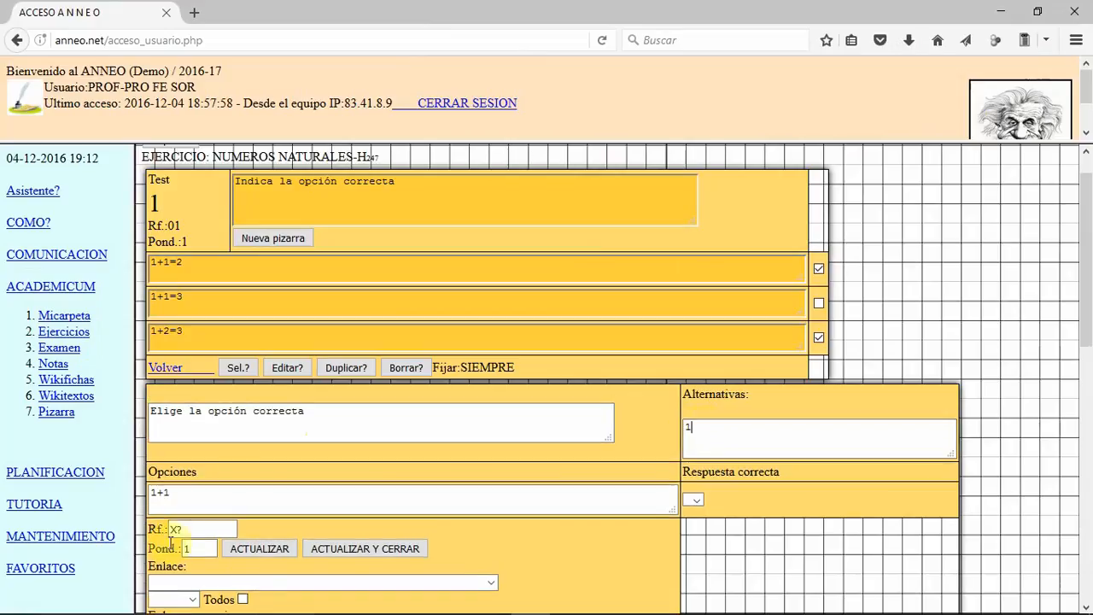
pyautogui.moveTo(182, 529); pyautogui.dragTo(167, 529)
pyautogui.write('02')
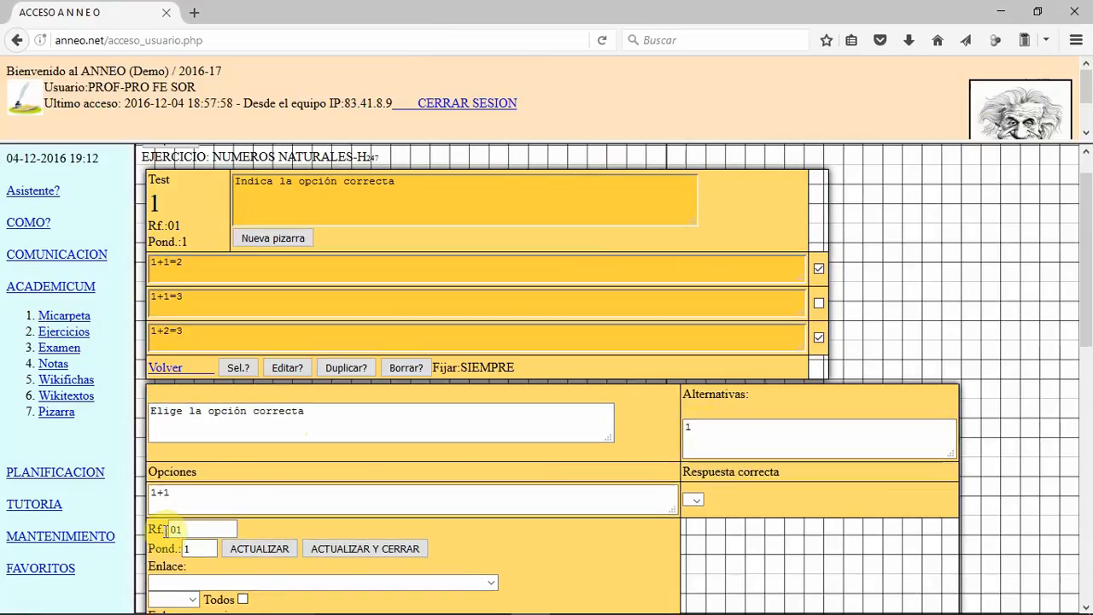
pyautogui.click(247, 555)
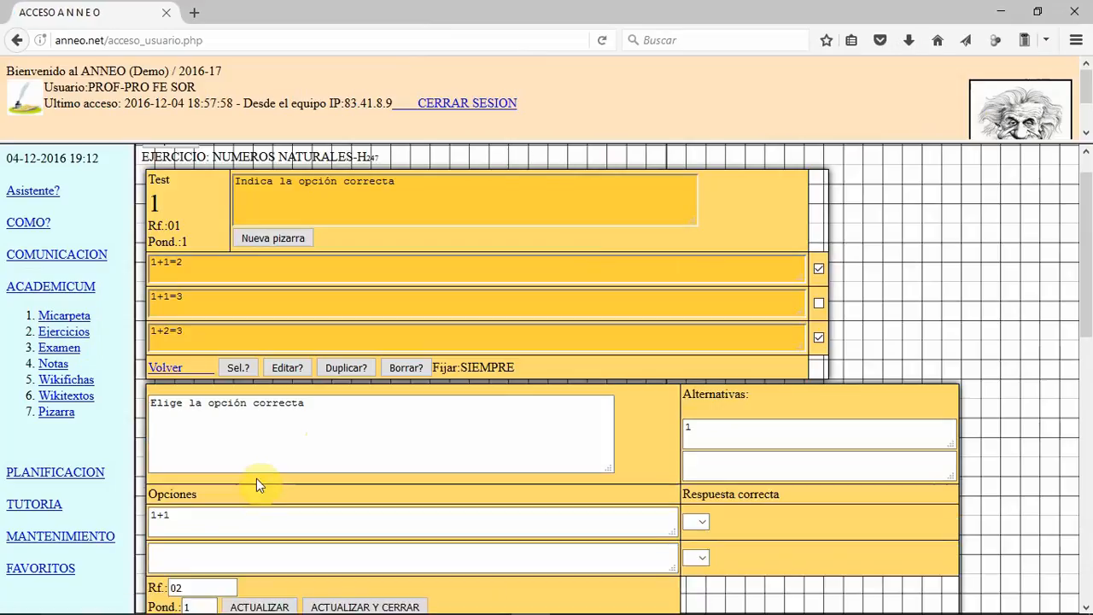
# Step: Add alternative 2 to the matching question and choose it as the correct answer for 1+1
pyautogui.click(721, 467)
pyautogui.write('2')
pyautogui.scroll(-2, 713, 470)
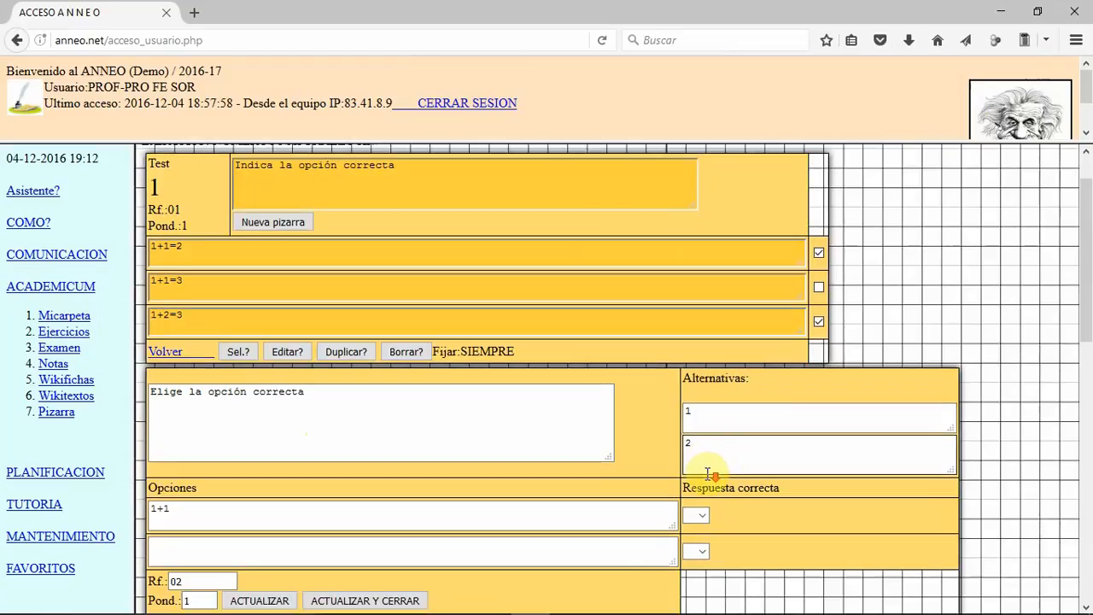
pyautogui.click(271, 524)
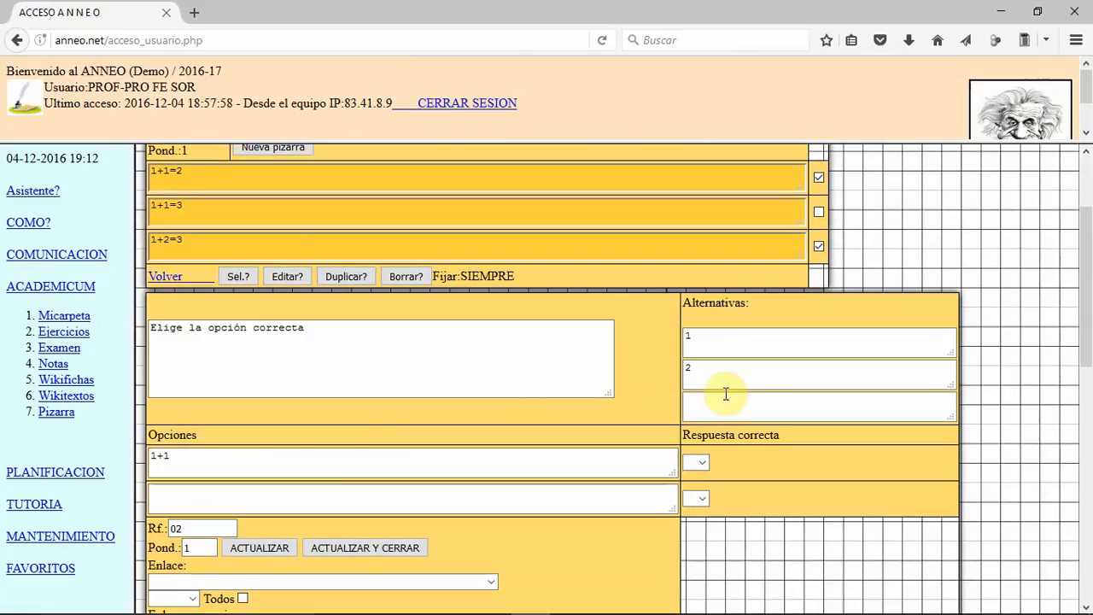
pyautogui.click(702, 463)
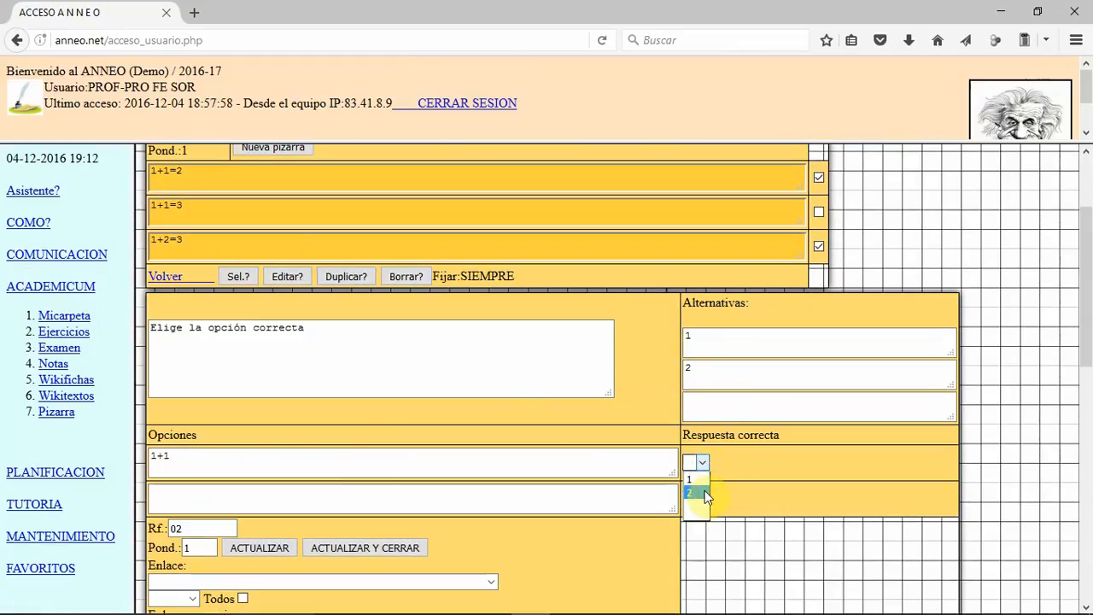
pyautogui.click(704, 490)
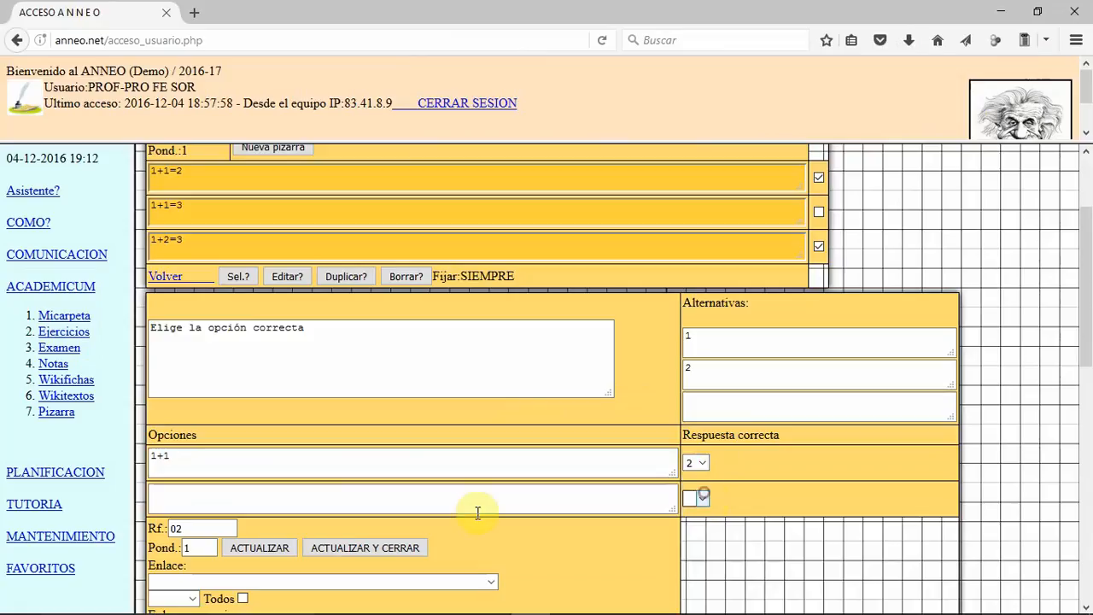
# Step: Add 1+2 as the second option of the matching question and update it
pyautogui.click(407, 499)
pyautogui.write('1+2')
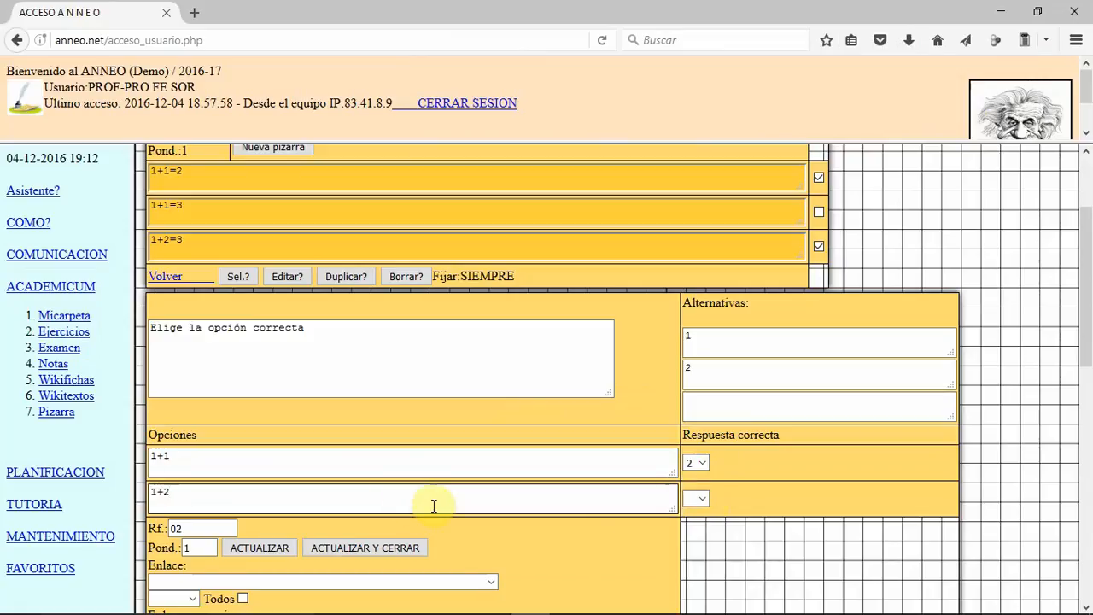
pyautogui.click(278, 544)
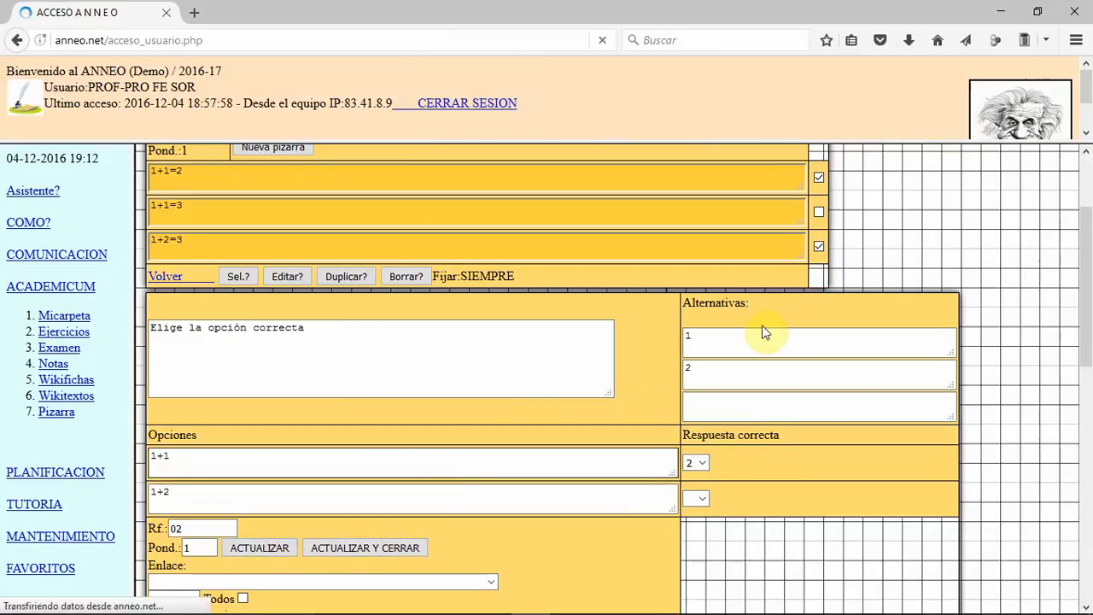
# Step: Add the alternatives 3 and 4 to the matching question, updating it after each one
pyautogui.click(720, 402)
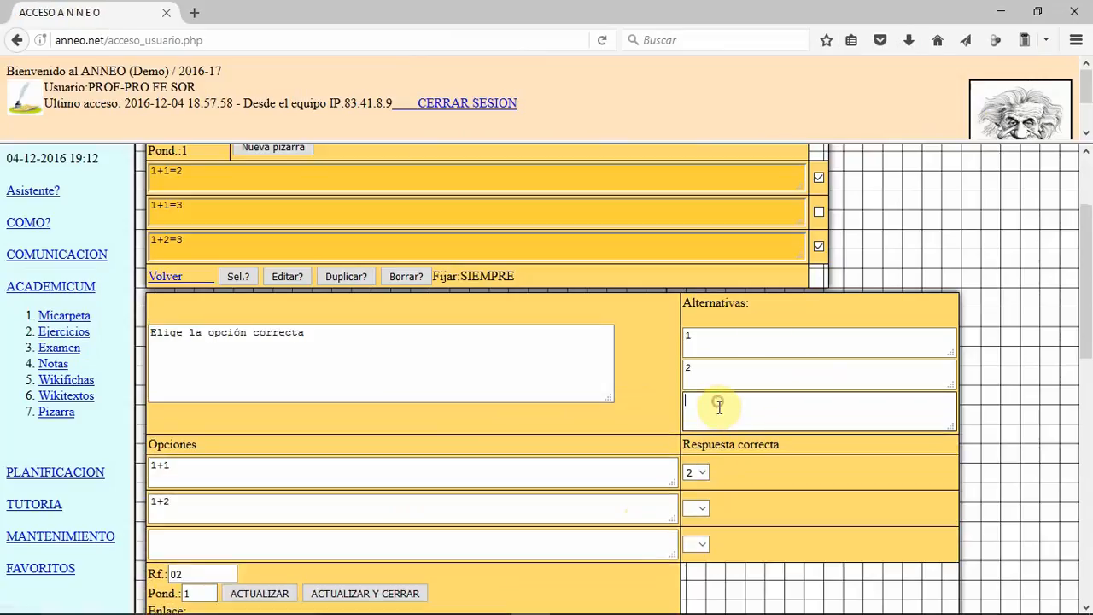
pyautogui.write('3')
pyautogui.click(258, 593)
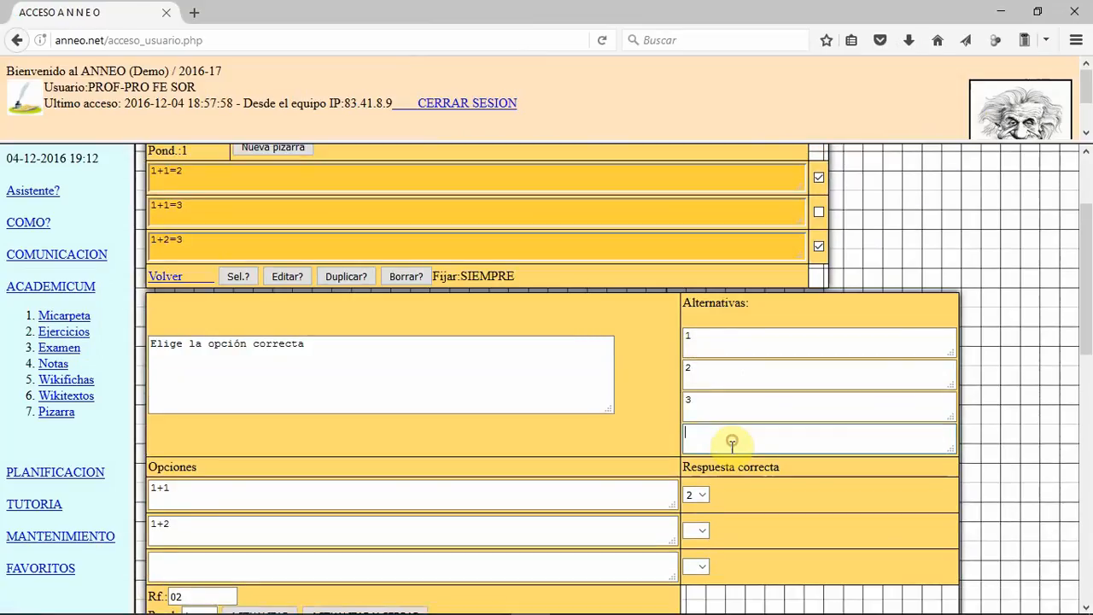
pyautogui.click(731, 440)
pyautogui.write('4')
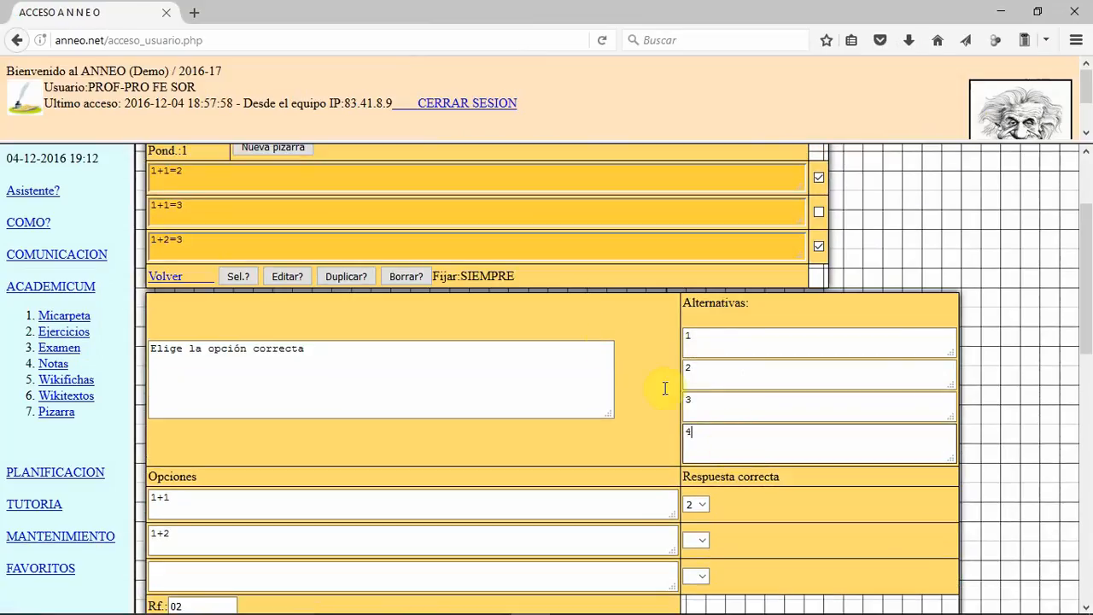
pyautogui.scroll(-1, 353, 305)
pyautogui.scroll(-3, 256, 561)
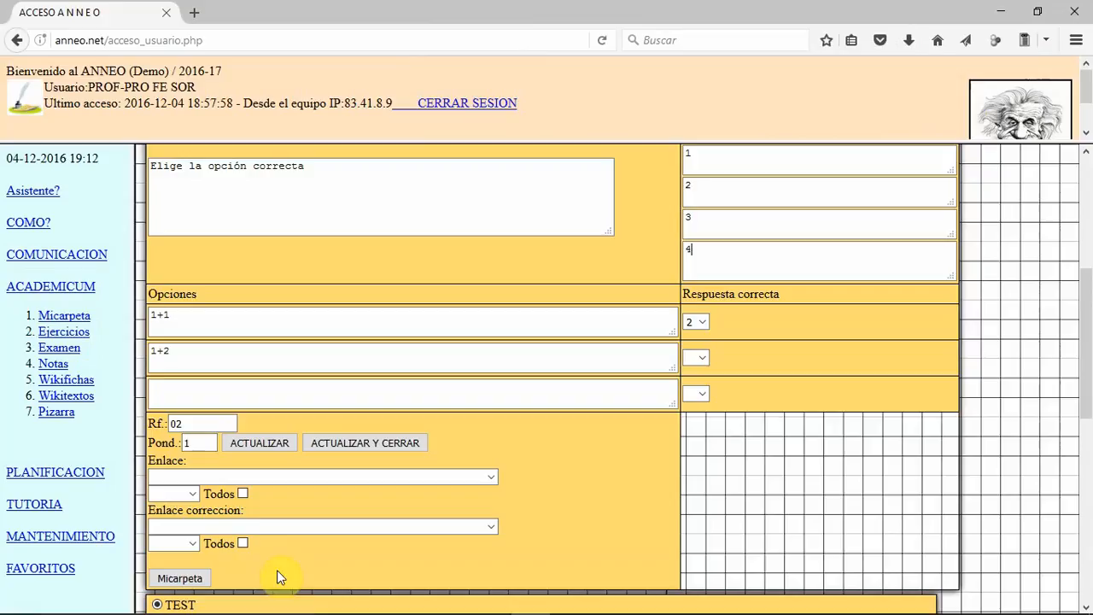
pyautogui.click(258, 442)
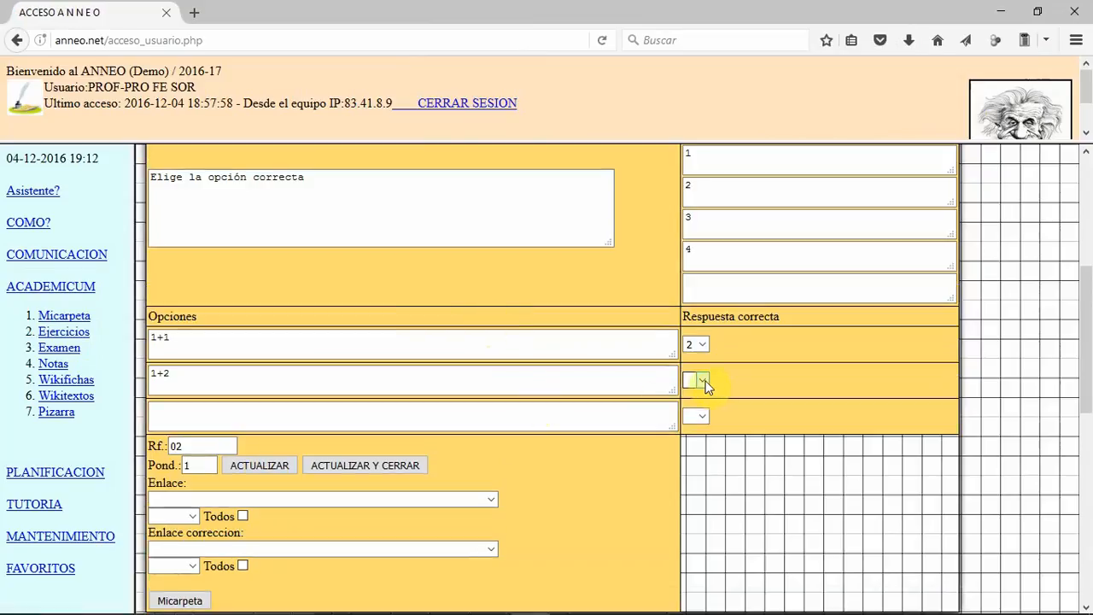
# Step: Choose 3 as the correct answer for 1+2, and save and close the matching question
pyautogui.click(700, 381)
pyautogui.click(696, 423)
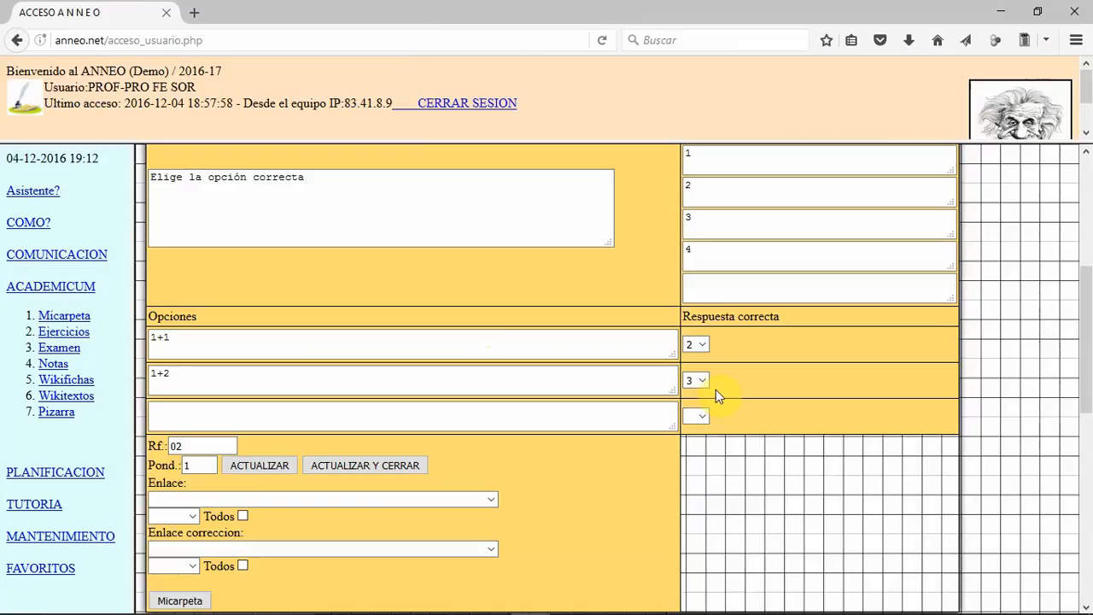
pyautogui.click(323, 461)
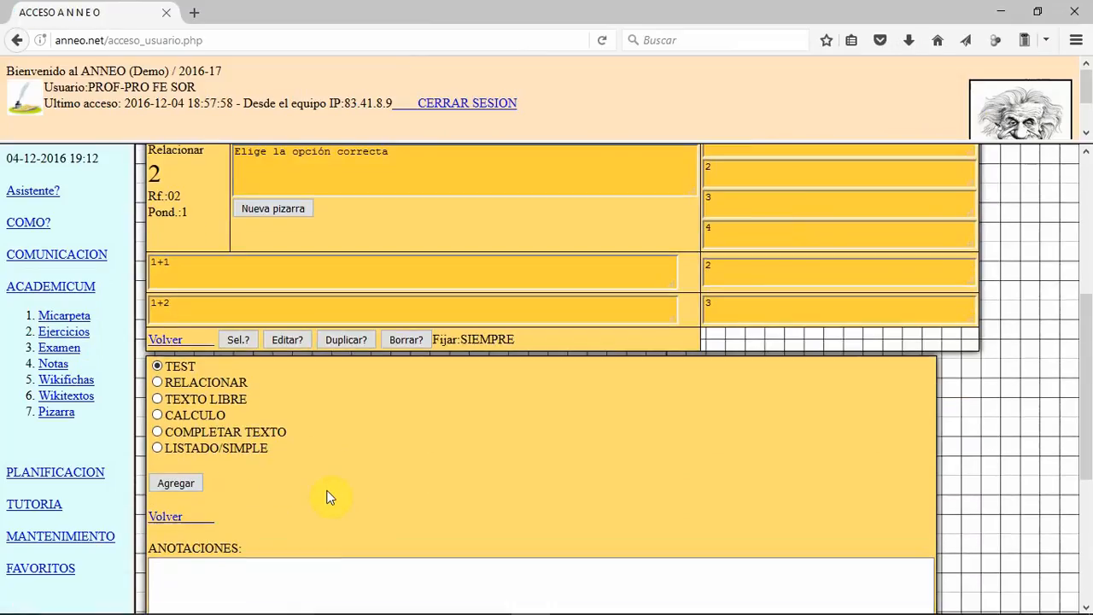
# Step: Add a TEXTO LIBRE question to the exercise with the statement "Explicar cómo se multiplica"
pyautogui.click(157, 397)
pyautogui.click(195, 484)
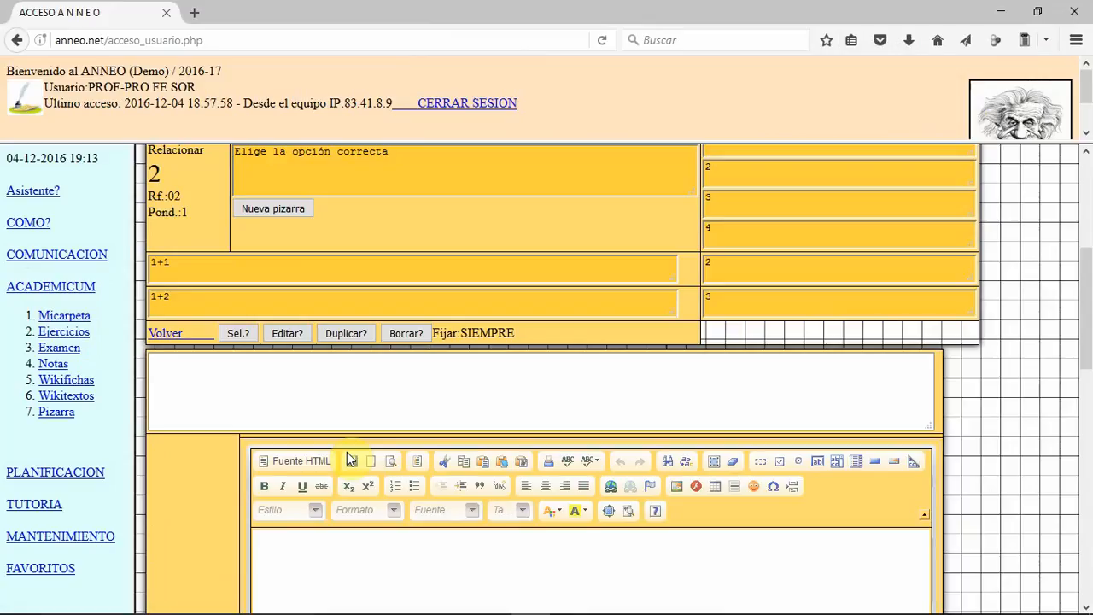
pyautogui.click(365, 387)
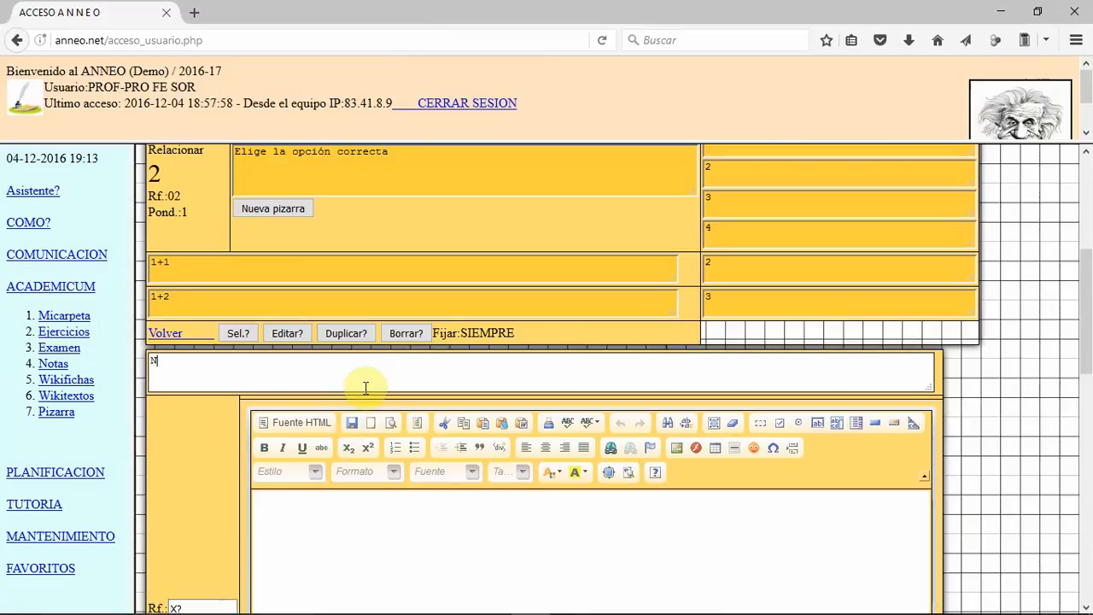
pyautogui.write('Explicar cómo se multiplic')
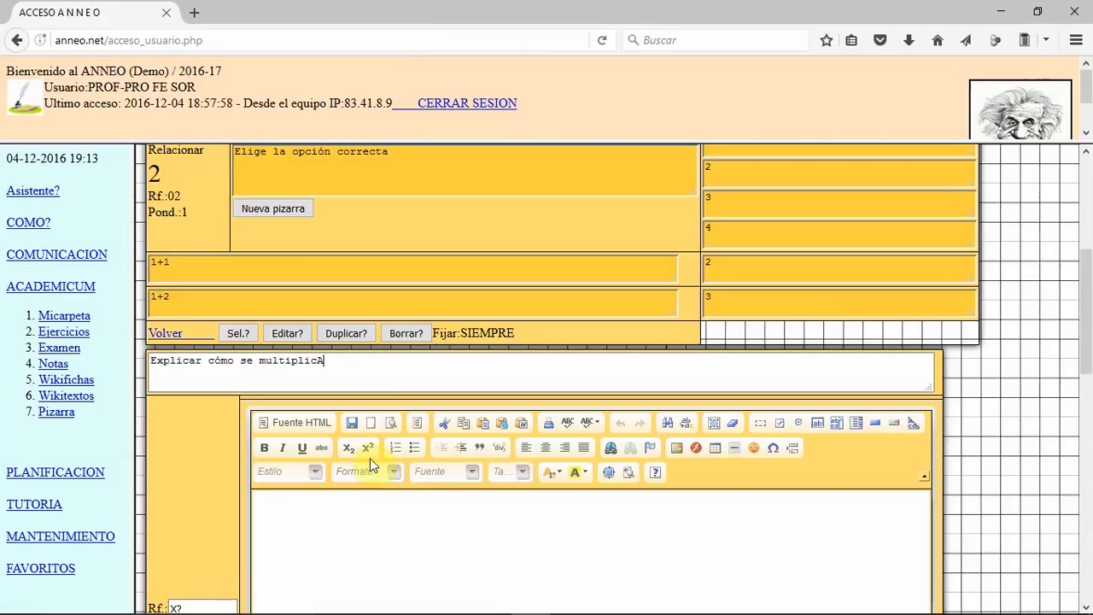
pyautogui.write('a')
# Step: Set the free-text question's reference (Rf.) to 03
pyautogui.click(390, 538)
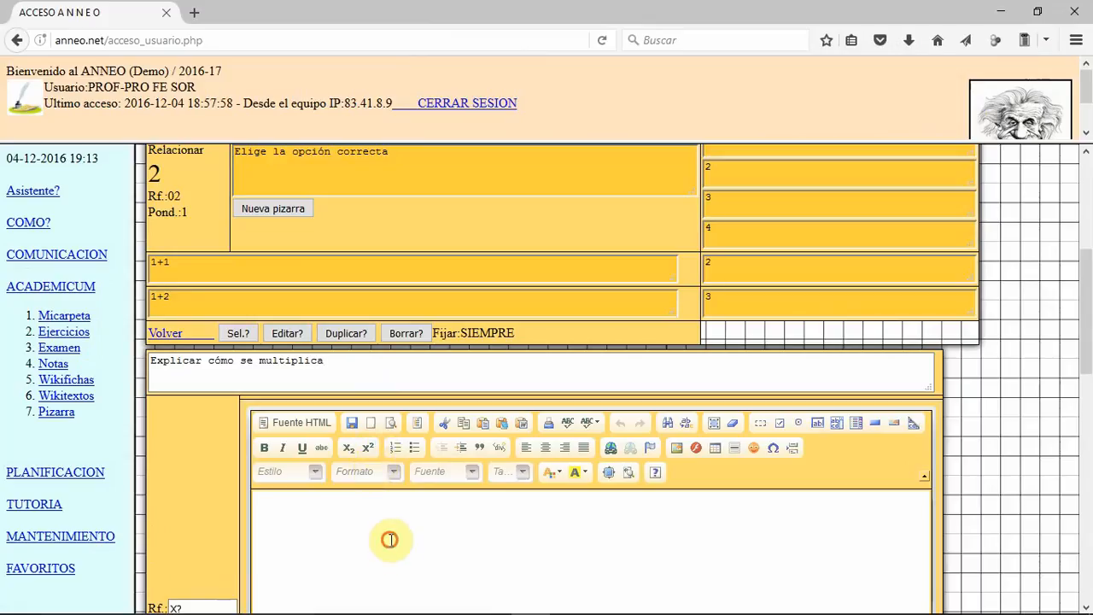
pyautogui.scroll(-2, 385, 541)
pyautogui.moveTo(185, 516); pyautogui.dragTo(158, 516)
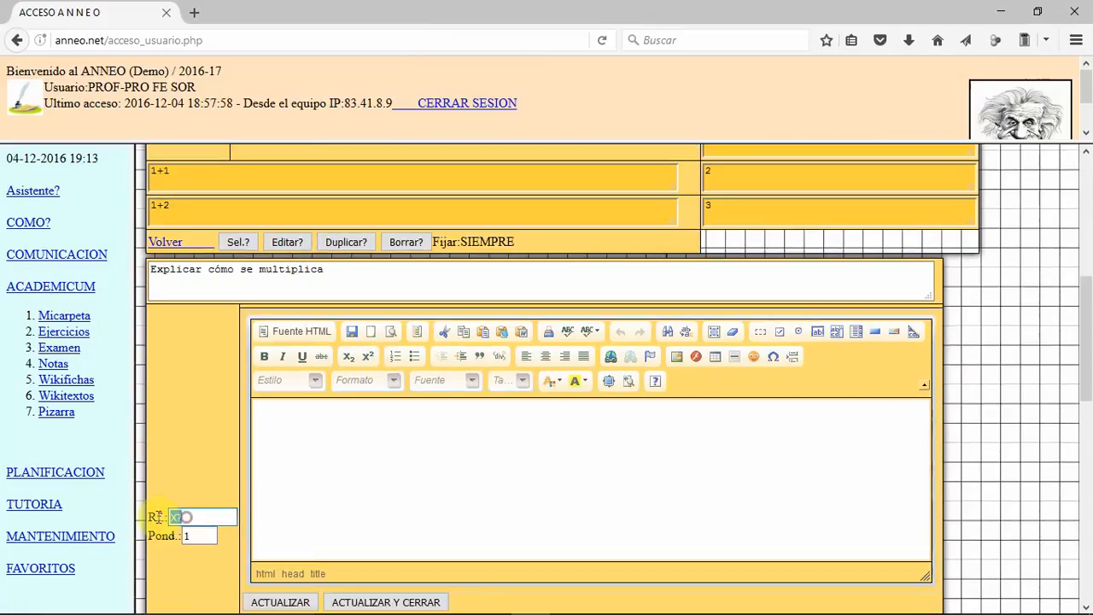
pyautogui.write('03')
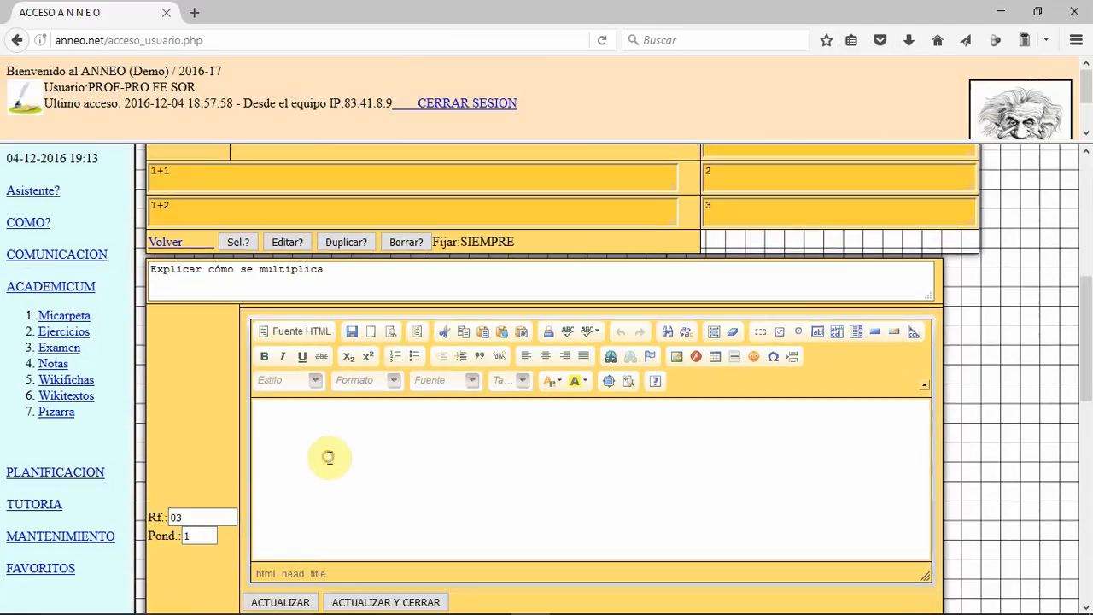
pyautogui.click(166, 276)
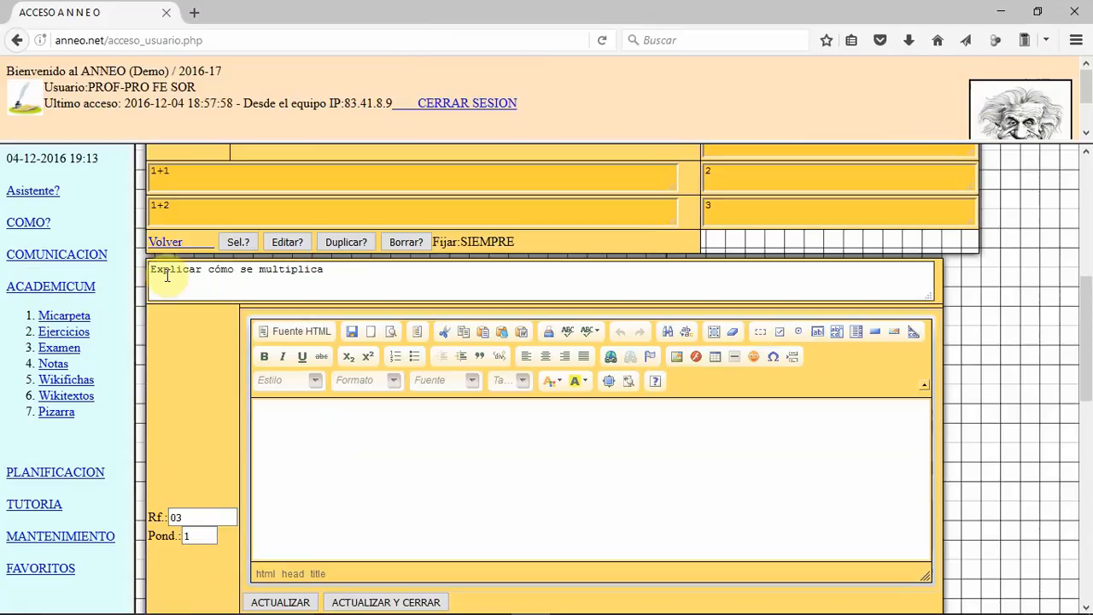
# Step: Enter "Para ello debemos conocer las tablas de multiplicar ...." as the free-text question's answer, and save and close the question
pyautogui.click(335, 429)
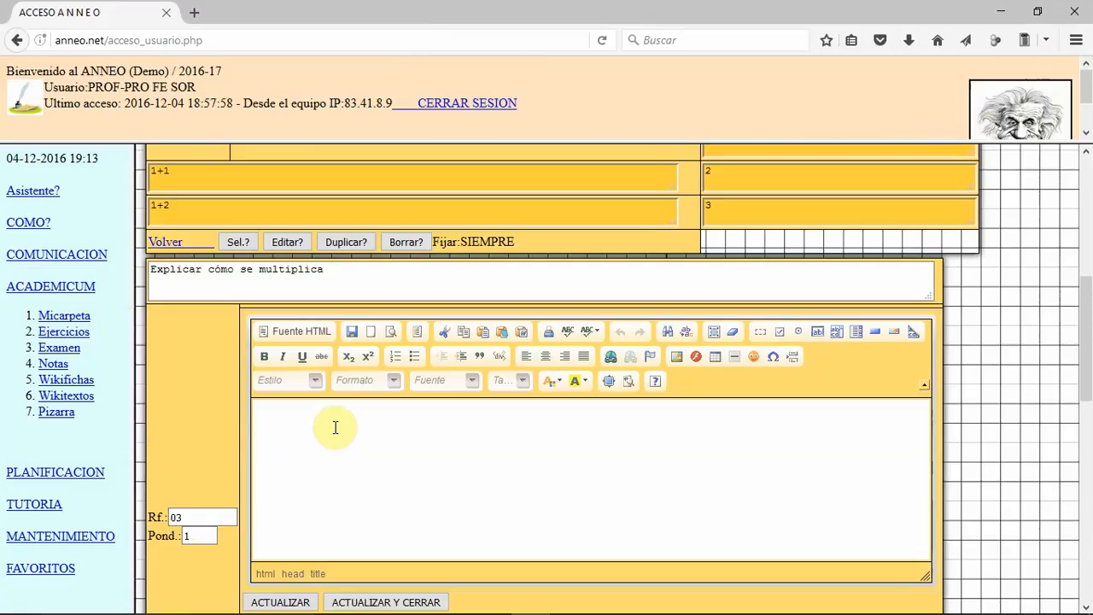
pyautogui.click(336, 427)
pyautogui.write('^Pa')
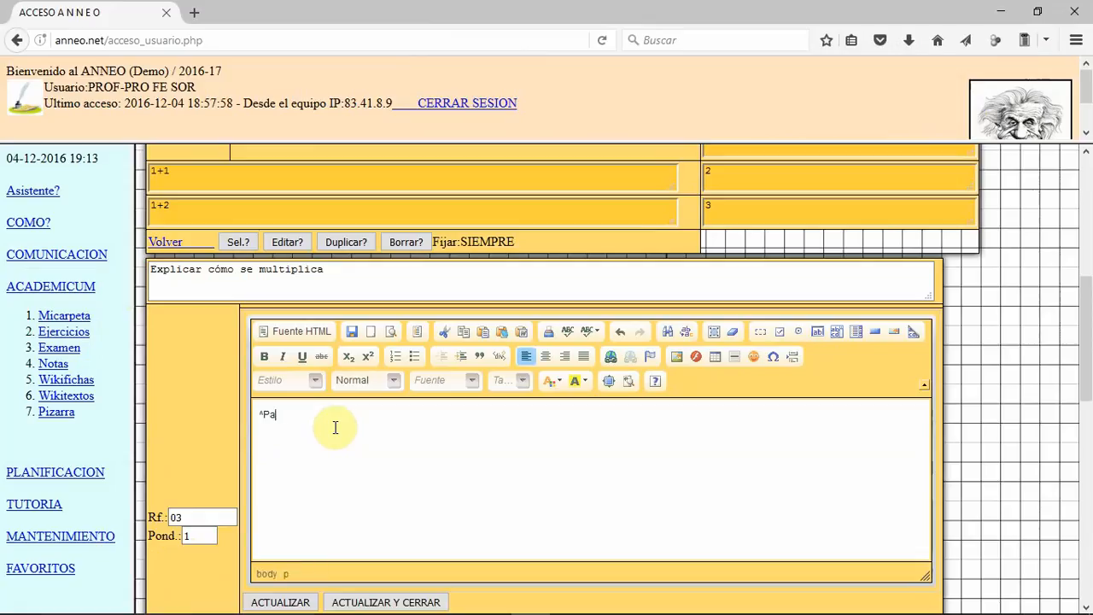
pyautogui.press('BackSpace')
pyautogui.press('BackSpace')
pyautogui.press('BackSpace')
pyautogui.write('Para ello debemos conocer las tablas de multiplicar ...')
pyautogui.scroll(-4, 373, 529)
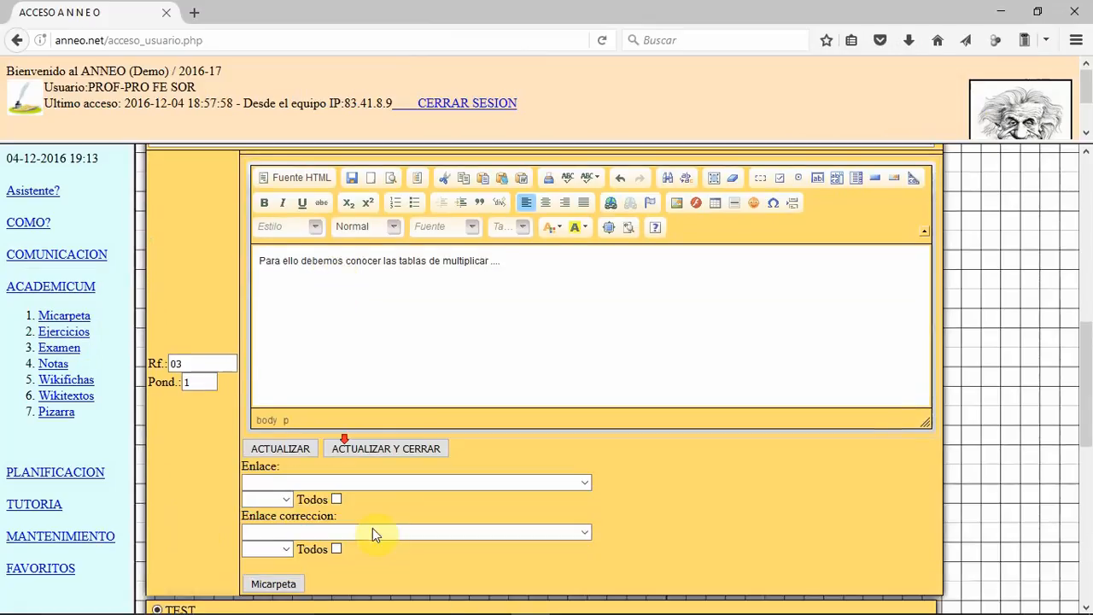
pyautogui.click(397, 417)
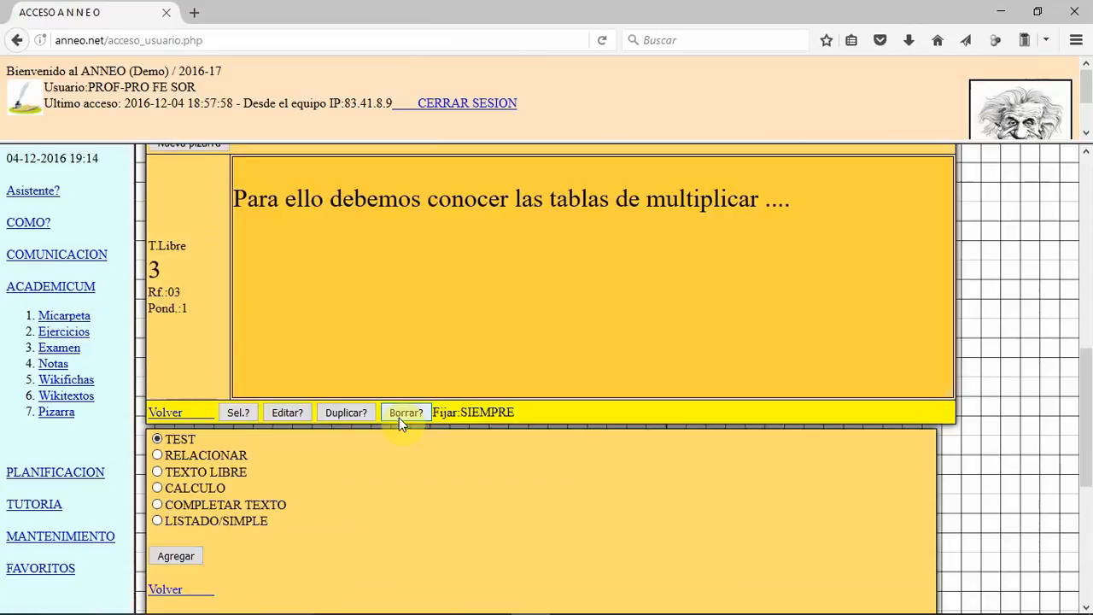
# Step: Add a CALCULO question with the statement "Cuál es la superficie de un triánulo cuya base es de $A1"
pyautogui.scroll(-2, 398, 418)
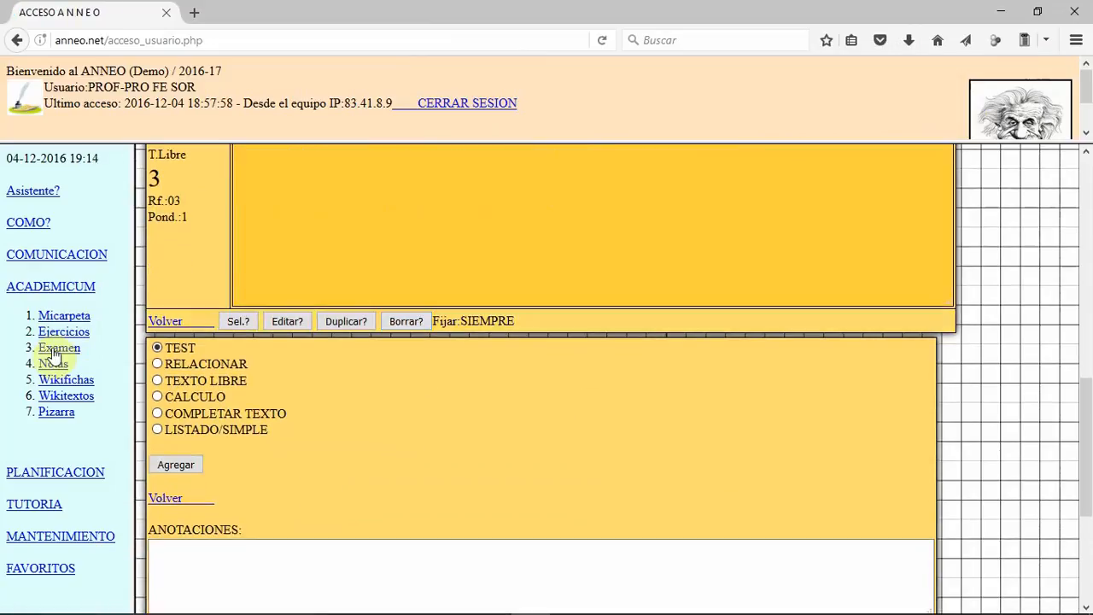
pyautogui.click(158, 397)
pyautogui.click(188, 464)
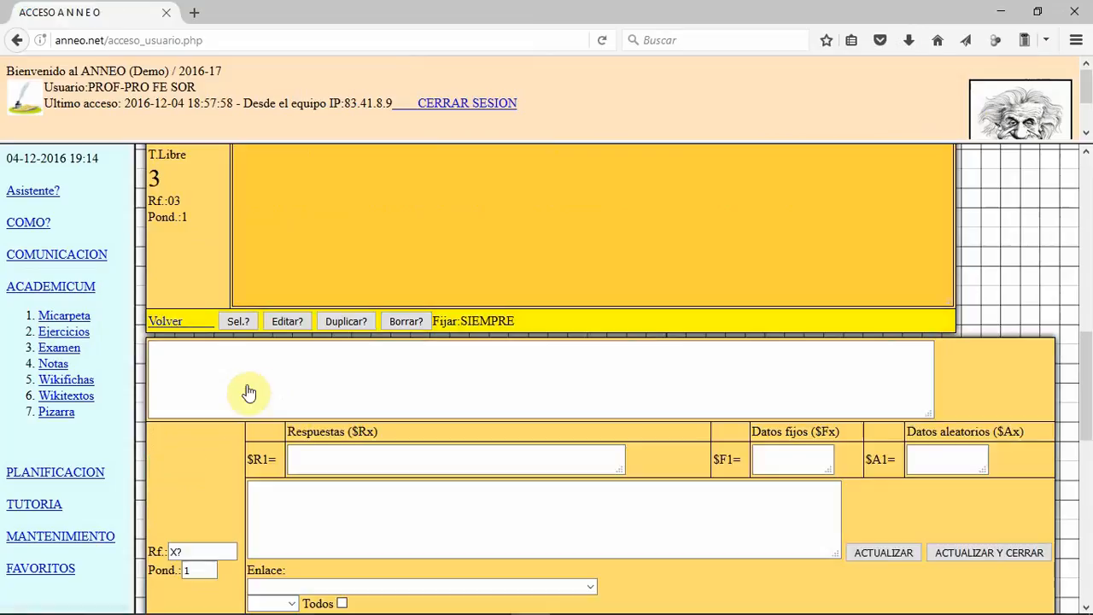
pyautogui.click(273, 375)
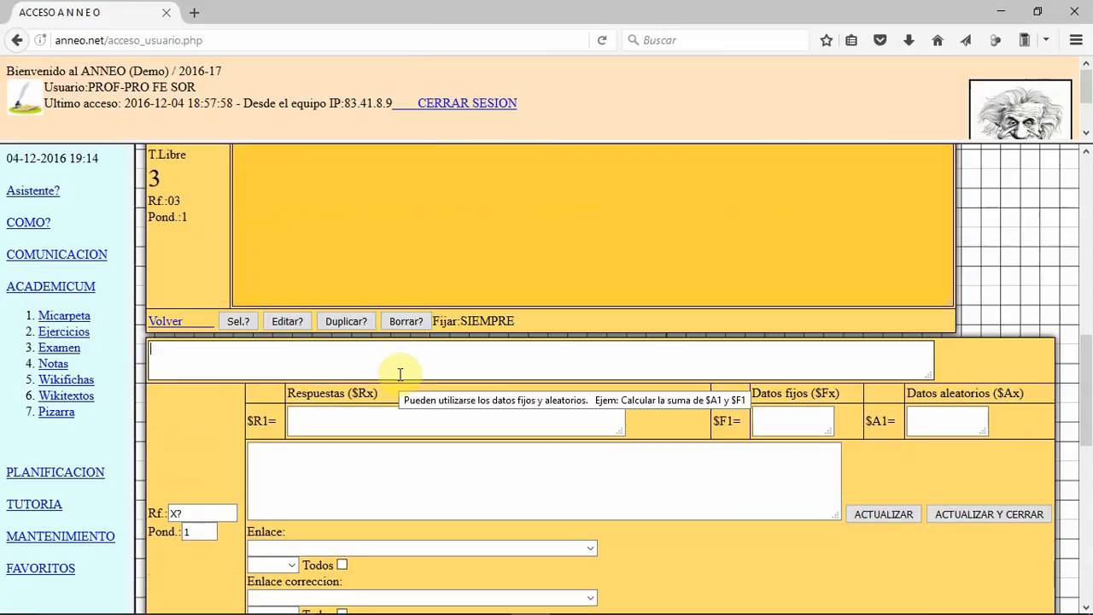
pyautogui.write('C')
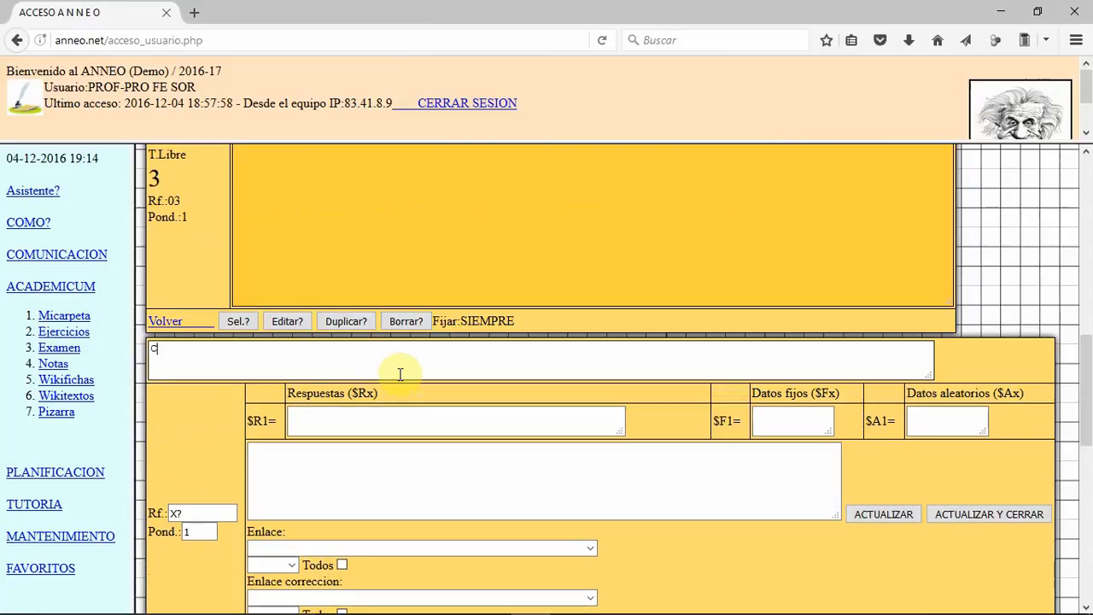
pyautogui.write('uál es la superficie de un tri')
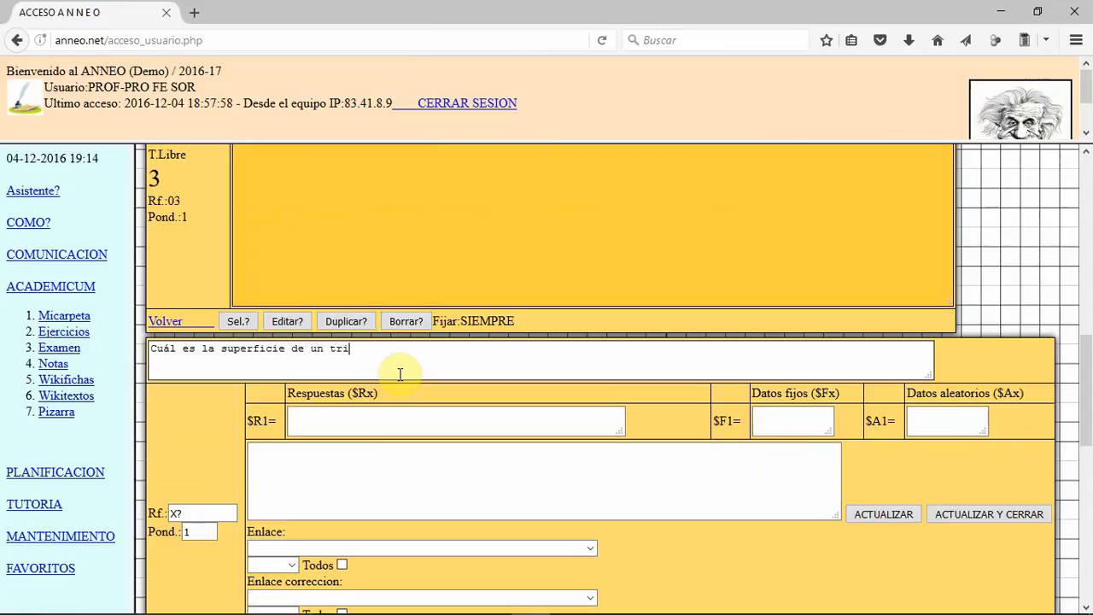
pyautogui.write('ánulo cuya base es de $A')
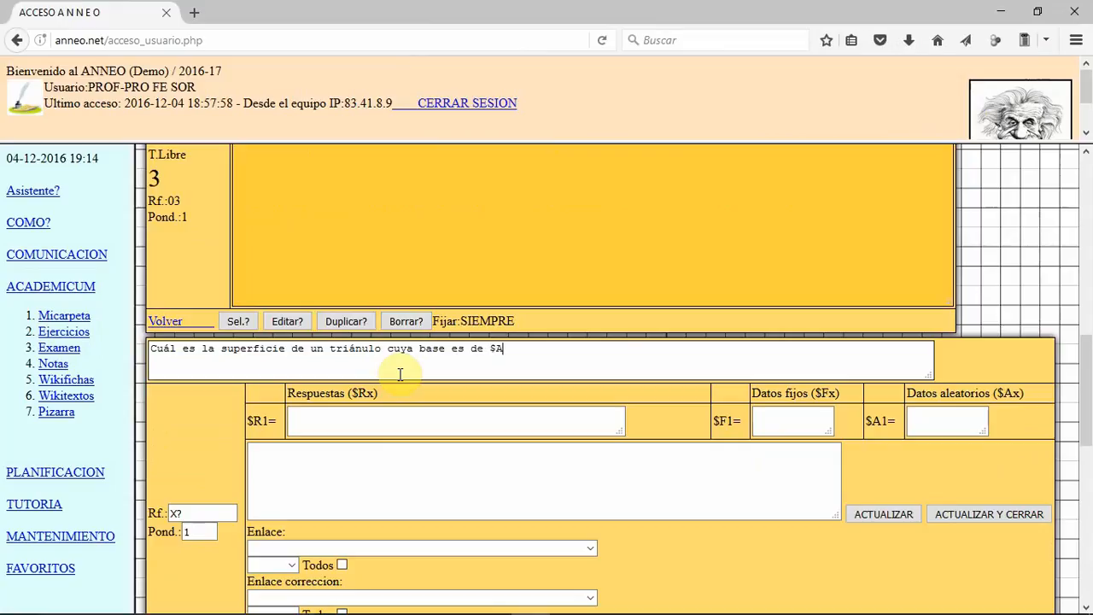
pyautogui.write('1')
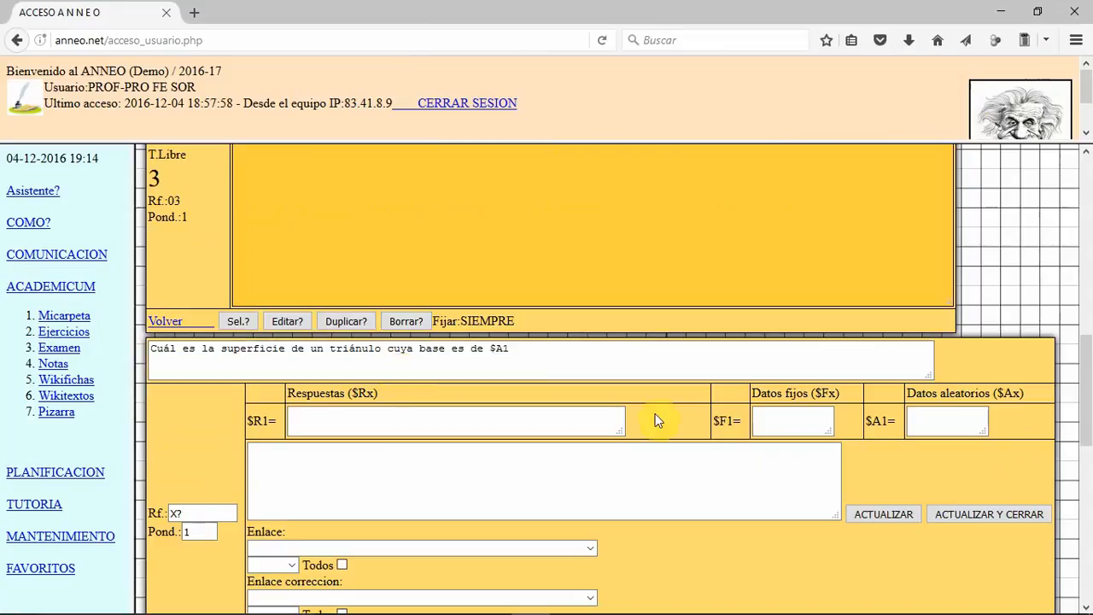
# Step: Set the random data $A1 of the calculation question to the range 20;70 and update the question
pyautogui.click(943, 422)
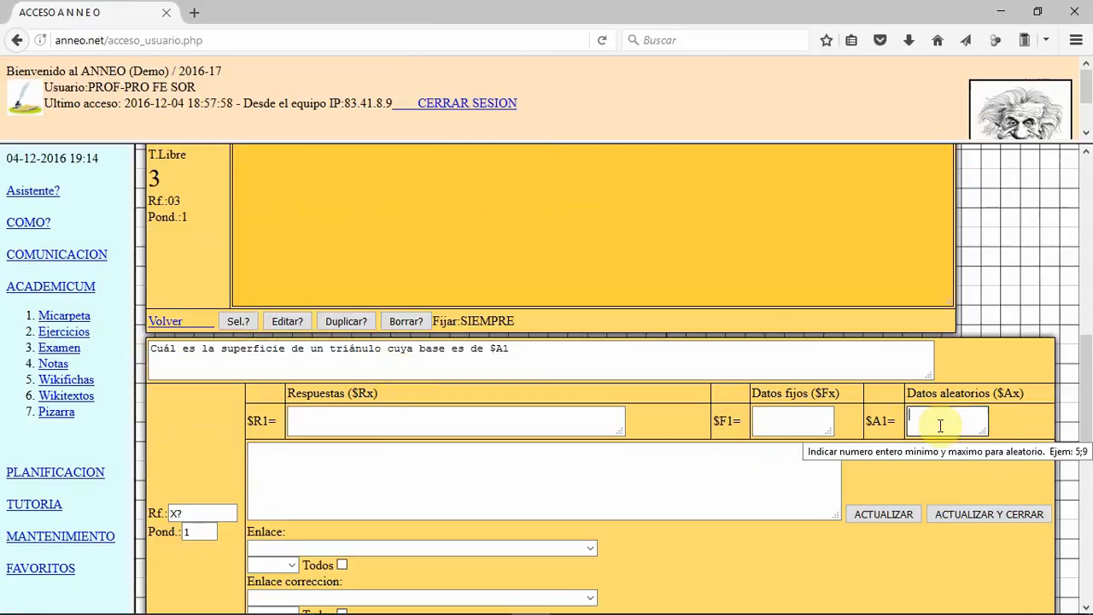
pyautogui.write('20;70')
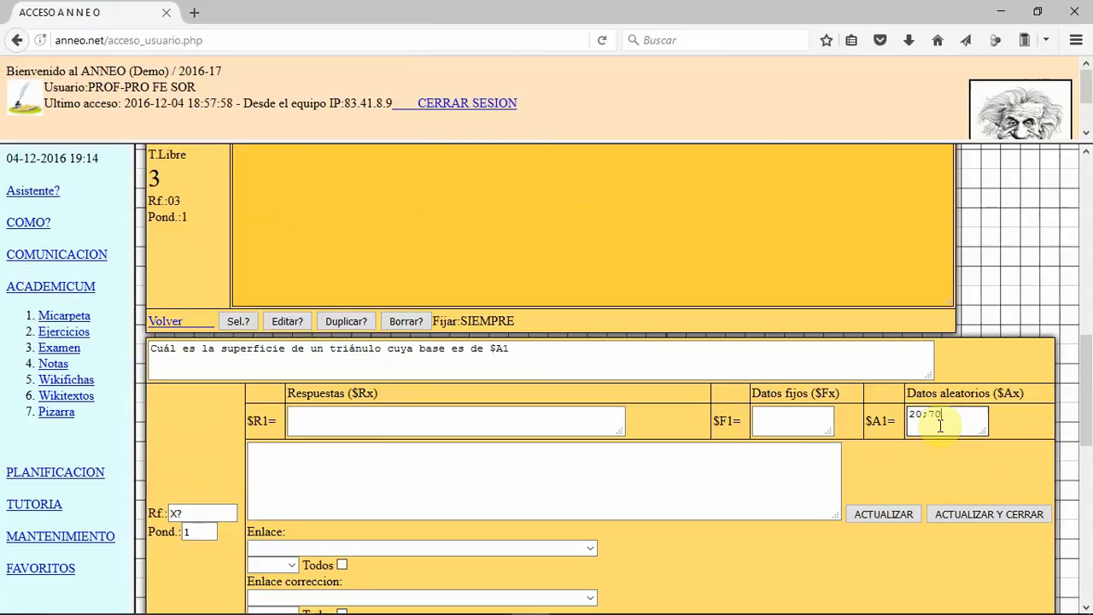
pyautogui.click(888, 513)
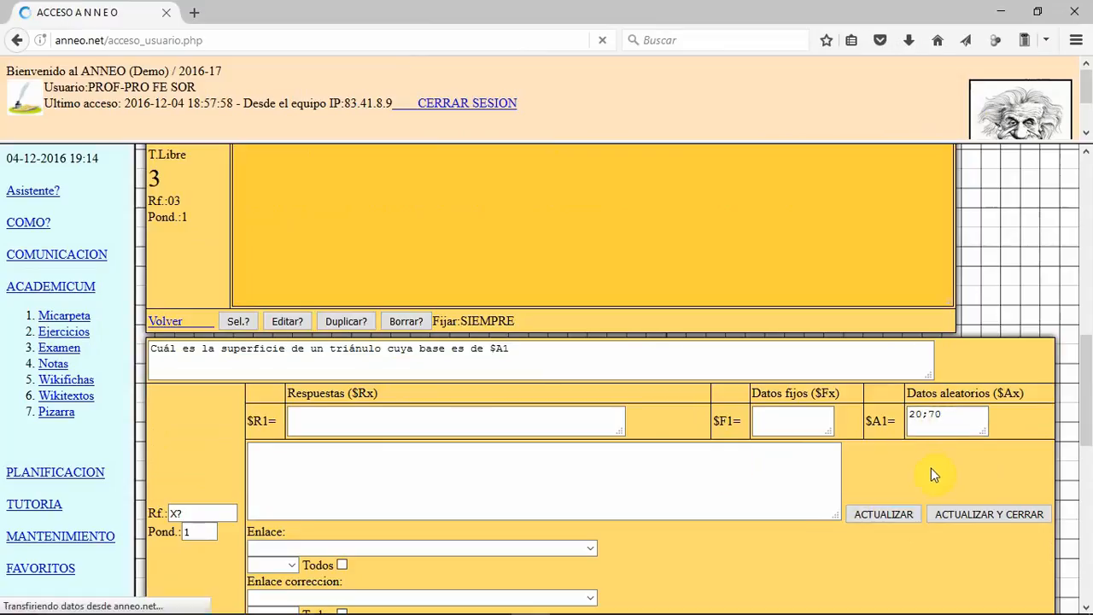
# Step: Extend the calculation question's statement with "y la altura es de $F1"
pyautogui.click(666, 357)
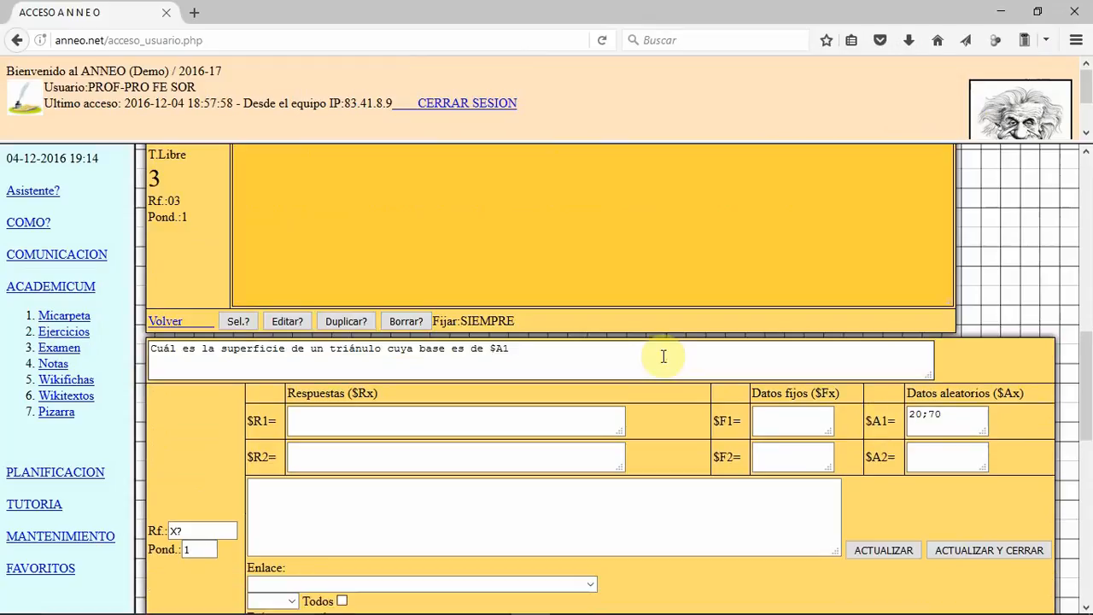
pyautogui.write('y la altura es de $F')
# Step: Set the fixed data $F1 of the calculation question to 15 and update the question
pyautogui.click(780, 422)
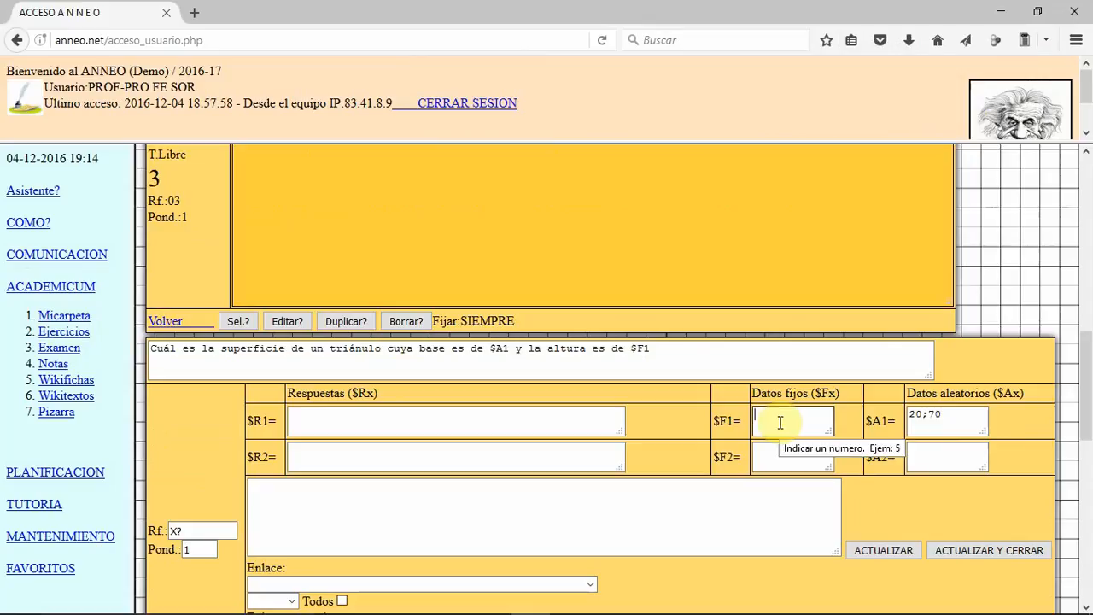
pyautogui.write('15')
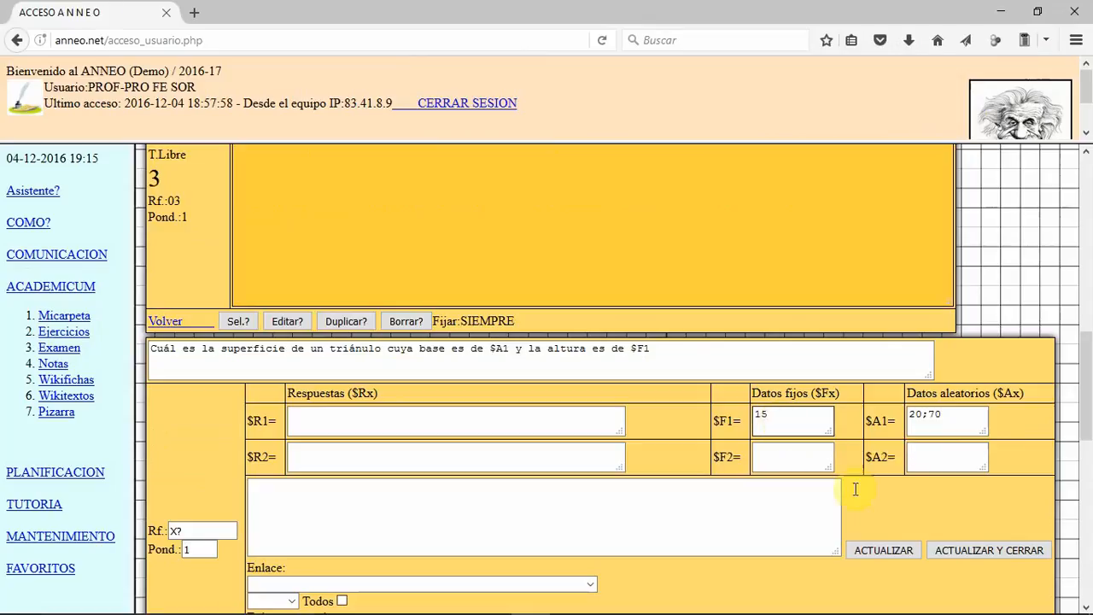
pyautogui.click(887, 549)
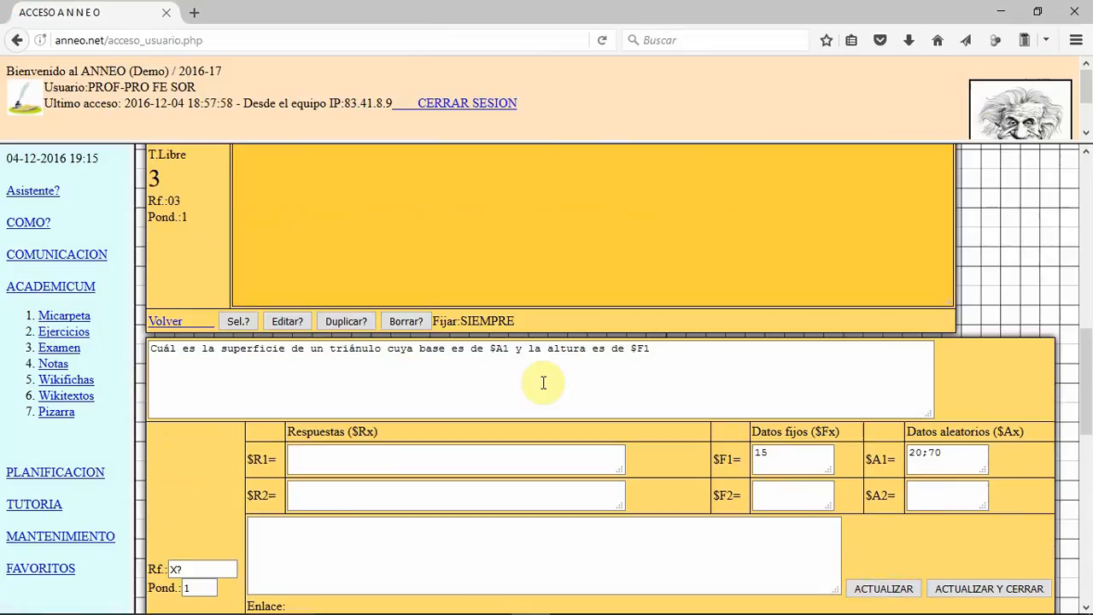
# Step: Enter the formula $A1*$F1/2 as answer $R1, reusing the variables from the statement, and update the question
pyautogui.click(403, 452)
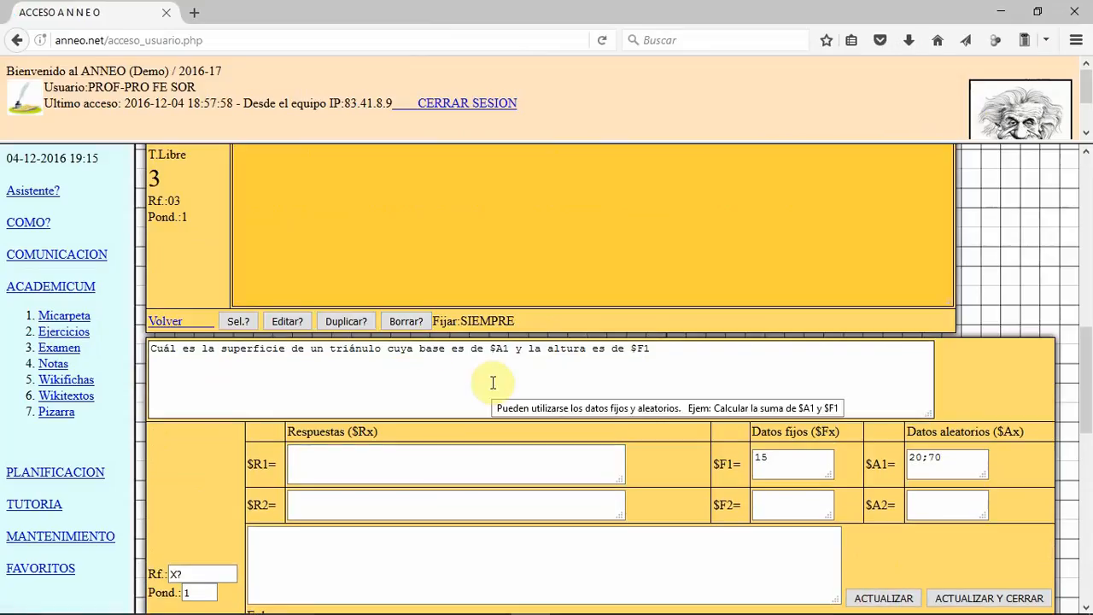
pyautogui.doubleClick(498, 348)
pyautogui.moveTo(501, 349); pyautogui.dragTo(419, 417)
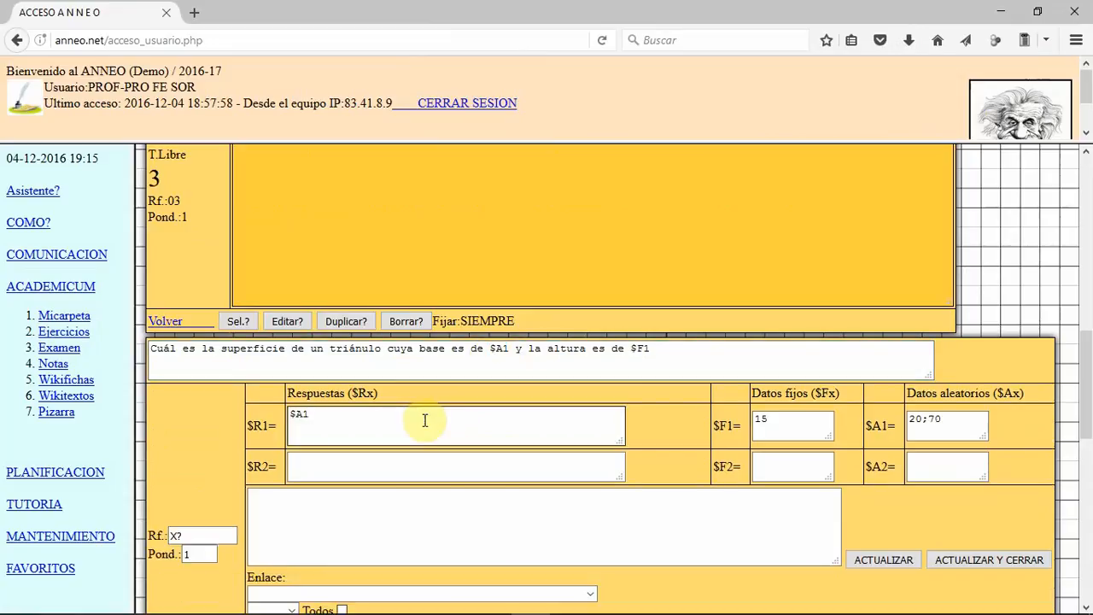
pyautogui.write('*')
pyautogui.doubleClick(640, 348)
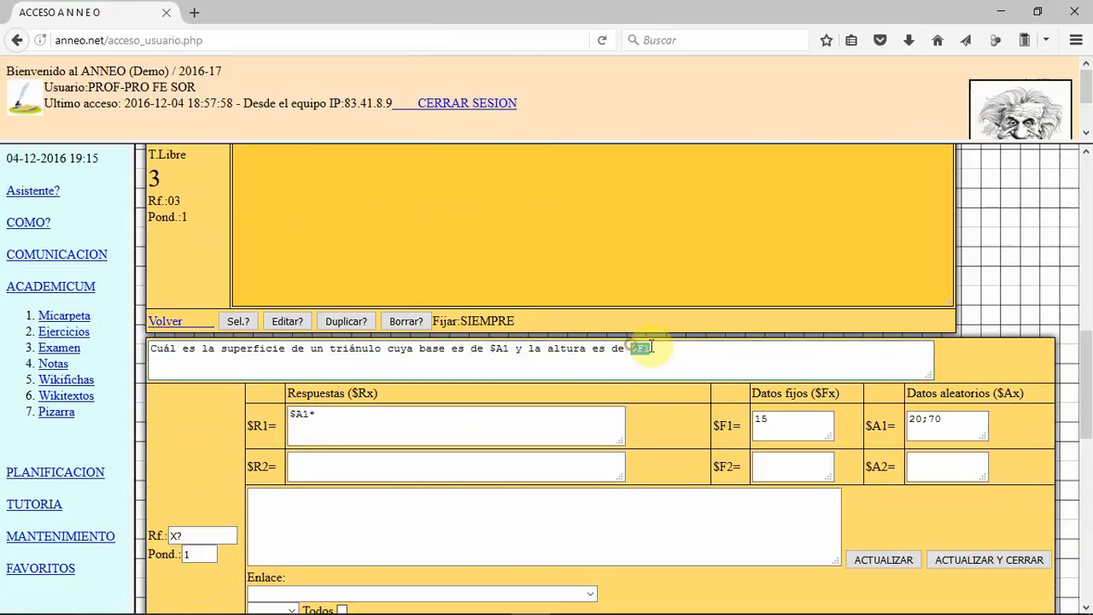
pyautogui.moveTo(640, 346); pyautogui.dragTo(431, 427)
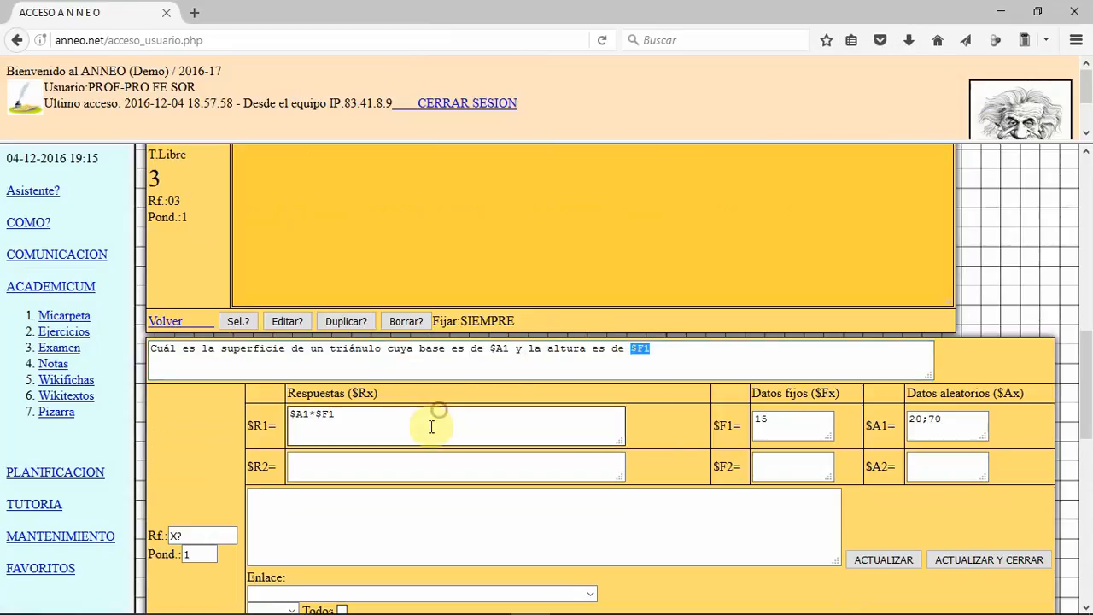
pyautogui.write('/2')
pyautogui.click(864, 559)
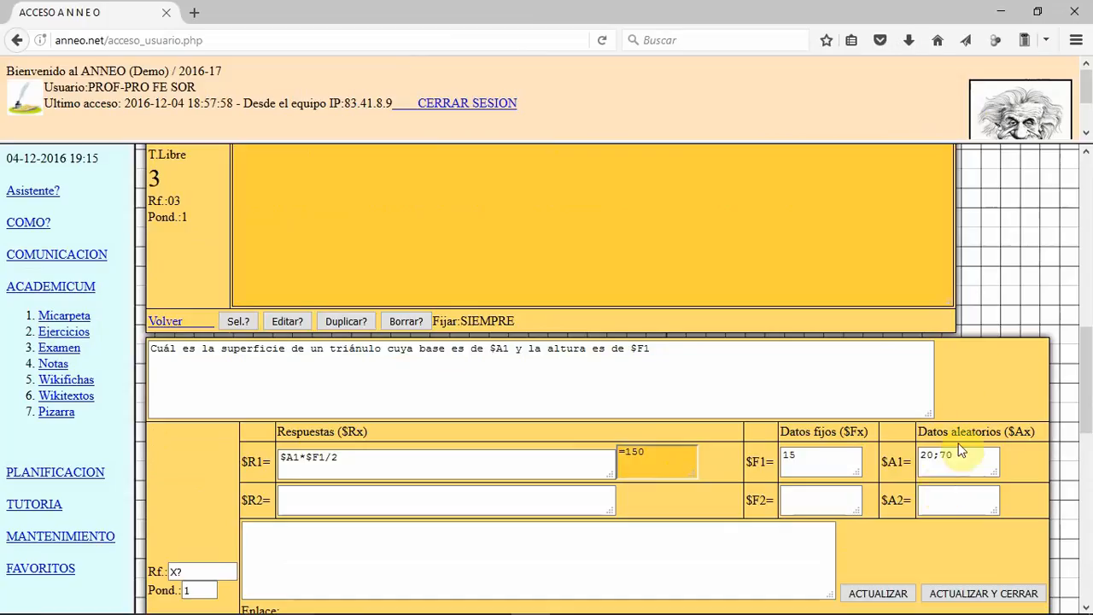
# Step: Set the calculation question's reference (Rf.) to 04
pyautogui.moveTo(938, 464)
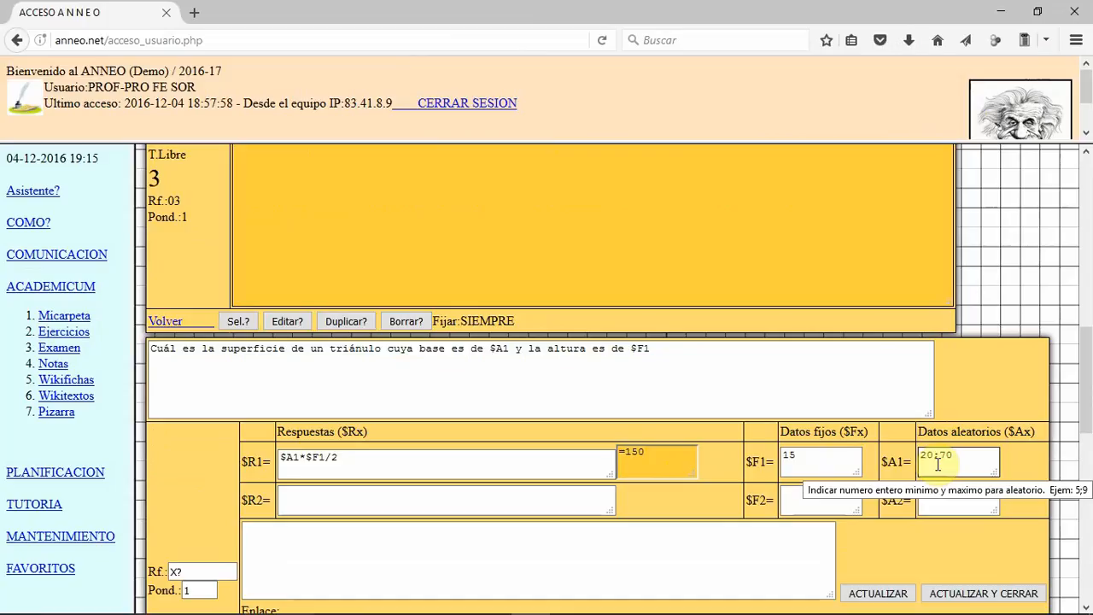
pyautogui.scroll(-3, 478, 452)
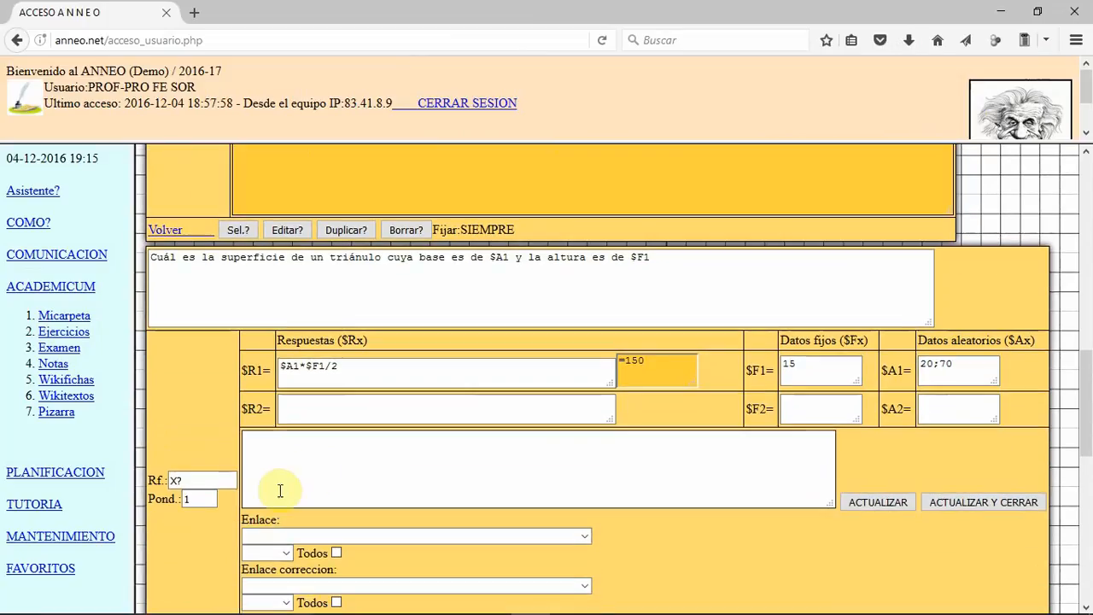
pyautogui.doubleClick(174, 480)
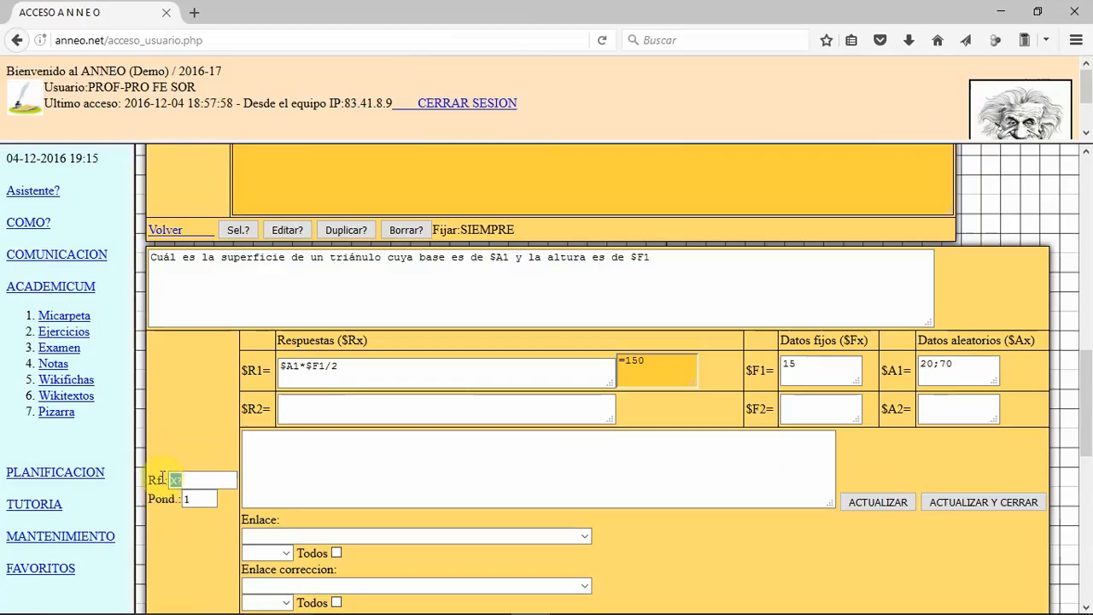
pyautogui.write('04')
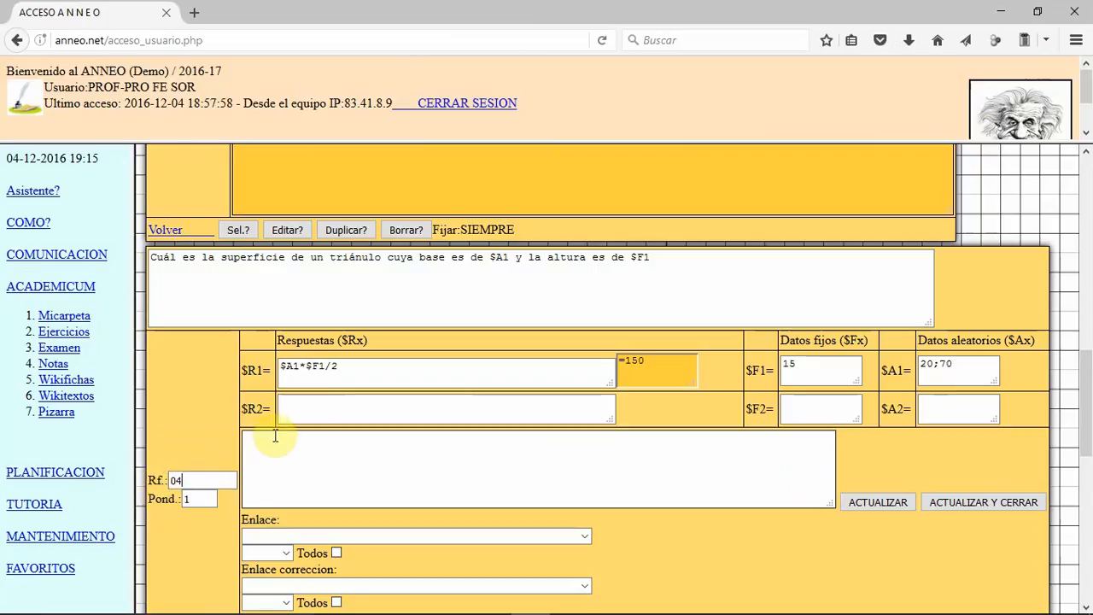
# Step: Save and close the calculation question, and add a COMPLETAR TEXTO question to the exercise
pyautogui.click(356, 402)
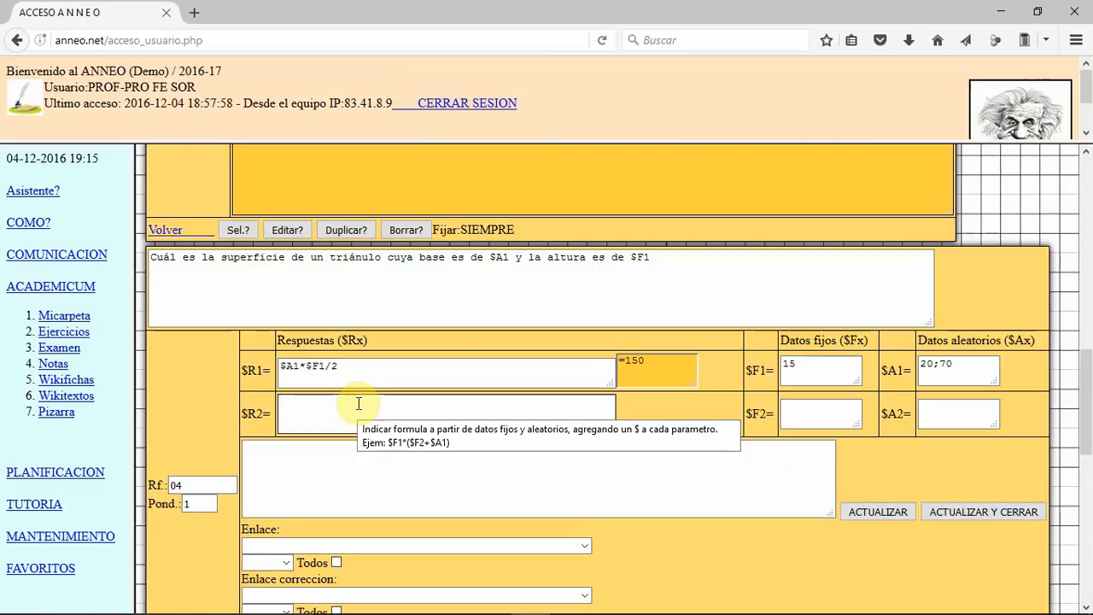
pyautogui.click(962, 509)
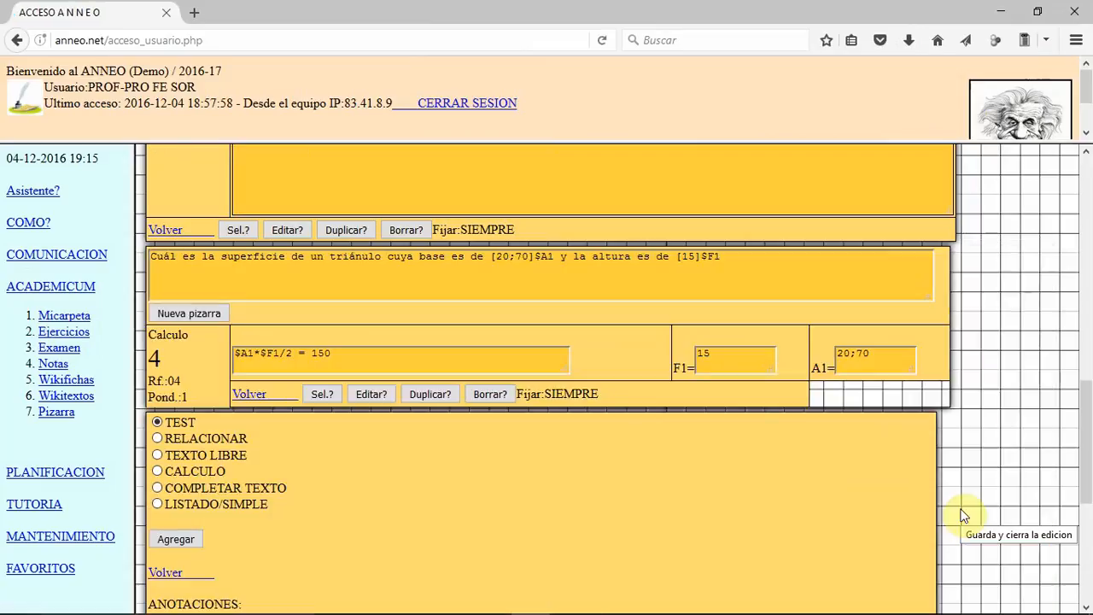
pyautogui.click(157, 487)
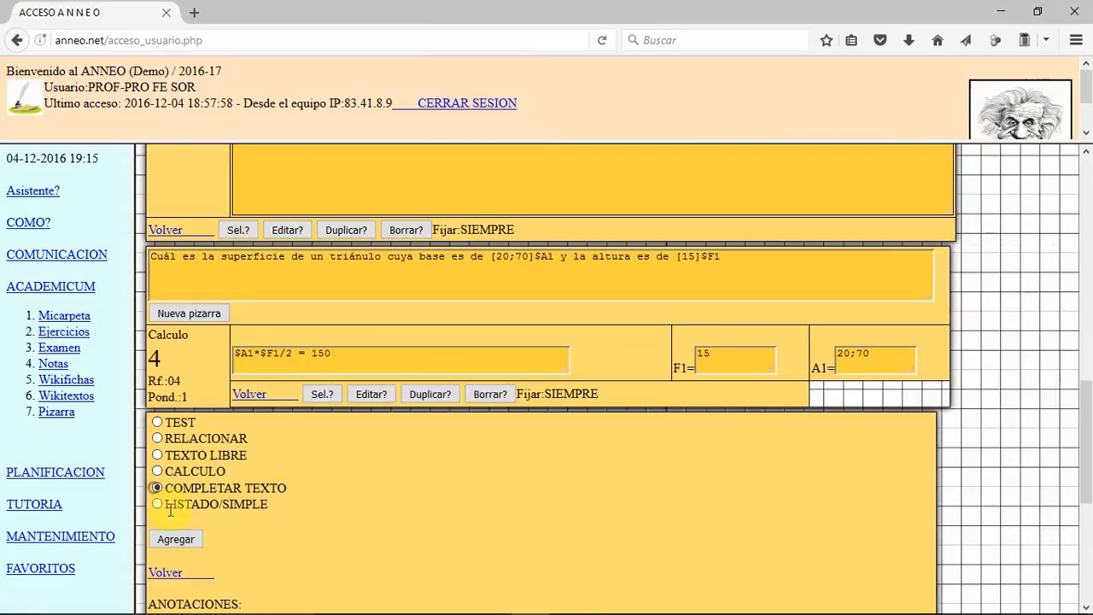
pyautogui.click(177, 539)
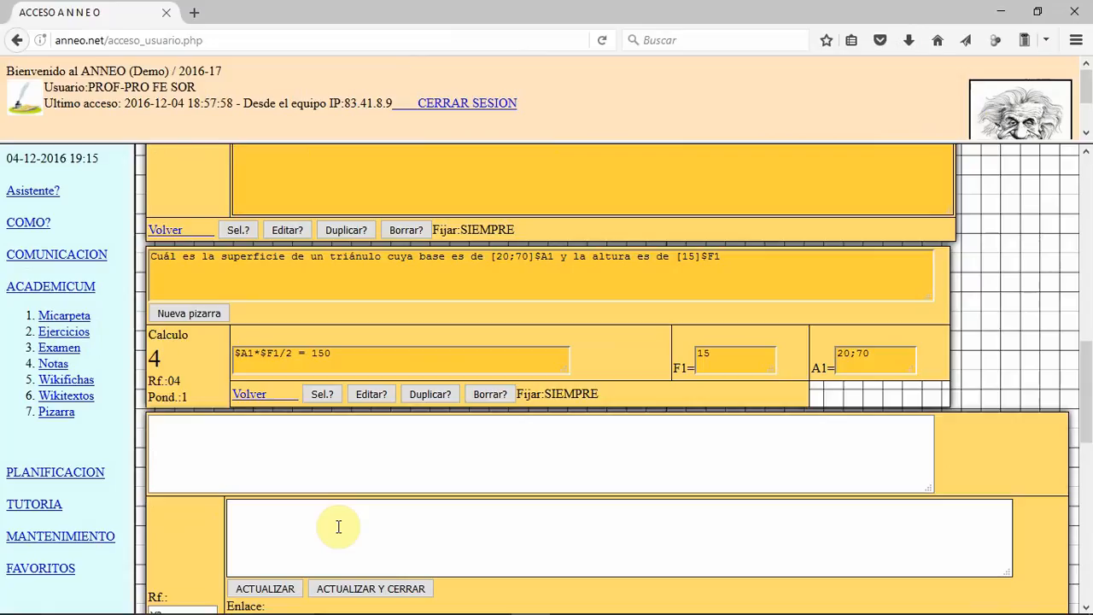
pyautogui.scroll(-2, 367, 496)
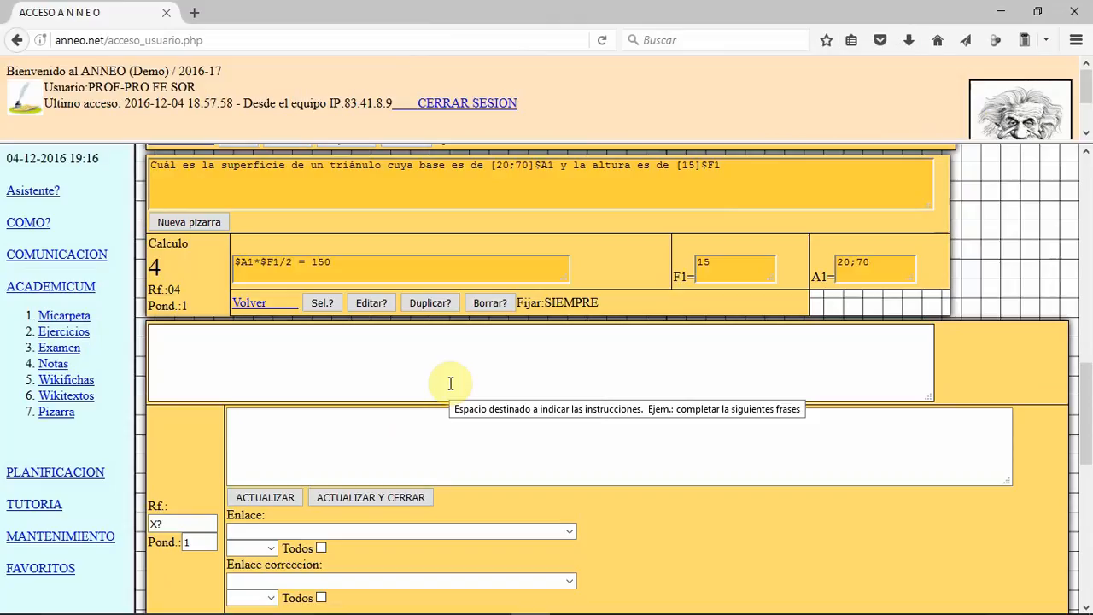
# Step: Enter "Completar la siguiente frase:" as the instructions of the text-completion question
pyautogui.click(448, 366)
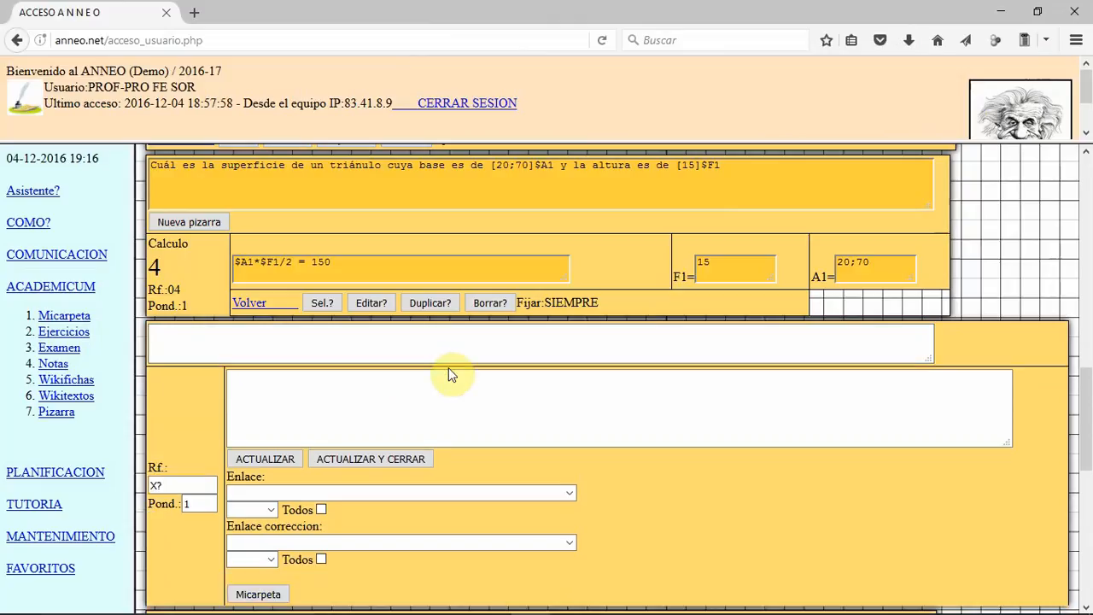
pyautogui.write('Completar las')
pyautogui.press('BackSpace')
pyautogui.press('BackSpace')
pyautogui.write('siguiente frase')
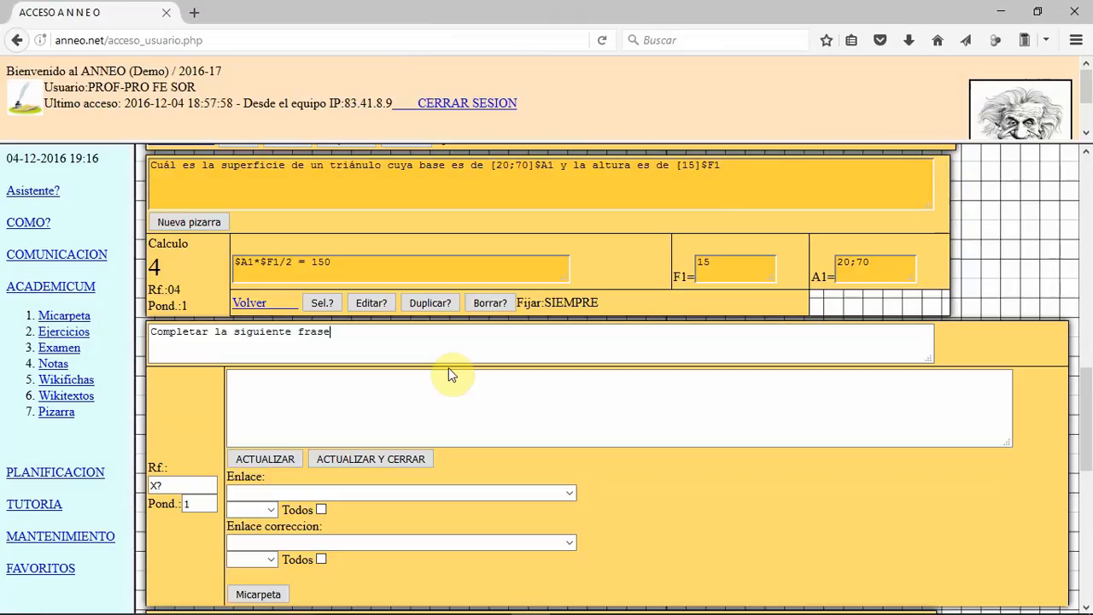
pyautogui.write(':')
# Step: Enter "En un lugar de la Mancha de cuyo nombre no quiero acordarme" as the text of the completion question
pyautogui.click(451, 376)
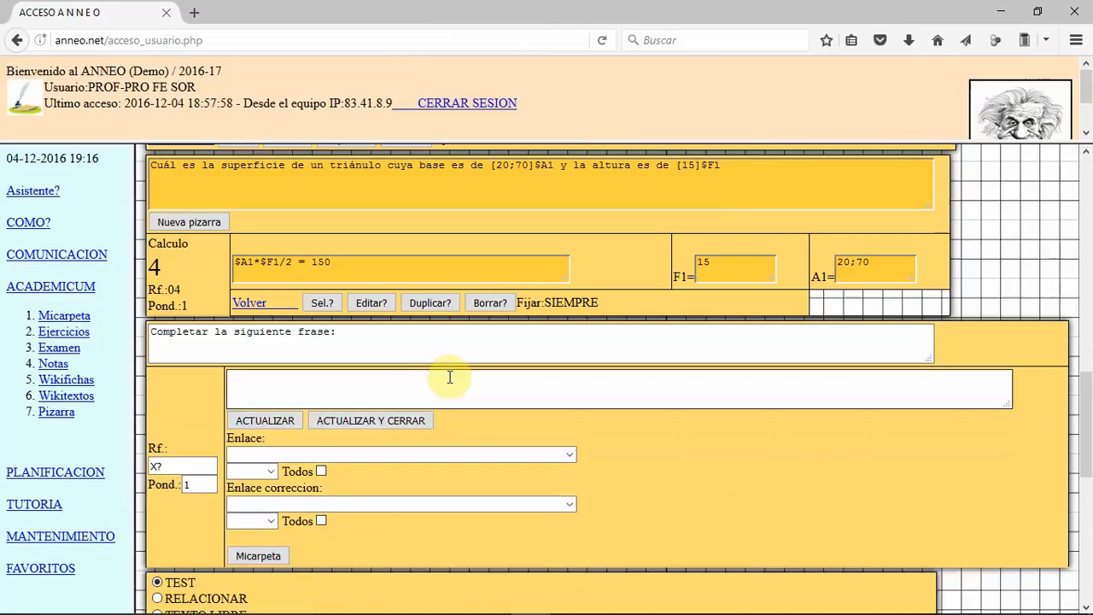
pyautogui.write('En un lugar de la Man')
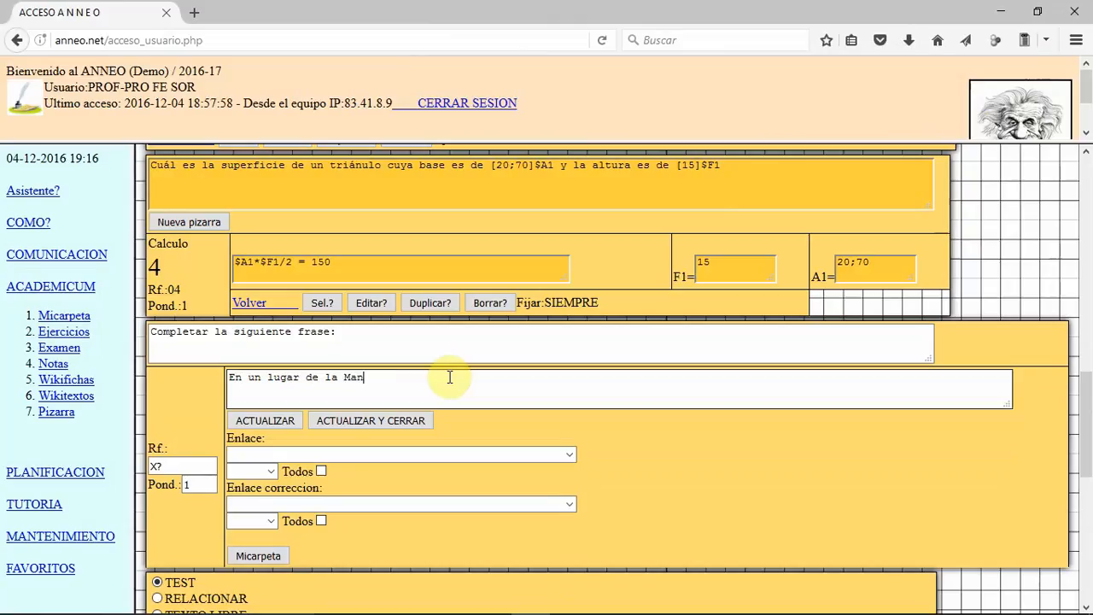
pyautogui.write('cha de cuyo nombre no quiero acordarme')
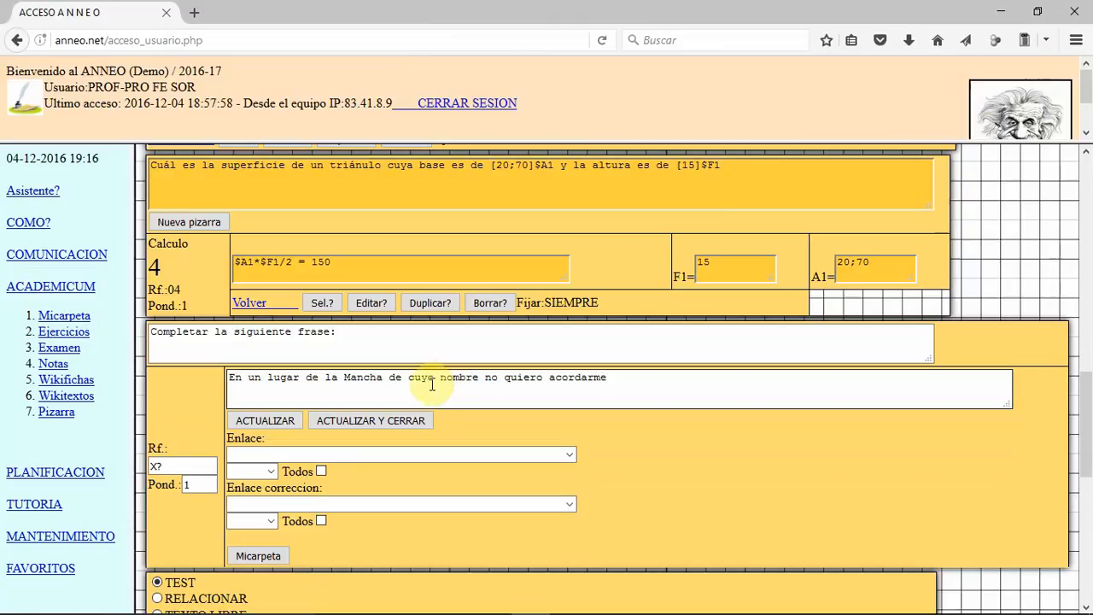
# Step: Extend the instructions with "de EL QUIJOTE" before the colon and set the question's reference (Rf.) to 05
pyautogui.moveTo(337, 335); pyautogui.dragTo(327, 336)
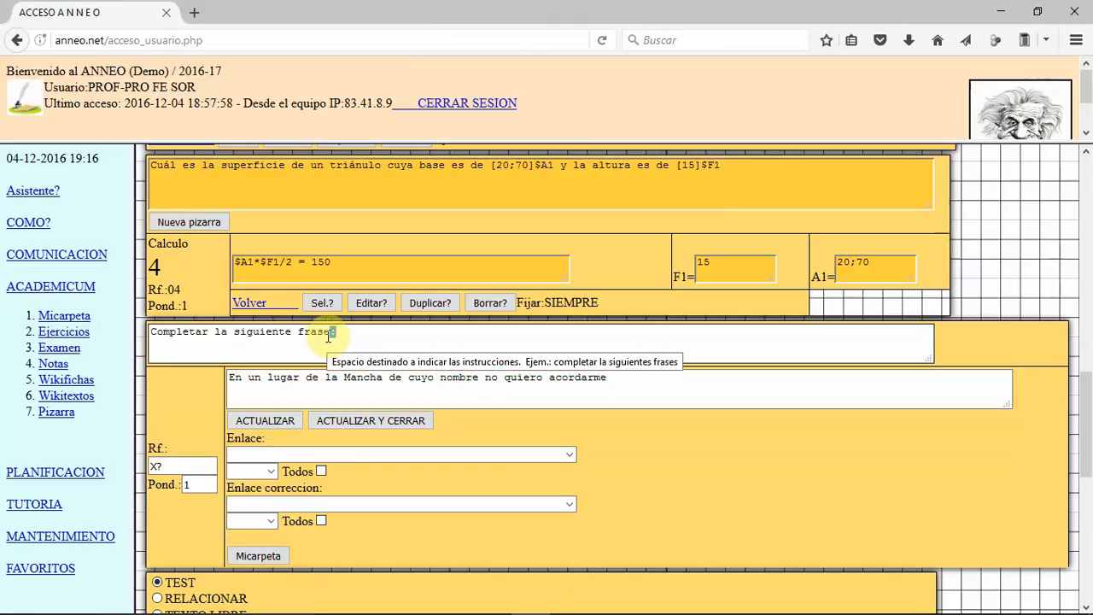
pyautogui.write('de EL QUIJOTE:')
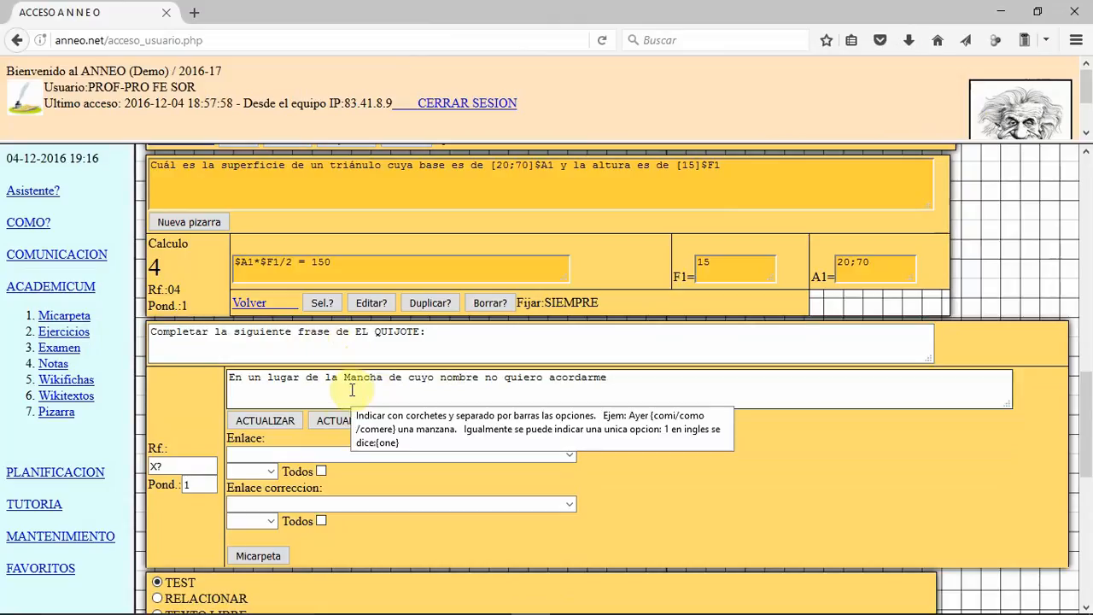
pyautogui.click(171, 463)
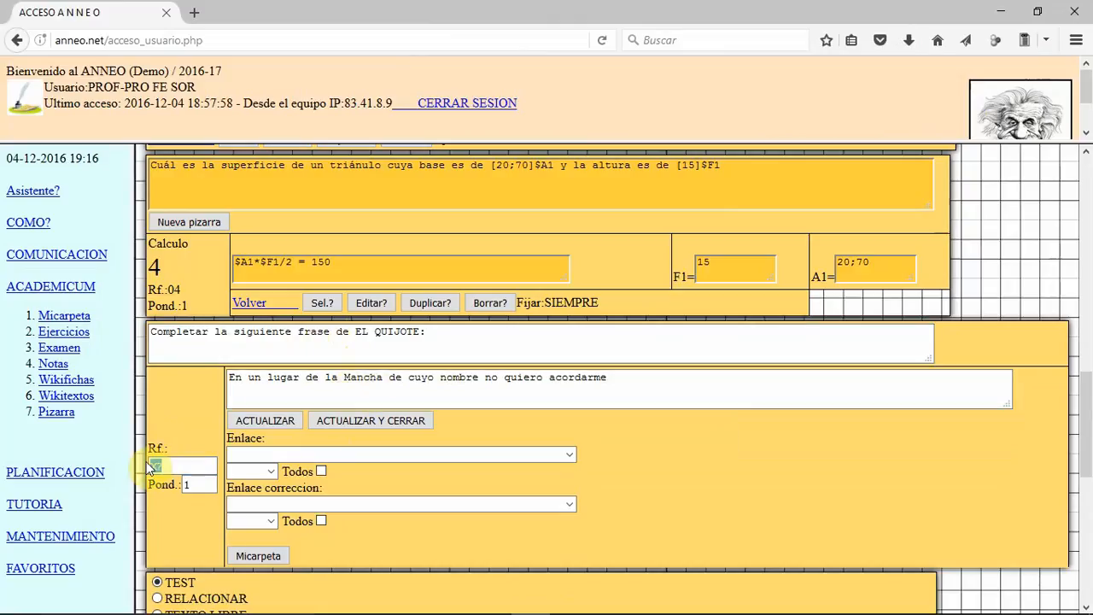
pyautogui.write('05')
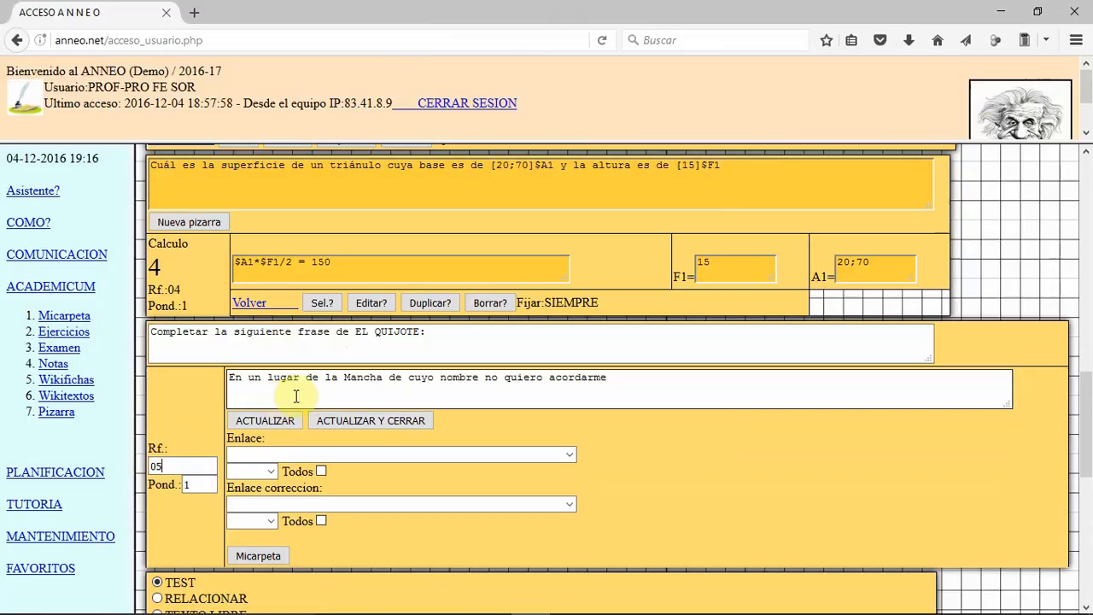
# Step: Make "Mancha" a single-answer gap by enclosing it in braces as {Mancha}
pyautogui.moveTo(296, 395)
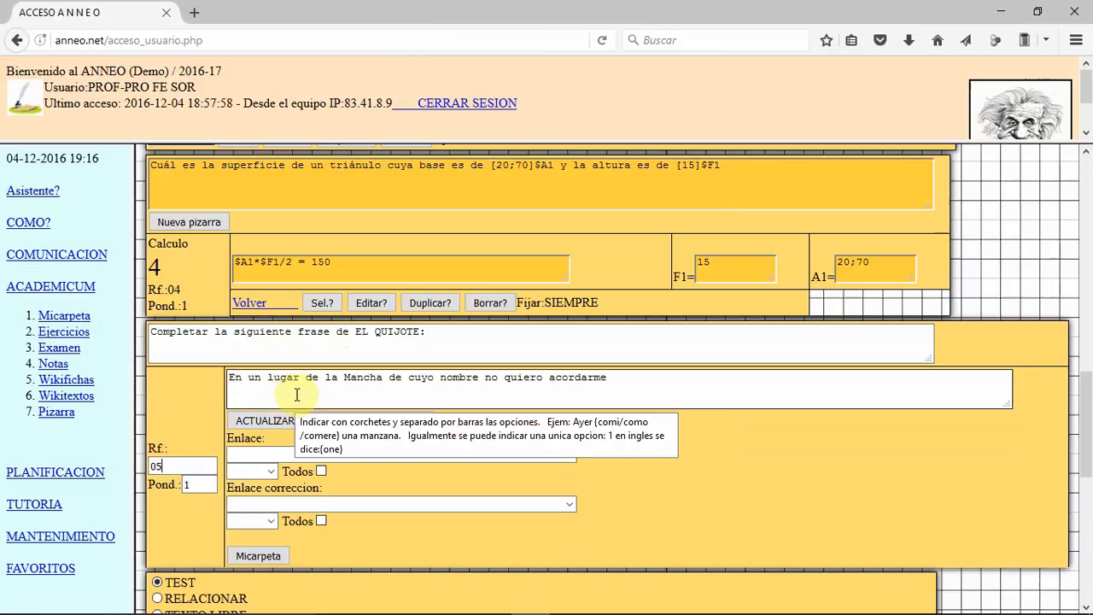
pyautogui.click(344, 379)
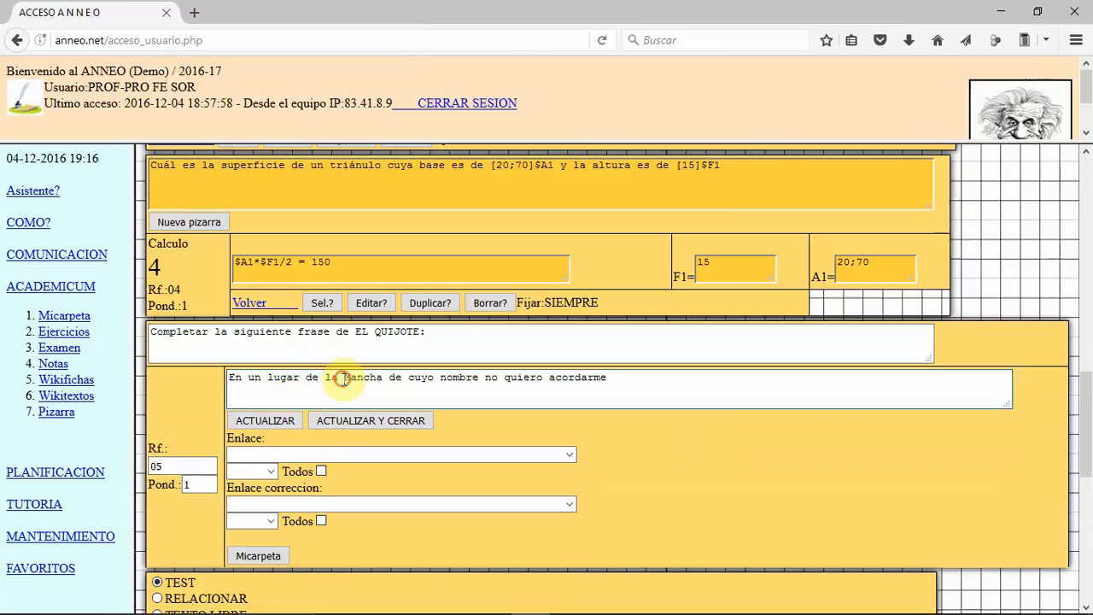
pyautogui.click(344, 424)
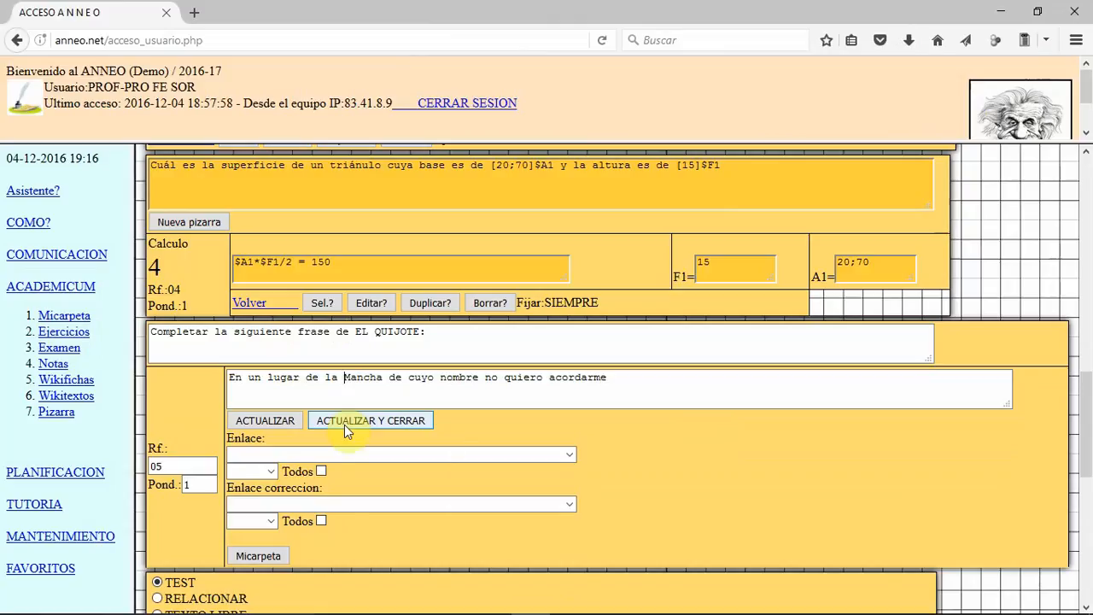
pyautogui.write('{')
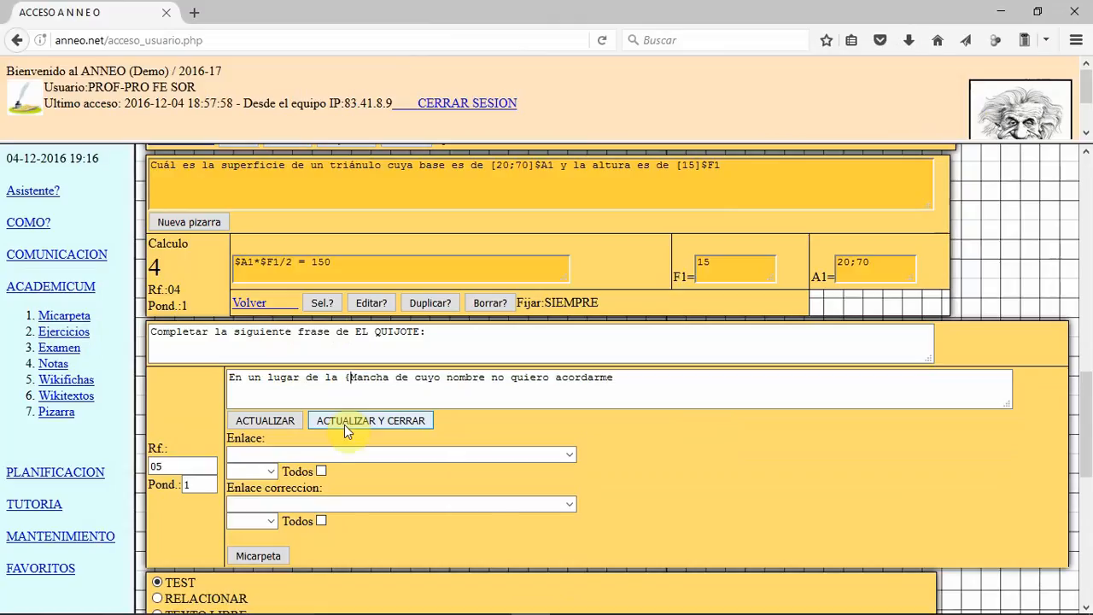
pyautogui.press('Right')
pyautogui.press('Right')
pyautogui.press('Right')
pyautogui.press('Right')
pyautogui.press('Right')
pyautogui.press('Right')
pyautogui.write('}')
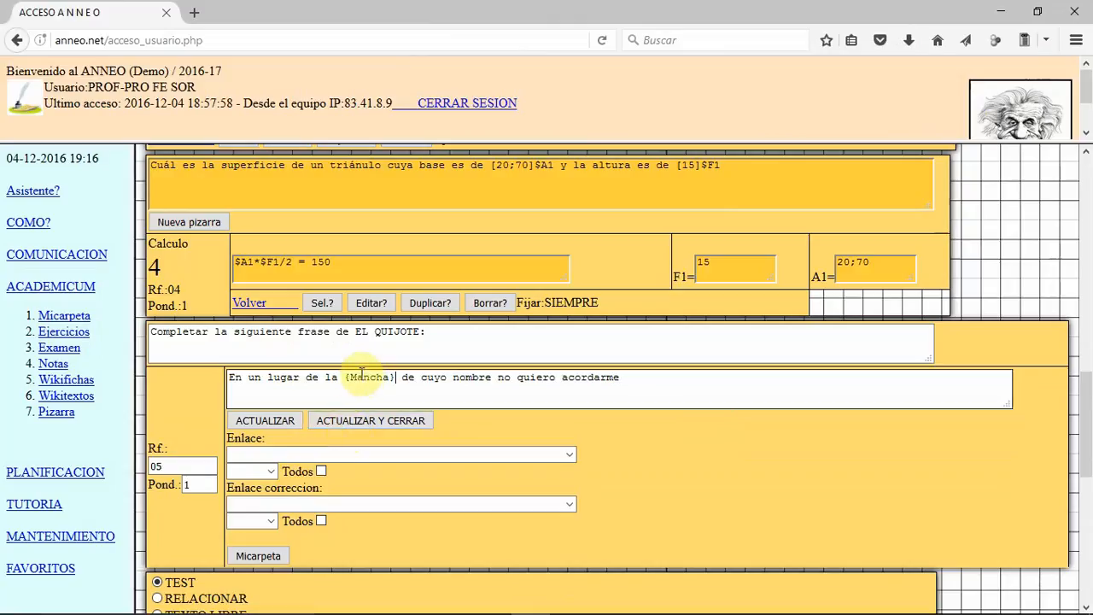
# Step: Turn the word "no" in the Quijote sentence into a multiple-choice gap written as {no/si/tal vez}
pyautogui.moveTo(378, 381)
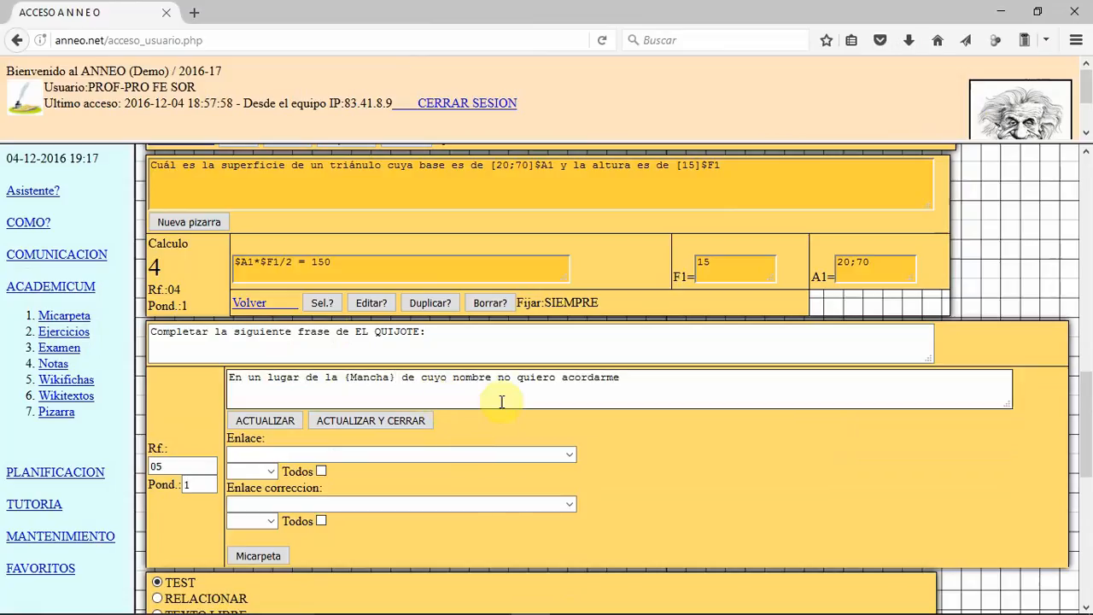
pyautogui.moveTo(496, 380)
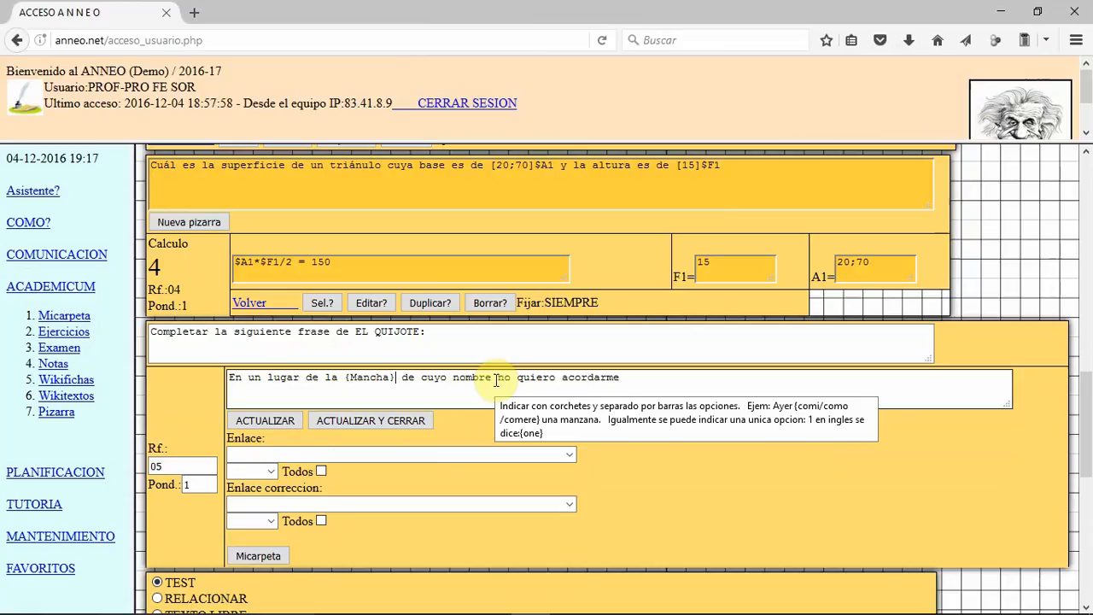
pyautogui.click(496, 378)
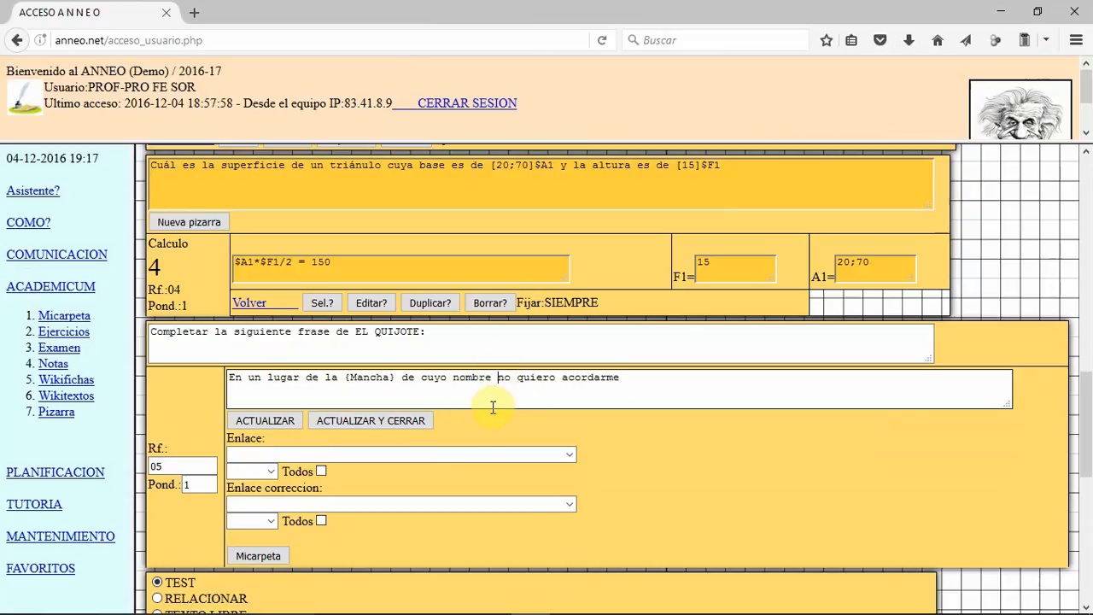
pyautogui.write('{no')
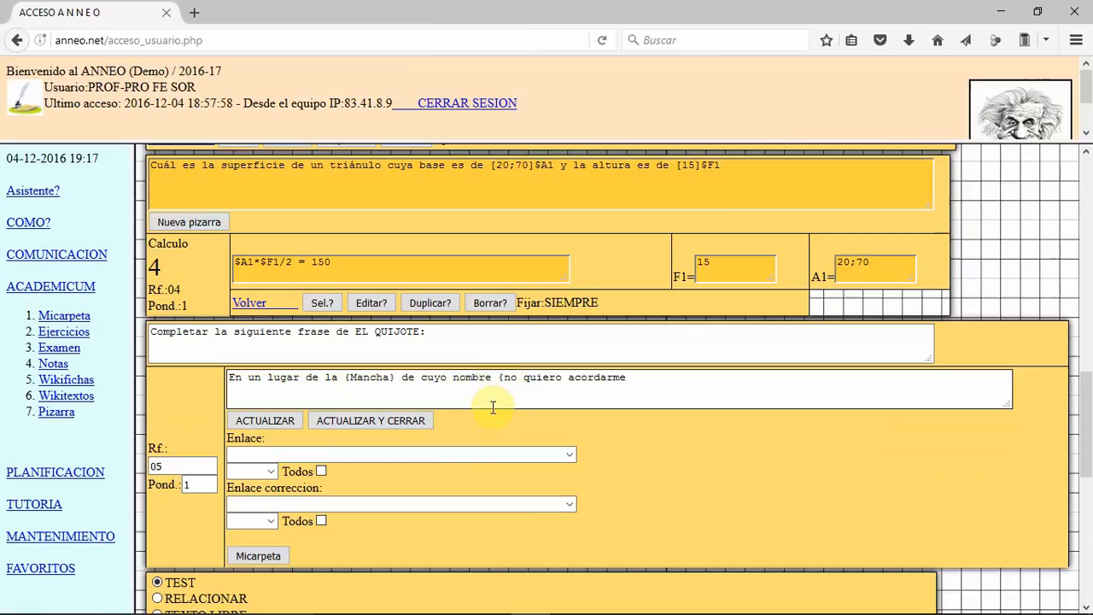
pyautogui.write('/si/prefi')
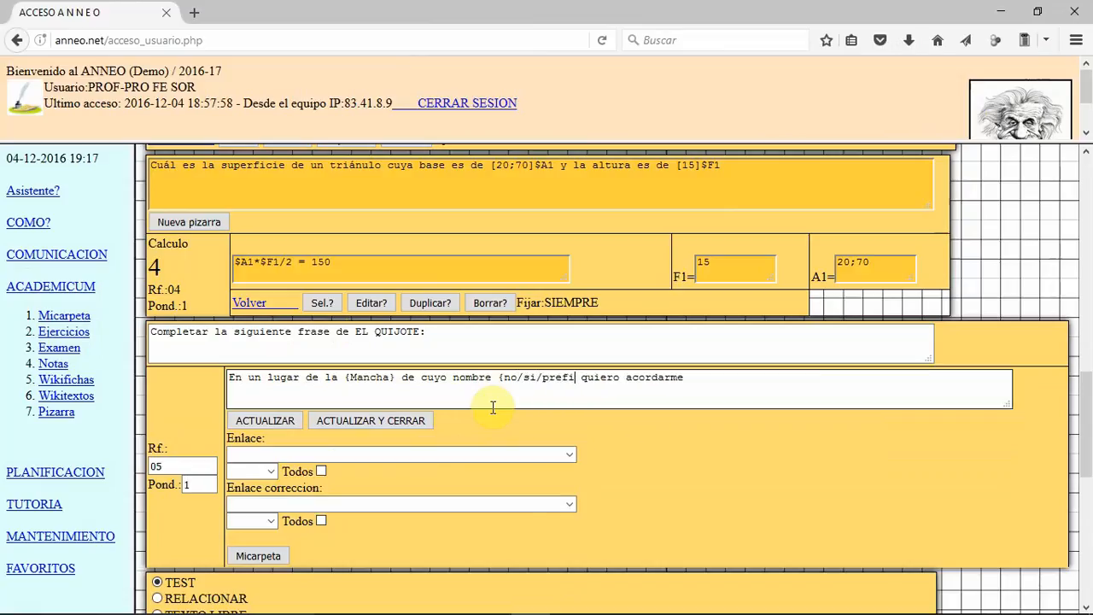
pyautogui.write('ero')
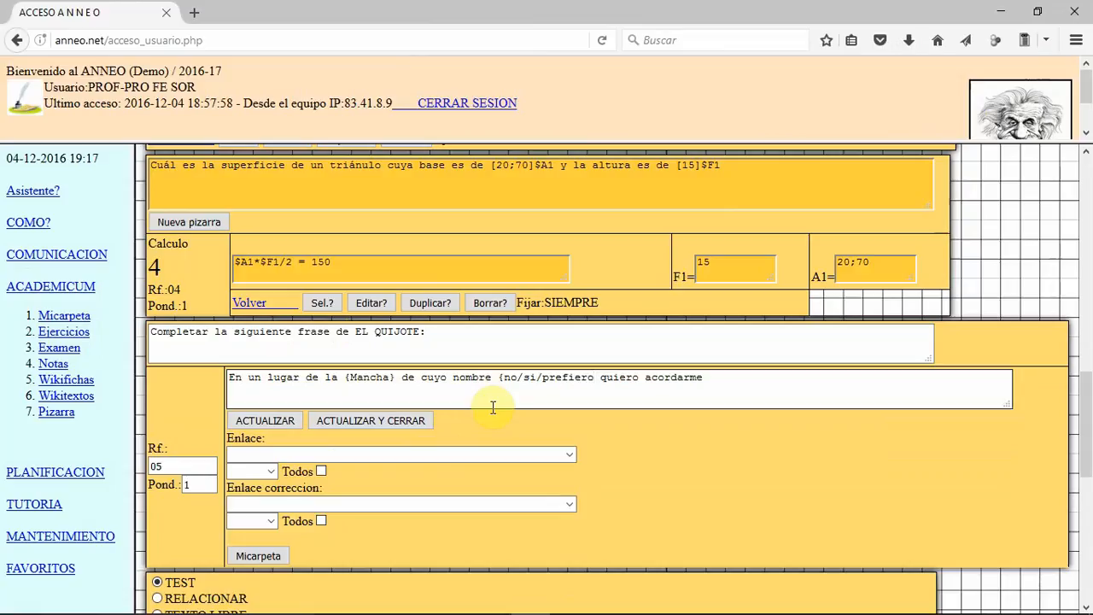
pyautogui.press('BackSpace')
pyautogui.press('BackSpace')
pyautogui.press('BackSpace')
pyautogui.press('BackSpace')
pyautogui.press('BackSpace')
pyautogui.press('BackSpace')
pyautogui.press('BackSpace')
pyautogui.press('BackSpace')
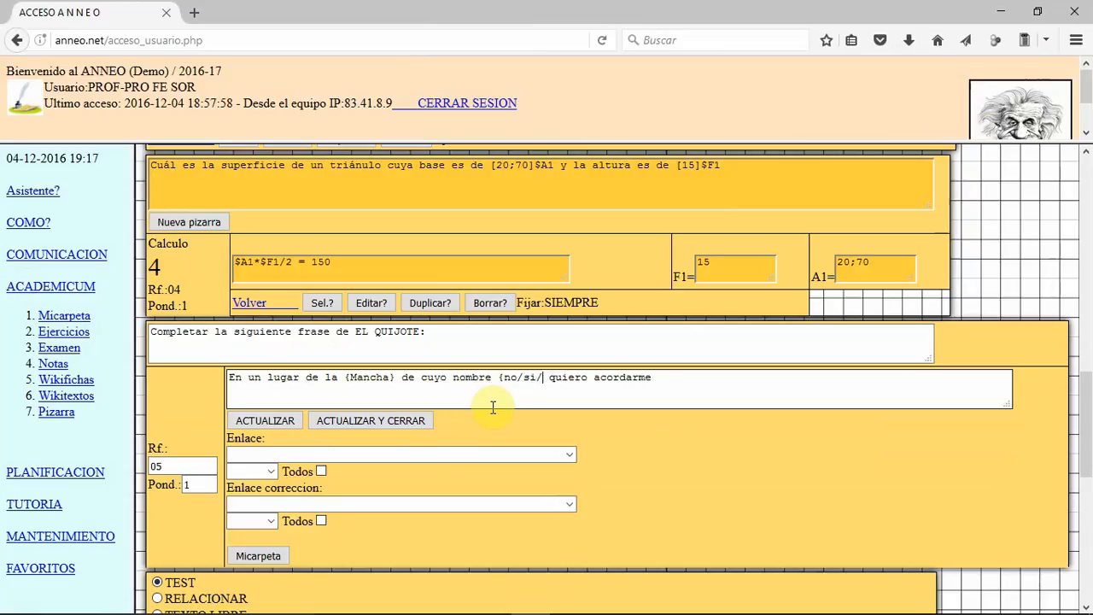
pyautogui.write('tal vez')
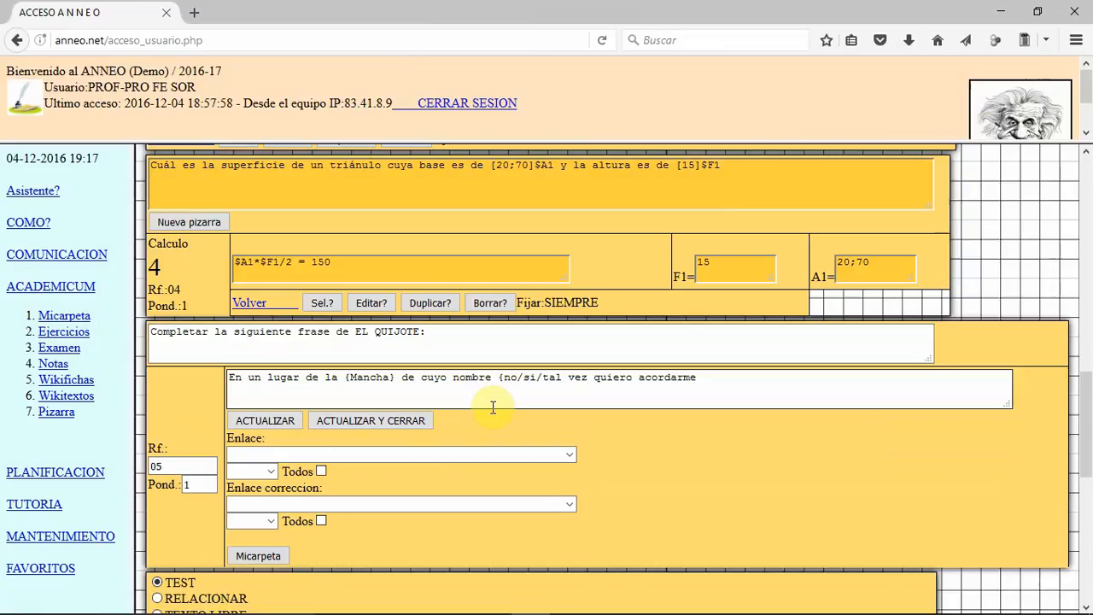
pyautogui.write('}')
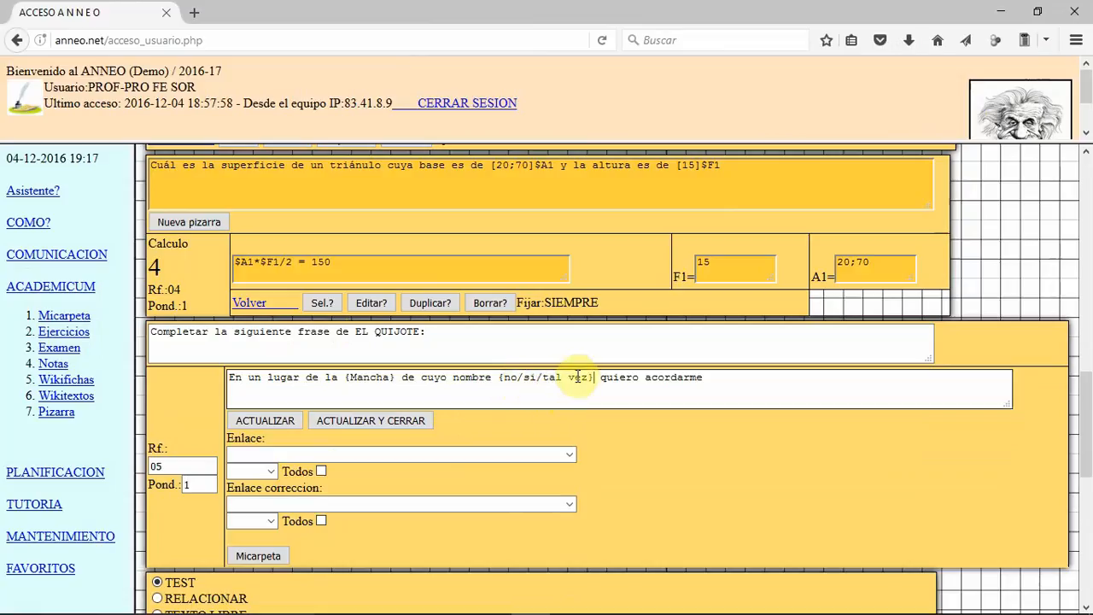
pyautogui.moveTo(501, 378); pyautogui.dragTo(511, 379)
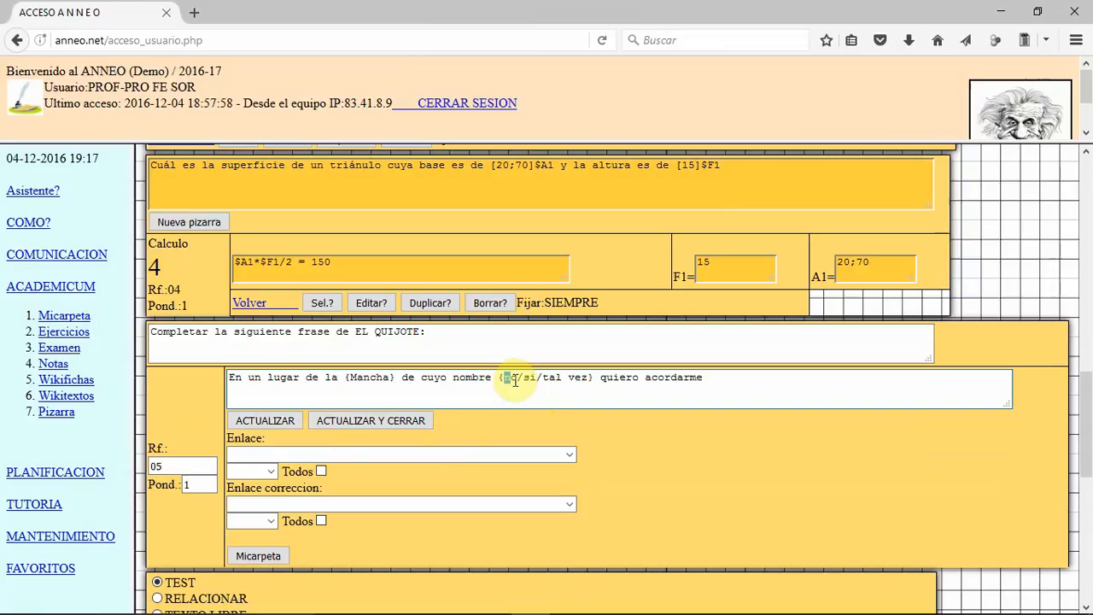
pyautogui.doubleClick(512, 378)
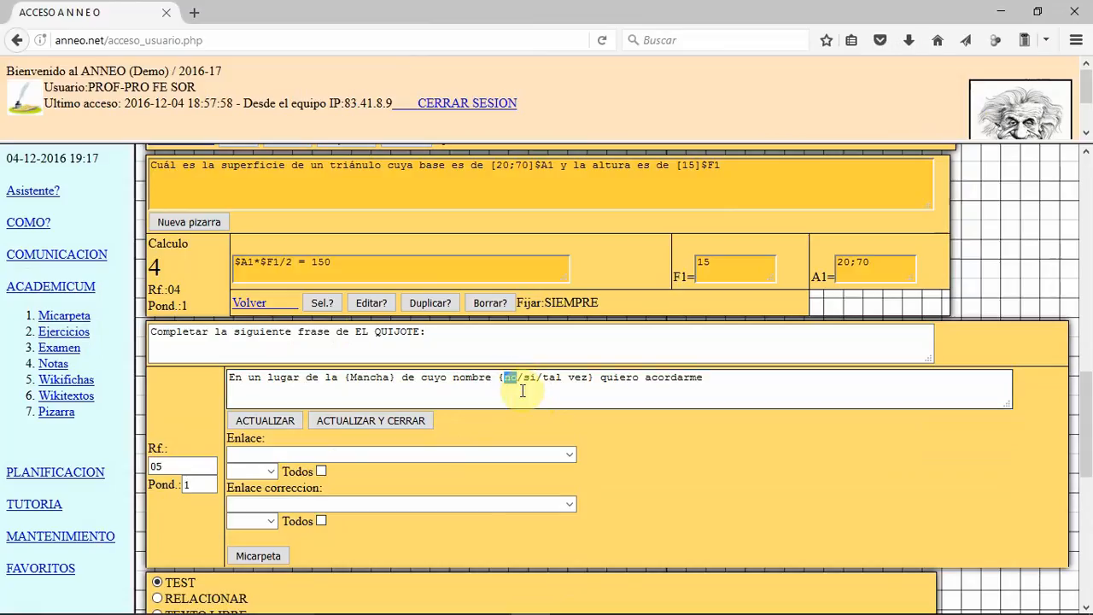
# Step: End the Quijote sentence with a period and add, after a blank line, "Había una vez un barquito chiquitito que no sabía navegar"
pyautogui.click(787, 386)
pyautogui.press('Return')
pyautogui.press('Return')
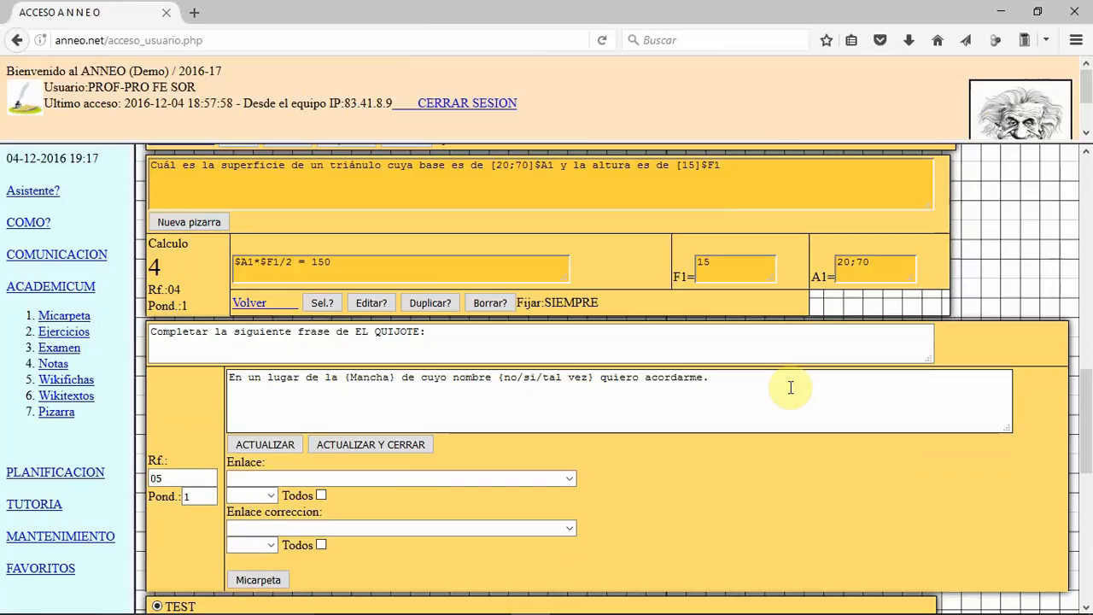
pyautogui.write('Habia una vez un barqui')
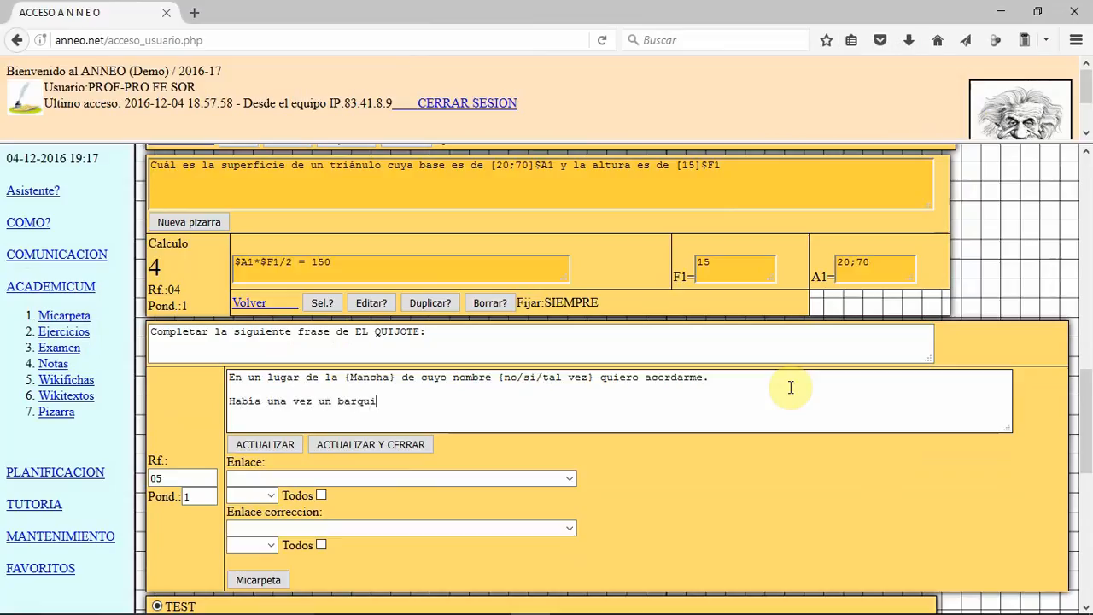
pyautogui.write('to chiq')
pyautogui.press('Tab')
pyautogui.write('ui')
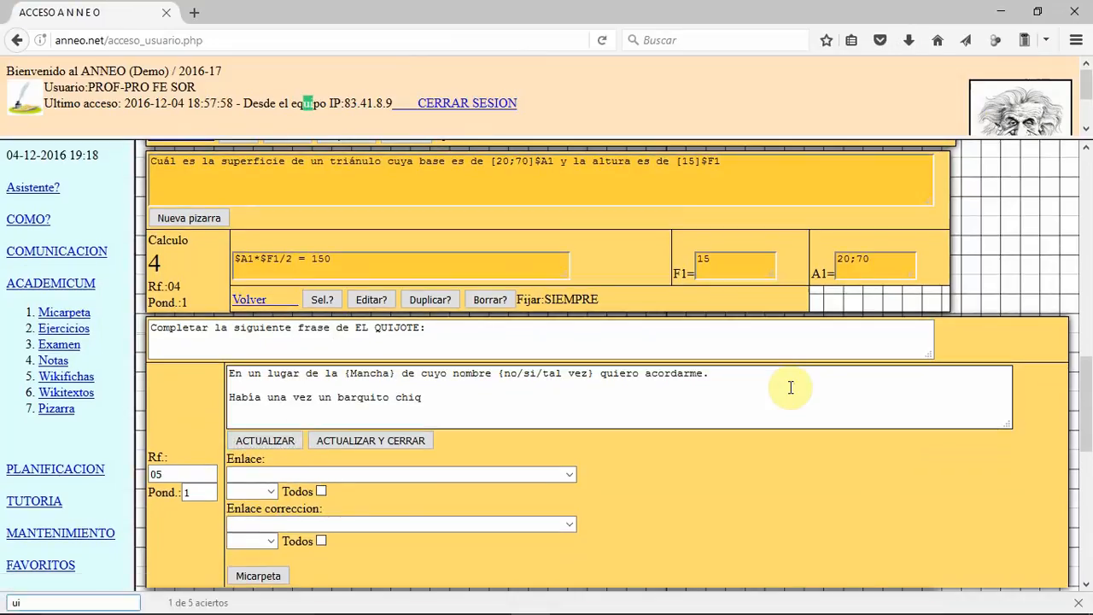
pyautogui.press('Escape')
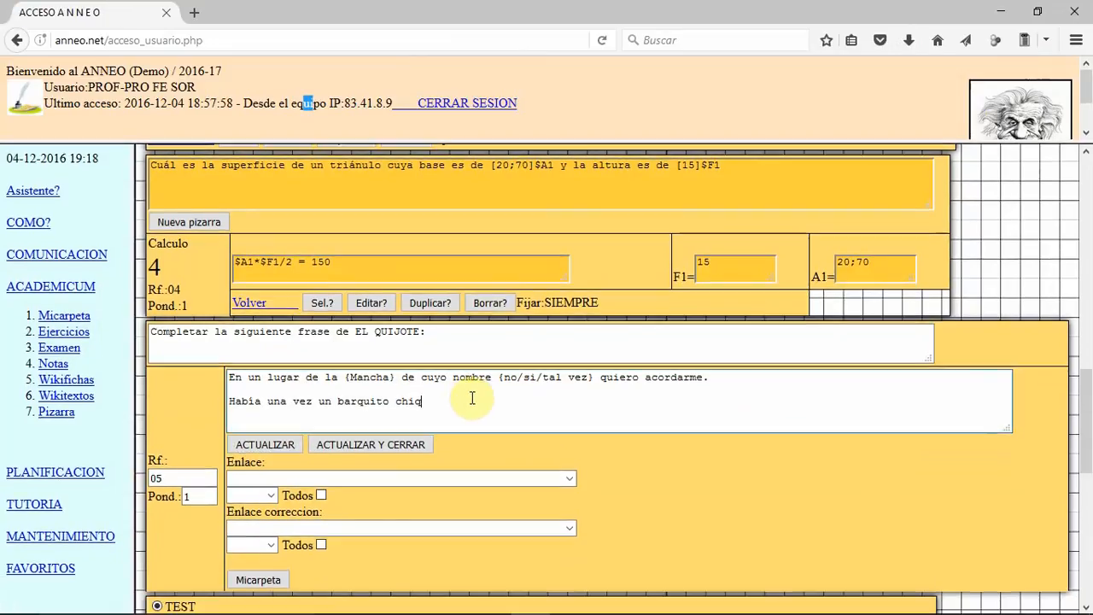
pyautogui.write('uitito que no sabía na')
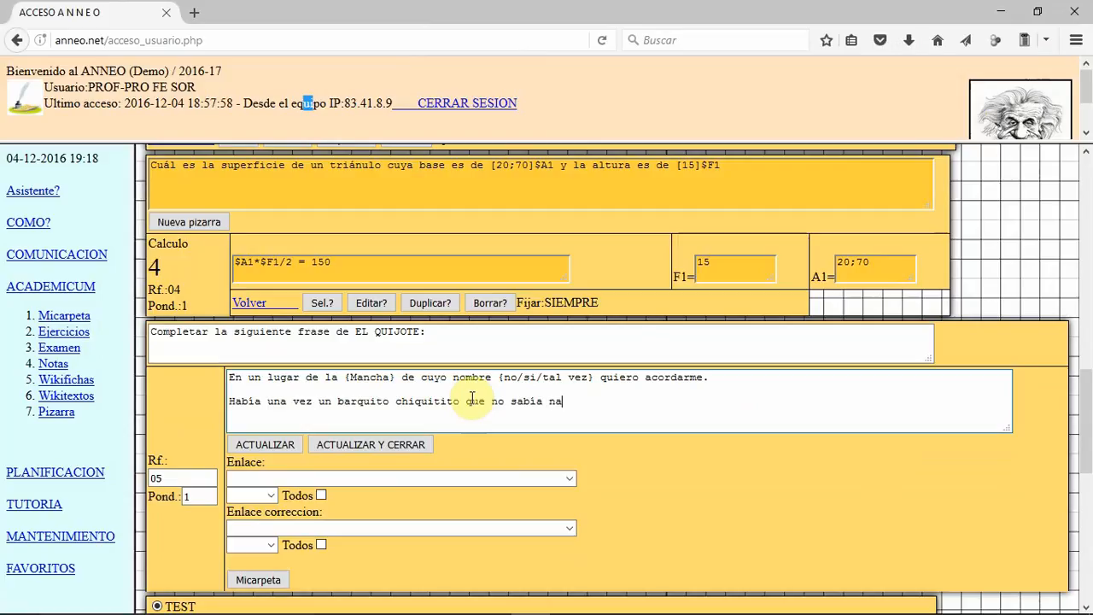
pyautogui.write('vegar')
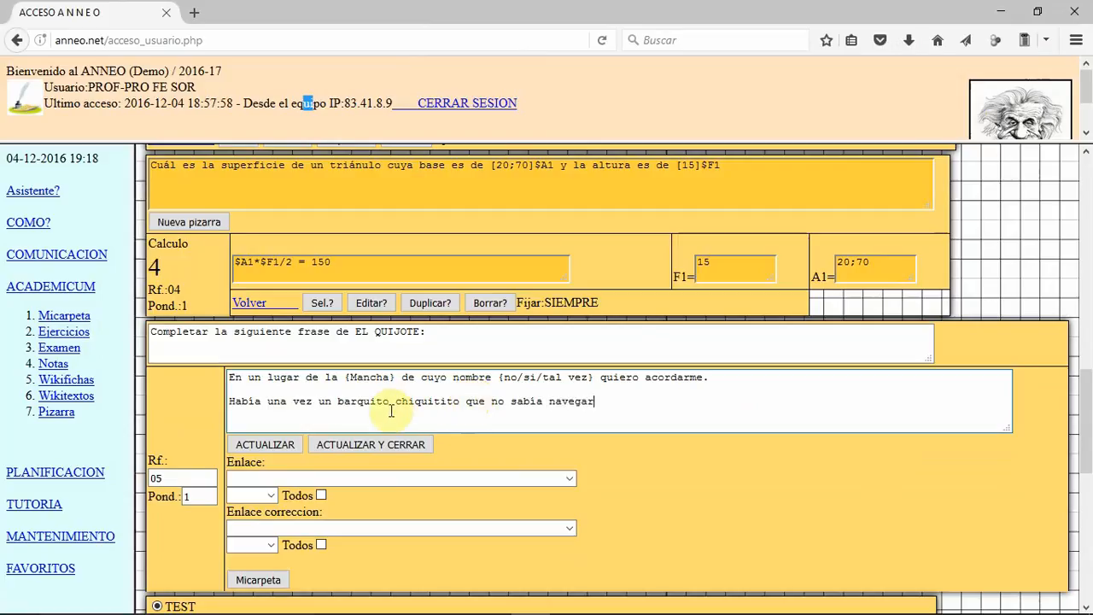
# Step: Make "barquito" a single-answer gap by enclosing it in braces as {barquito}
pyautogui.click(340, 402)
pyautogui.write('[')
pyautogui.click(396, 401)
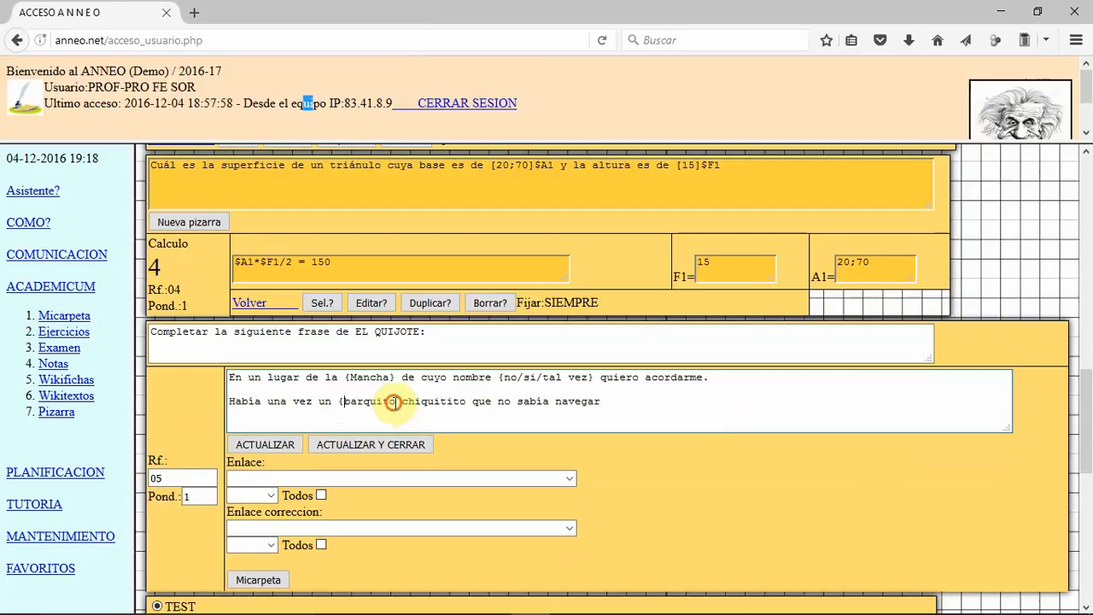
pyautogui.write('}')
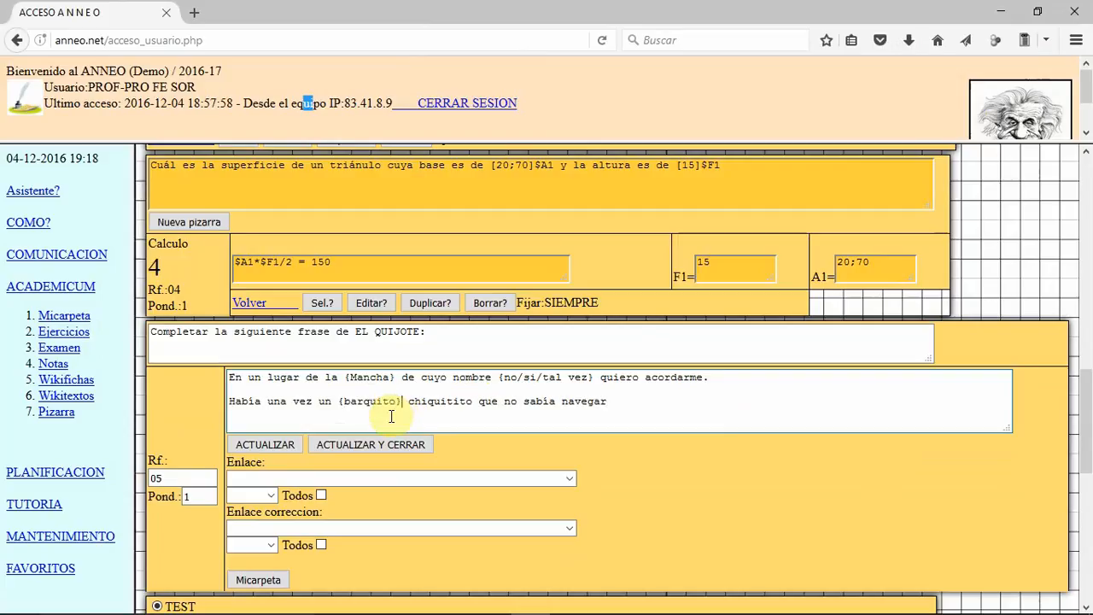
# Step: Add a third sentence to the completion text, after a blank line: "No por mucho madrugar amanece más temprano"
pyautogui.click(615, 417)
pyautogui.press('Return')
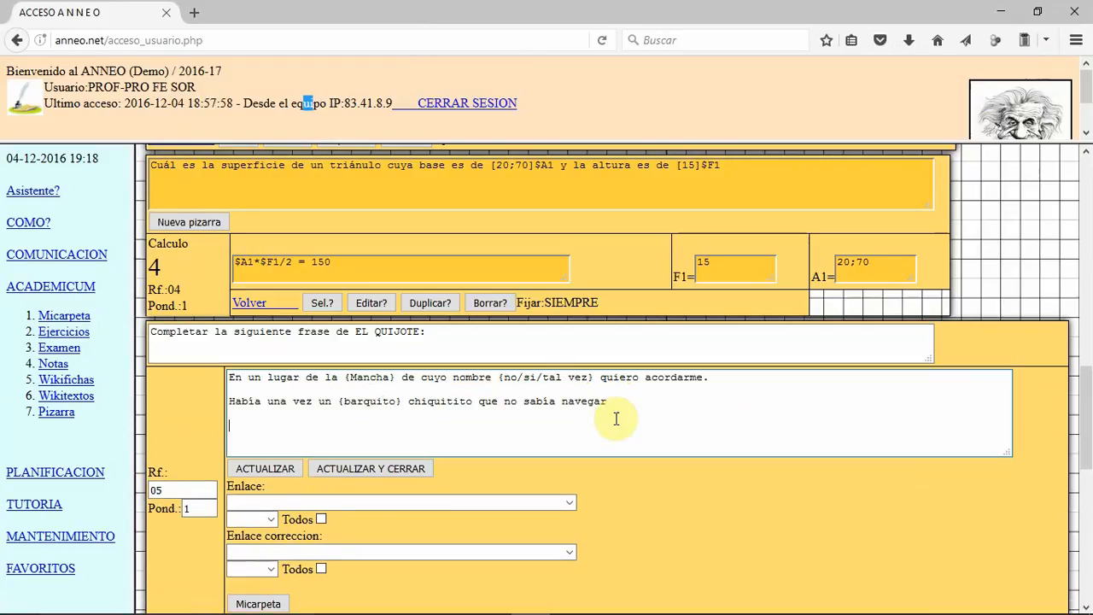
pyautogui.write('No por mucho madrugar amane')
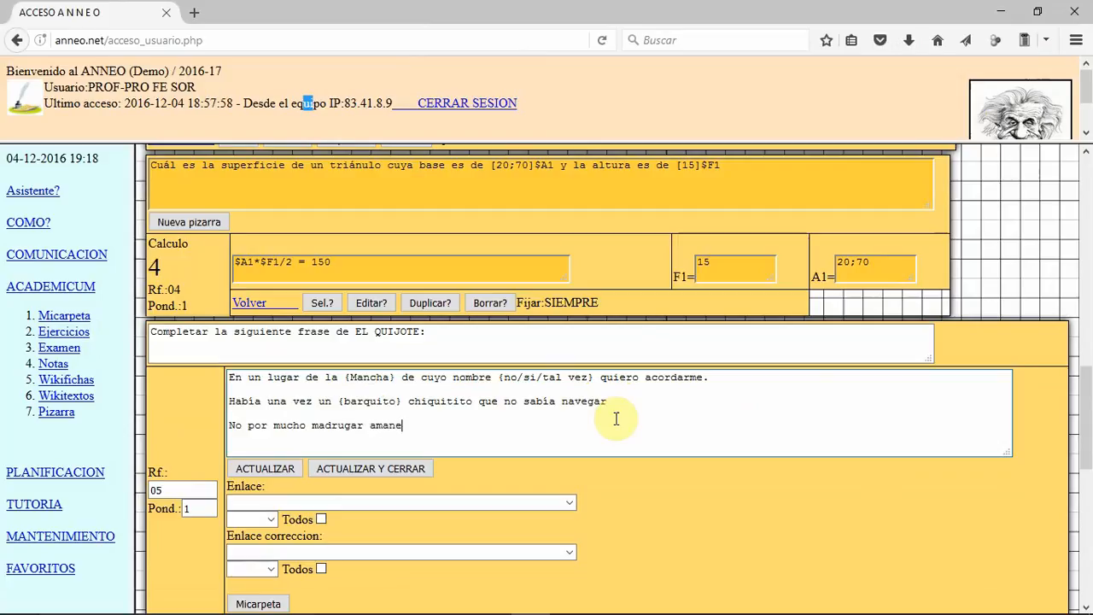
pyautogui.write("ce m'as")
pyautogui.press('BackSpace')
pyautogui.press('BackSpace')
pyautogui.press('BackSpace')
pyautogui.press('BackSpace')
pyautogui.write('ás temprano')
# Step: Turn "temprano" into a multiple-choice gap written as {temprano/tarde/luego}, and save and close the completion question
pyautogui.click(448, 425)
pyautogui.write('{')
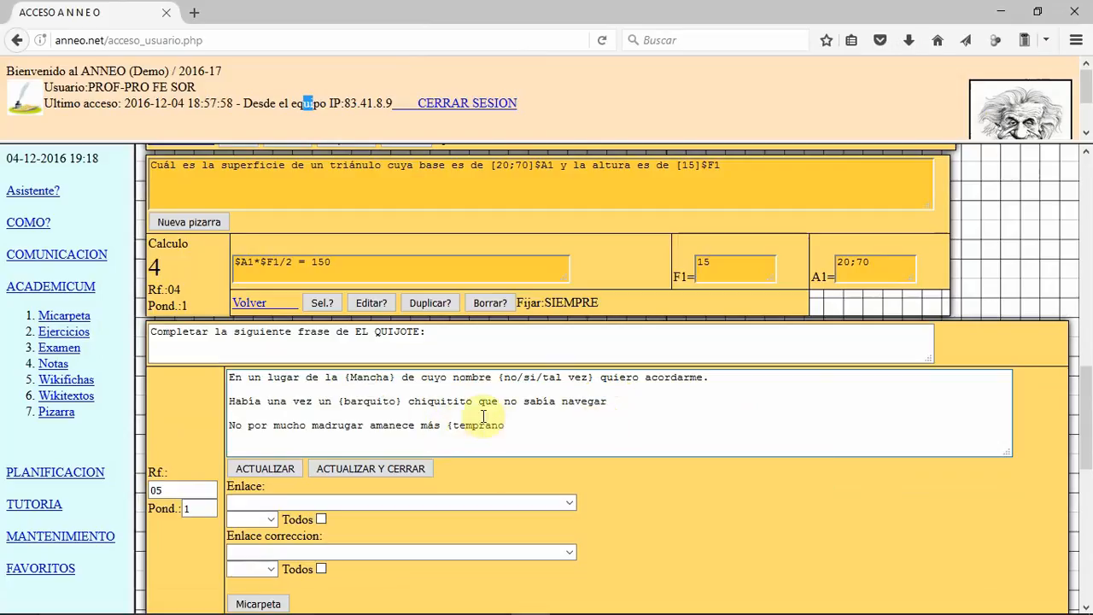
pyautogui.click(508, 425)
pyautogui.write('/')
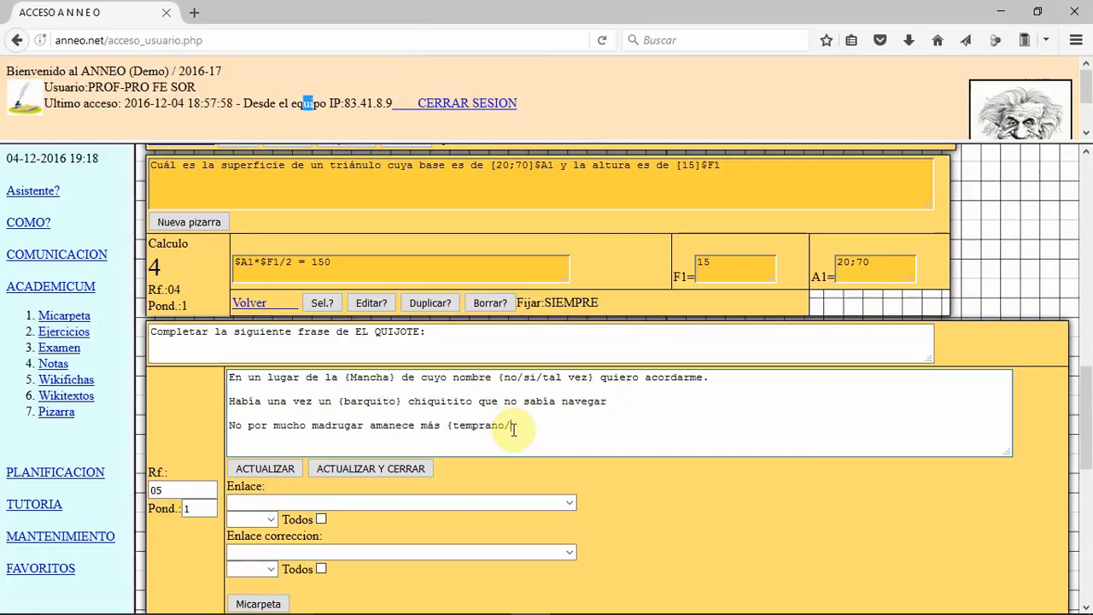
pyautogui.write('tarde/luego}')
pyautogui.moveTo(505, 427); pyautogui.dragTo(511, 427)
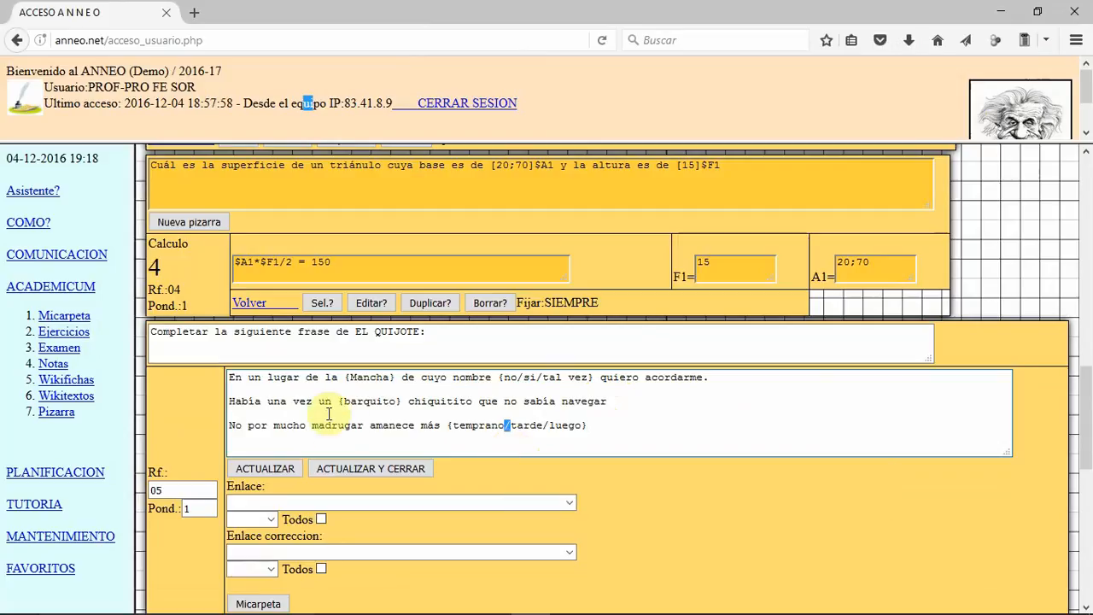
pyautogui.click(359, 471)
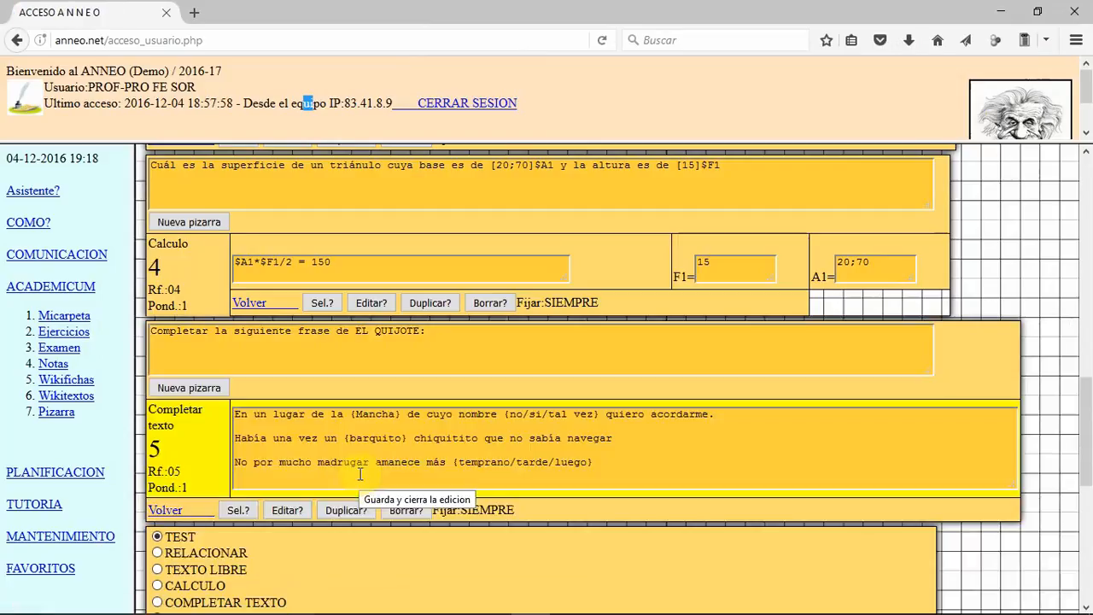
# Step: Add a LISTADO/SIMPLE question to the exercise and set its reference (Rf.) to 06
pyautogui.scroll(-4, 359, 474)
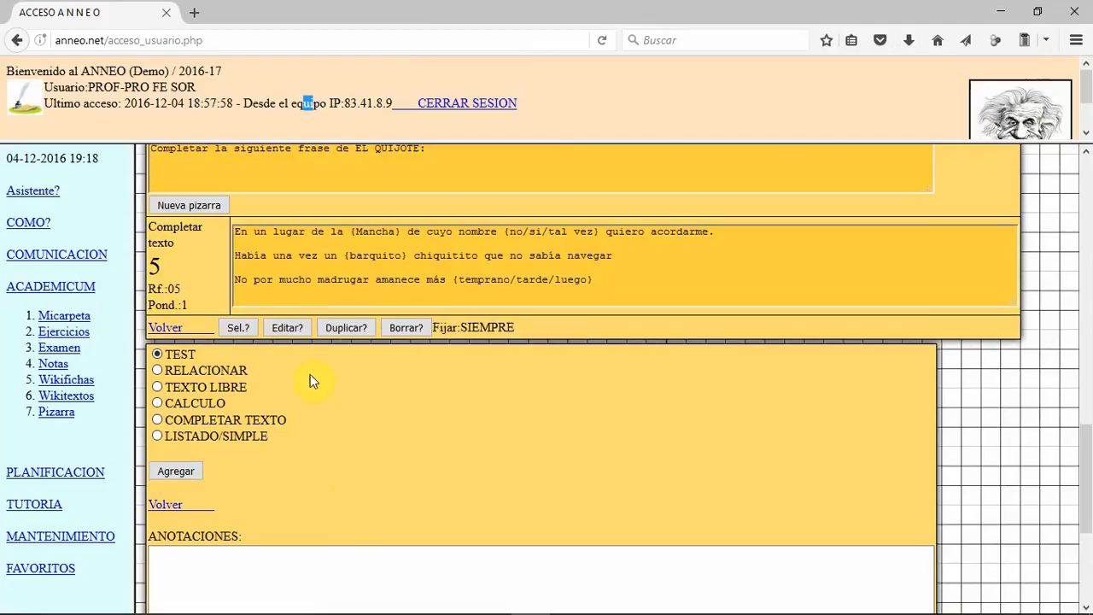
pyautogui.click(158, 435)
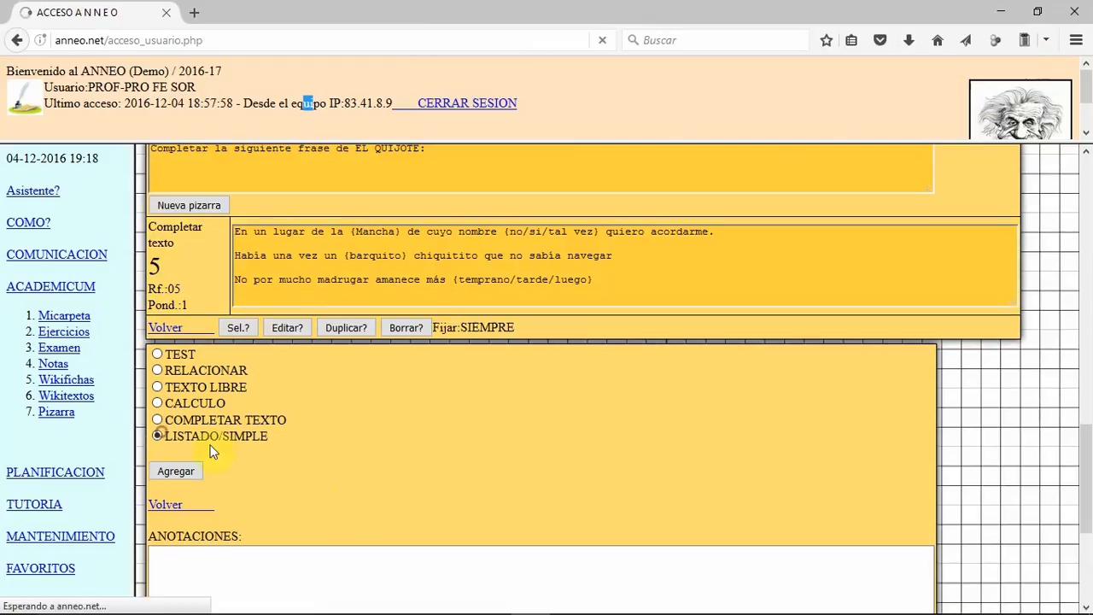
pyautogui.click(186, 470)
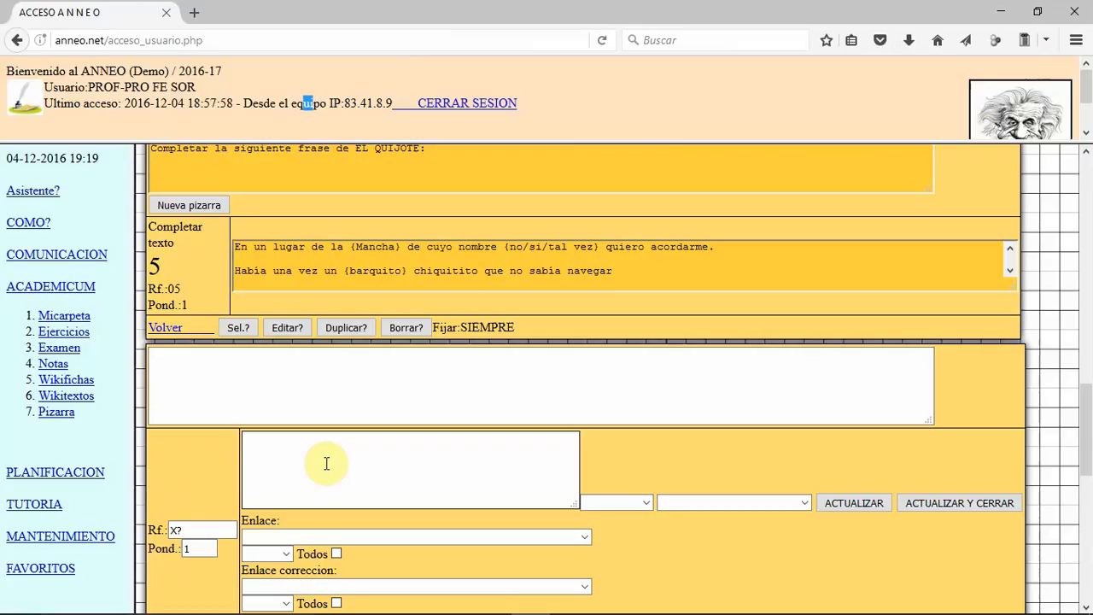
pyautogui.click(332, 365)
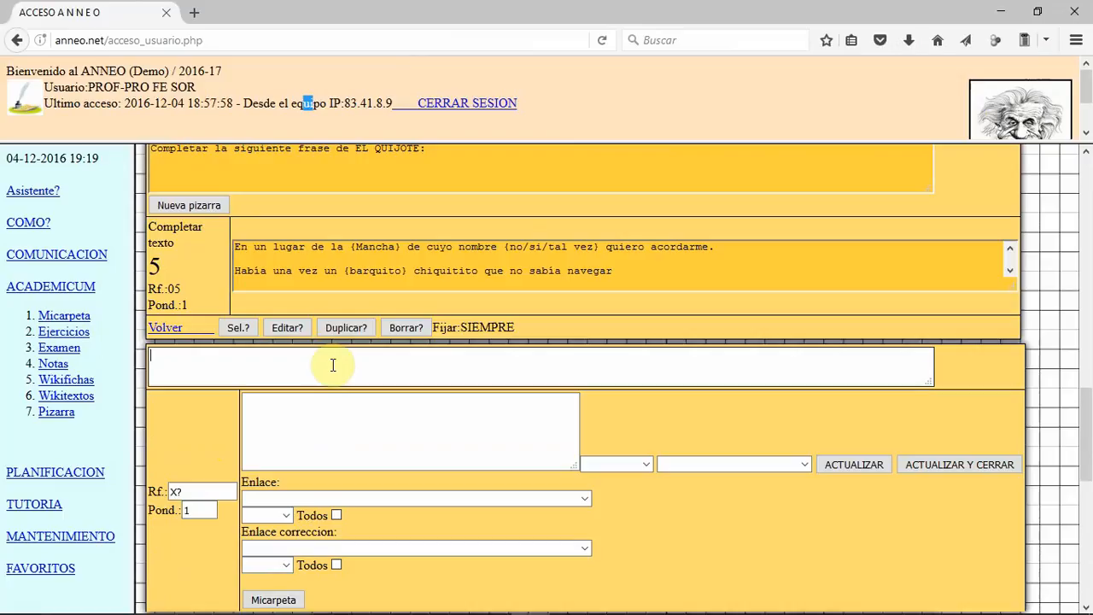
pyautogui.moveTo(184, 493); pyautogui.dragTo(167, 491)
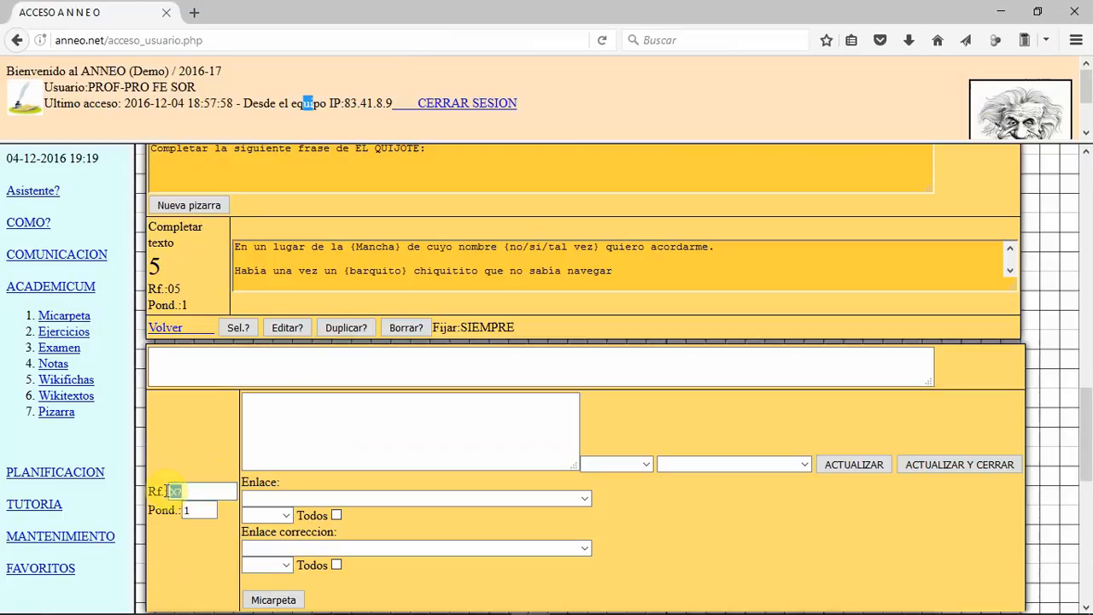
pyautogui.write('06')
# Step: Enter "Capitales de Andalucía" as the statement of the list question
pyautogui.click(245, 356)
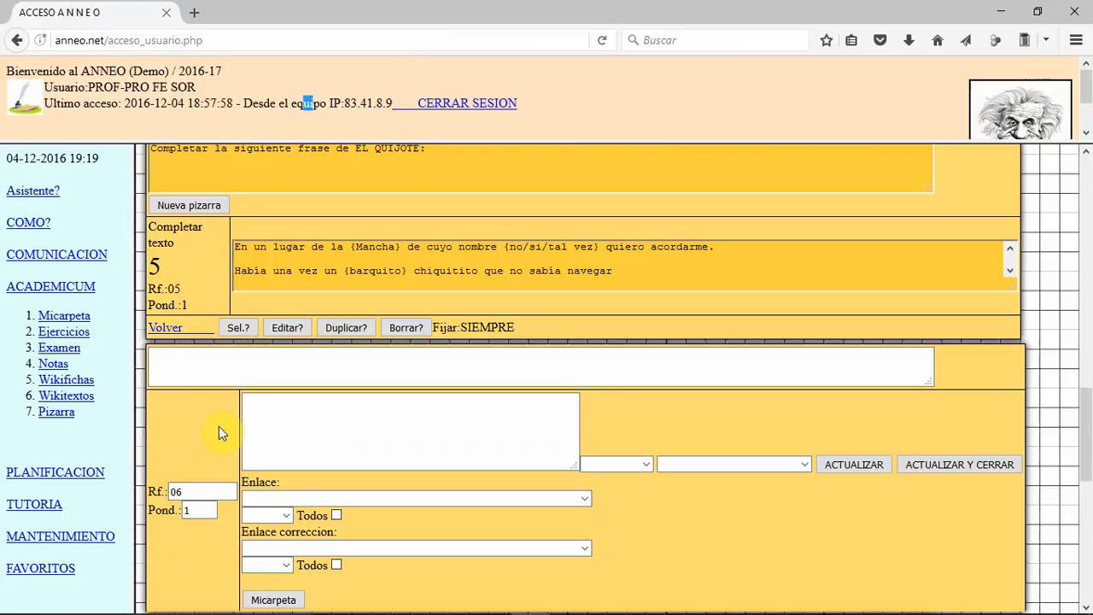
pyautogui.write('Capitales de ')
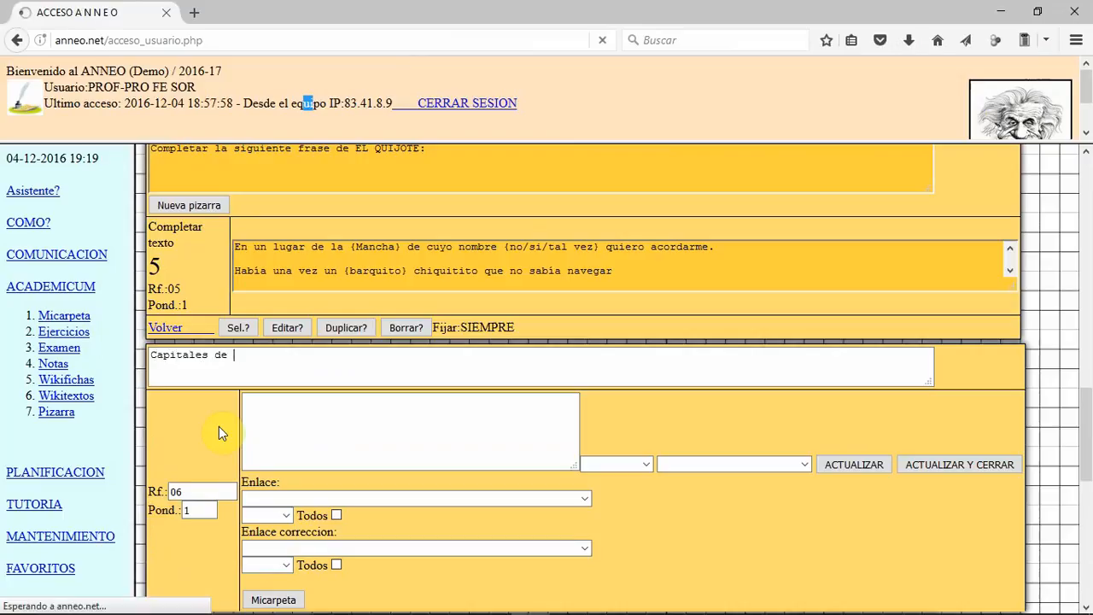
pyautogui.write('Andaluc')
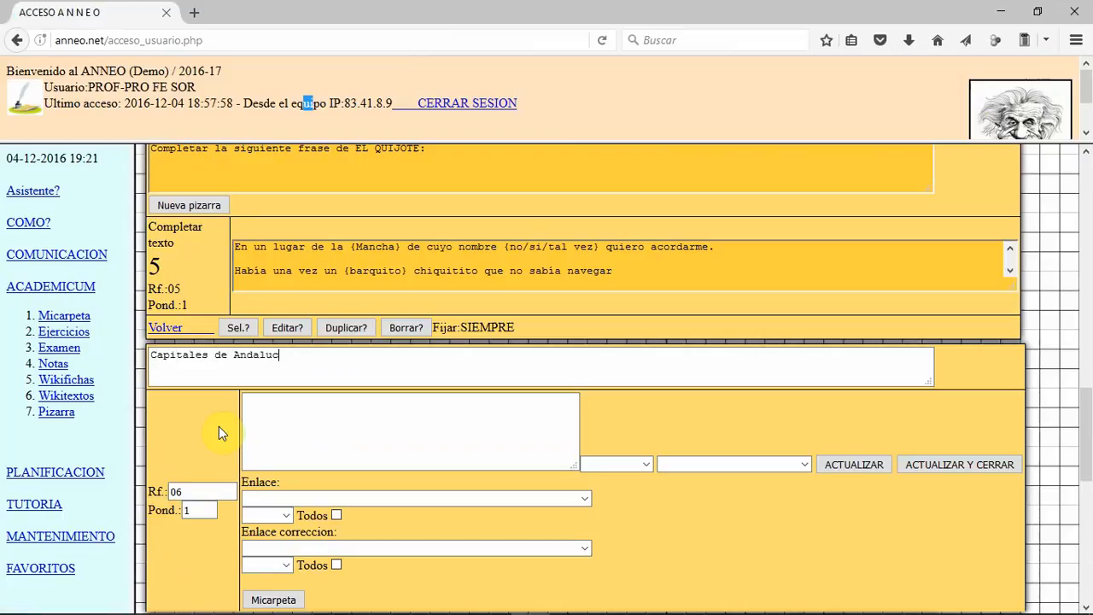
pyautogui.write('ía')
# Step: Paste the answer list MÁLAGA, GRANADA, CÓRDOBA, JAÉN, CÁDIZ, HUELVA, SEVILLA, enlarge its box, and add ALMERÍA on a new line
pyautogui.click(281, 426)
pyautogui.hotkey('ctrl', 'v')
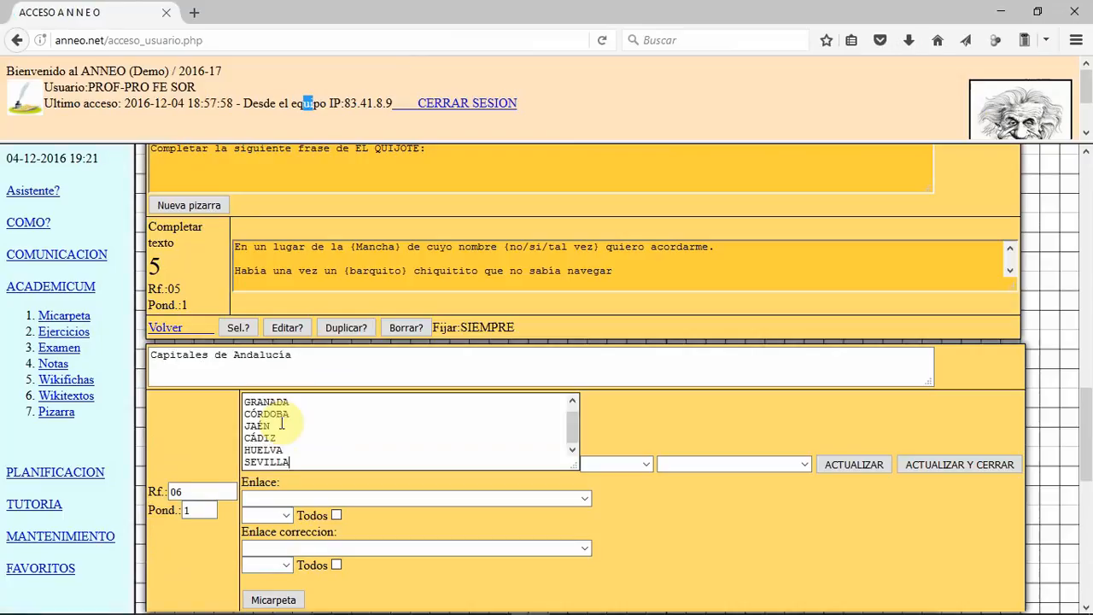
pyautogui.moveTo(575, 467); pyautogui.dragTo(572, 508)
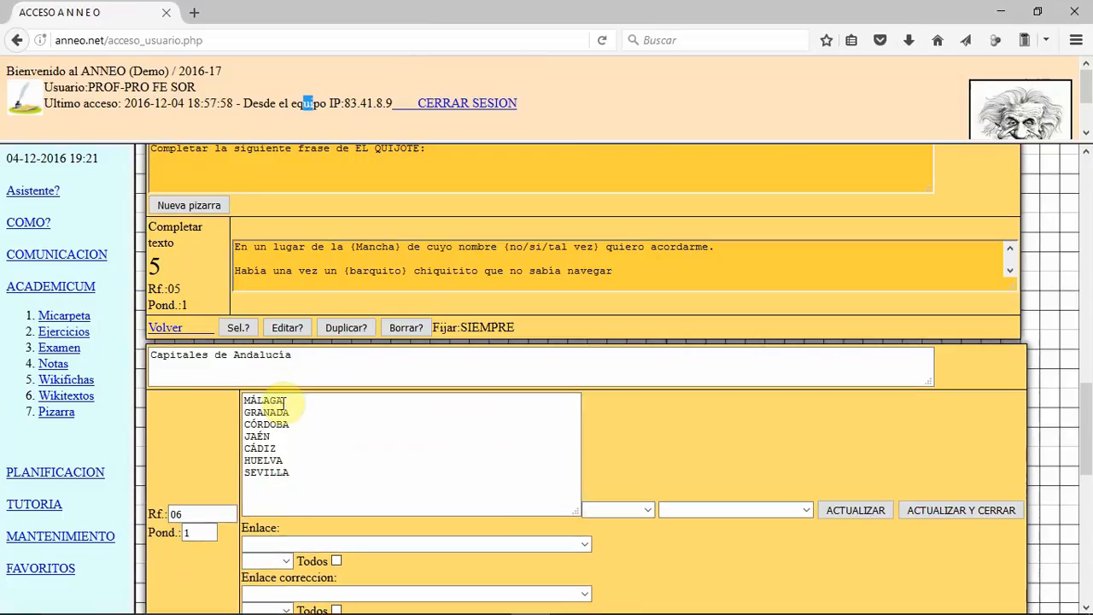
pyautogui.click(294, 471)
pyautogui.press('Return')
pyautogui.write('ALMERÍA')
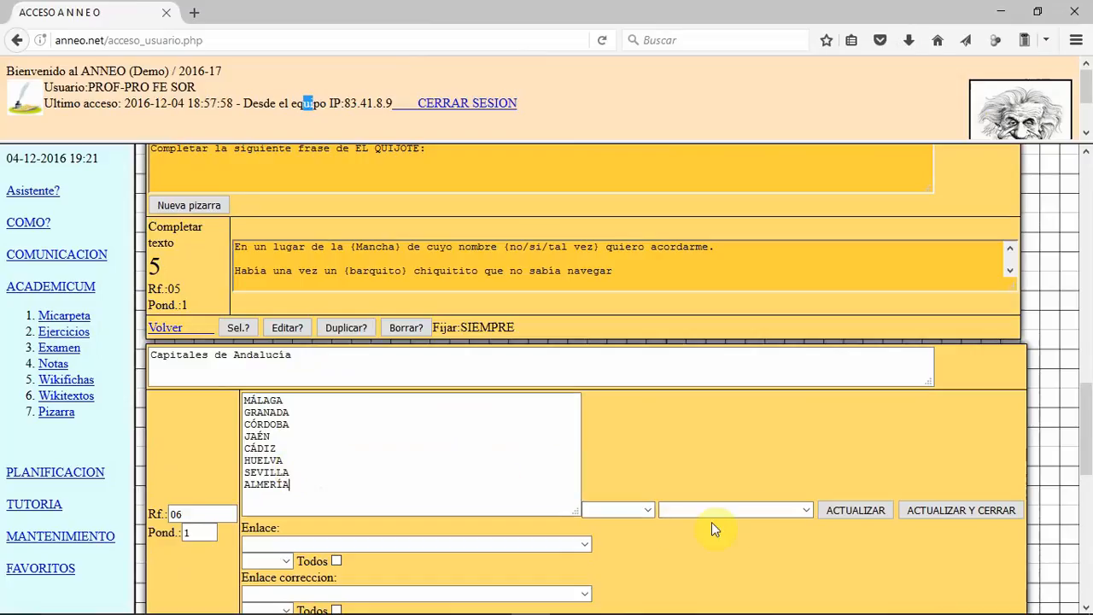
# Step: Set the list answers to SIN ORDEN and NO DISTINGUE MAYUSCULAS, and save the question while keeping it open
pyautogui.click(647, 510)
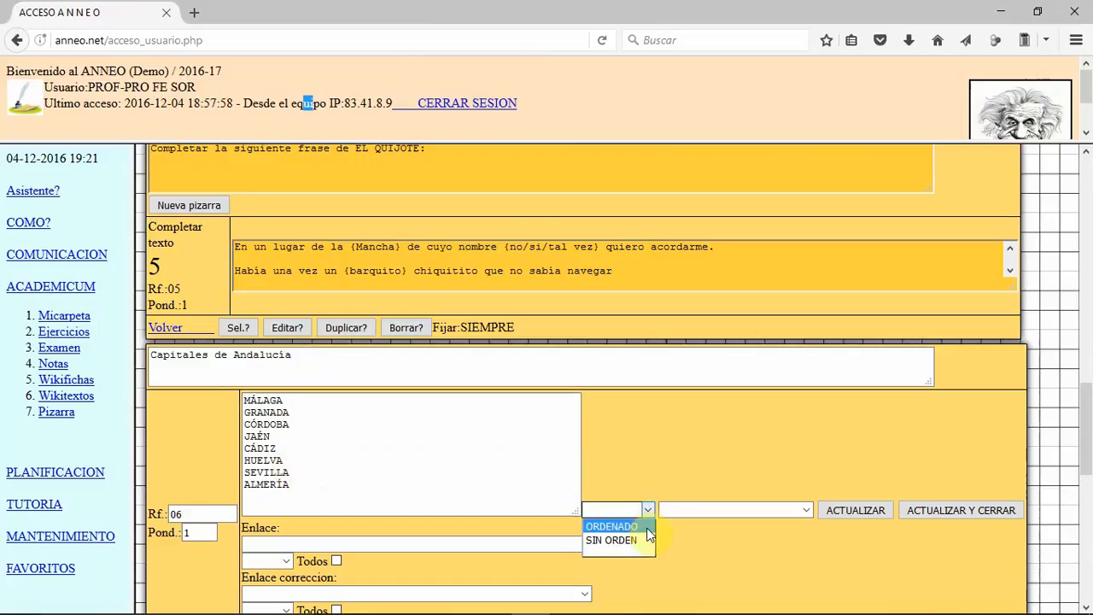
pyautogui.click(646, 534)
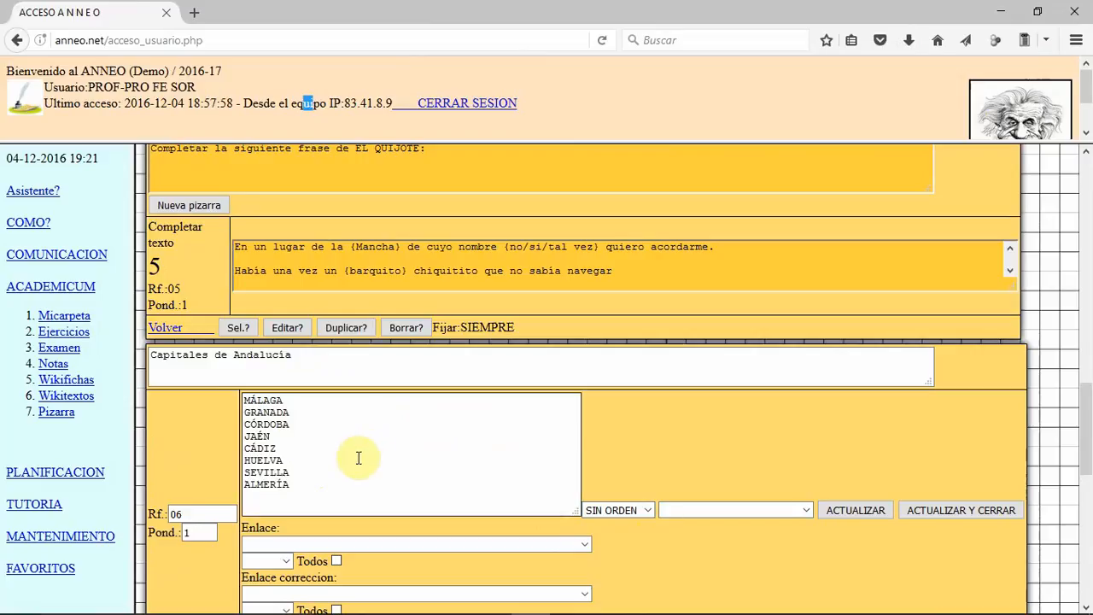
pyautogui.click(808, 511)
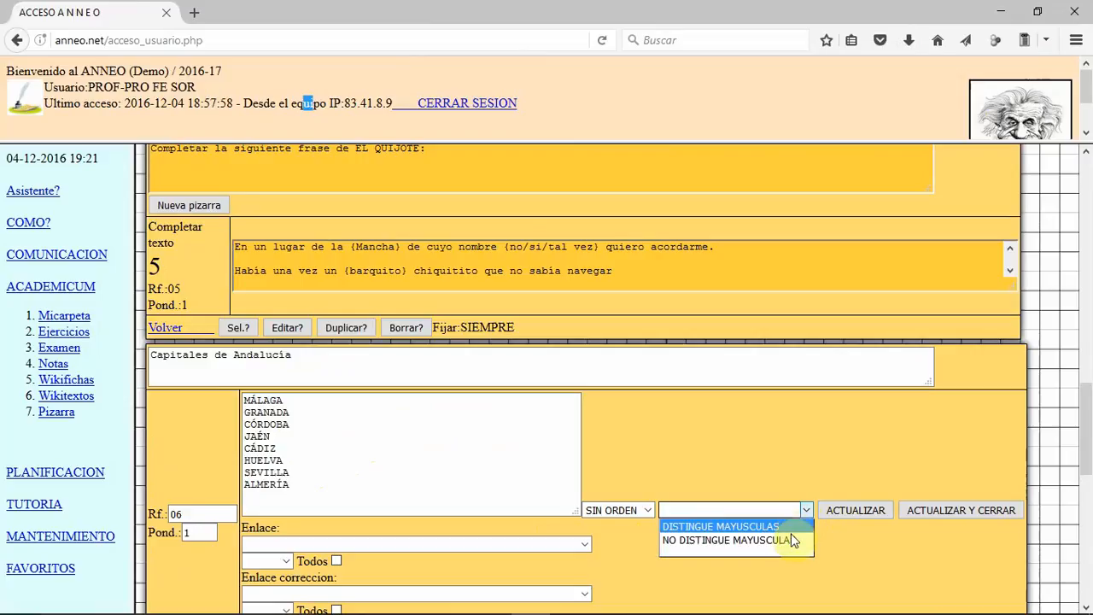
pyautogui.click(793, 542)
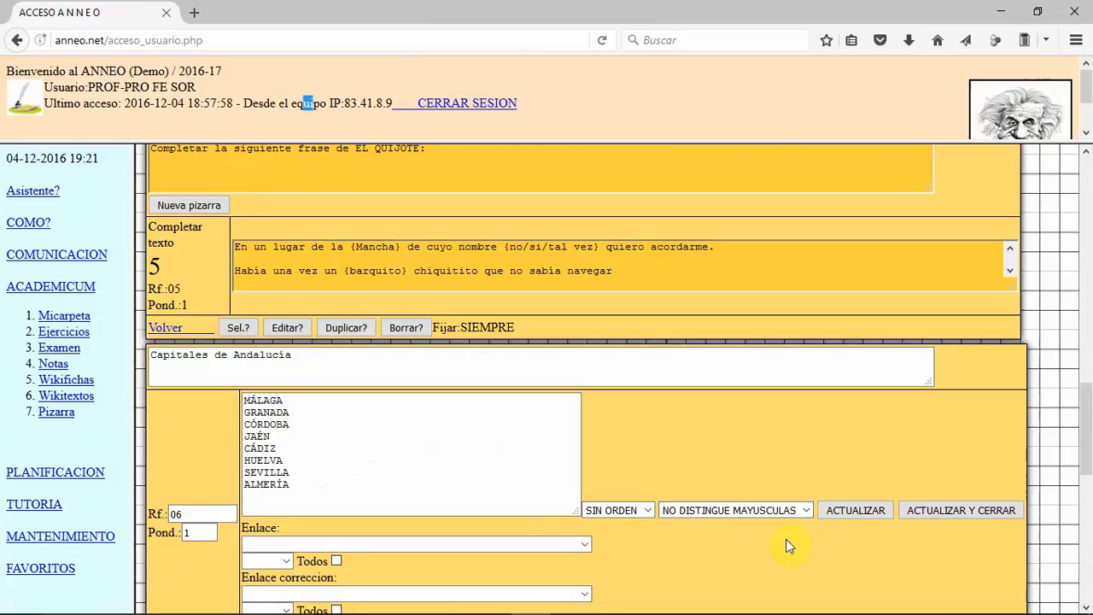
pyautogui.click(884, 512)
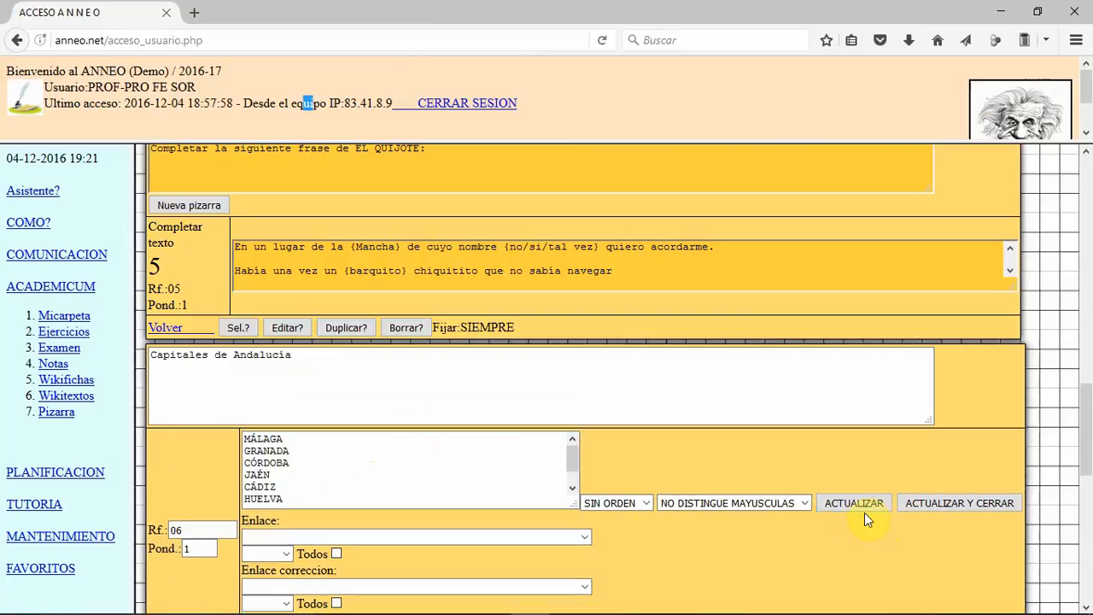
# Step: Link Cartel_poster_Anneo.pdf from the MATERIAL/MATEMATICAS/TEMA_01 folder to the list question, then save, close it and return to the exercise list
pyautogui.scroll(-2, 850, 506)
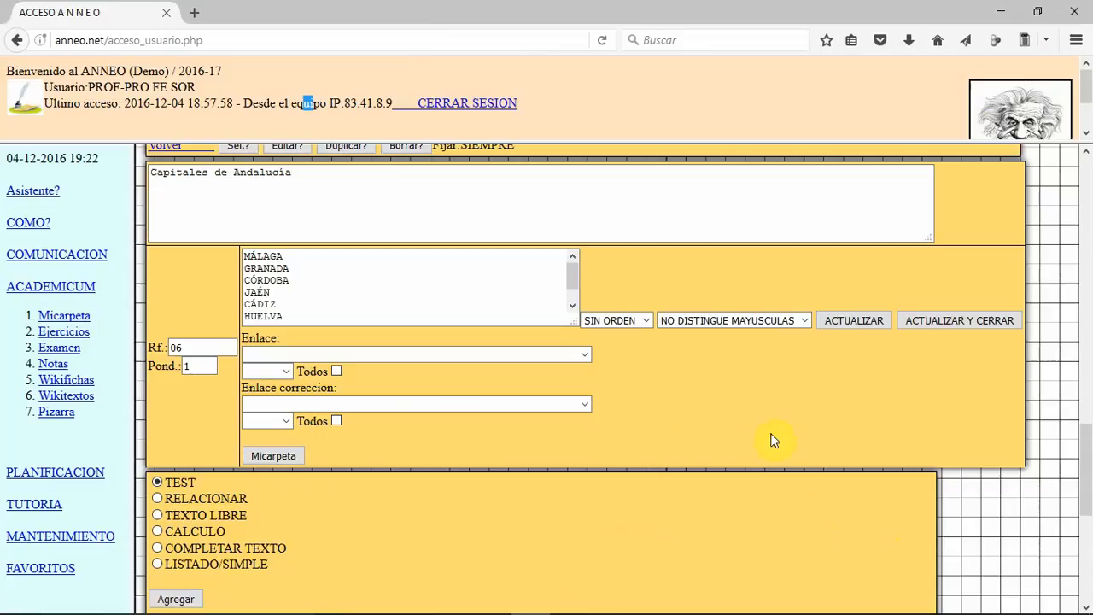
pyautogui.click(585, 353)
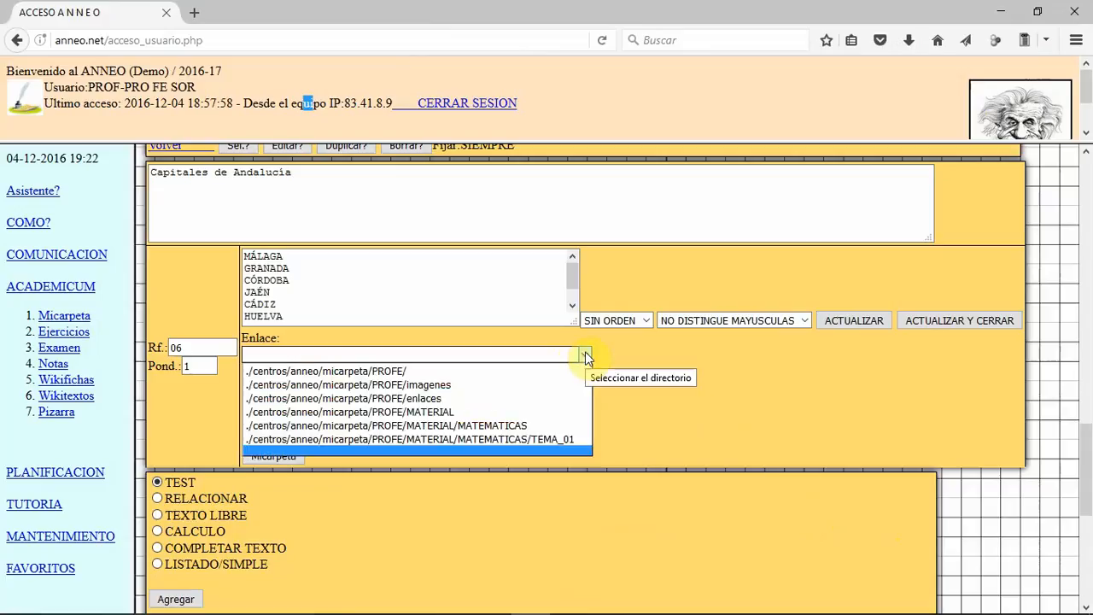
pyautogui.click(546, 437)
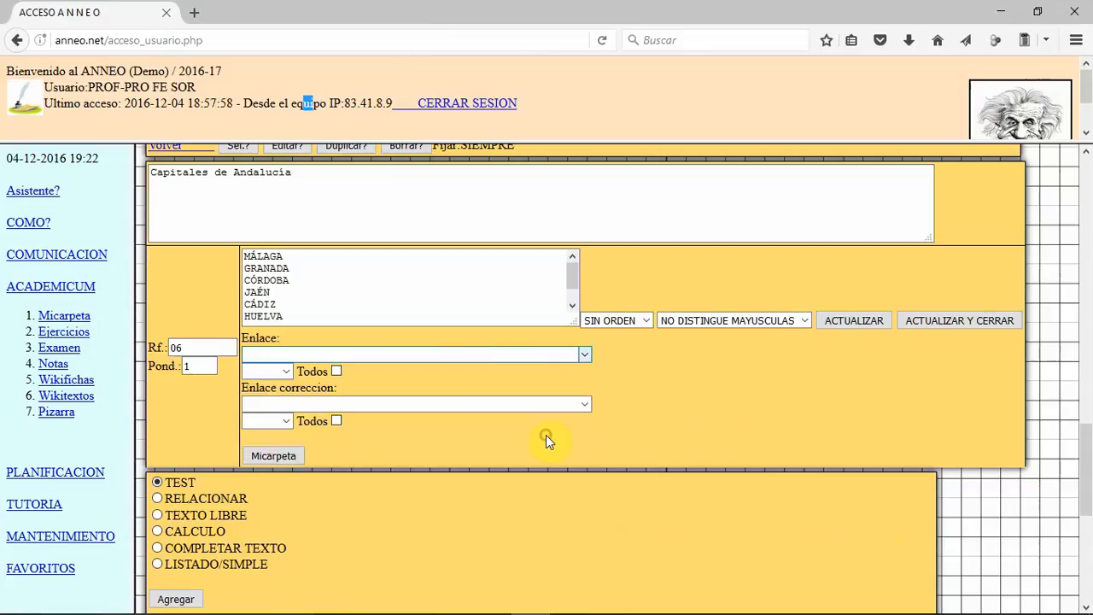
pyautogui.click(318, 371)
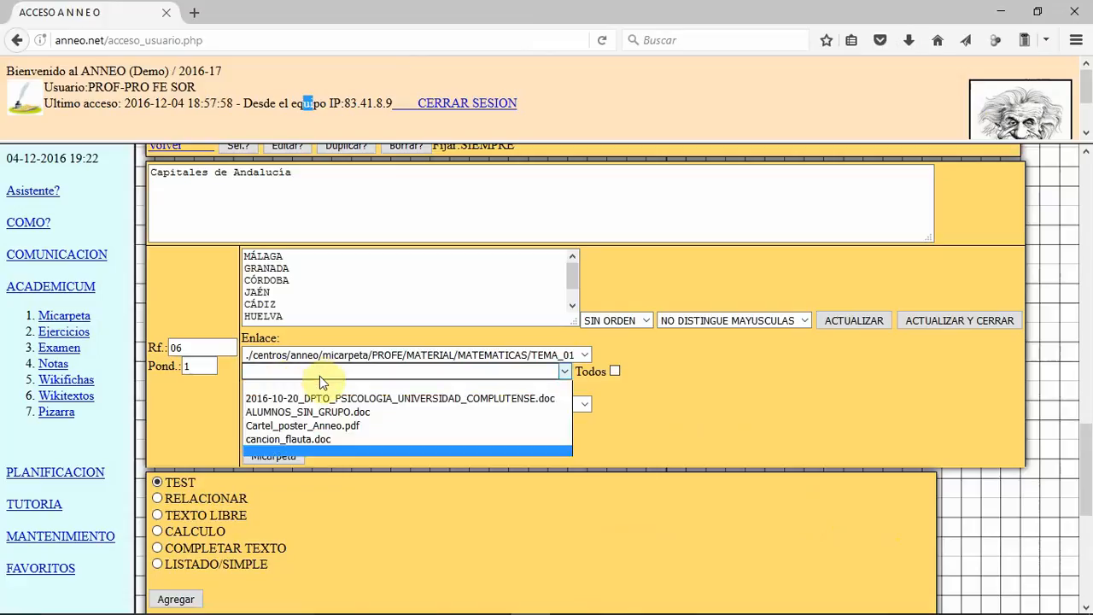
pyautogui.click(383, 425)
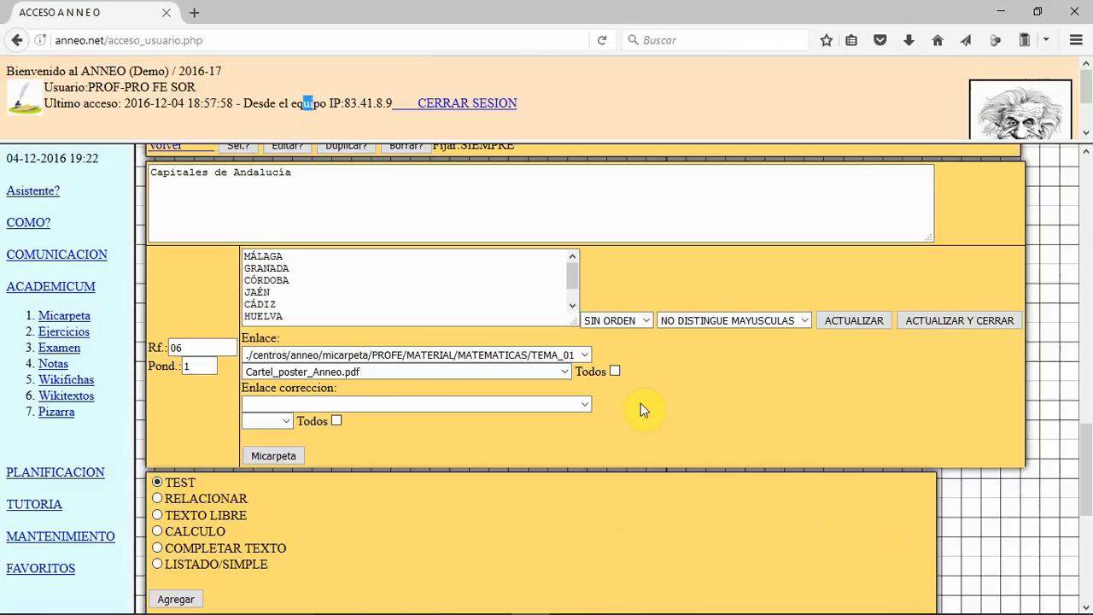
pyautogui.click(981, 320)
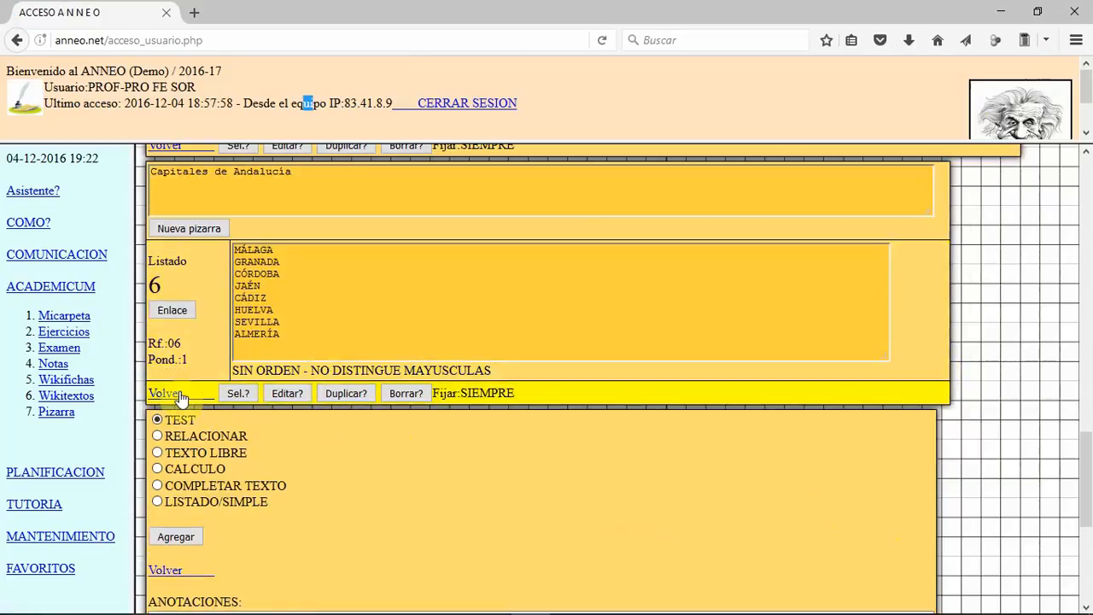
pyautogui.click(171, 391)
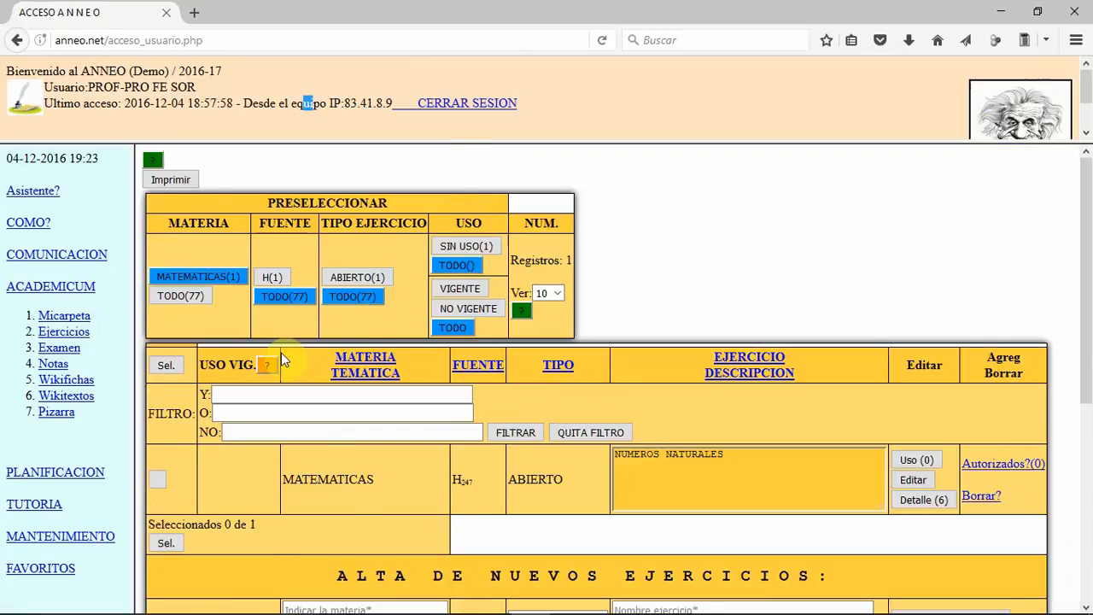
# Step: Add a new use to the NUMEROS NATURALES exercise for group PRUE-PR2 in period 1T
pyautogui.scroll(4, 309, 385)
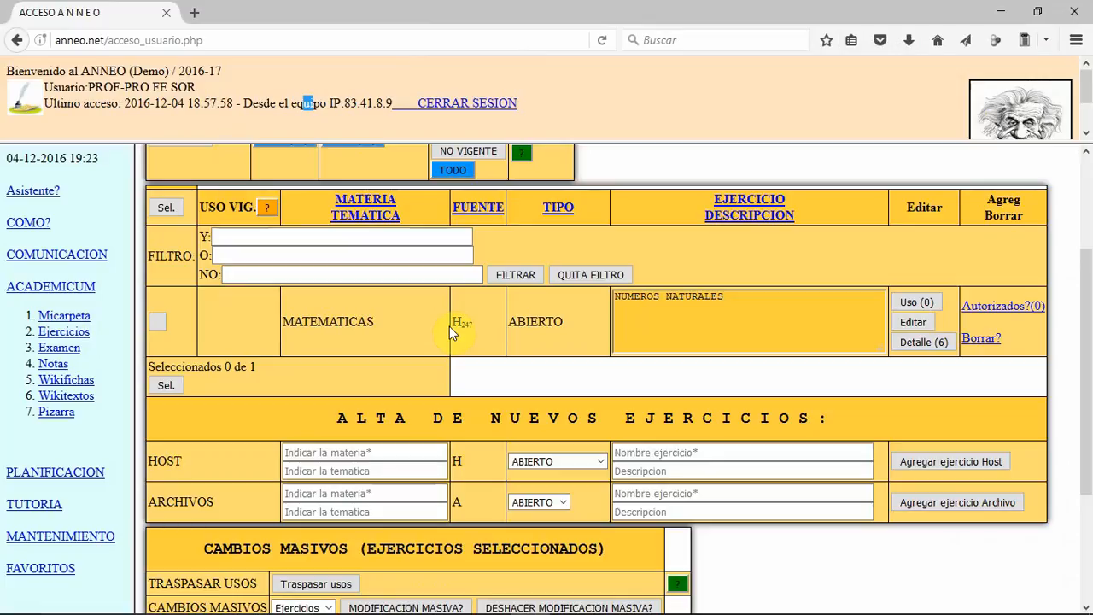
pyautogui.click(916, 303)
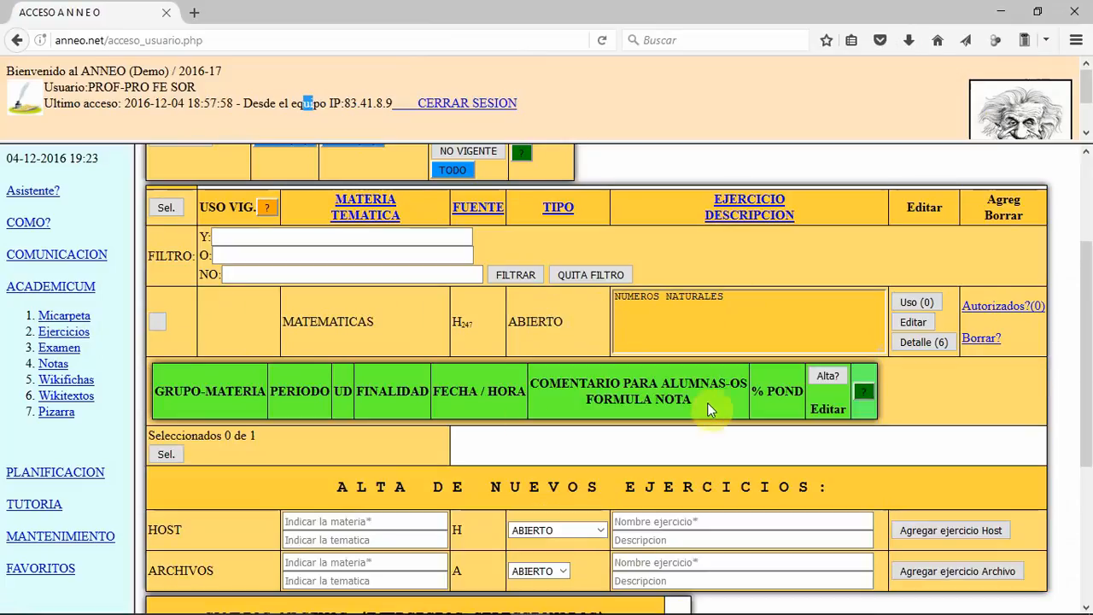
pyautogui.click(810, 376)
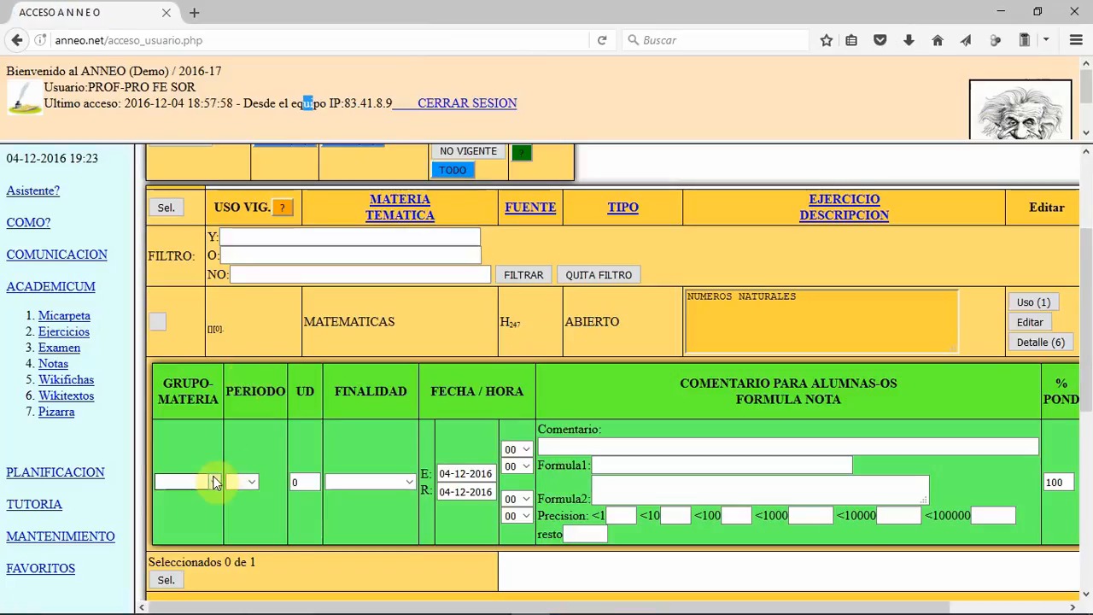
pyautogui.click(214, 482)
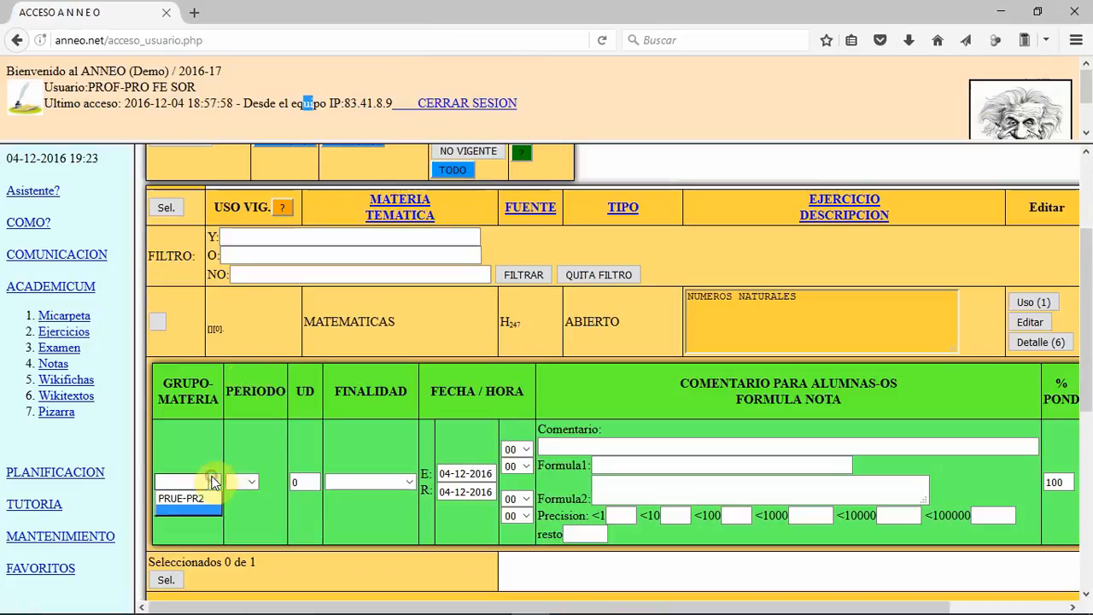
pyautogui.click(203, 502)
pyautogui.click(242, 481)
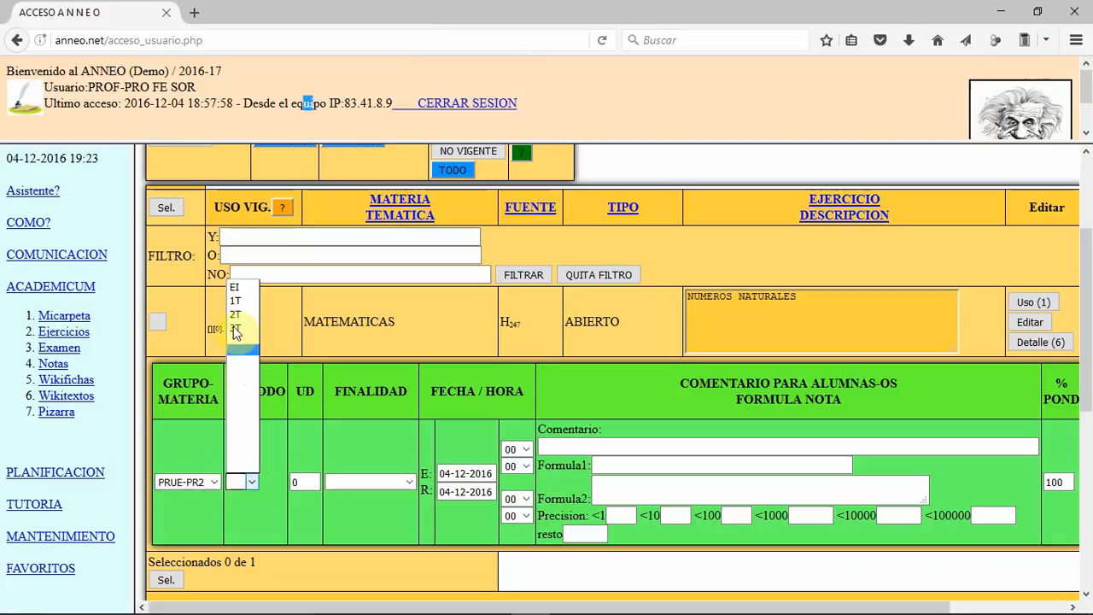
pyautogui.click(240, 304)
# Step: Set the use's UD to 1, its purpose to Con calificacion and its R date to 31-12-2016
pyautogui.click(294, 481)
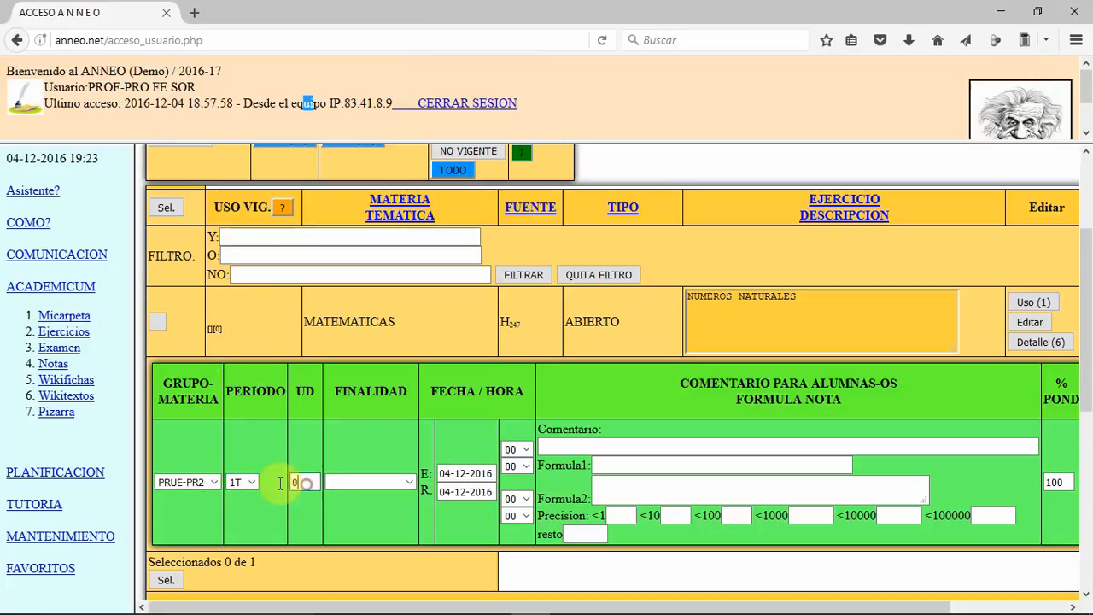
pyautogui.write('1')
pyautogui.click(361, 483)
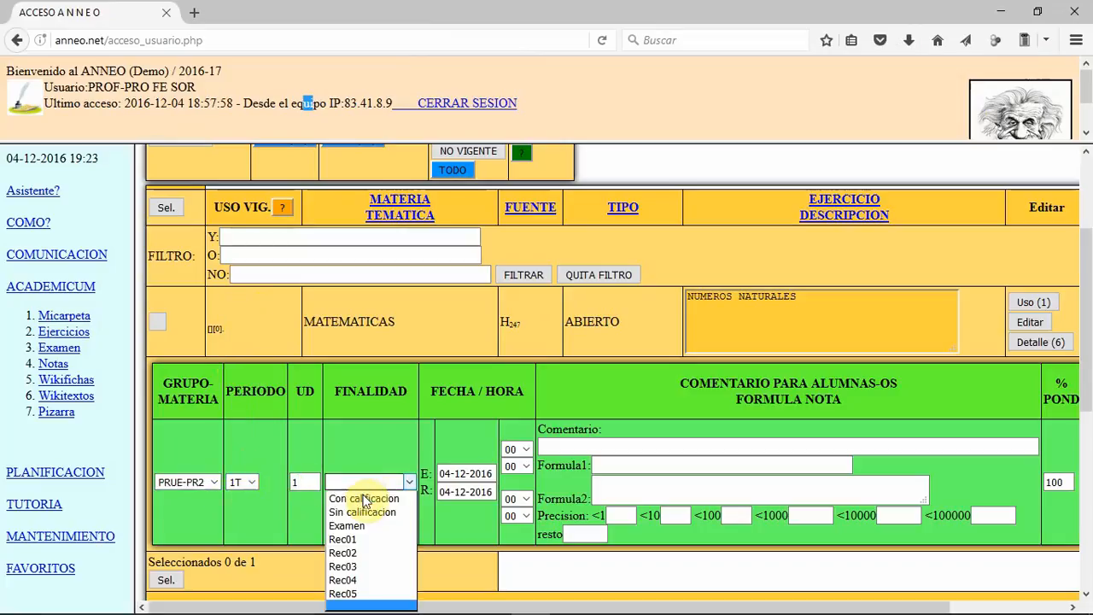
pyautogui.click(365, 498)
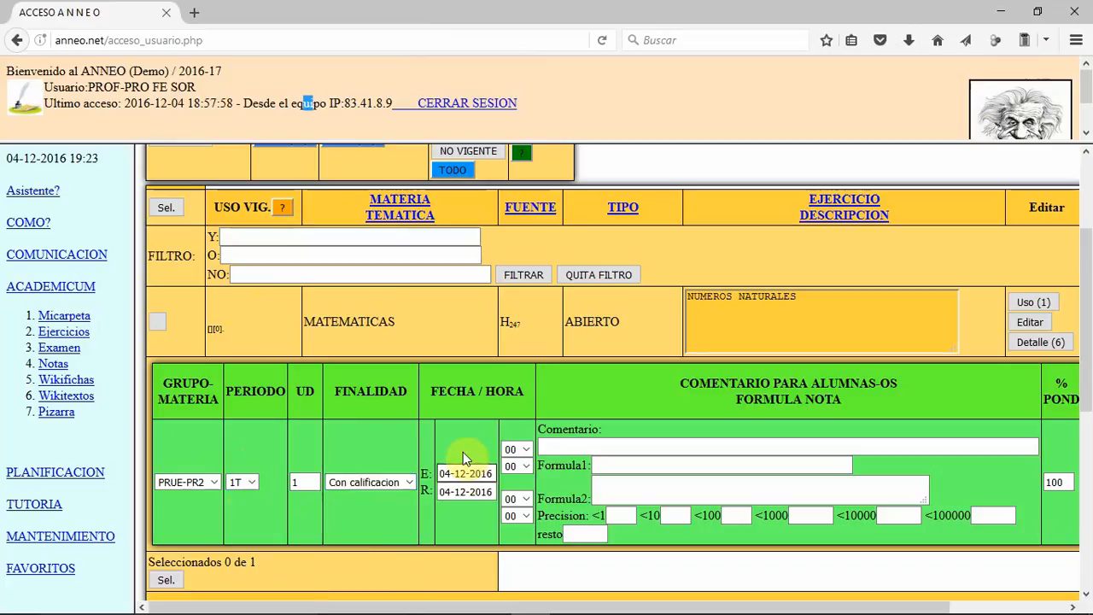
pyautogui.click(462, 492)
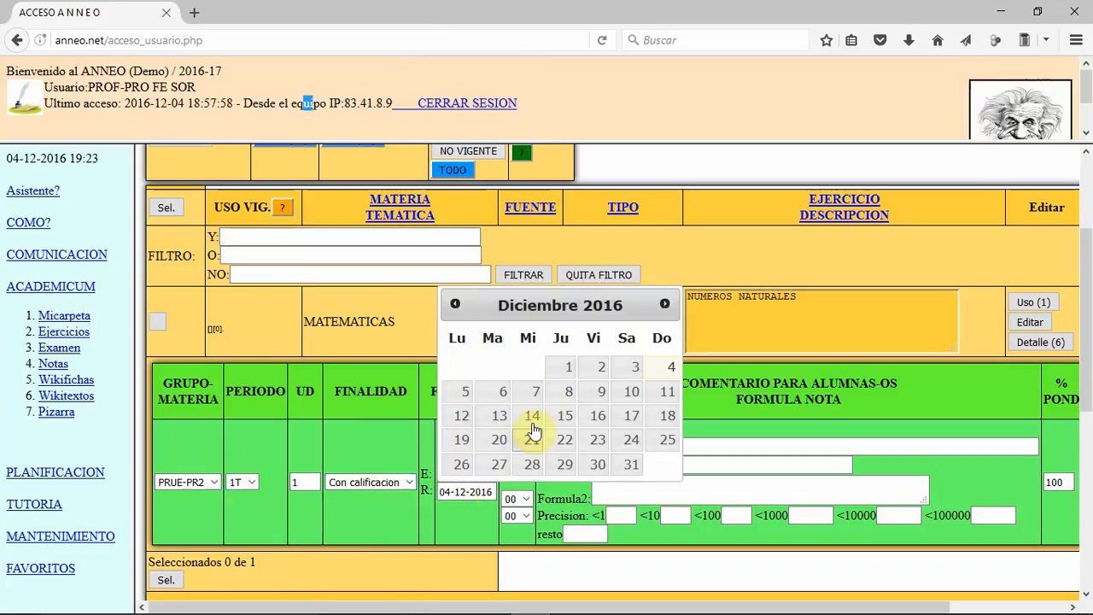
pyautogui.click(630, 468)
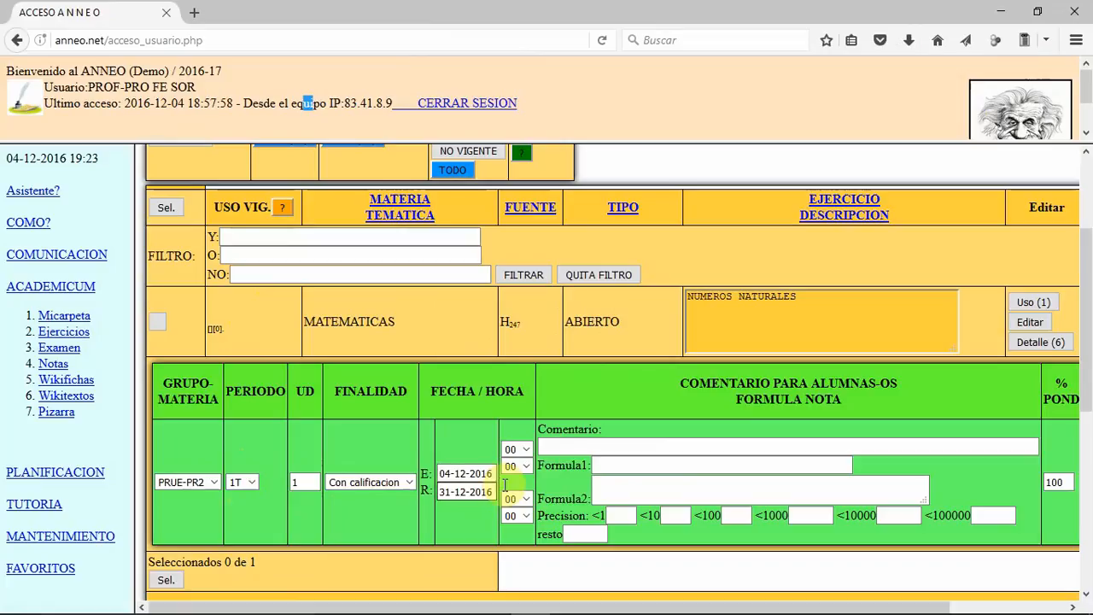
# Step: Copy the formula 10*$REC/$TPR from the help section FORMULAS ABIERTO and close the help window
pyautogui.click(617, 468)
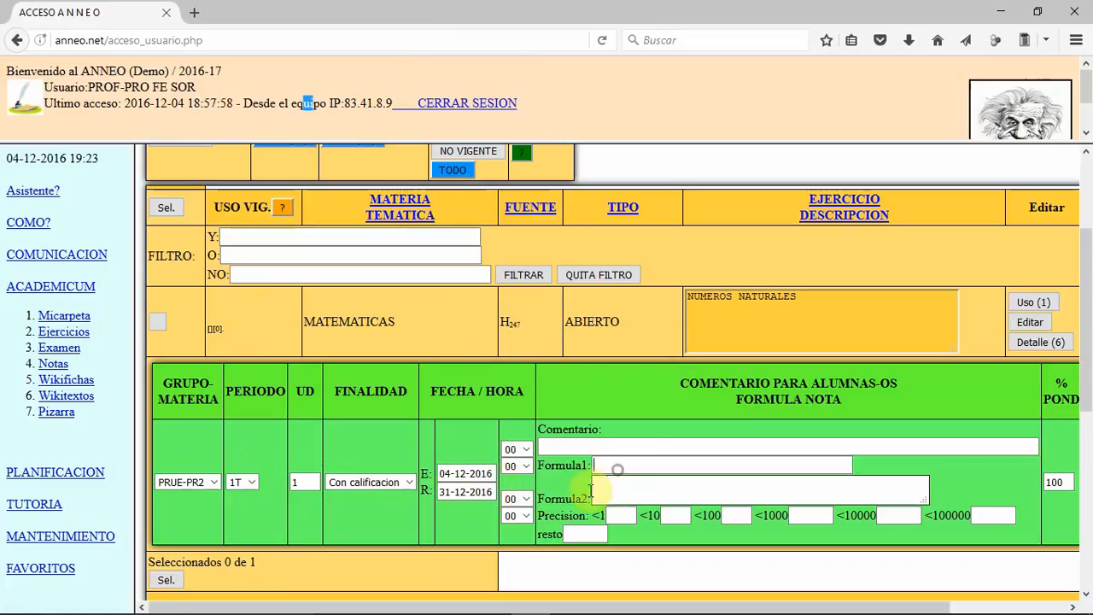
pyautogui.click(517, 446)
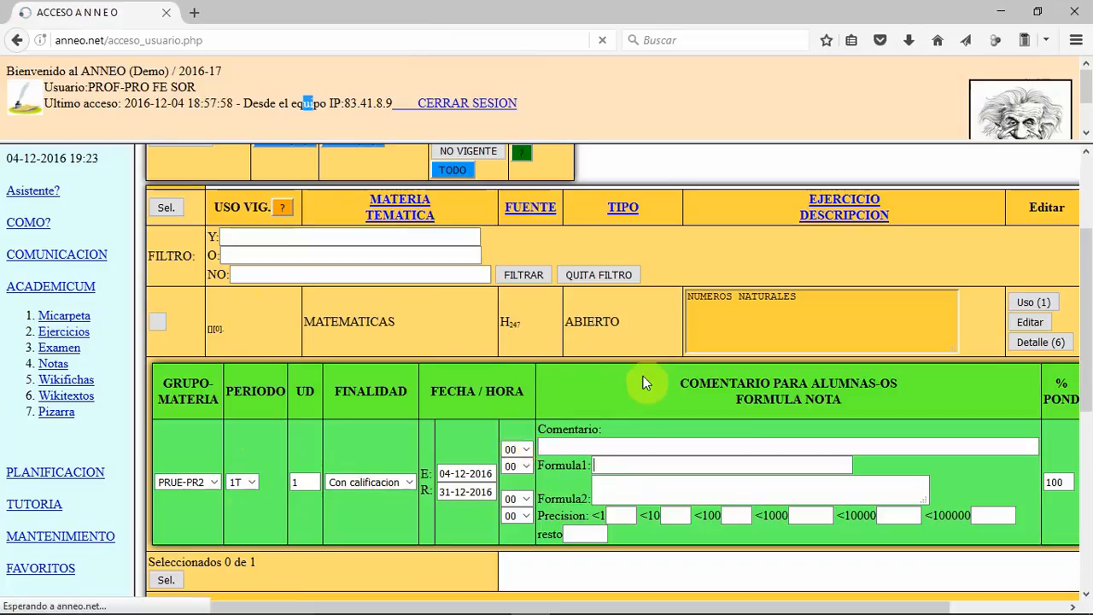
pyautogui.click(569, 465)
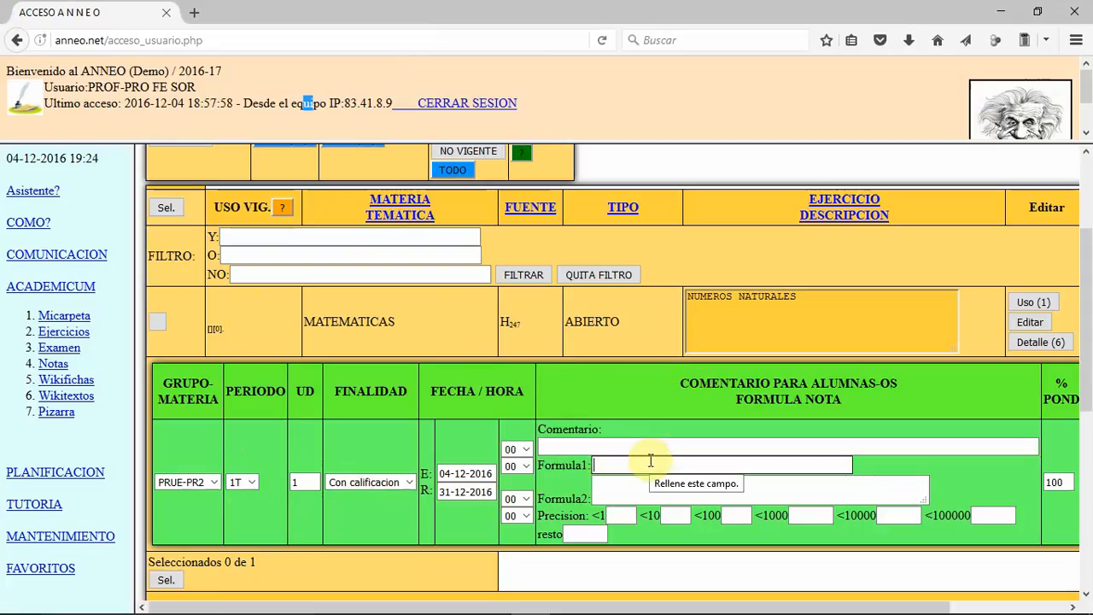
pyautogui.scroll(3, 651, 461)
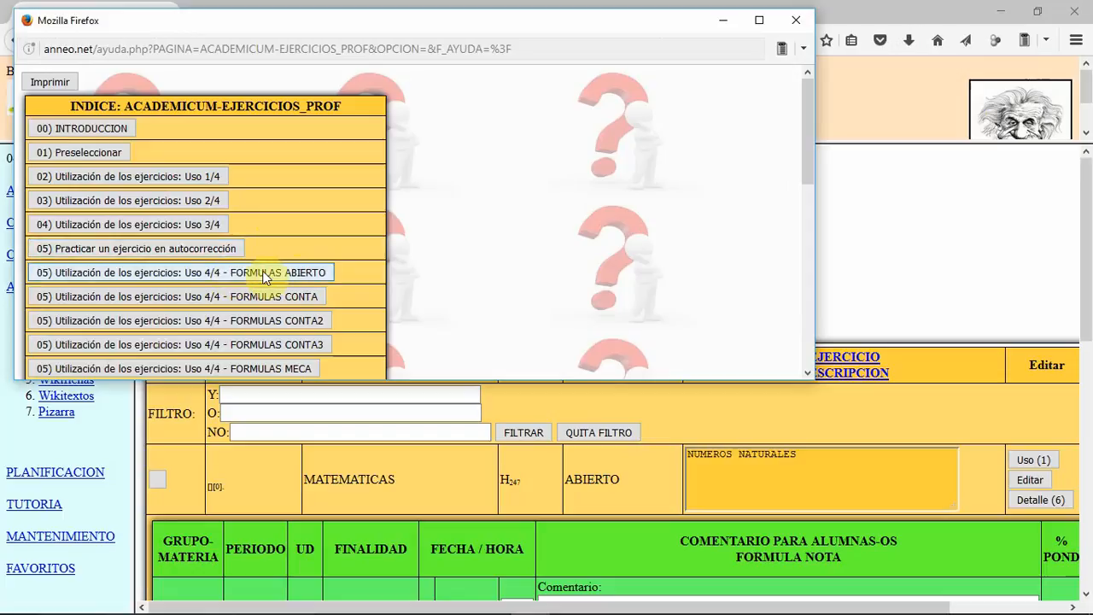
pyautogui.click(267, 276)
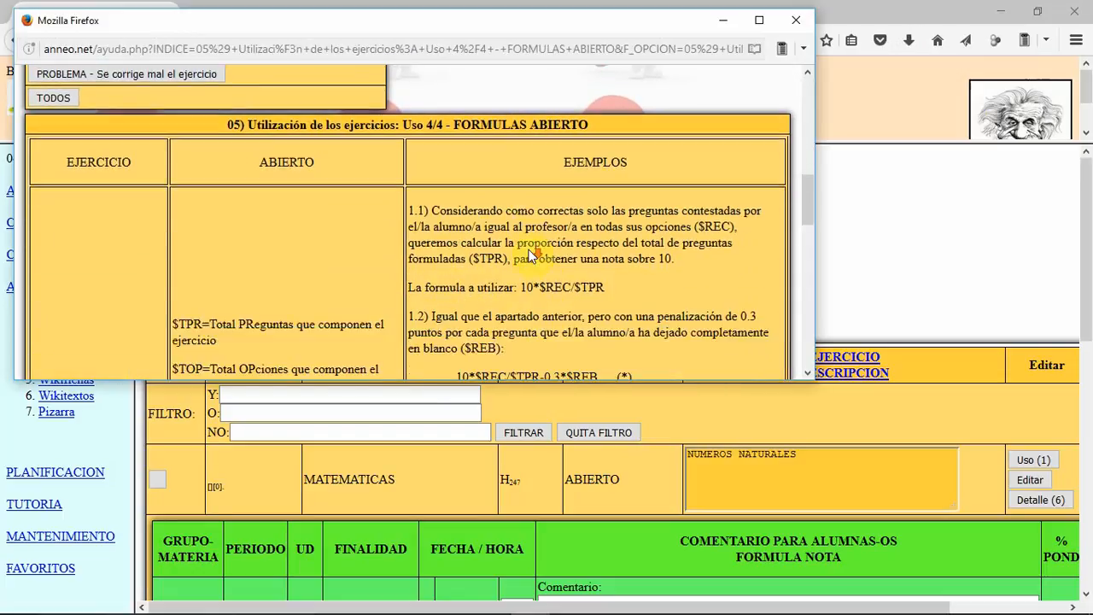
pyautogui.scroll(-2, 529, 249)
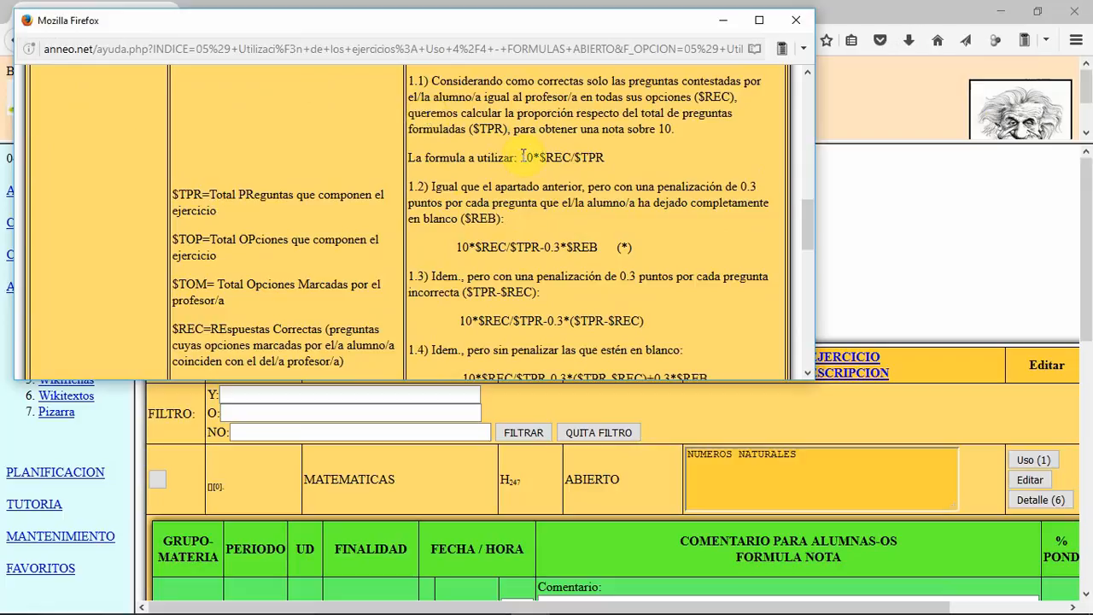
pyautogui.moveTo(522, 157); pyautogui.dragTo(602, 168)
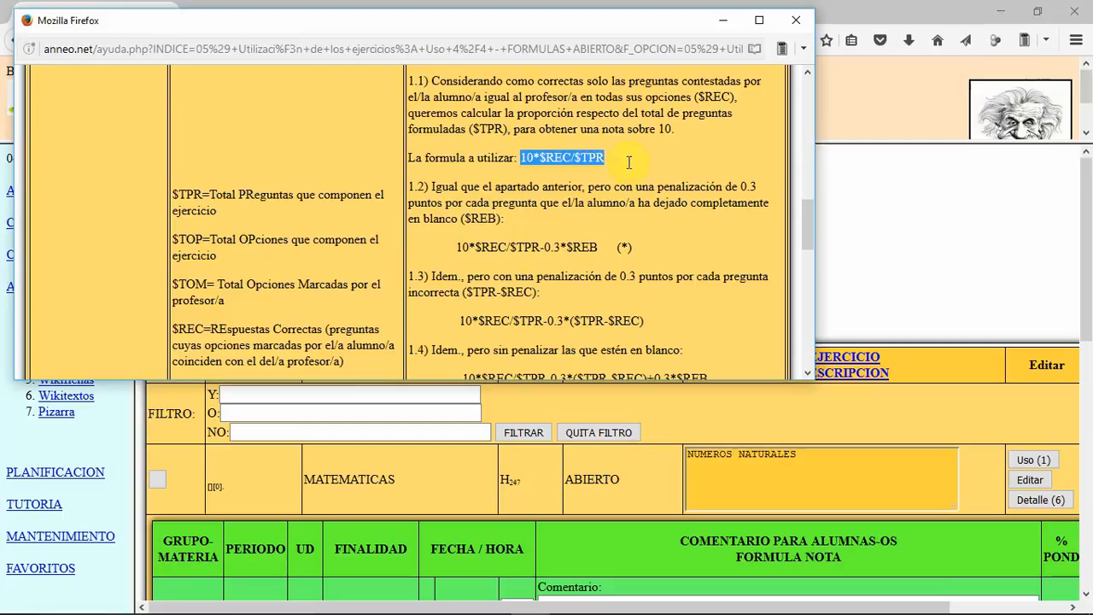
pyautogui.rightClick(586, 158)
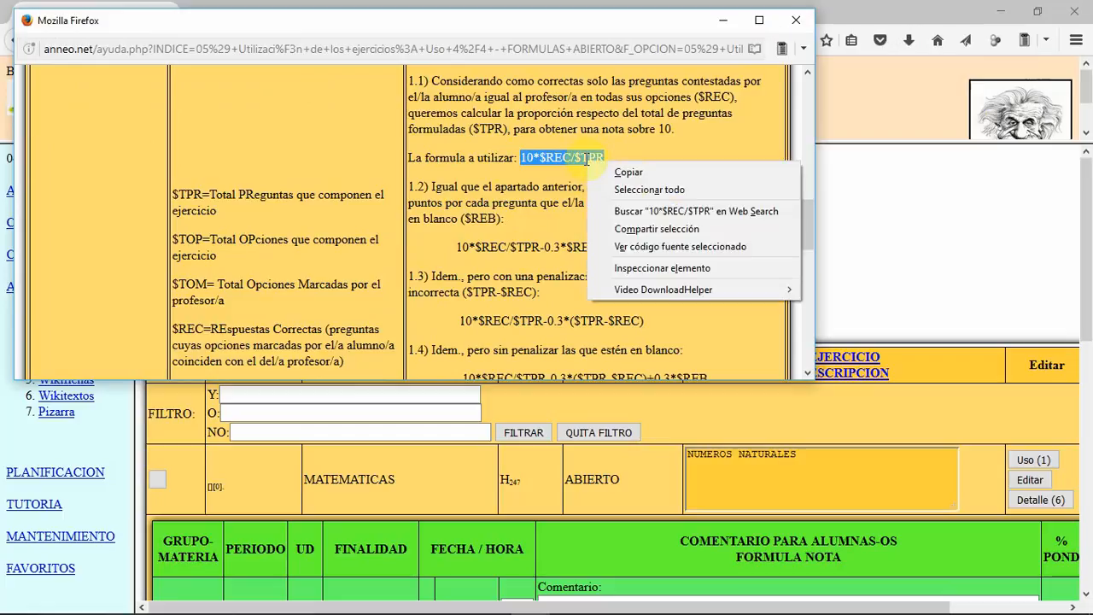
pyautogui.click(629, 174)
pyautogui.click(793, 23)
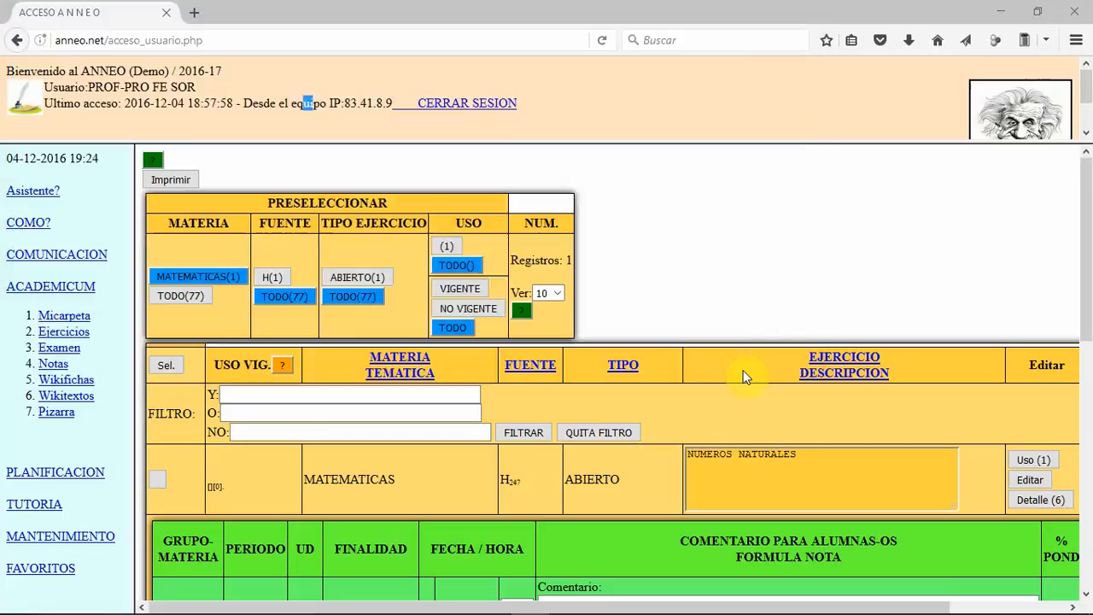
# Step: Paste 10*$REC/$TPR as Formula1 of the exercise's use and save the use
pyautogui.scroll(-5, 732, 378)
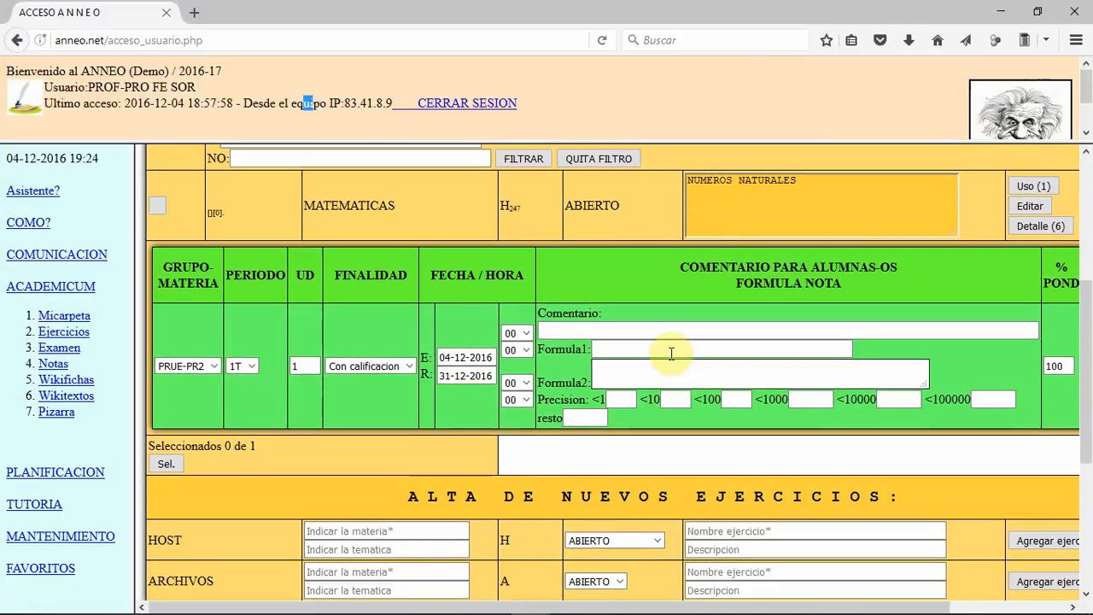
pyautogui.click(671, 352)
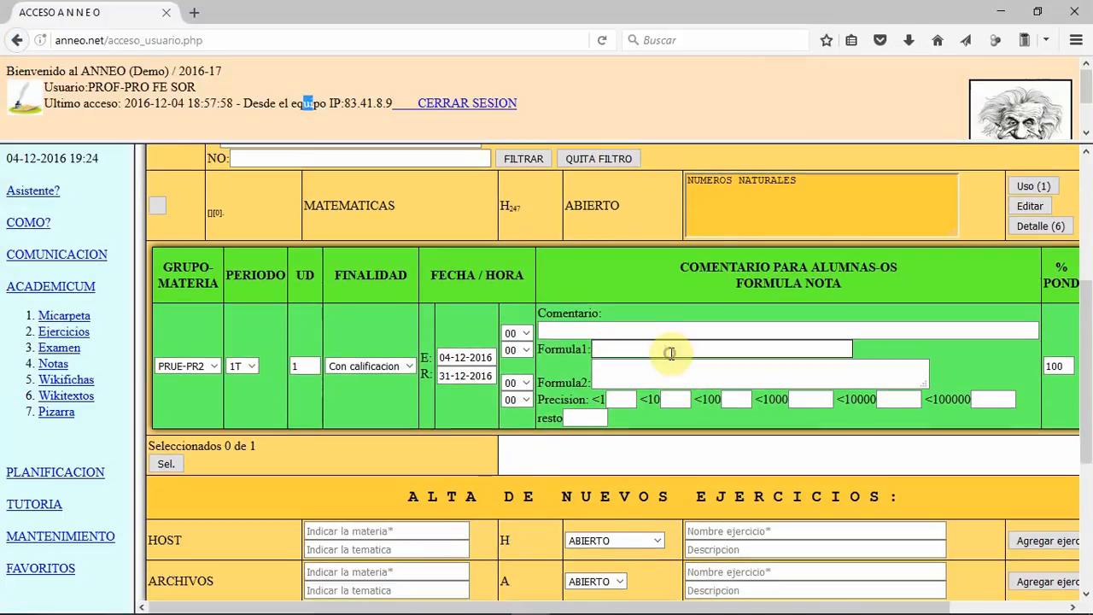
pyautogui.rightClick(675, 350)
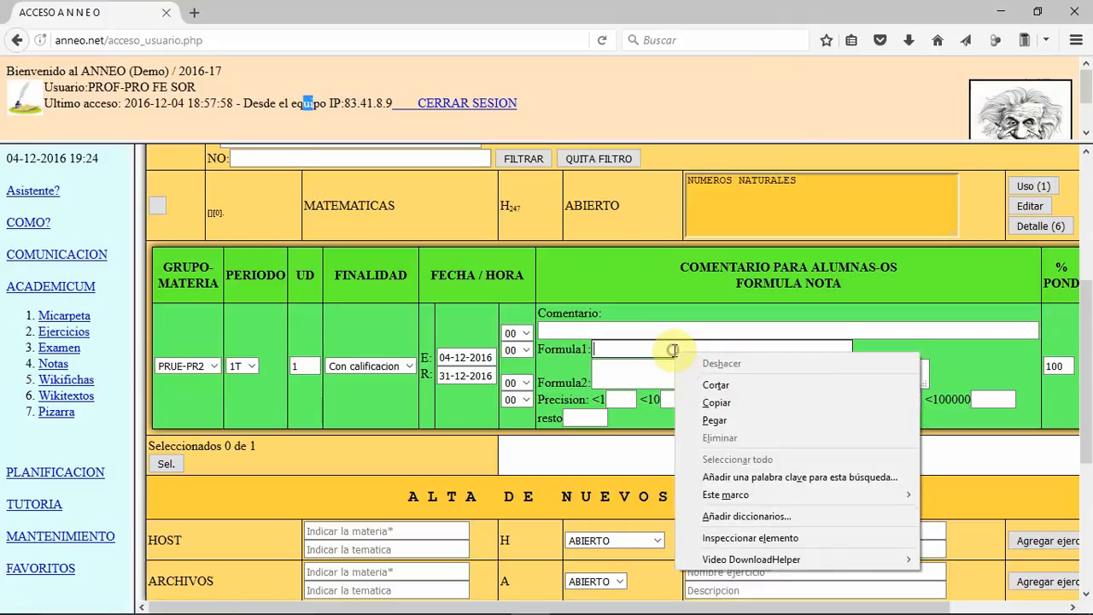
pyautogui.click(728, 418)
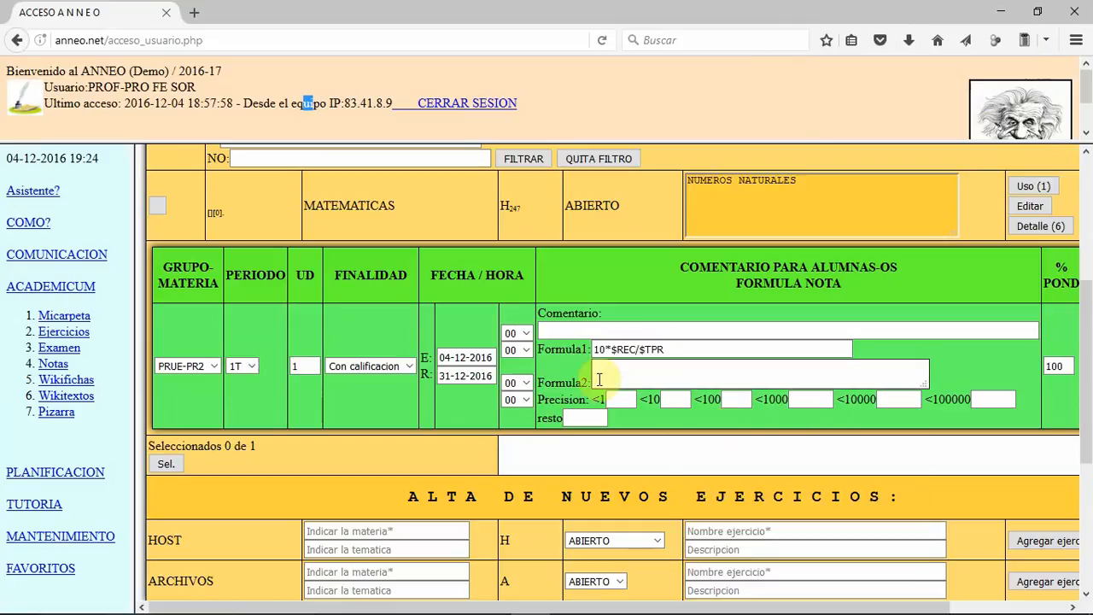
pyautogui.moveTo(681, 603); pyautogui.dragTo(896, 602)
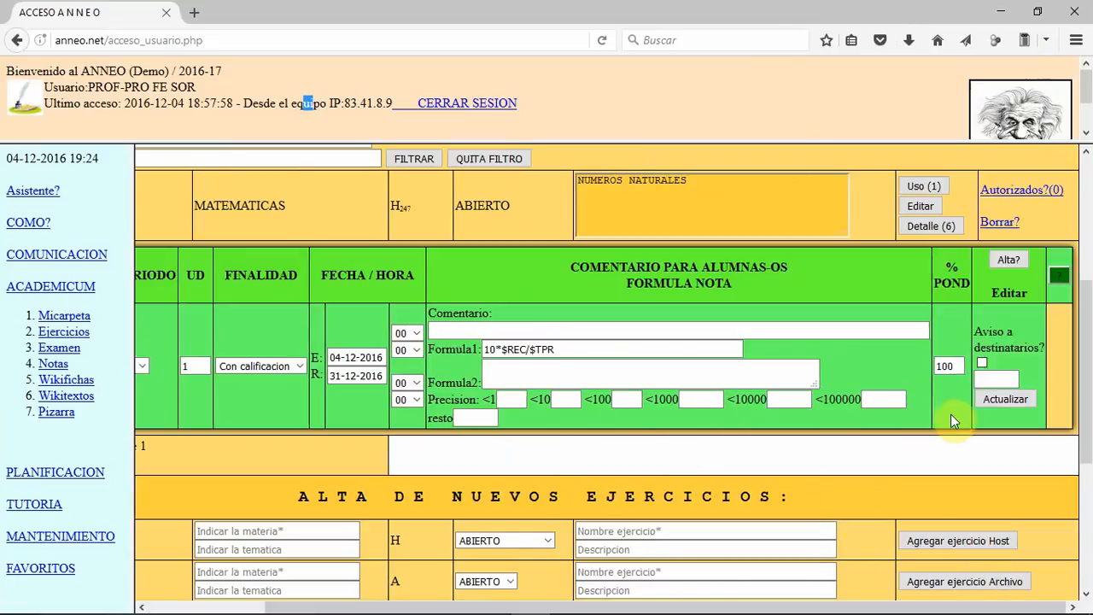
pyautogui.click(982, 399)
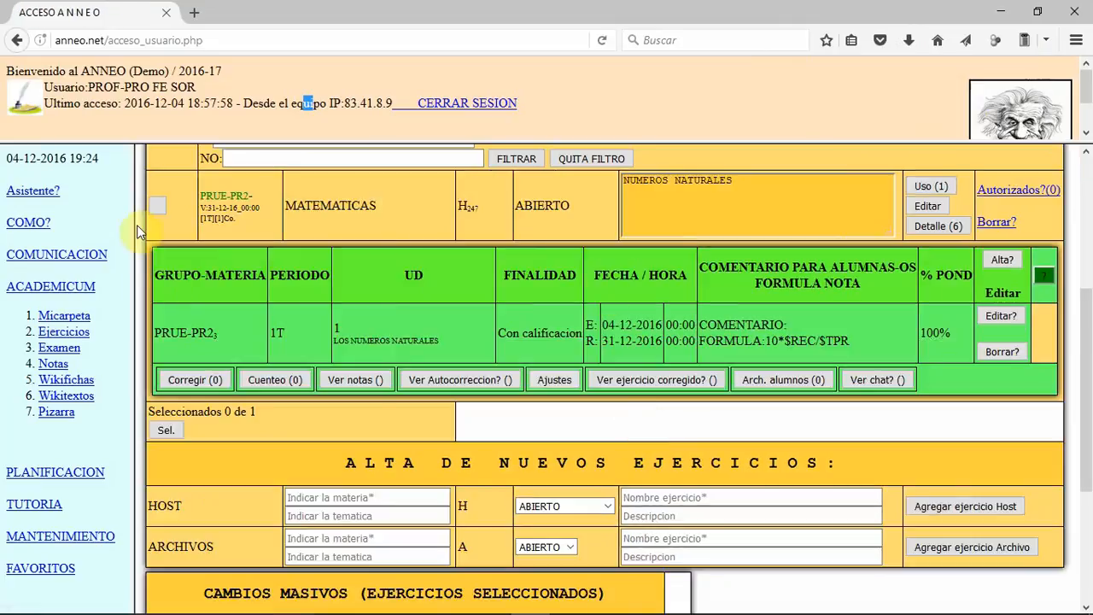
pyautogui.click(243, 197)
pyautogui.moveTo(241, 196)
pyautogui.mouseDown()
pyautogui.moveTo(202, 196)
pyautogui.moveTo(249, 196)
pyautogui.mouseUp()
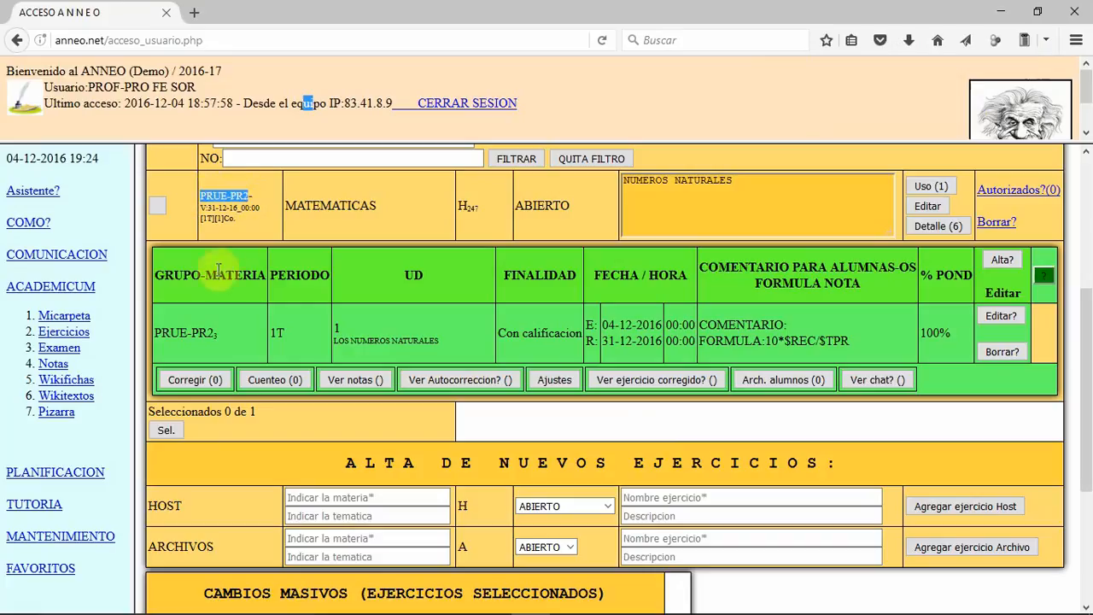
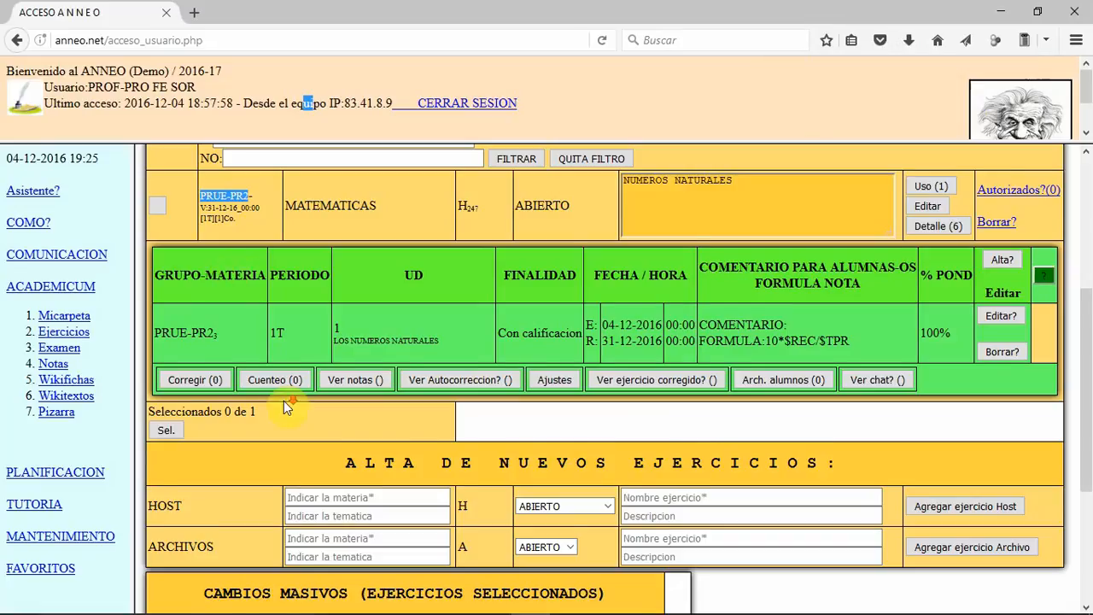
# Step: Add a new Host exercise for MATEMATICAS of type DOCUMENTO named REDACCION
pyautogui.scroll(-2, 286, 406)
pyautogui.click(308, 406)
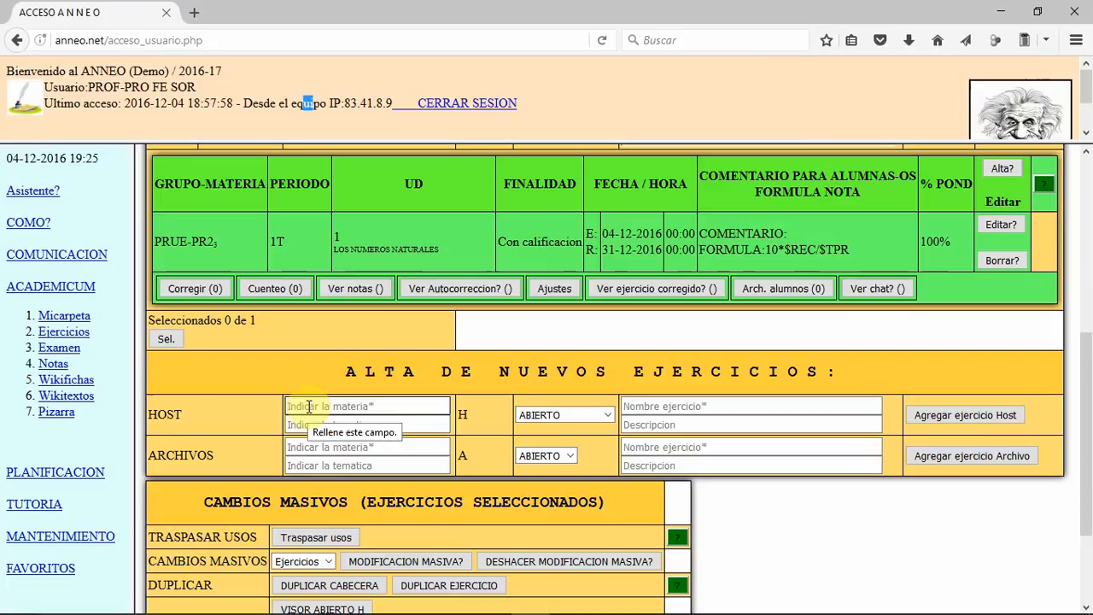
pyautogui.write('MATEMATICAS')
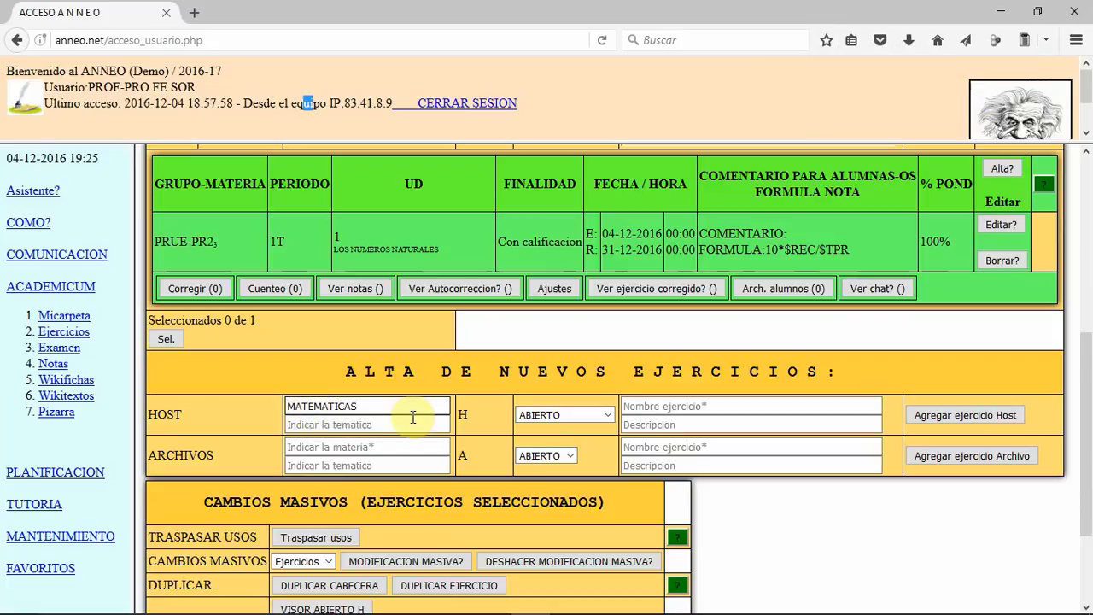
pyautogui.click(538, 409)
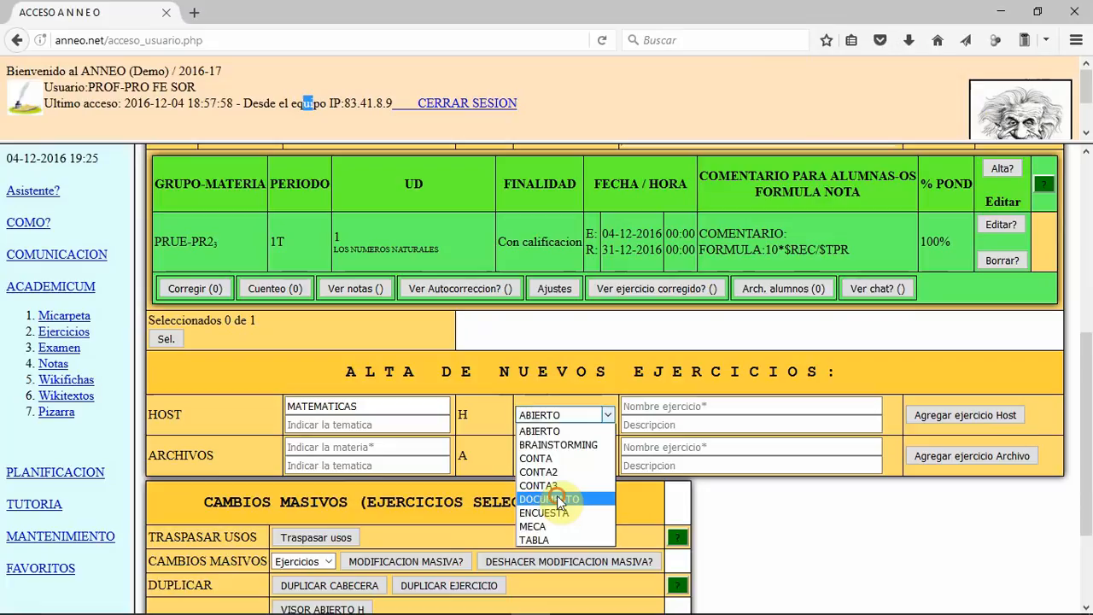
pyautogui.click(555, 499)
pyautogui.click(646, 405)
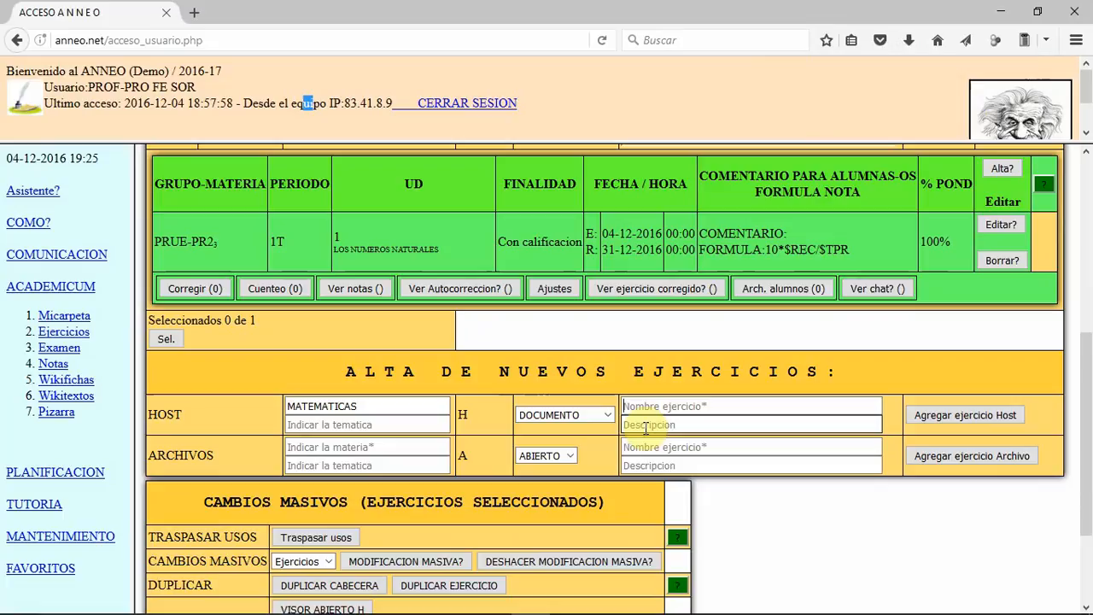
pyautogui.write('REDACCION')
pyautogui.click(1001, 416)
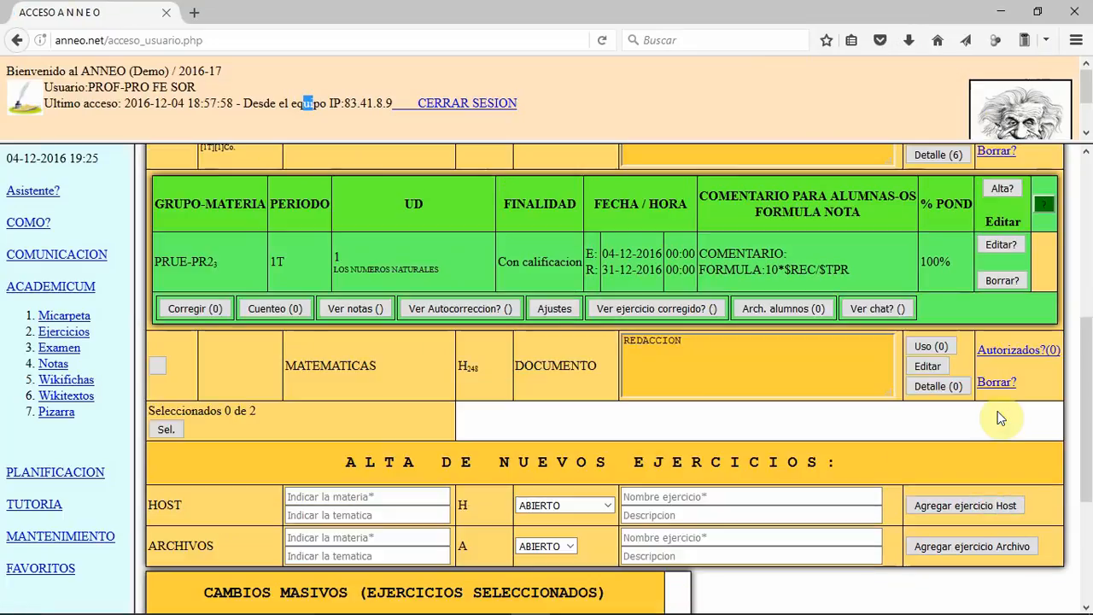
# Step: View only the DOCUMENTO exercises in the preselection and return to showing all exercise types
pyautogui.scroll(5, 939, 375)
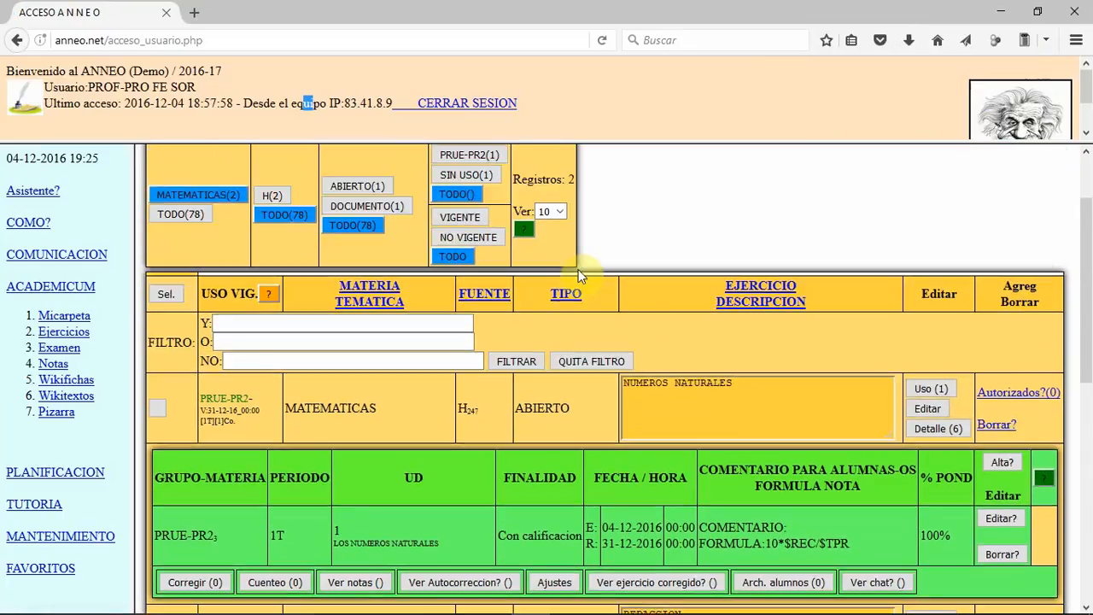
pyautogui.scroll(-4, 531, 360)
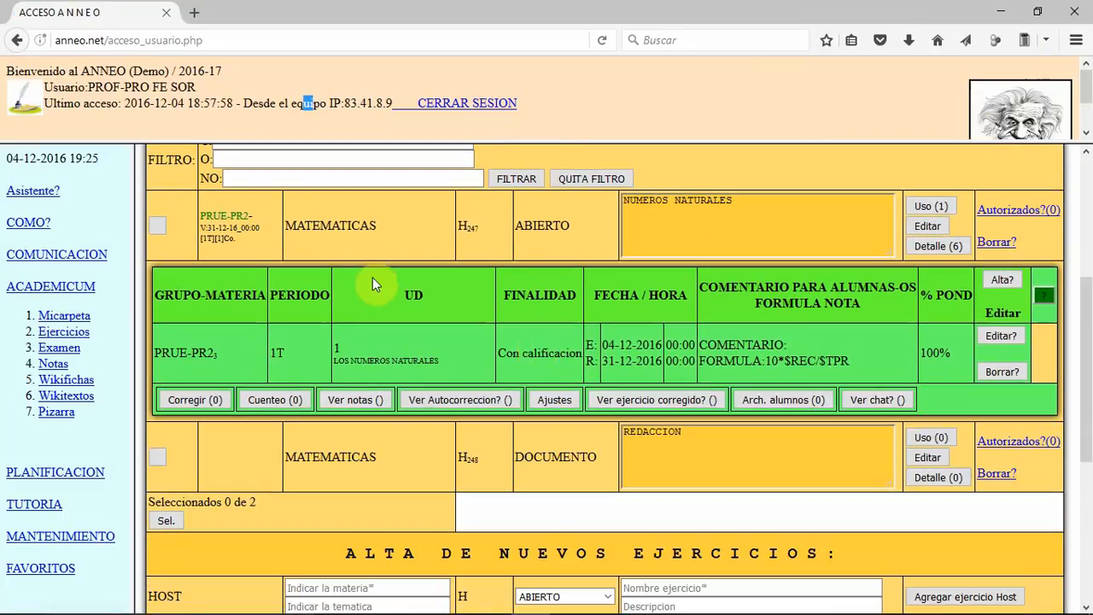
pyautogui.scroll(4, 373, 281)
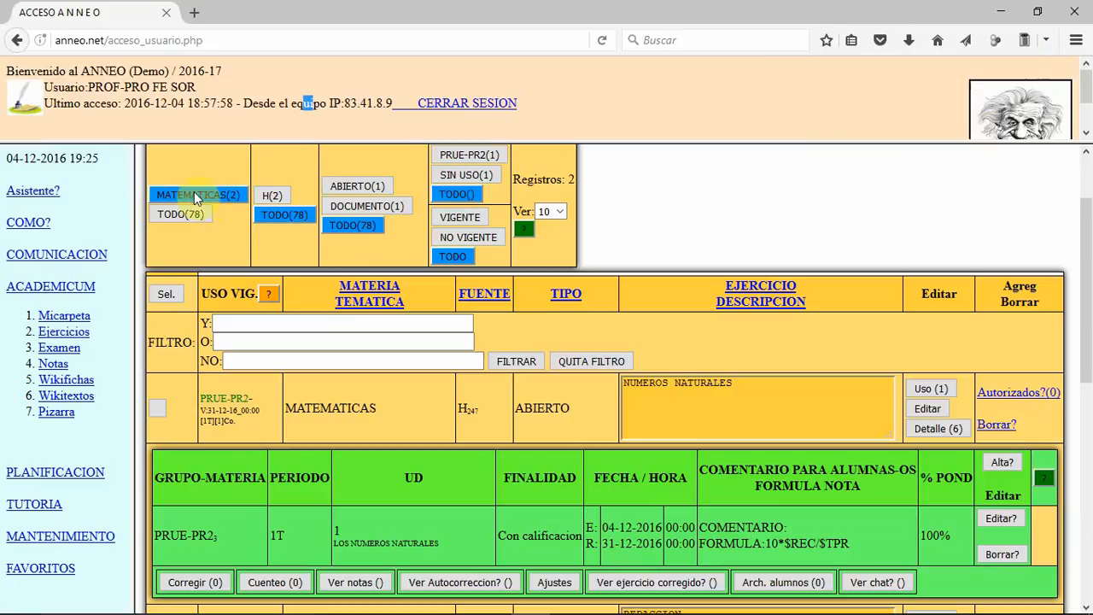
pyautogui.click(377, 209)
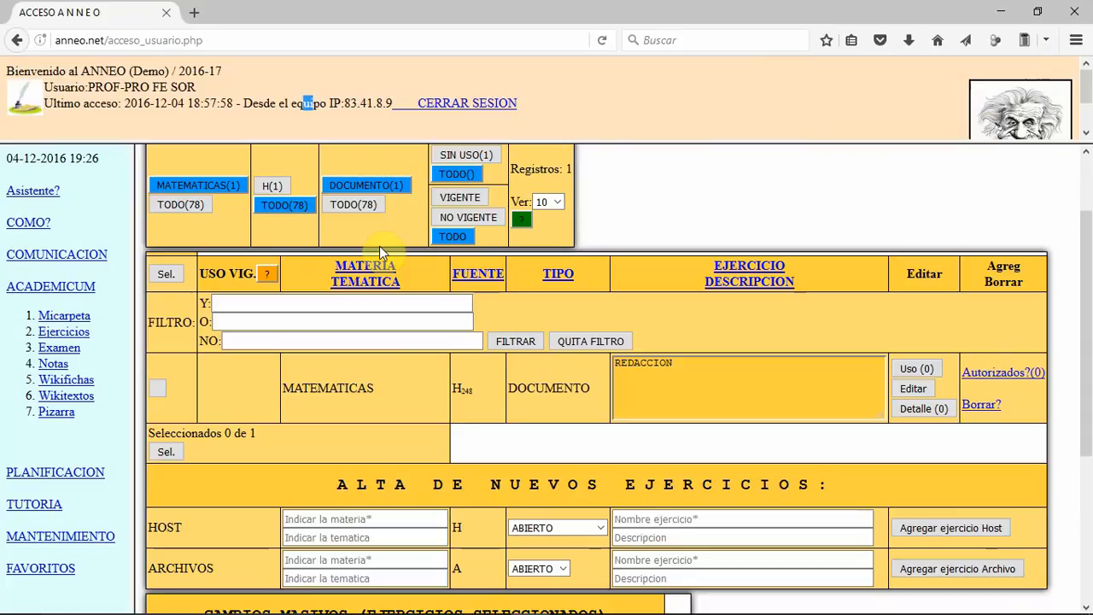
pyautogui.click(365, 205)
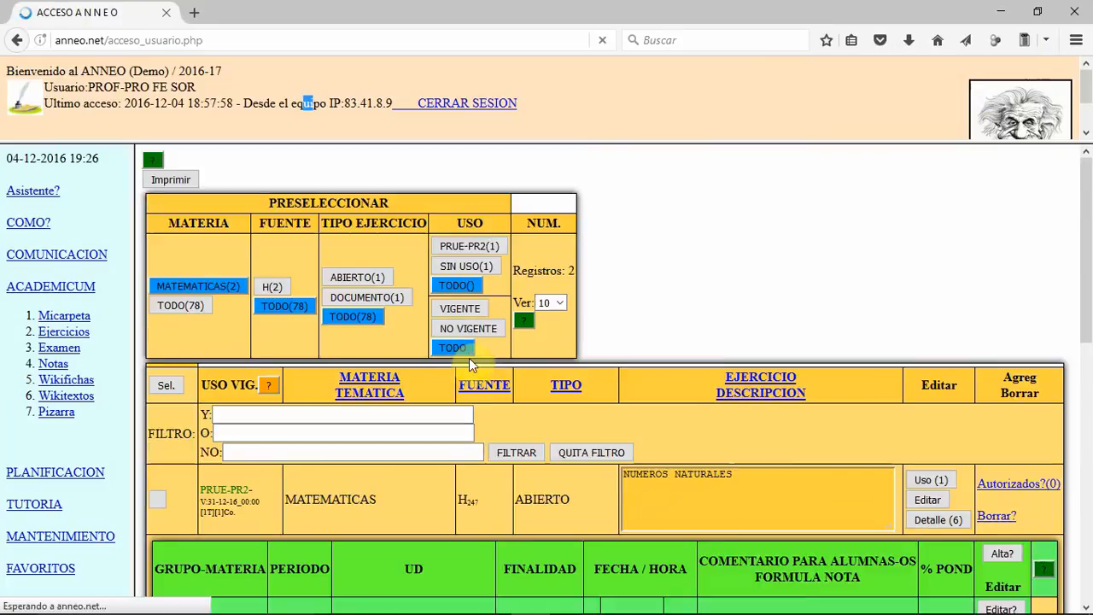
pyautogui.scroll(-2, 544, 410)
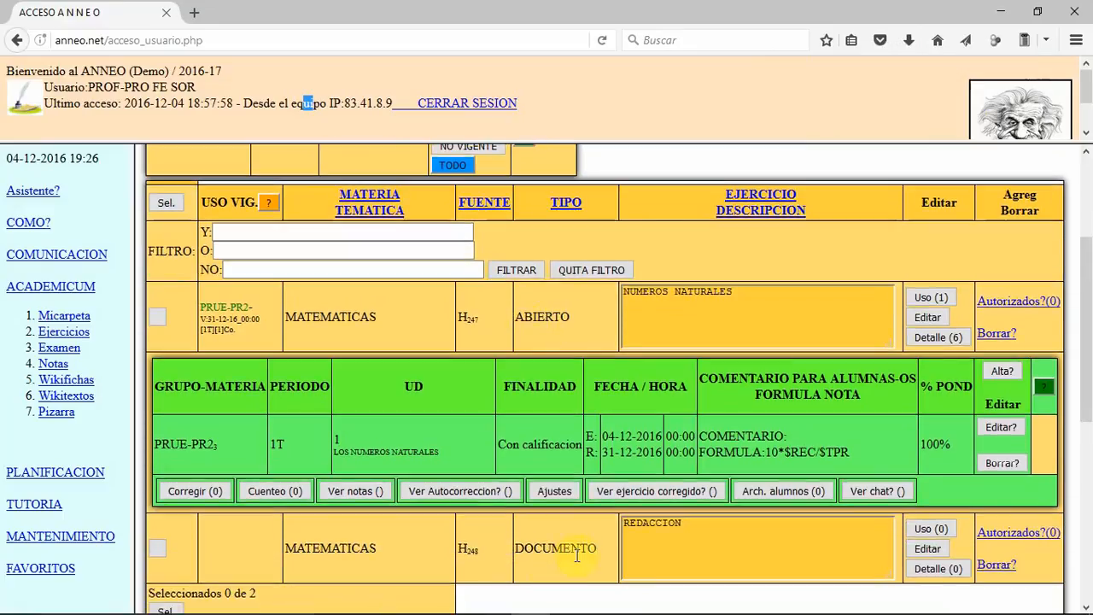
# Step: Collapse the uses of NUMEROS NATURALES, open the detail of REDACCION and add the index entry 01) INTRODUCCION
pyautogui.click(929, 299)
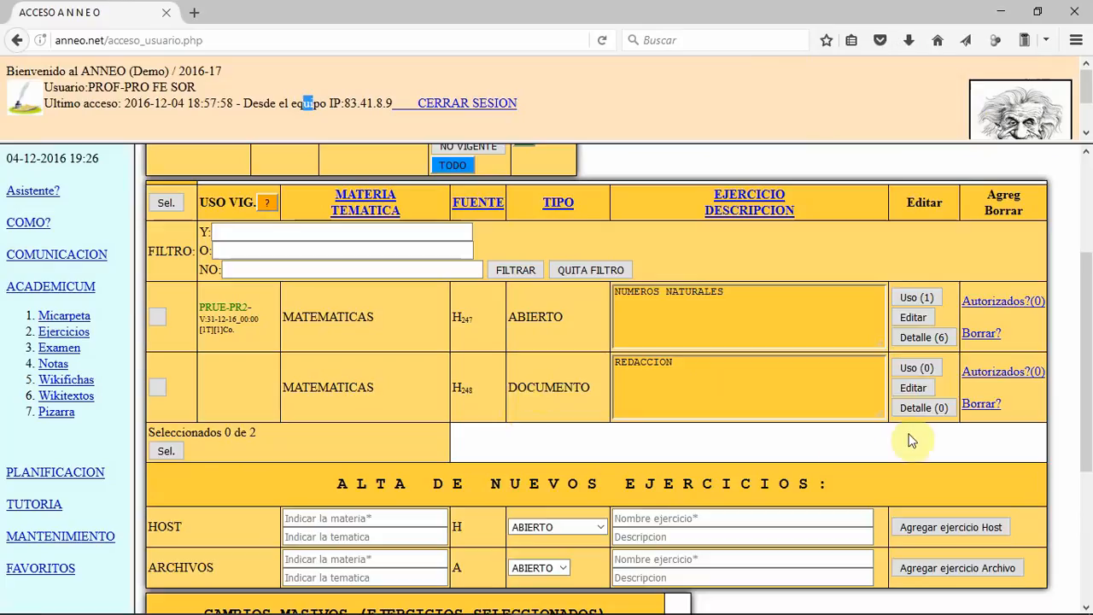
pyautogui.click(922, 408)
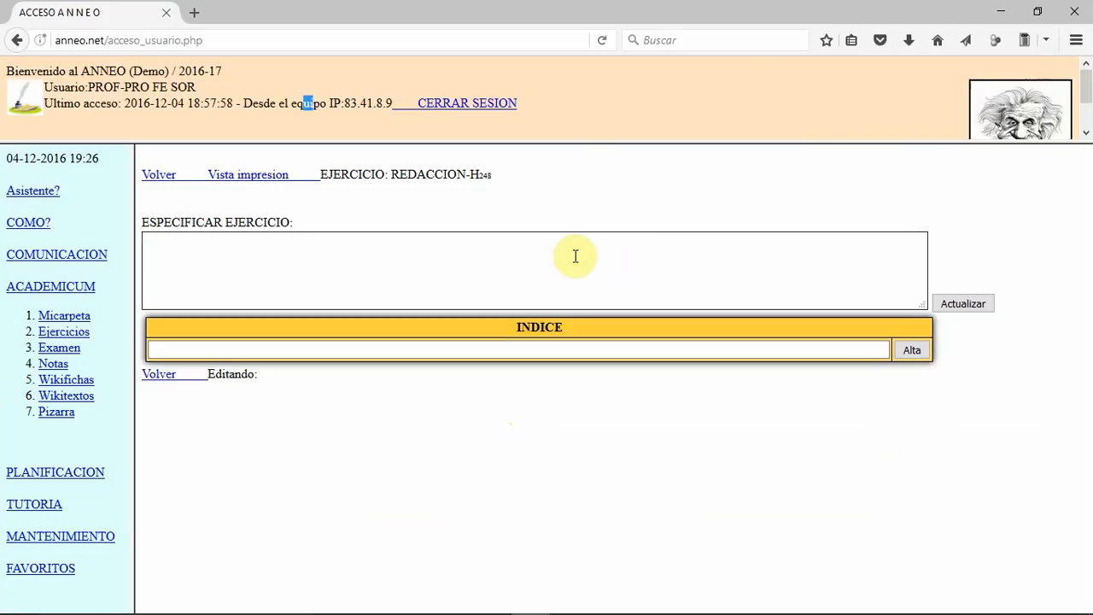
pyautogui.click(496, 346)
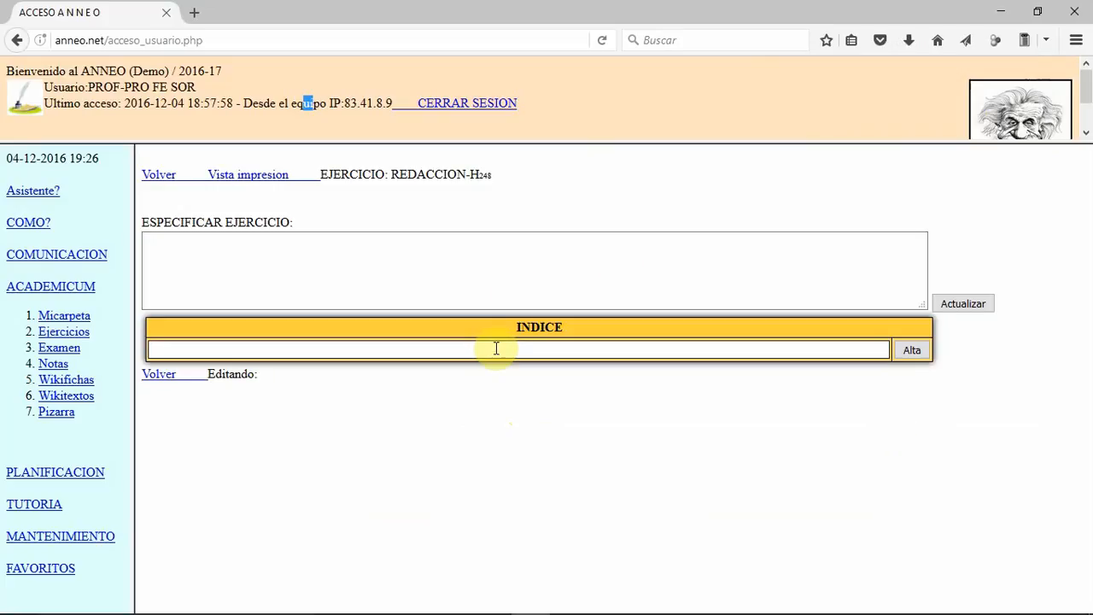
pyautogui.write('01) INTRODUCCION')
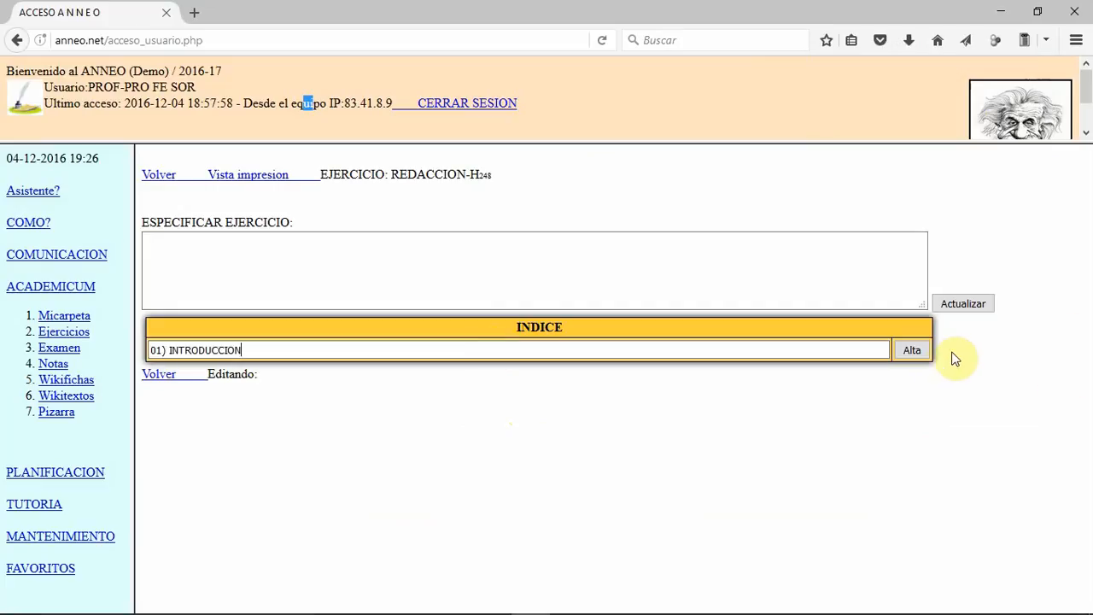
pyautogui.click(911, 350)
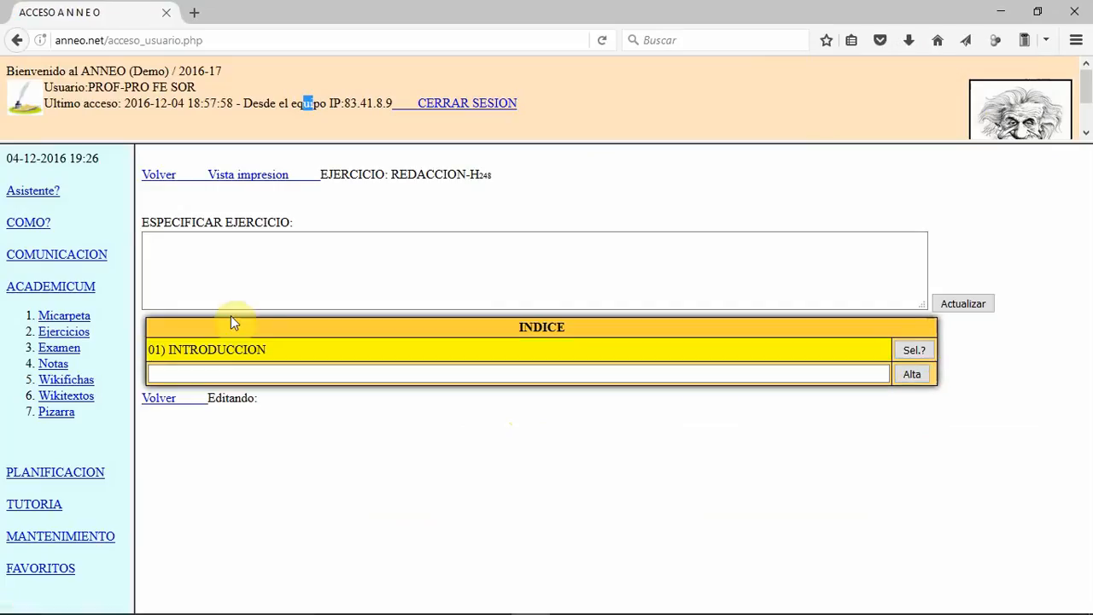
# Step: Add the entries 02) DESARROLLO and 03) CONCLUSION to the index of REDACCION
pyautogui.click(215, 376)
pyautogui.write('02)')
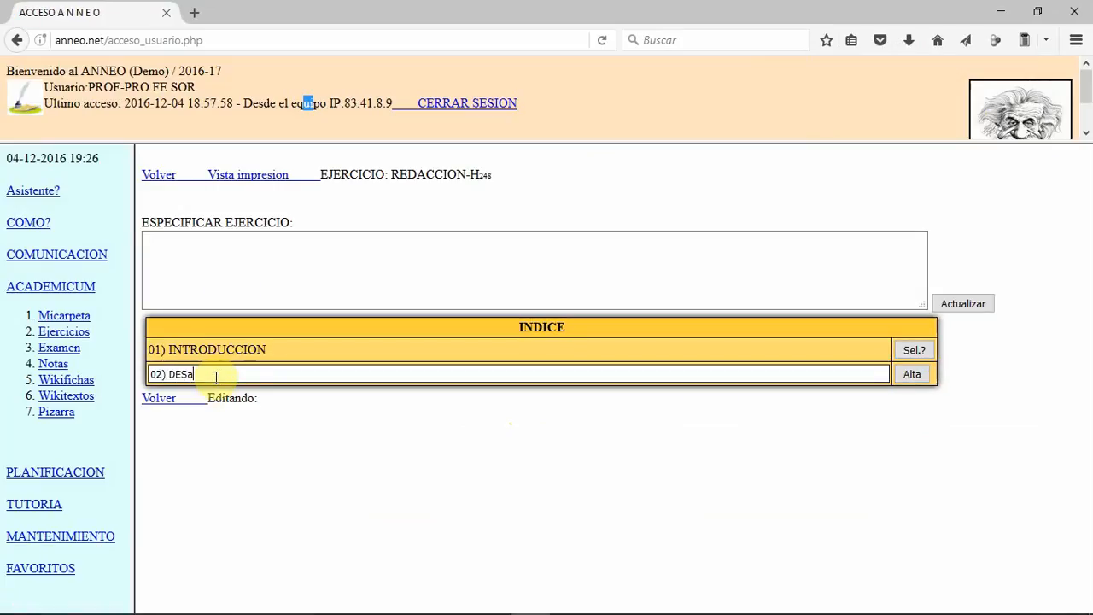
pyautogui.write(' DESARROLLO')
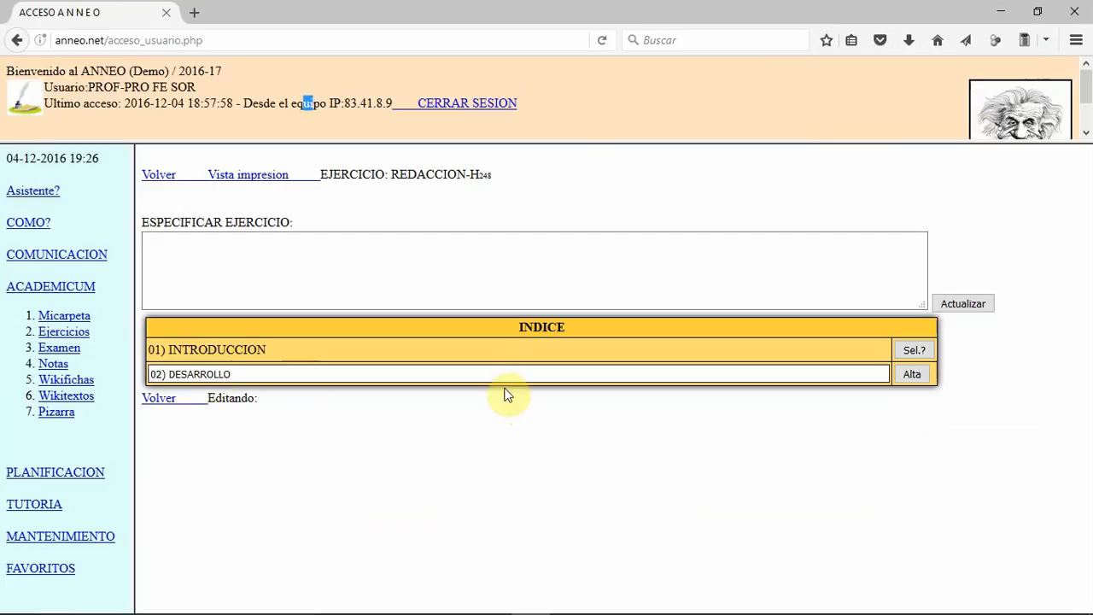
pyautogui.click(911, 374)
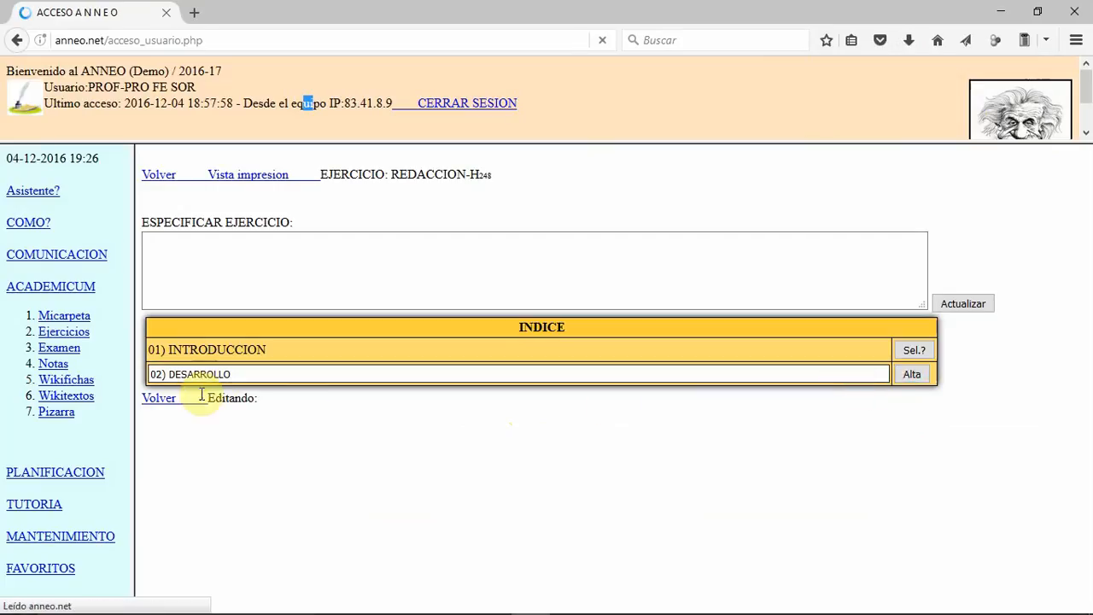
pyautogui.click(193, 400)
pyautogui.write('03')
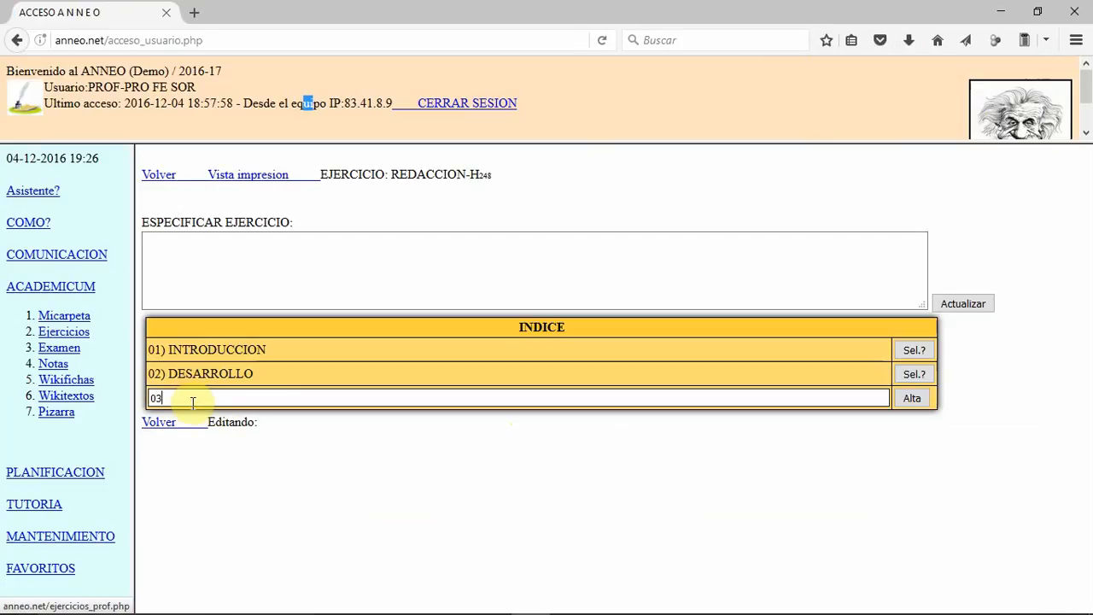
pyautogui.write(') CONCLUSION')
pyautogui.click(901, 398)
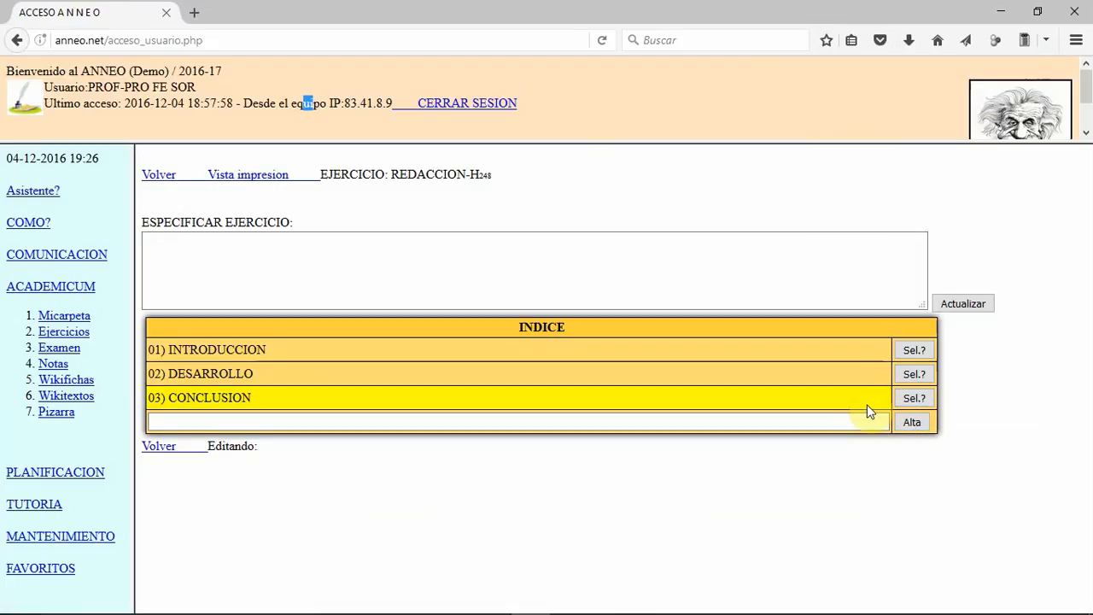
# Step: Enter "Hacer una redacción sobre los números naturales de no más de 5 folios" as the exercise specification and update it
pyautogui.click(583, 254)
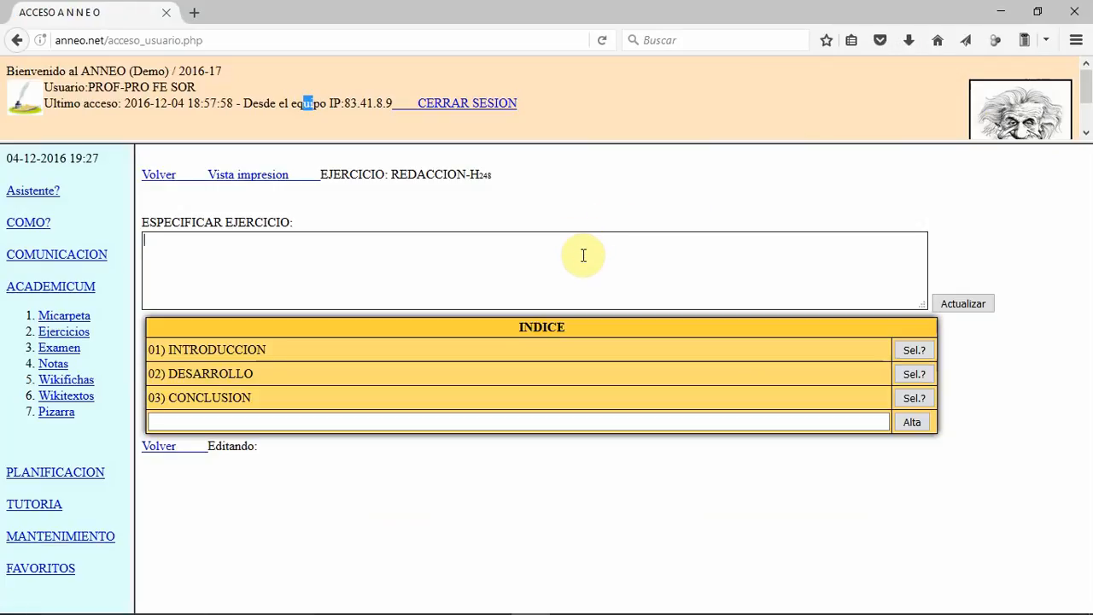
pyautogui.write('Ek')
pyautogui.press('BackSpace')
pyautogui.press('BackSpace')
pyautogui.write('Hacer una redacción sobre l')
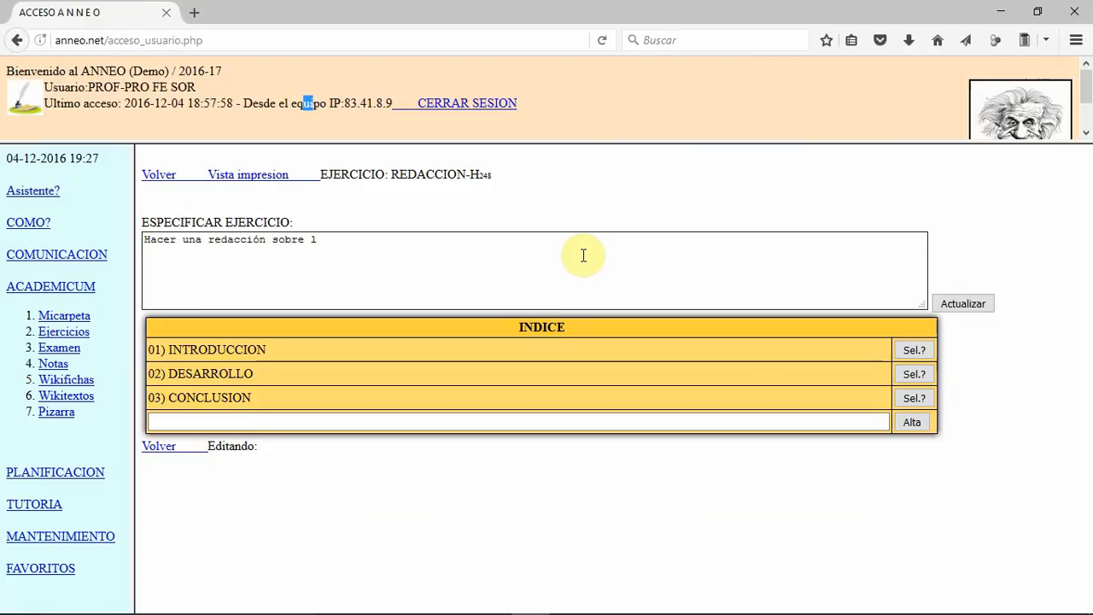
pyautogui.write('os números naturales')
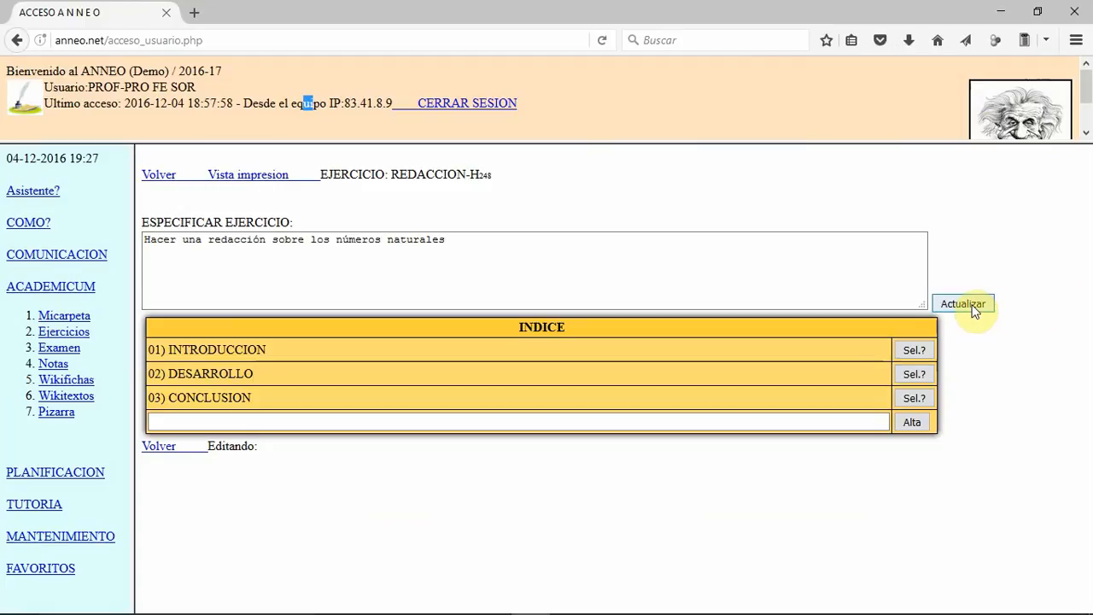
pyautogui.write(' de')
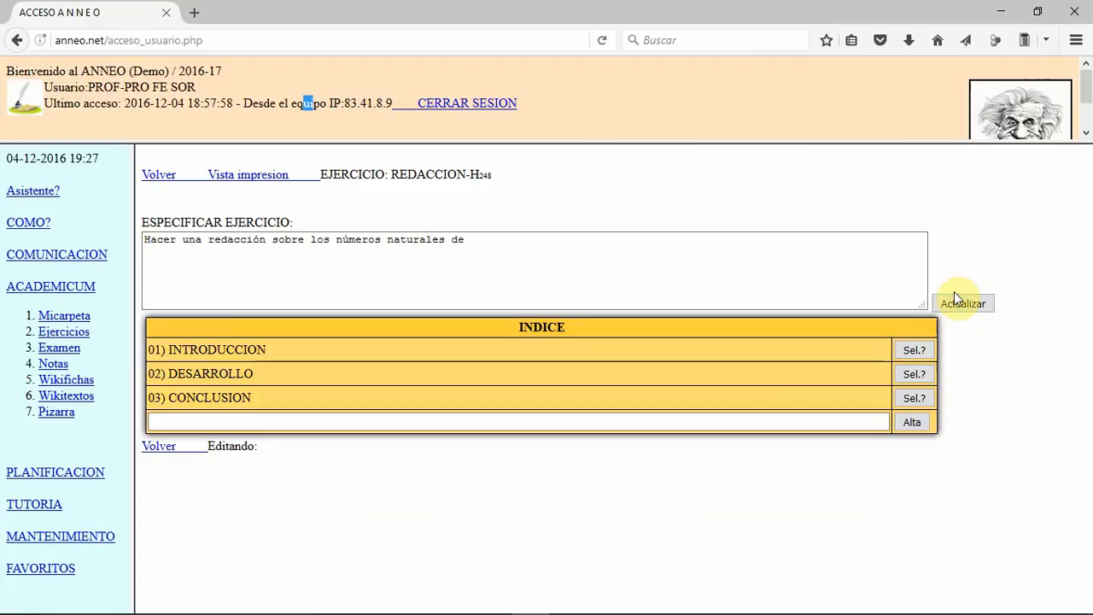
pyautogui.write(' a')
pyautogui.press('BackSpace')
pyautogui.press('BackSpace')
pyautogui.write('no más de 5 fotol')
pyautogui.write('o')
pyautogui.press('BackSpace')
pyautogui.press('BackSpace')
pyautogui.press('BackSpace')
pyautogui.press('BackSpace')
pyautogui.write('lios')
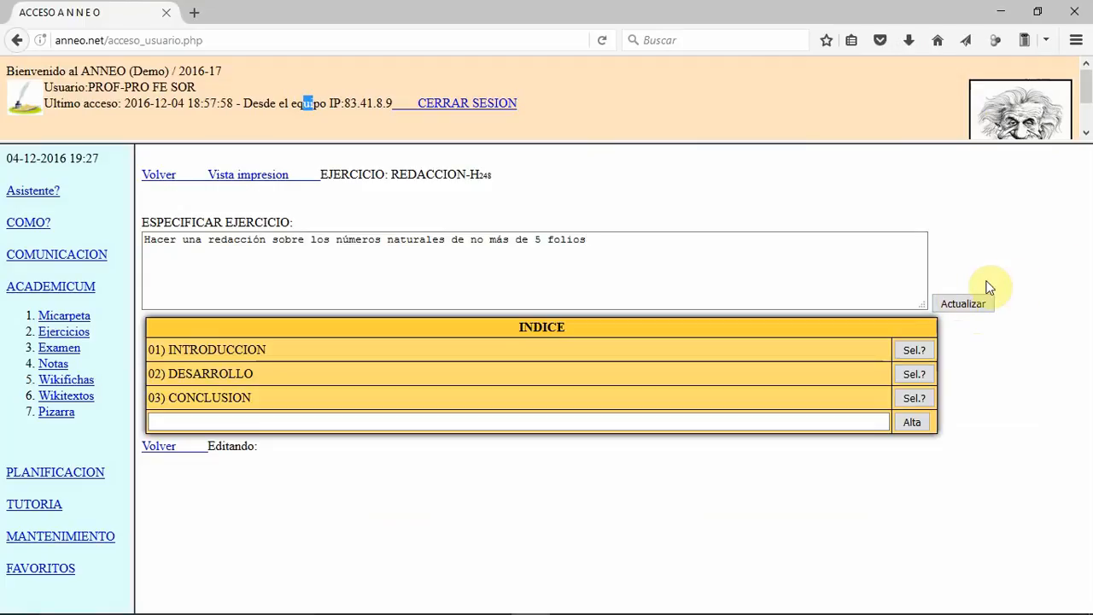
pyautogui.click(948, 304)
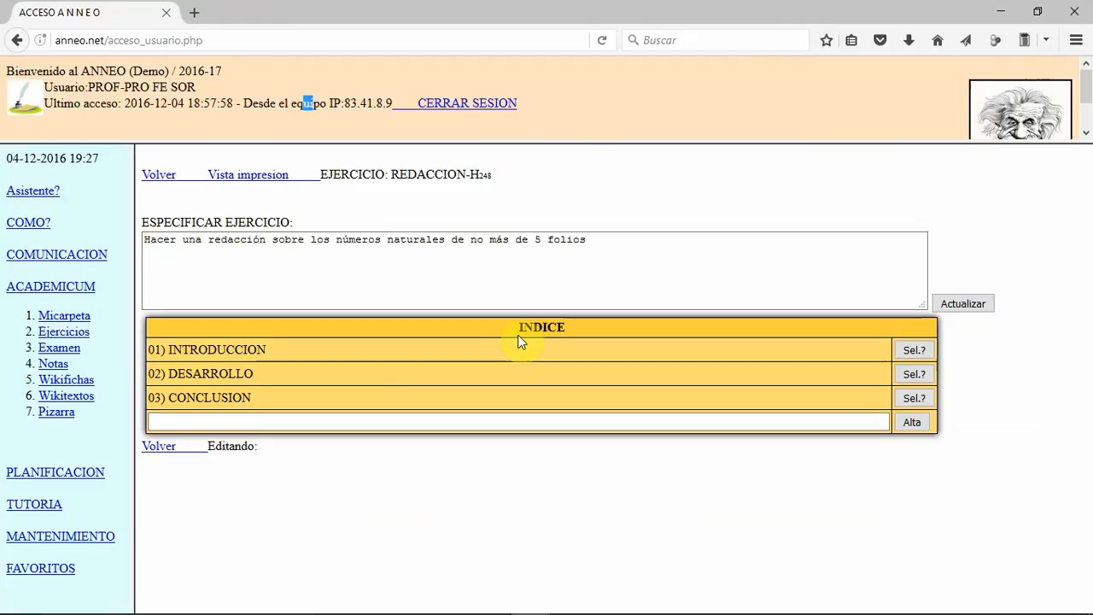
# Step: Return to the exercise list and start a new use of REDACCION for group PRUE-PR2 in period 1T
pyautogui.click(164, 449)
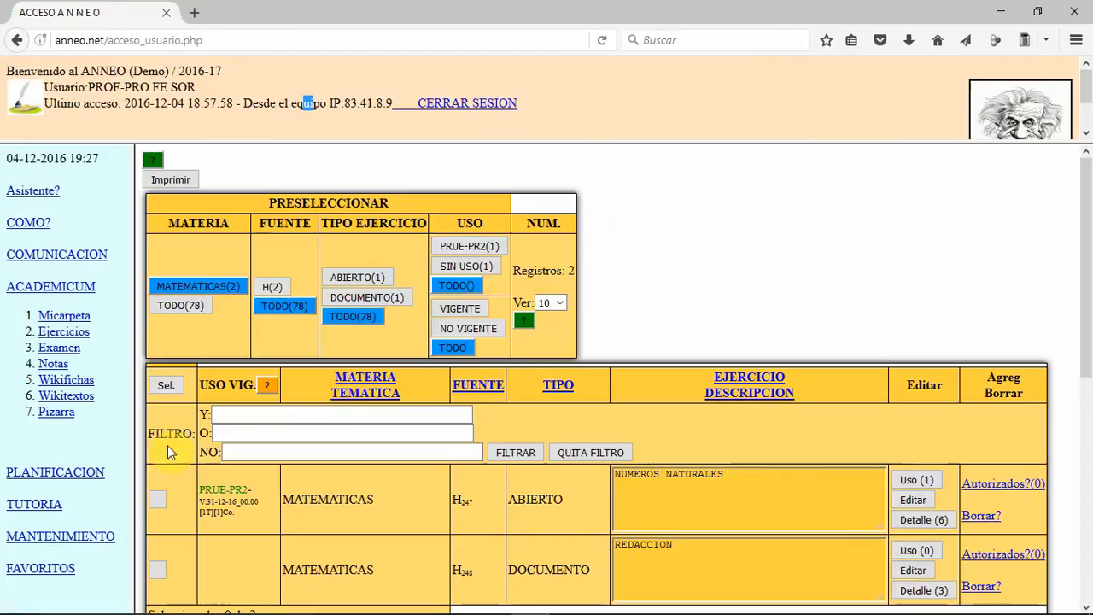
pyautogui.scroll(-2, 358, 431)
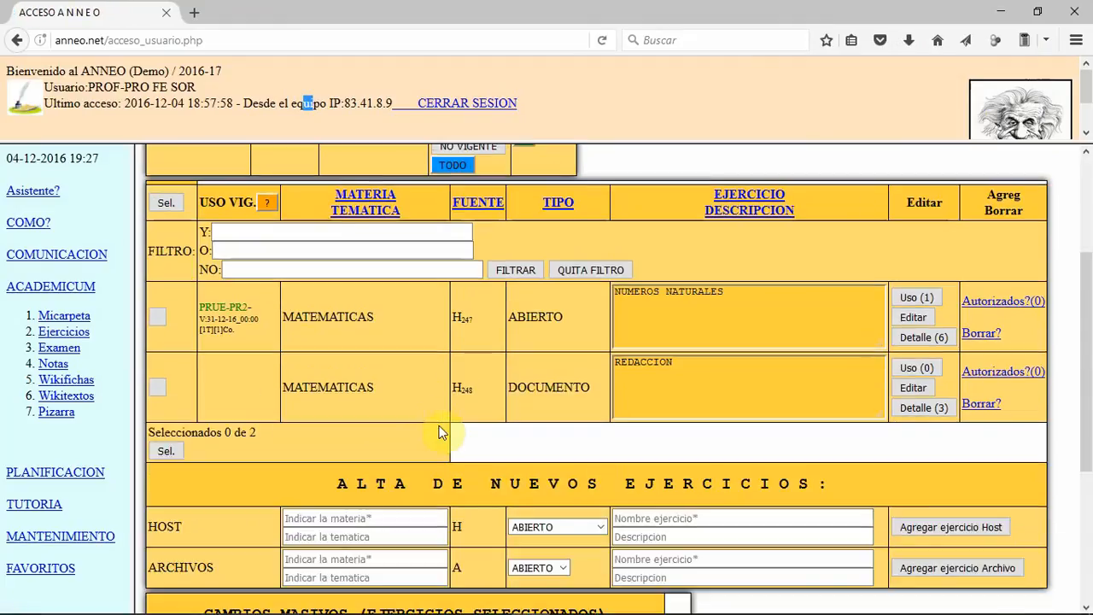
pyautogui.click(906, 368)
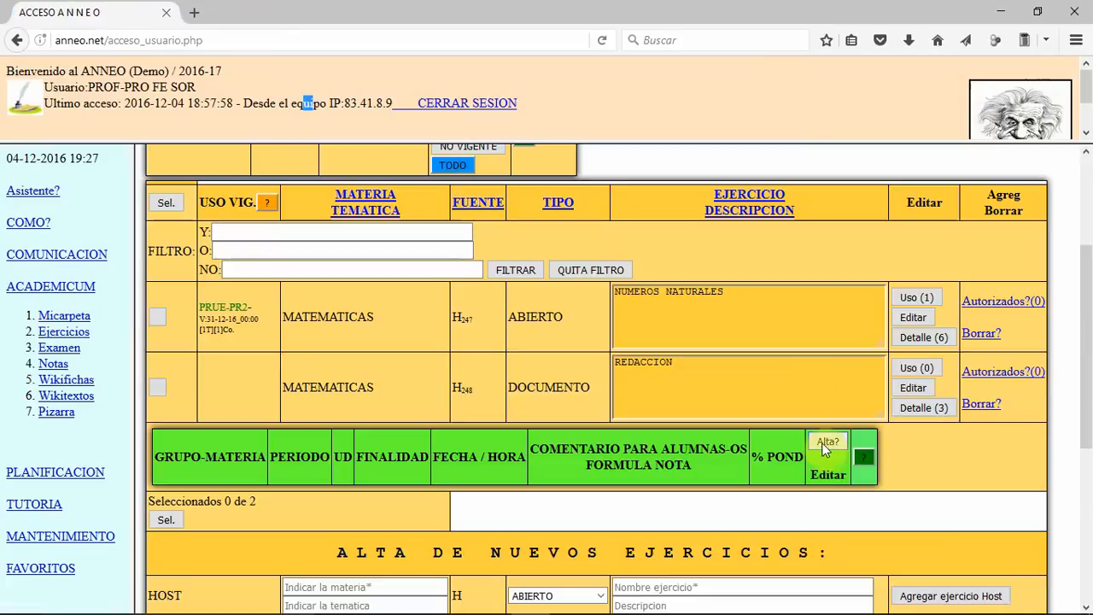
pyautogui.click(820, 441)
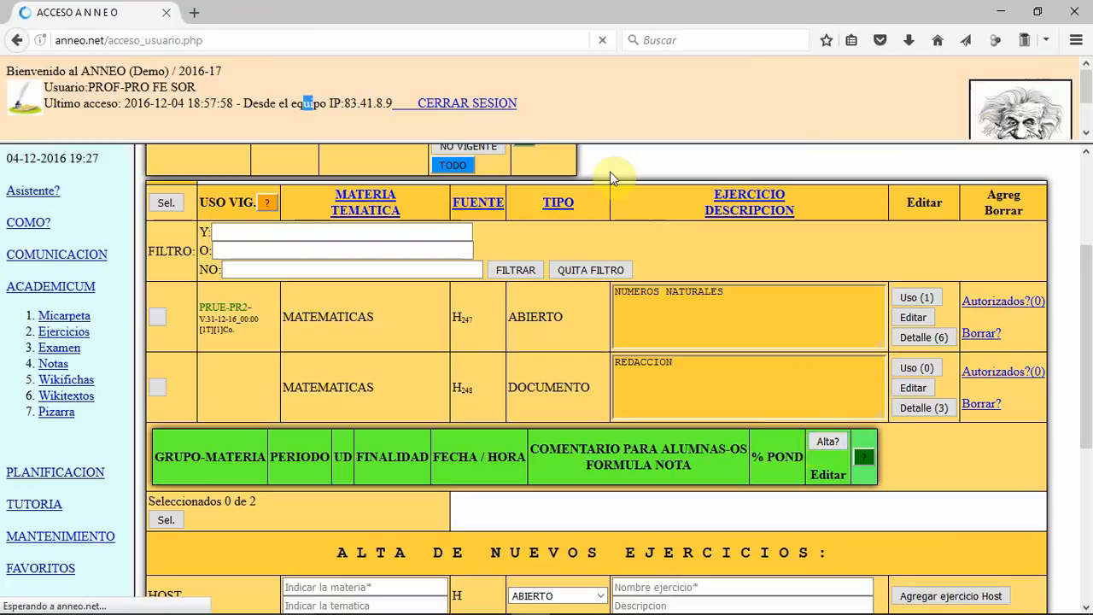
pyautogui.scroll(-3, 427, 293)
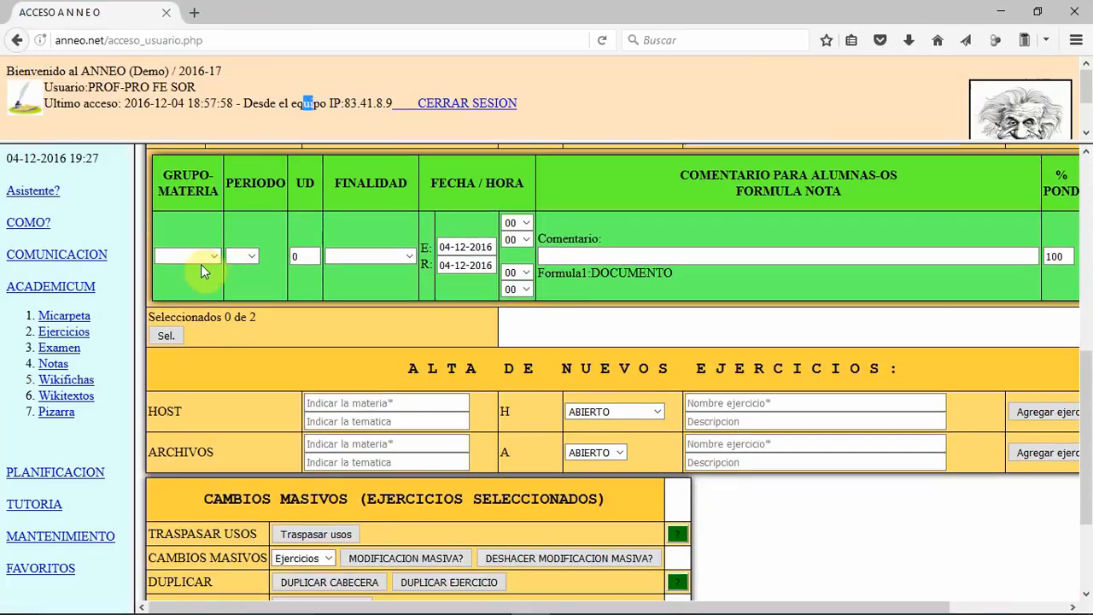
pyautogui.click(200, 261)
pyautogui.click(189, 270)
pyautogui.click(246, 257)
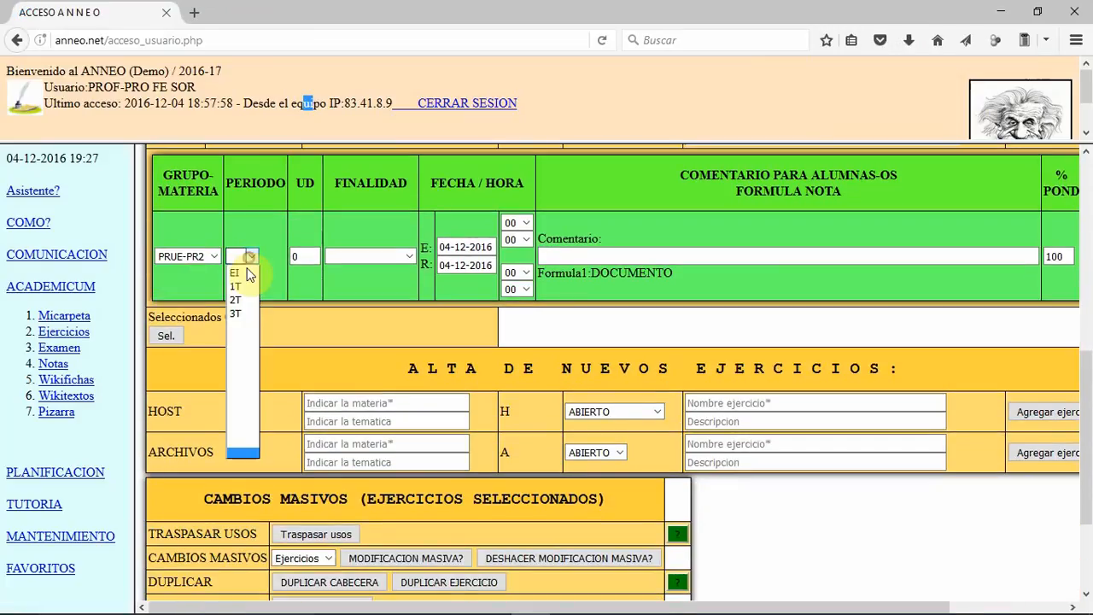
pyautogui.click(246, 284)
# Step: Set the UD of the REDACCION use to 1 and its purpose to Con calificacion
pyautogui.doubleClick(300, 257)
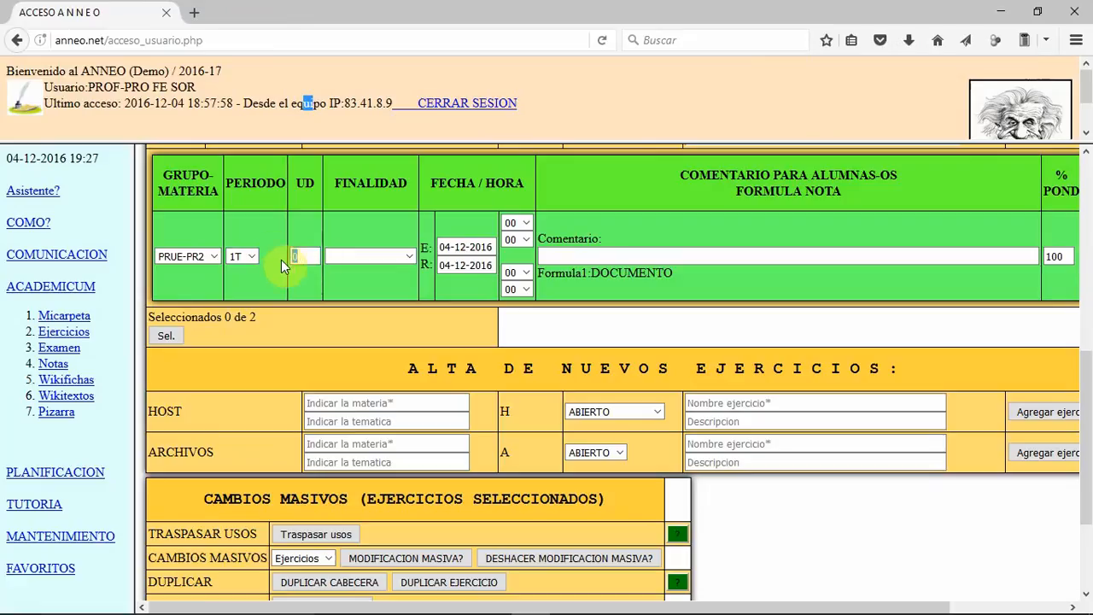
pyautogui.write('1')
pyautogui.click(354, 256)
pyautogui.click(367, 274)
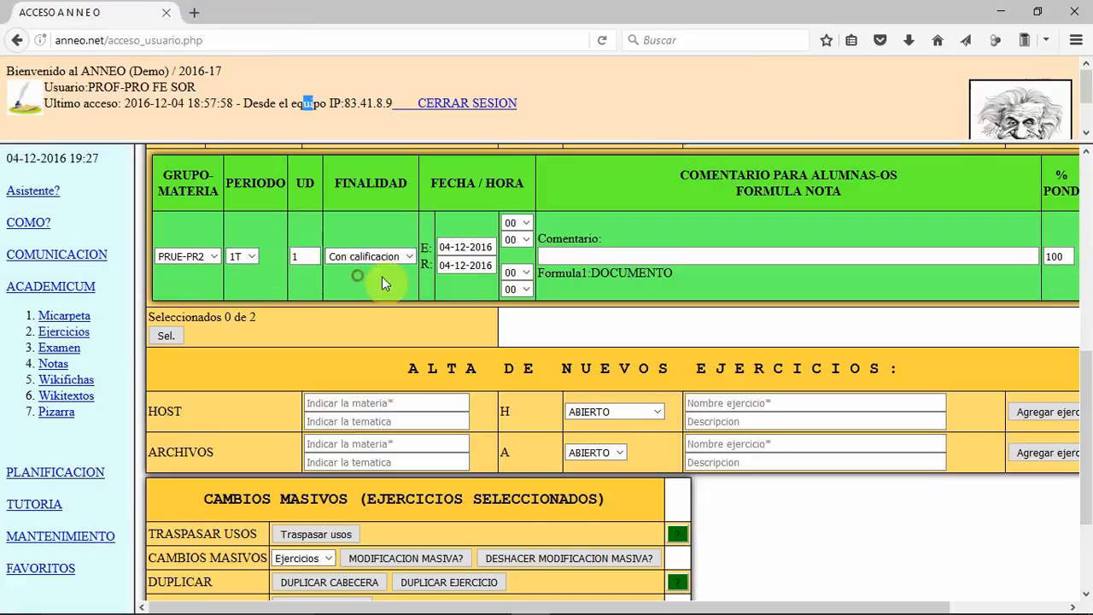
# Step: Set the second date of the REDACCION use to 31-12-2016 and save the use
pyautogui.click(466, 266)
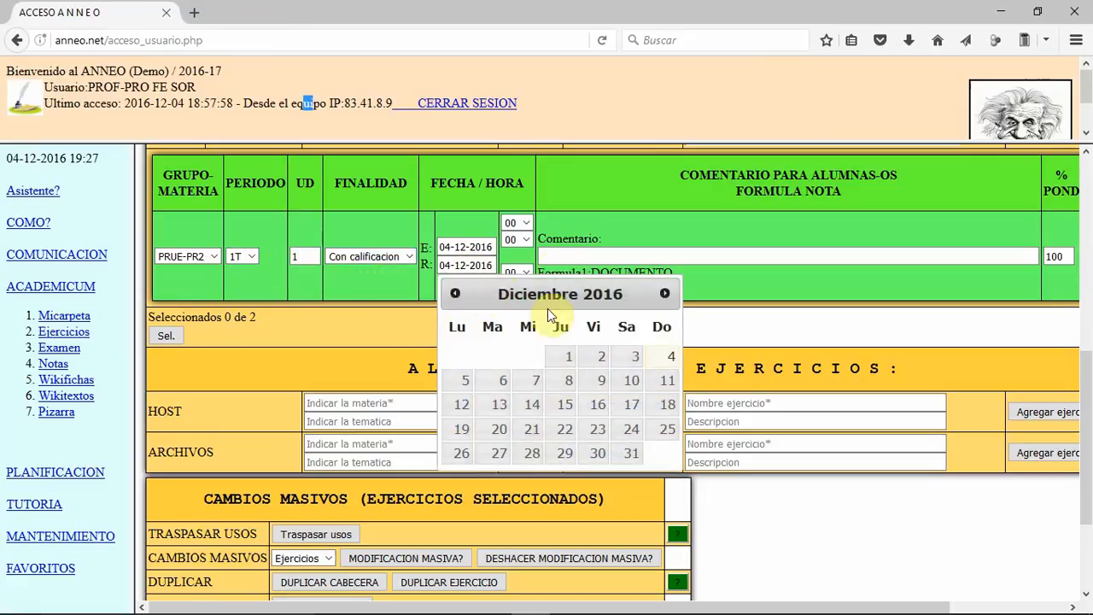
pyautogui.click(633, 452)
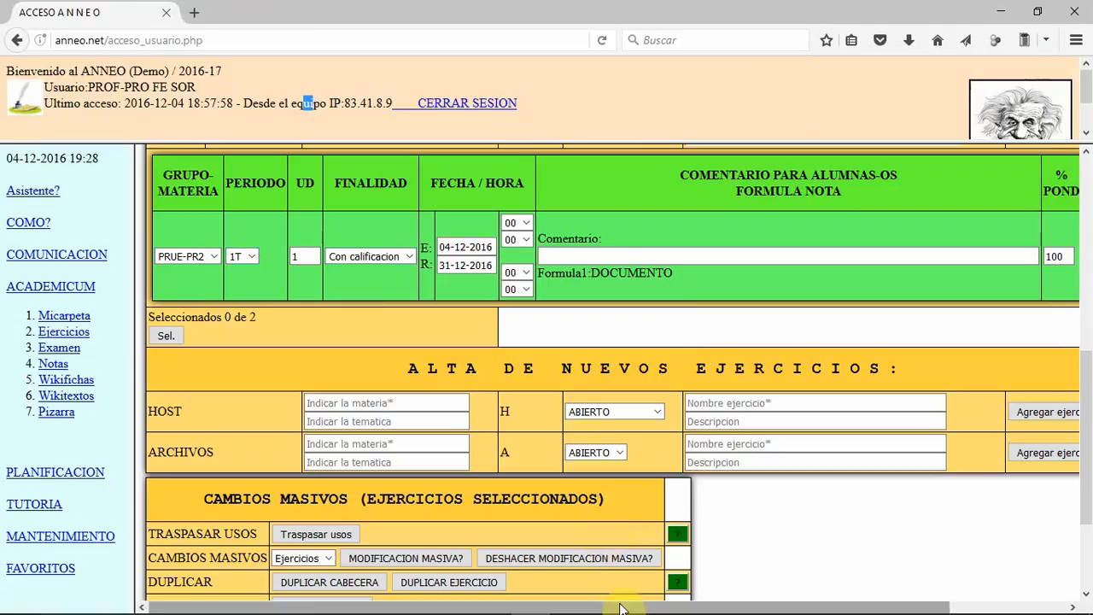
pyautogui.moveTo(609, 606); pyautogui.dragTo(793, 605)
pyautogui.click(990, 291)
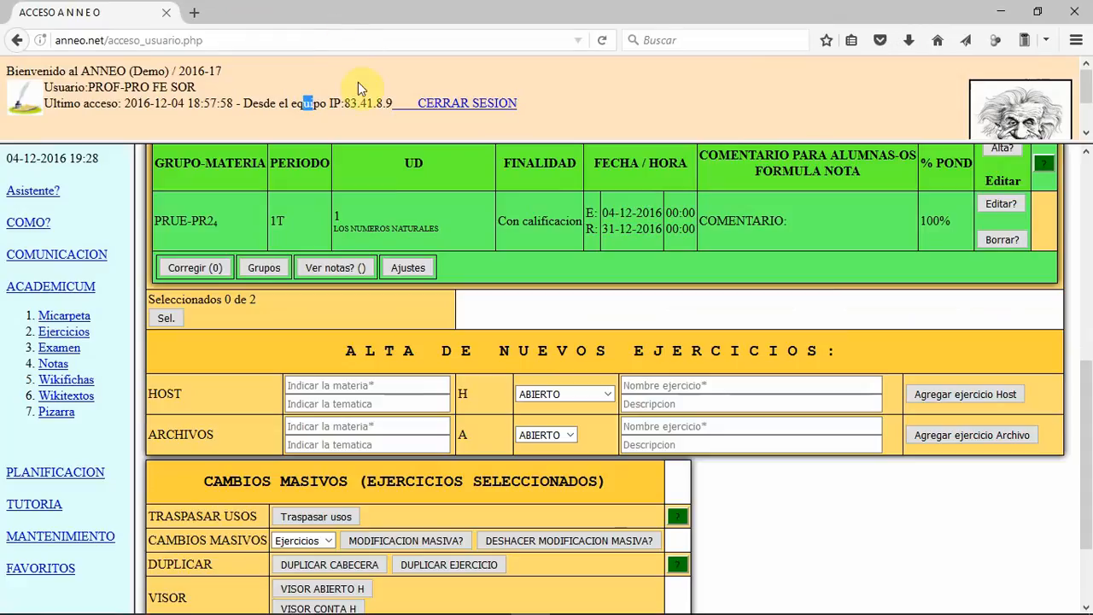
# Step: Open the groups of the REDACCION use, assign the student to group A with editing permission and update
pyautogui.click(266, 268)
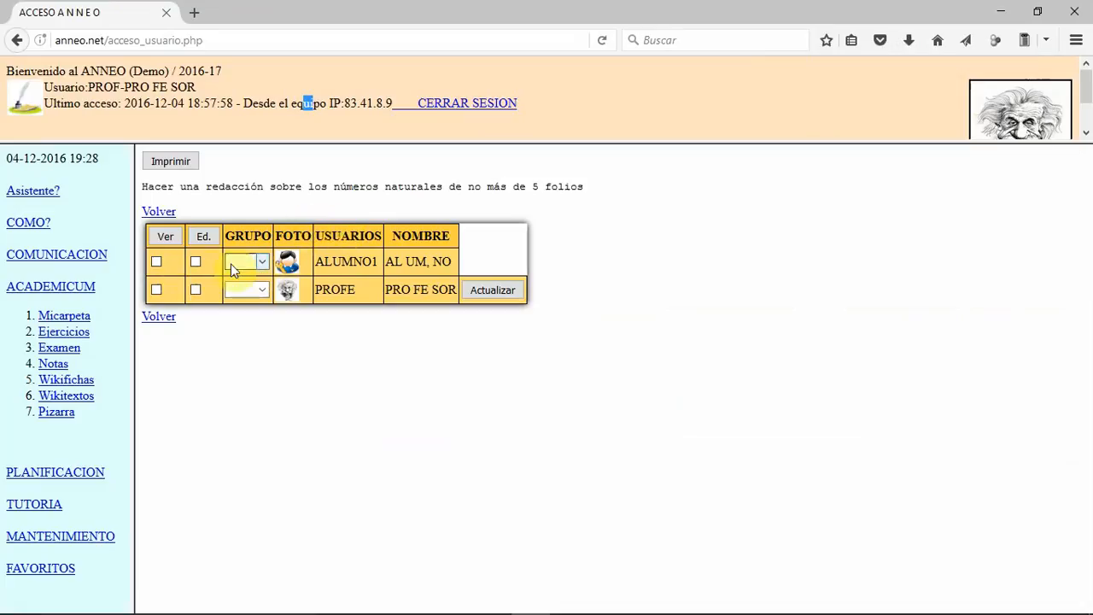
pyautogui.click(261, 261)
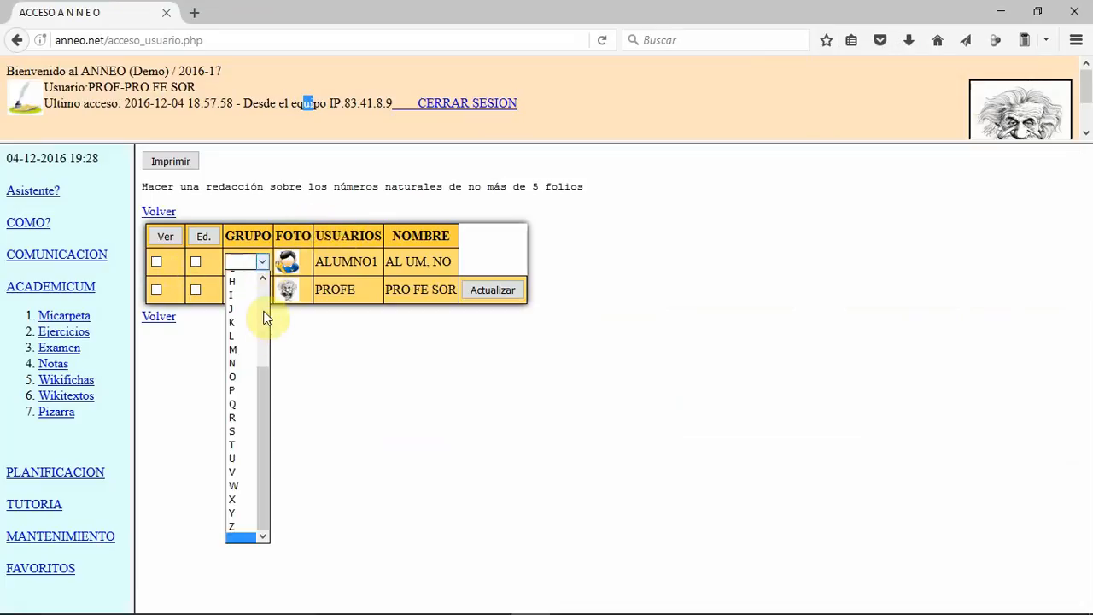
pyautogui.click(238, 296)
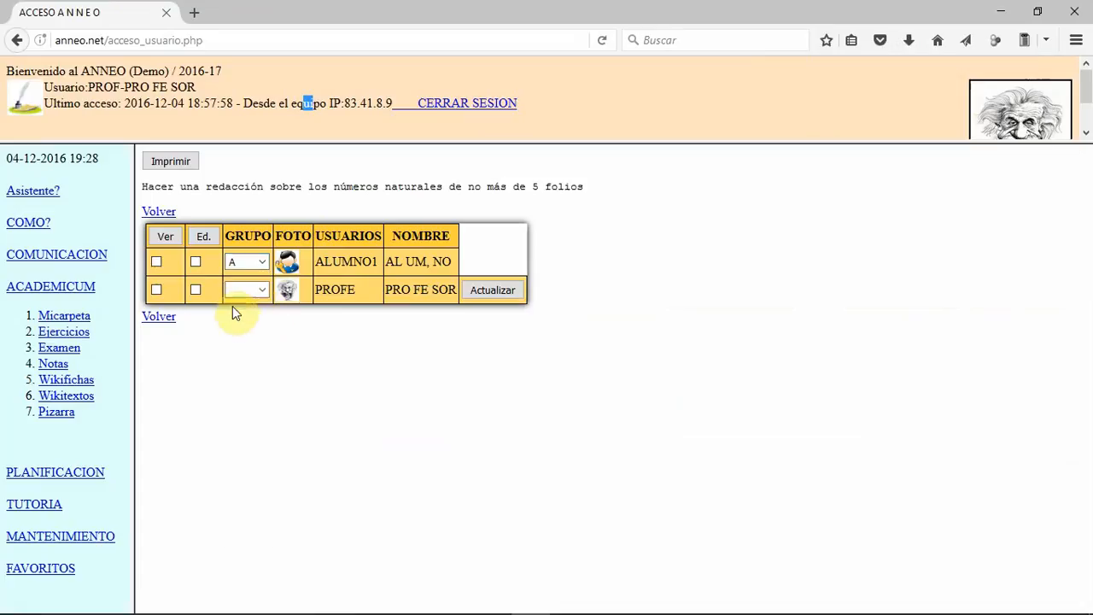
pyautogui.click(195, 262)
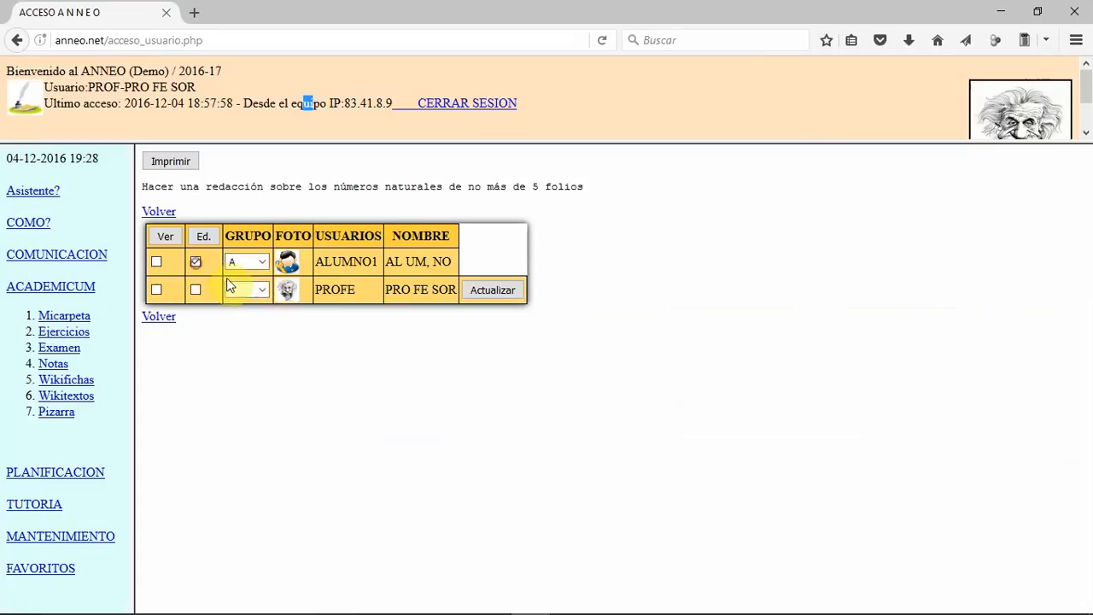
pyautogui.click(490, 291)
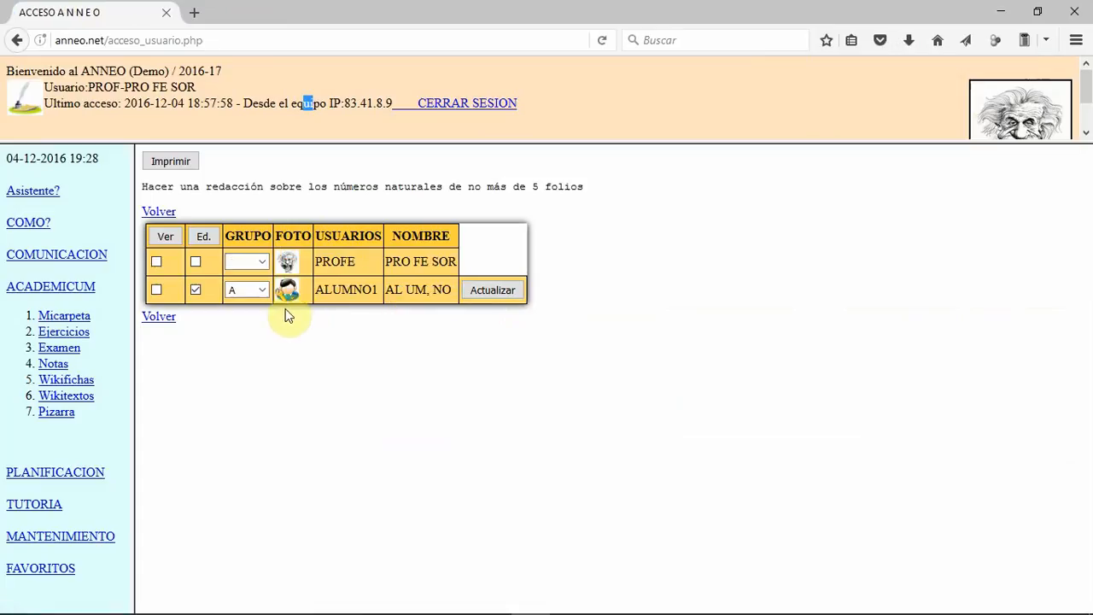
# Step: Assign the teacher to the -PRO group, update the groups and return to the exercise list
pyautogui.click(262, 261)
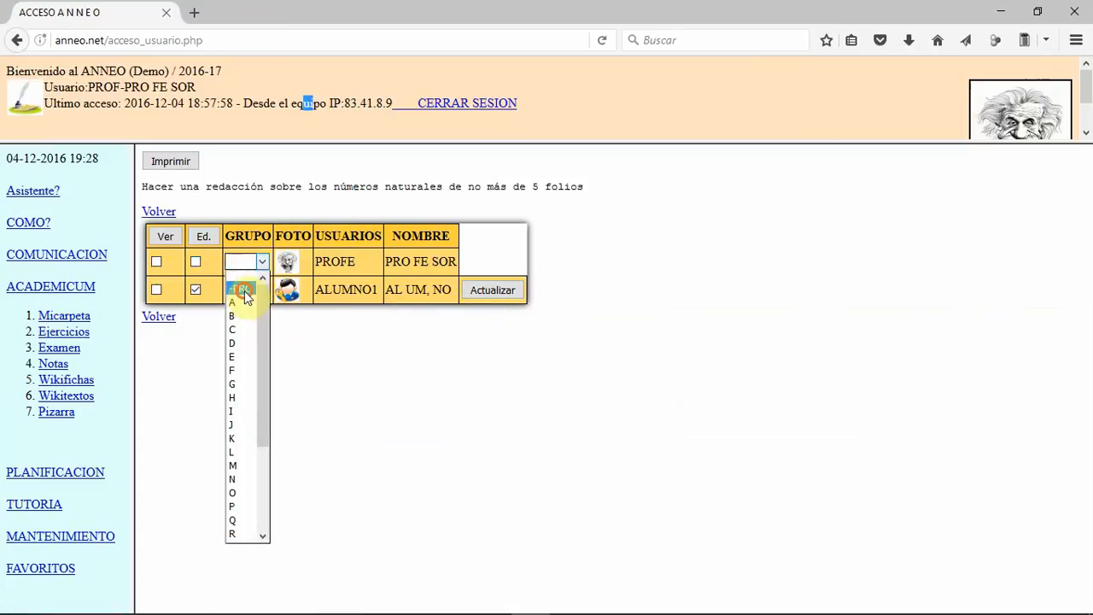
pyautogui.click(244, 289)
pyautogui.click(495, 295)
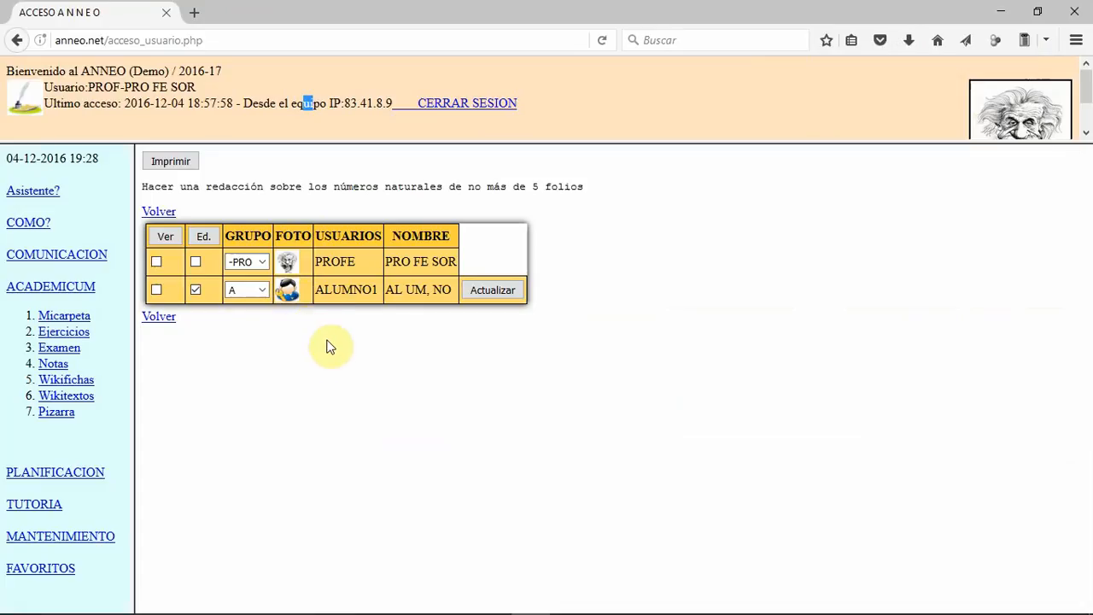
pyautogui.click(159, 319)
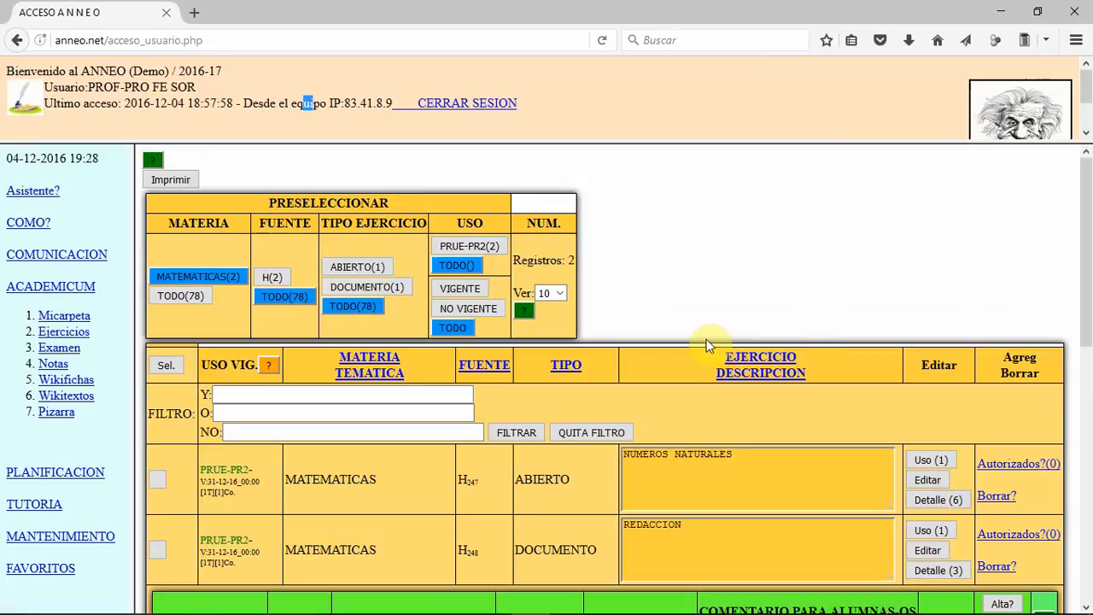
# Step: Review the correction page of the REDACCION use and return to the exercise list
pyautogui.scroll(-3, 666, 295)
pyautogui.scroll(-3, 660, 290)
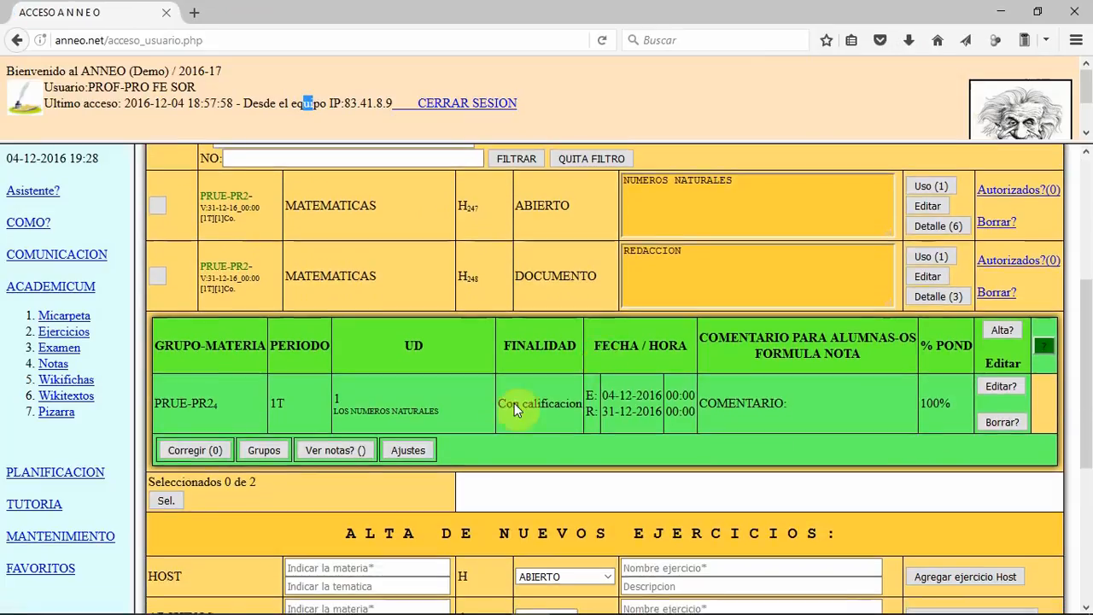
pyautogui.click(191, 450)
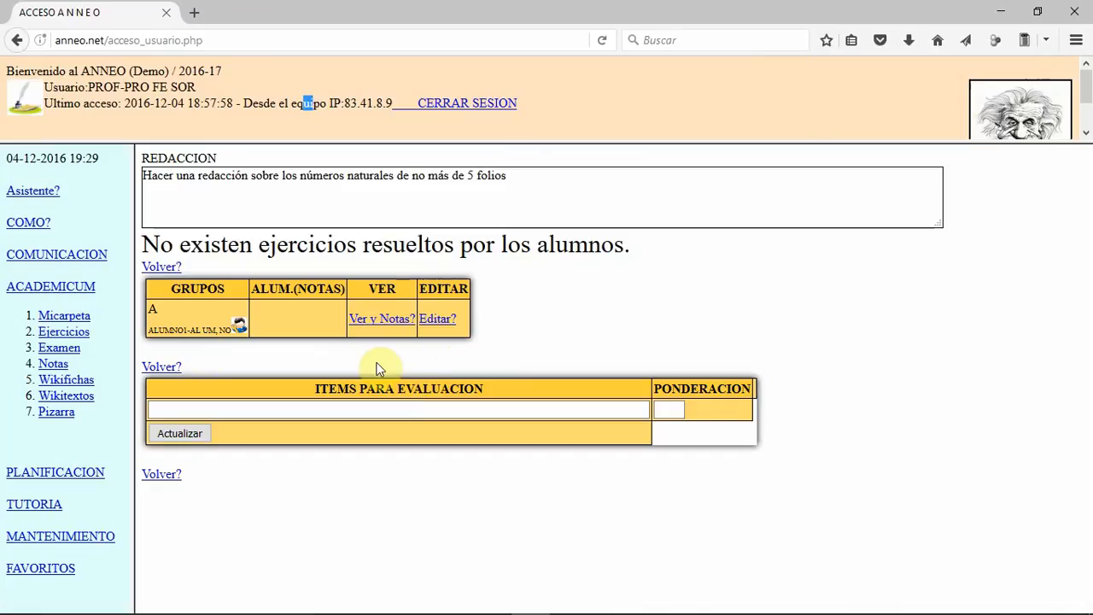
pyautogui.click(161, 366)
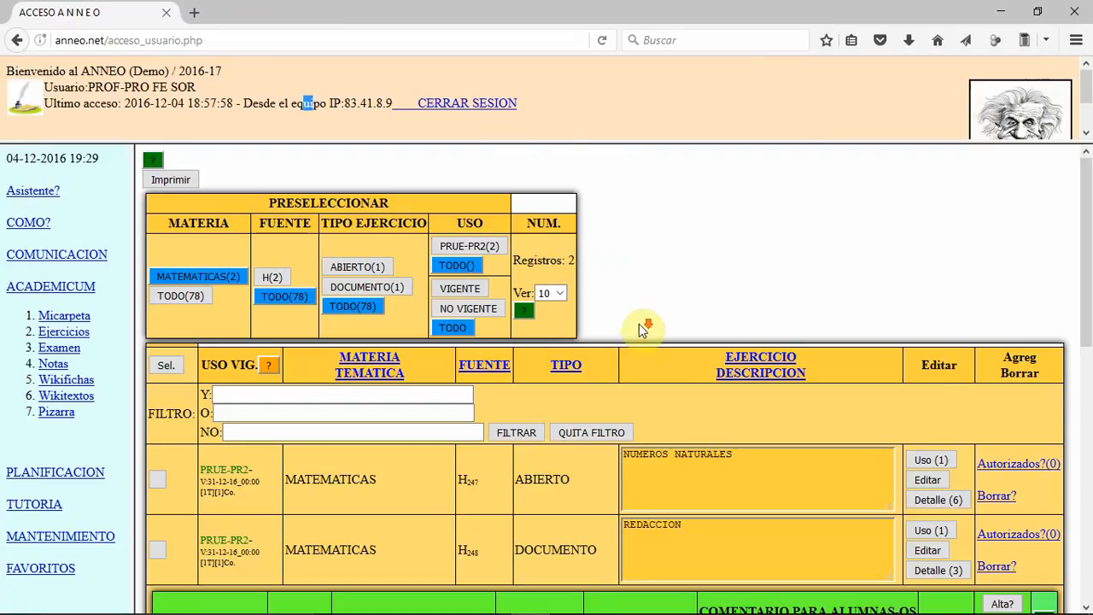
# Step: Enter MATEMATICAS as the subject of a new host exercise
pyautogui.scroll(-5, 649, 330)
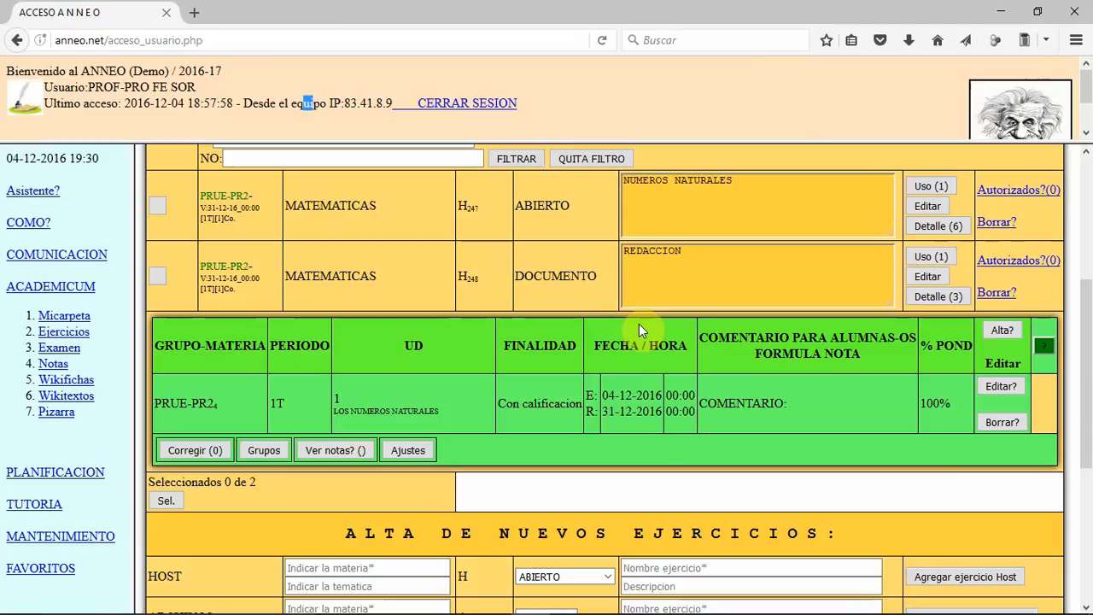
pyautogui.scroll(-4, 639, 324)
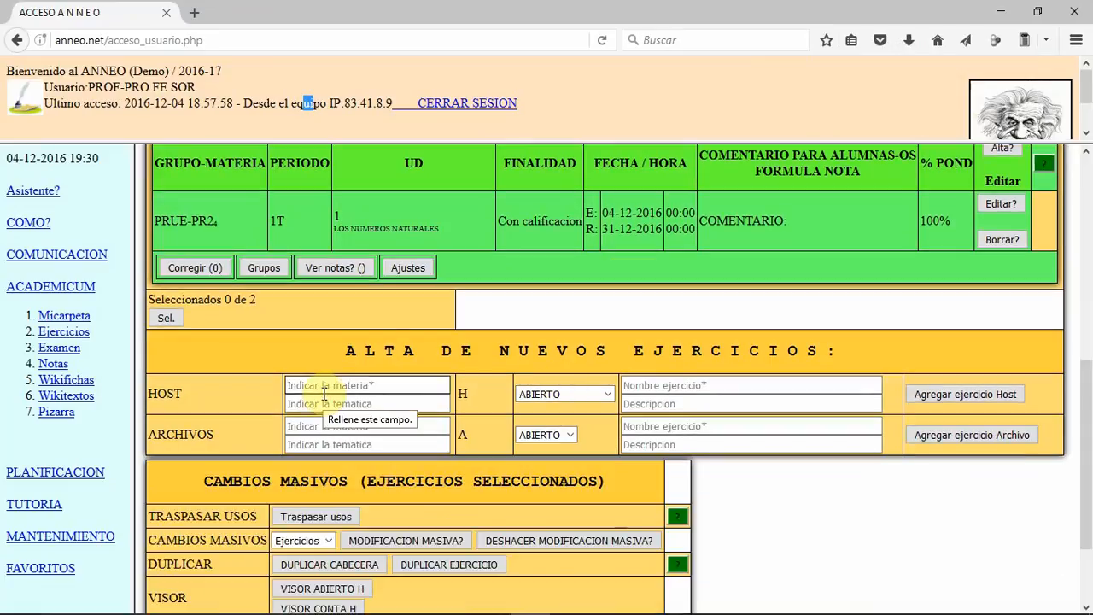
pyautogui.write('ma')
pyautogui.press('BackSpace')
pyautogui.press('BackSpace')
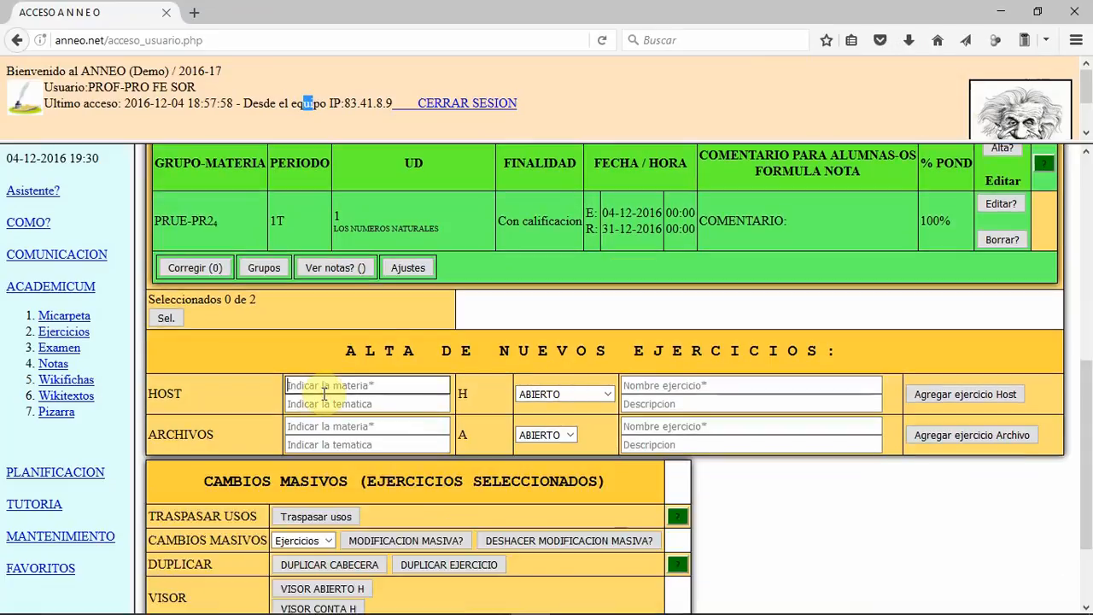
pyautogui.write('MATEMATICAS')
pyautogui.press('Tab')
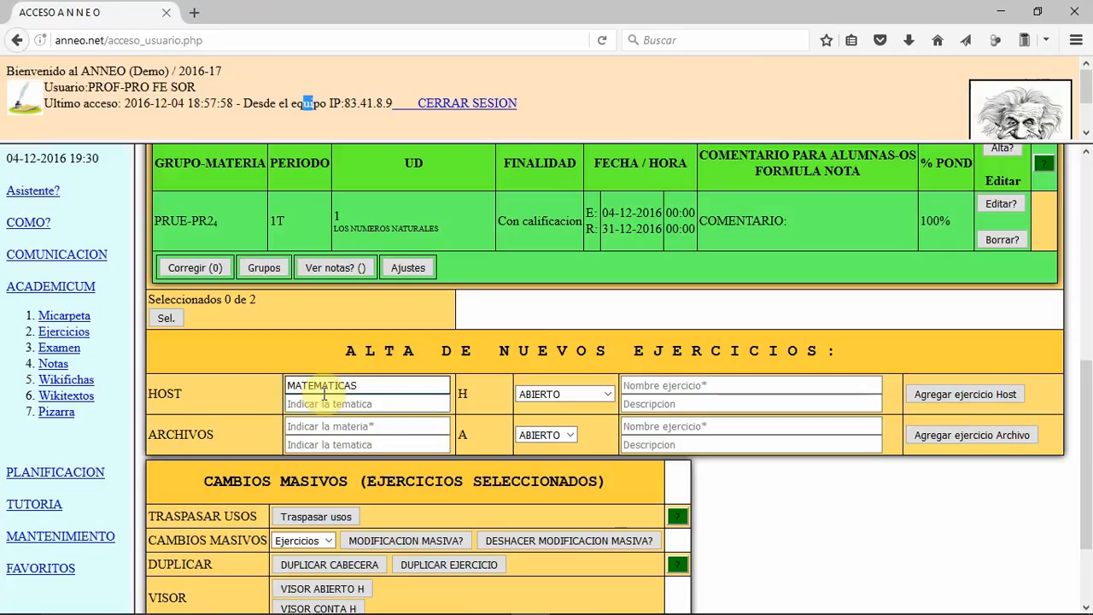
# Step: Set the new host exercise's type to TABLA, name it TABLA and add it to the list
pyautogui.click(594, 394)
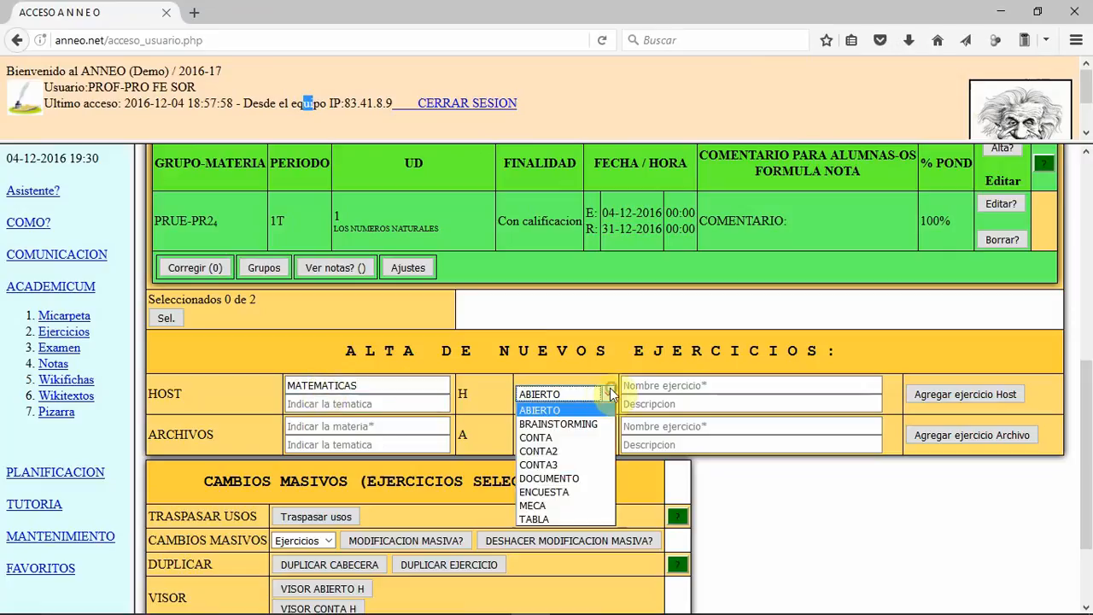
pyautogui.click(557, 518)
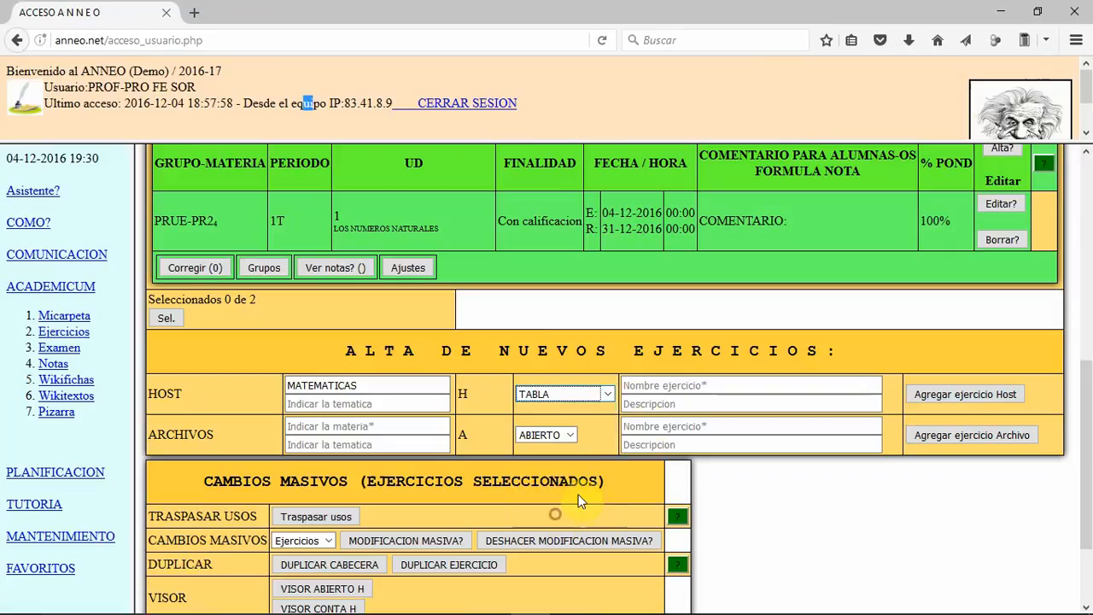
pyautogui.click(665, 386)
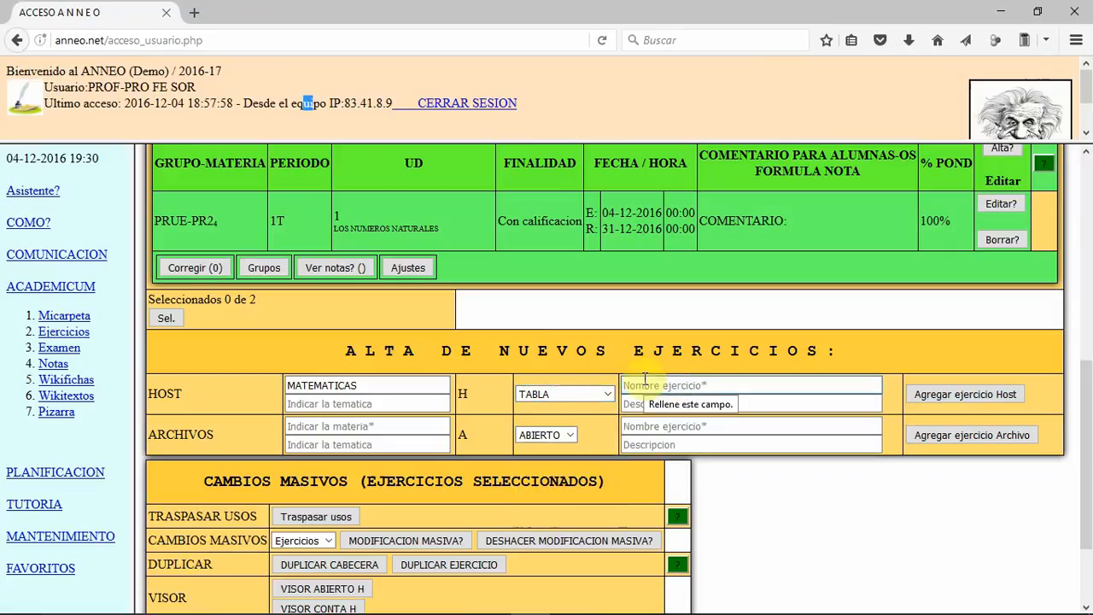
pyautogui.write('TABLA')
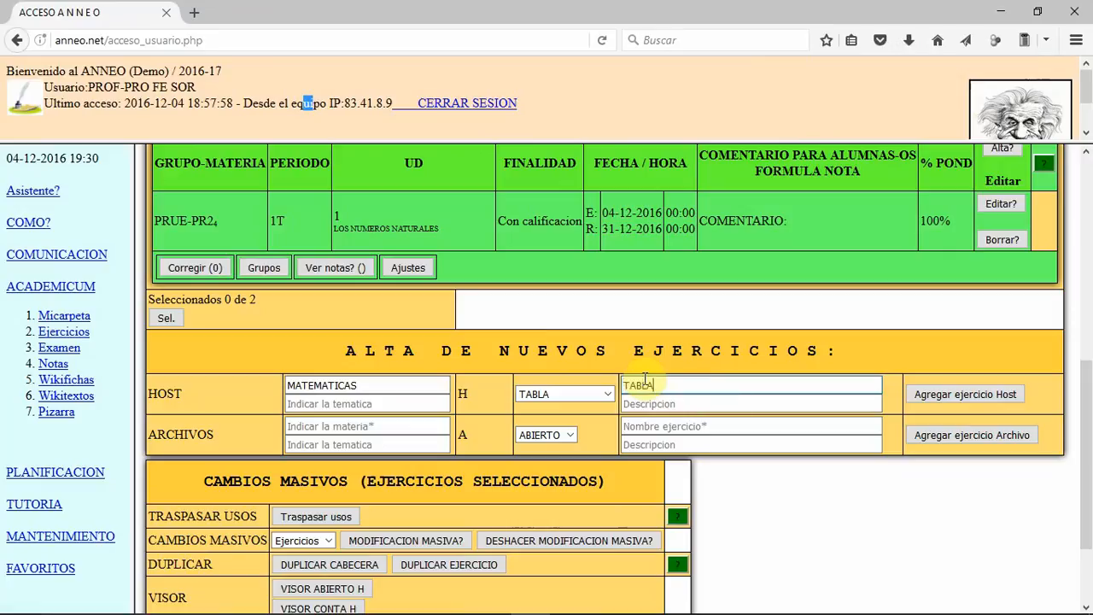
pyautogui.click(1000, 395)
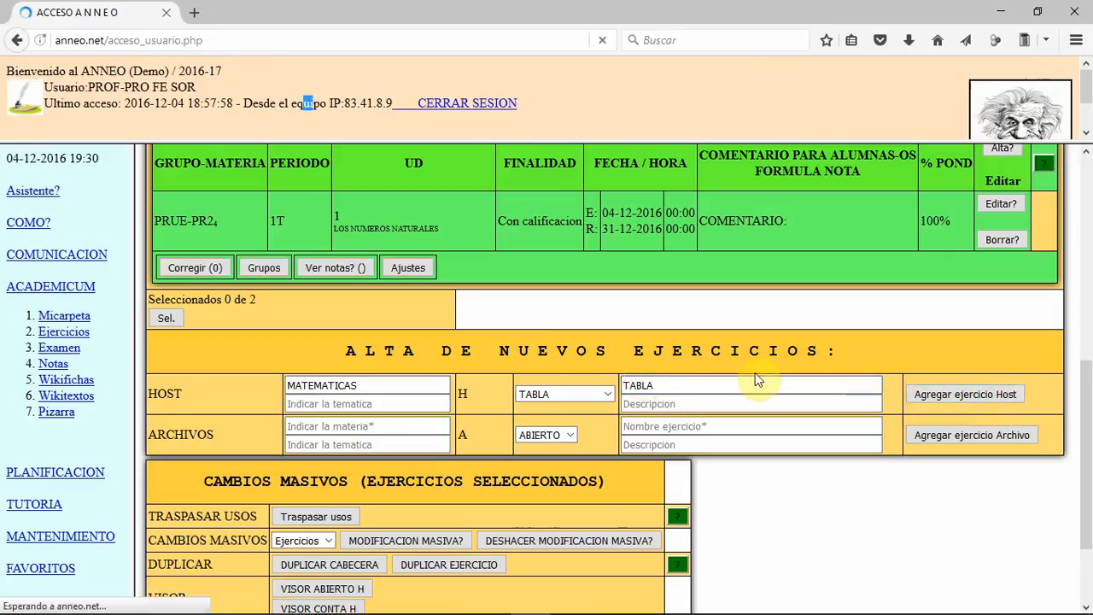
# Step: Open the detail of the TABLA exercise and create a new cell in it
pyautogui.scroll(6, 660, 278)
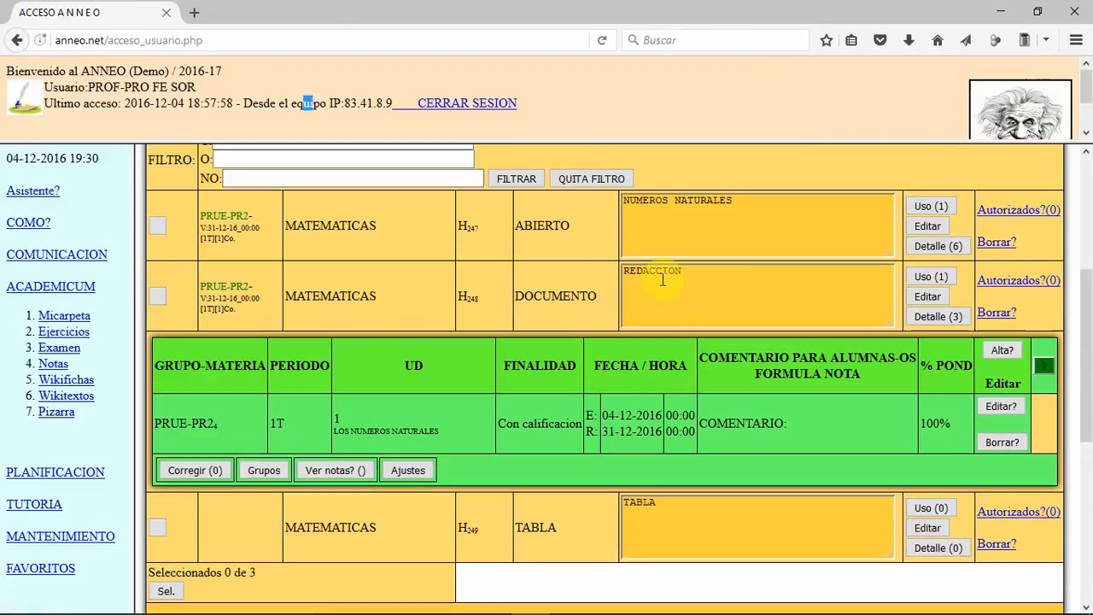
pyautogui.scroll(-2, 660, 279)
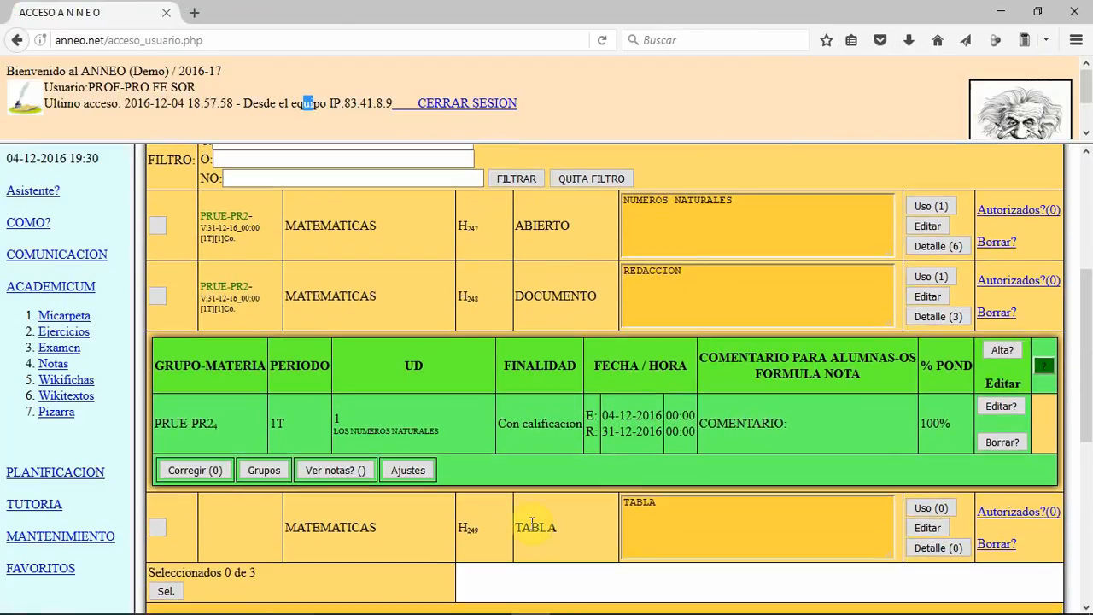
pyautogui.click(937, 547)
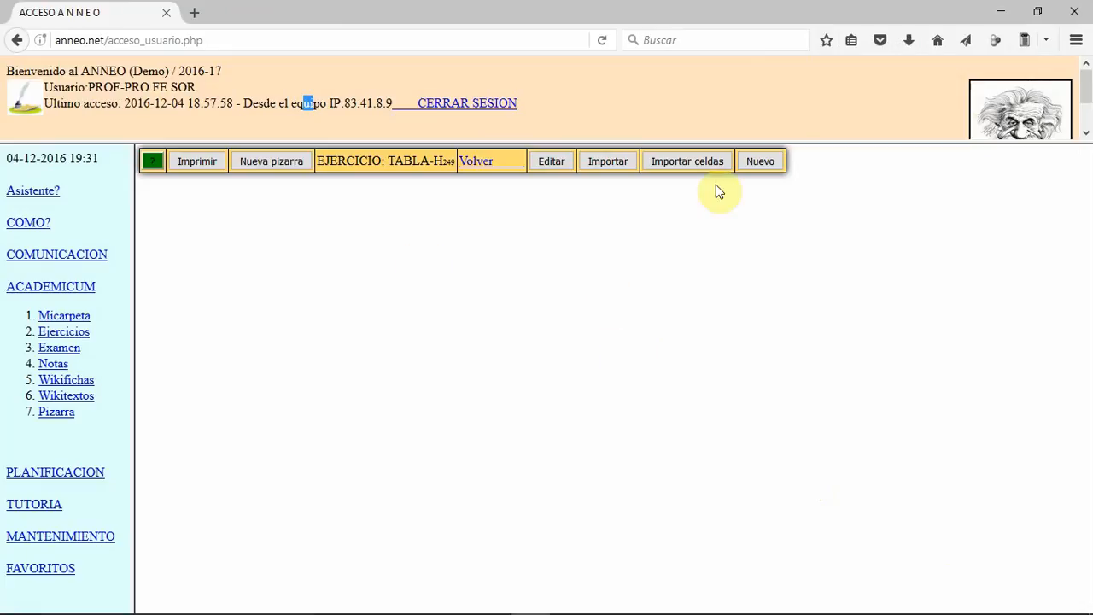
pyautogui.click(760, 162)
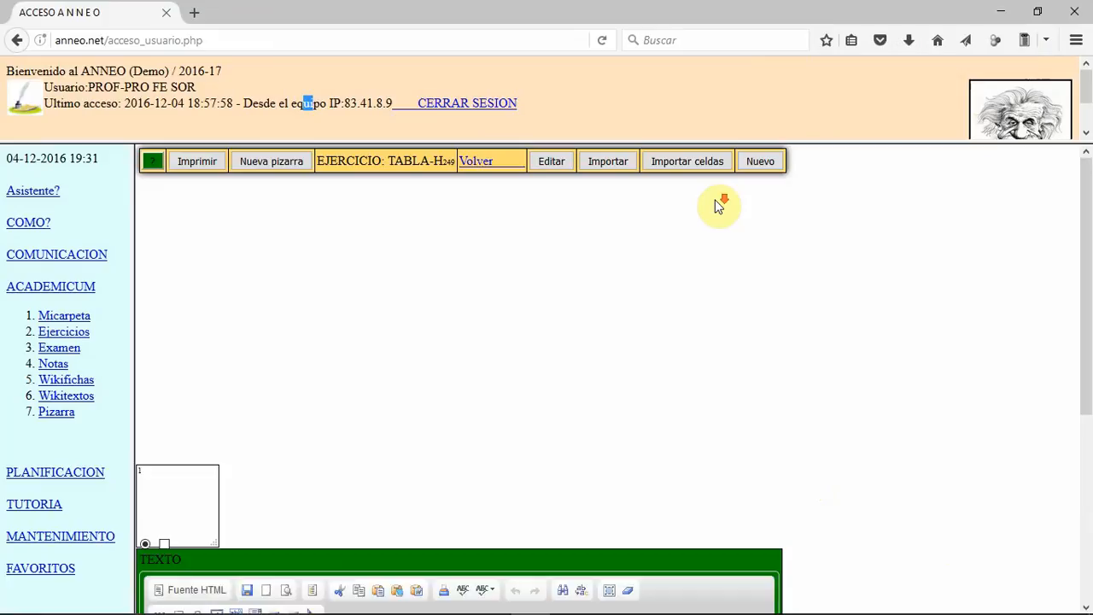
# Step: Move the new cell to about X 400, Y 420 and change its type to ALEATORIO
pyautogui.scroll(-4, 705, 214)
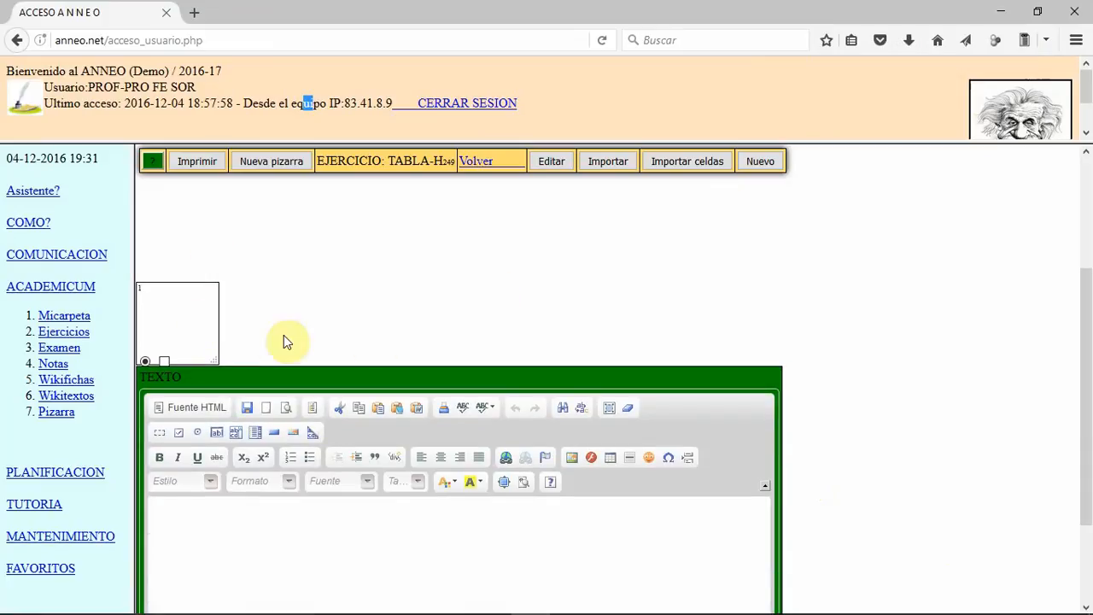
pyautogui.click(467, 298)
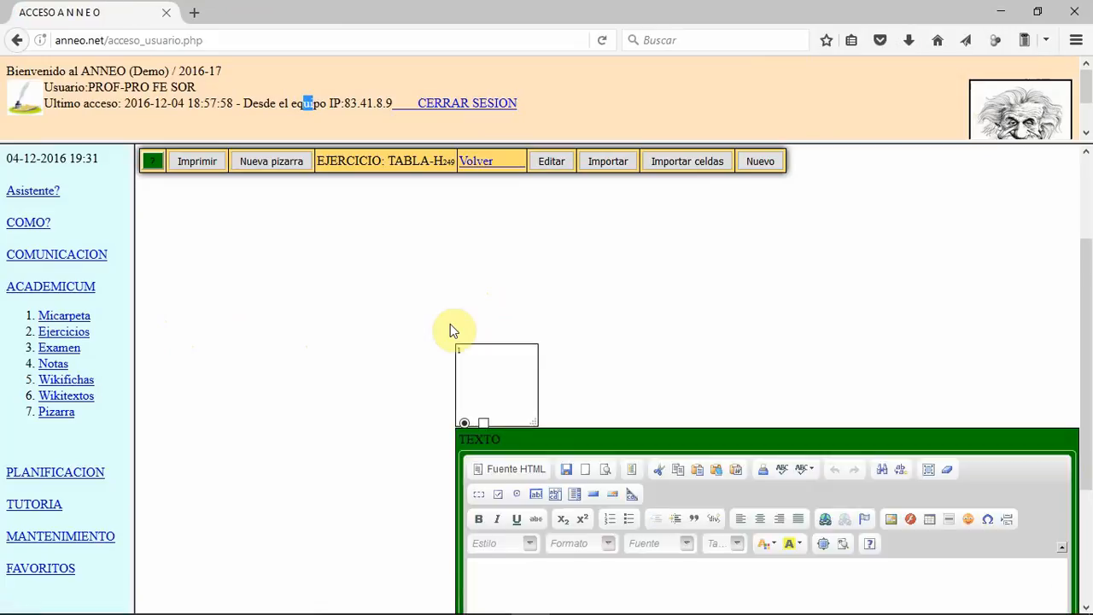
pyautogui.click(552, 162)
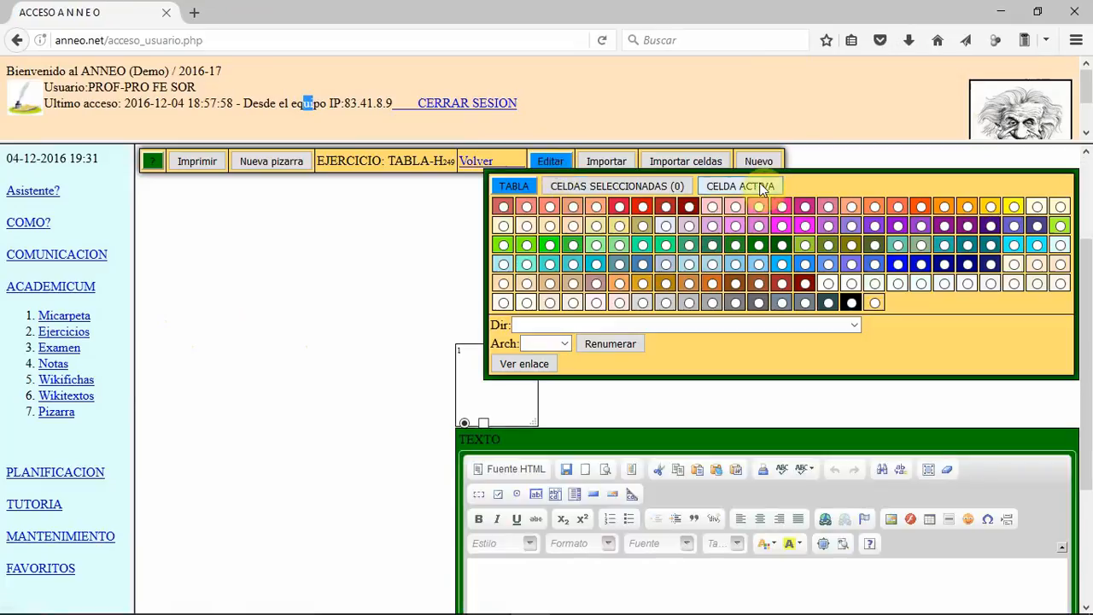
pyautogui.click(762, 187)
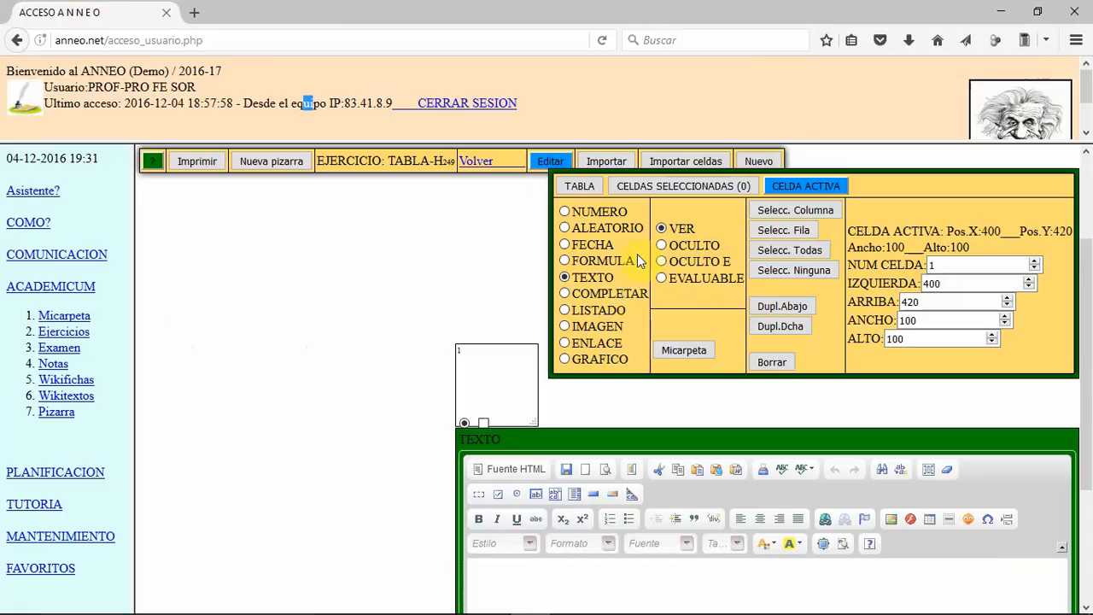
pyautogui.click(566, 229)
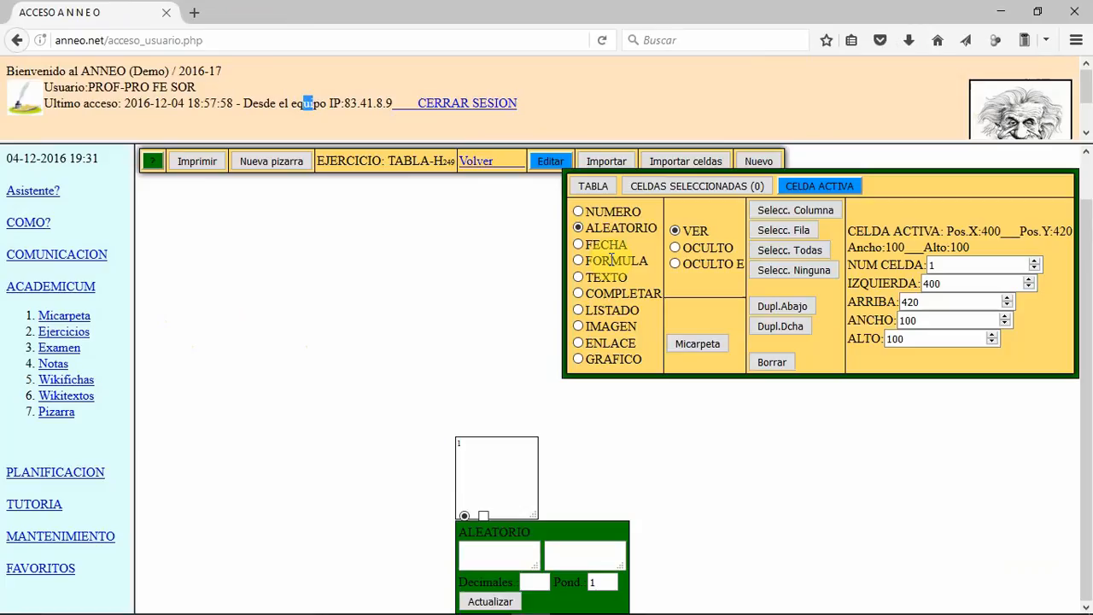
# Step: Enter 100;150 as the random range of the cell and update it
pyautogui.click(502, 550)
pyautogui.write('100;150')
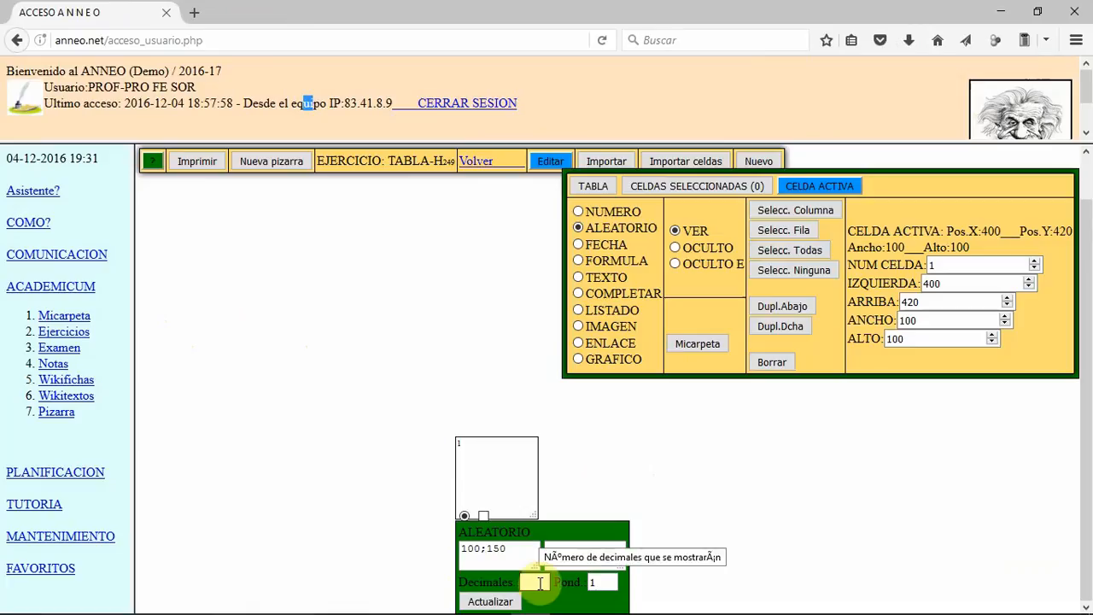
pyautogui.click(490, 601)
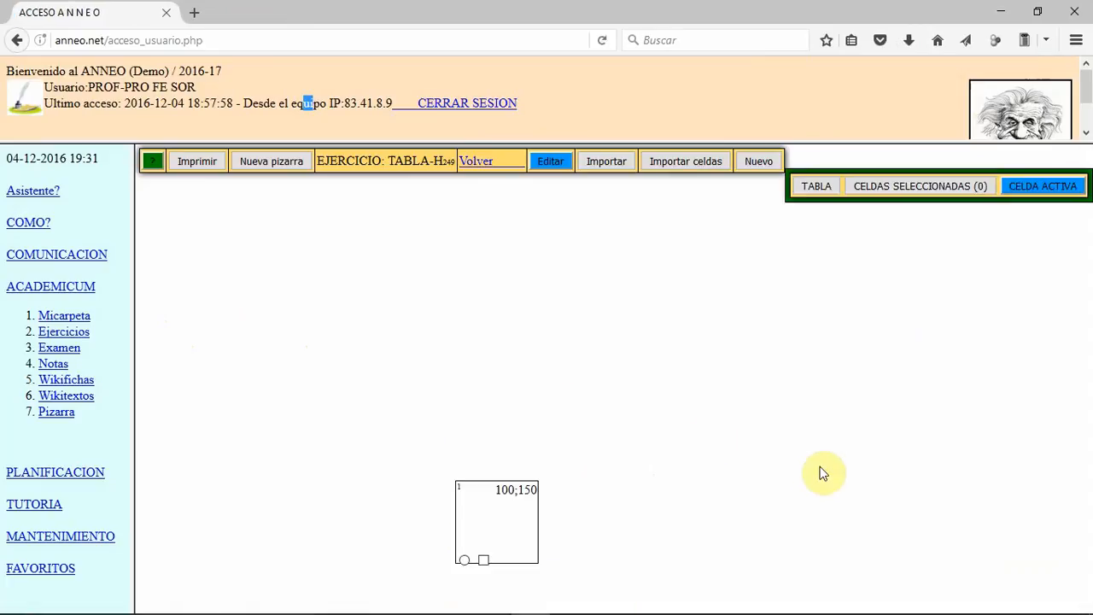
# Step: Activate the random-number cell and resize it to about 130 wide and 30 high
pyautogui.click(464, 561)
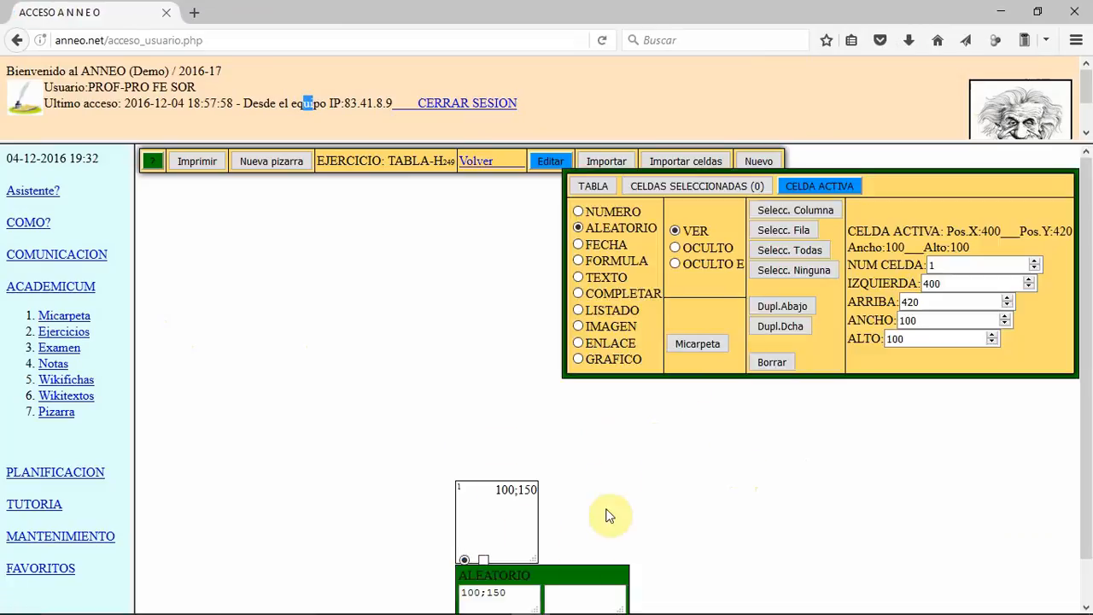
pyautogui.moveTo(536, 556); pyautogui.dragTo(568, 500)
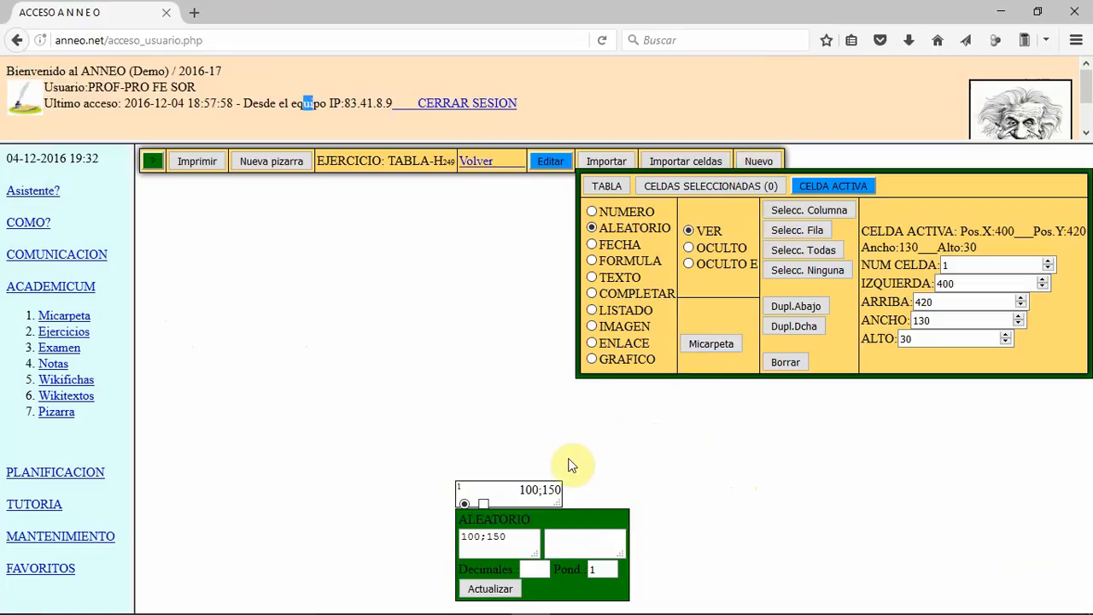
# Step: Duplicate the 100;150 random-number cell downward twice to form a column of three cells
pyautogui.click(793, 306)
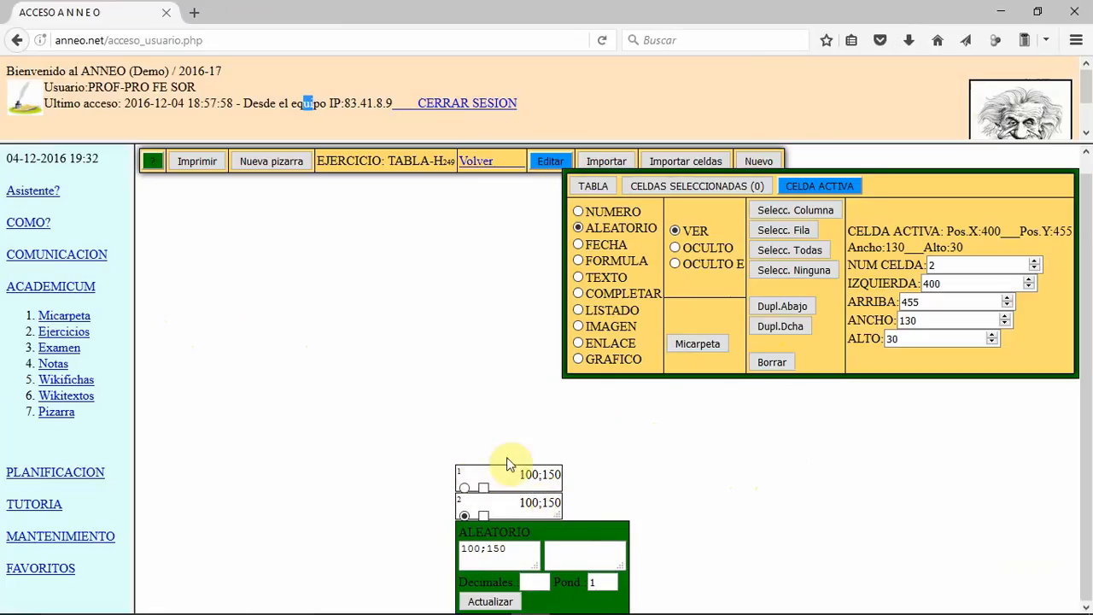
pyautogui.keyDown('ctrl'); pyautogui.scroll(1, 700, 448); pyautogui.keyUp('ctrl')
pyautogui.keyDown('ctrl'); pyautogui.scroll(1, 700, 452); pyautogui.keyUp('ctrl')
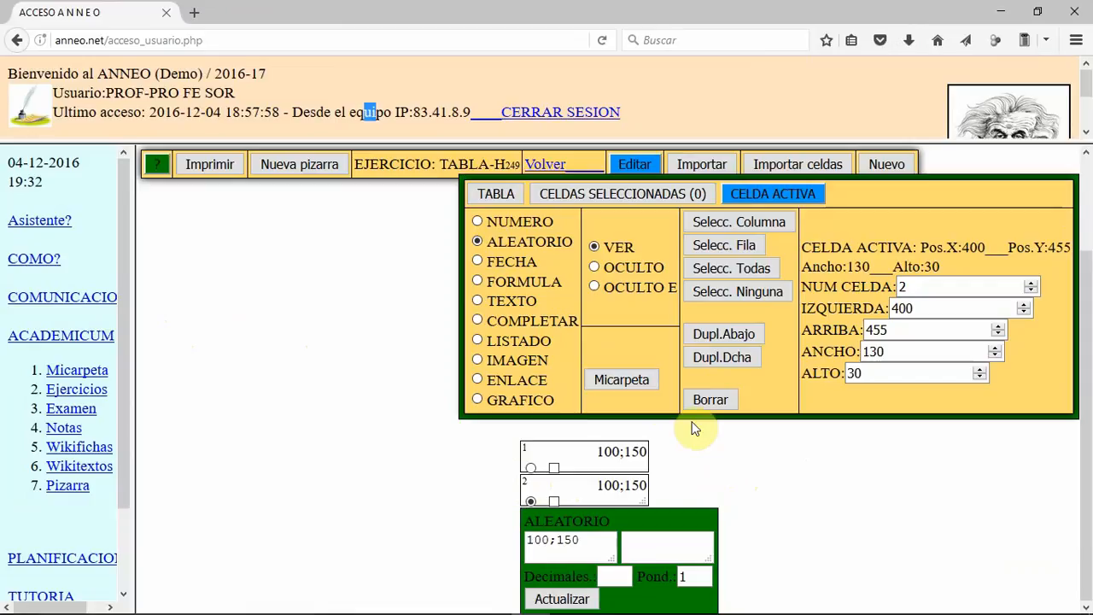
pyautogui.click(727, 358)
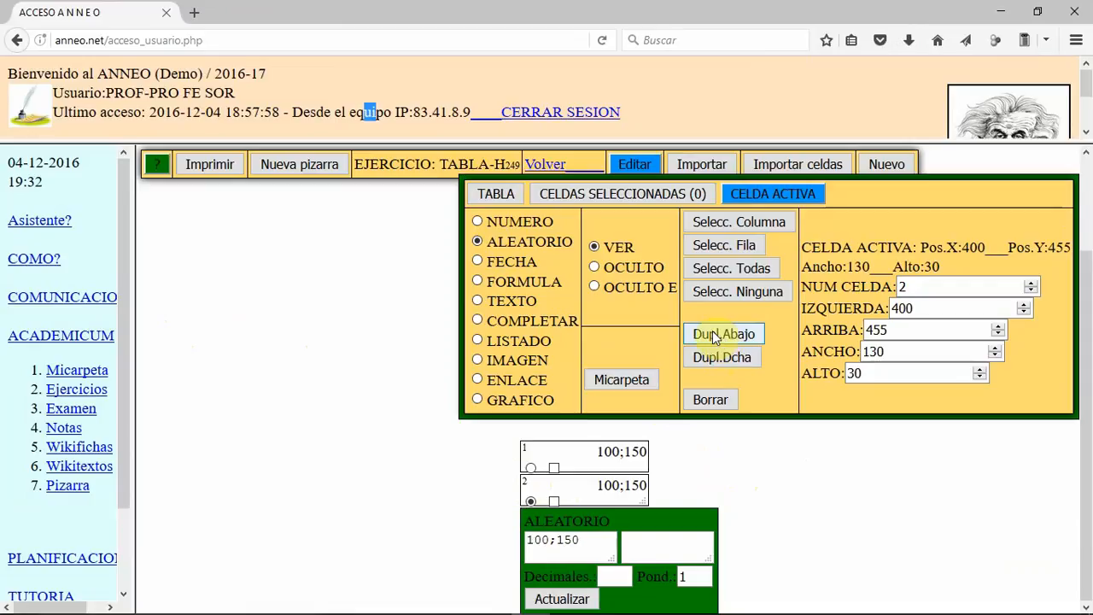
pyautogui.click(719, 336)
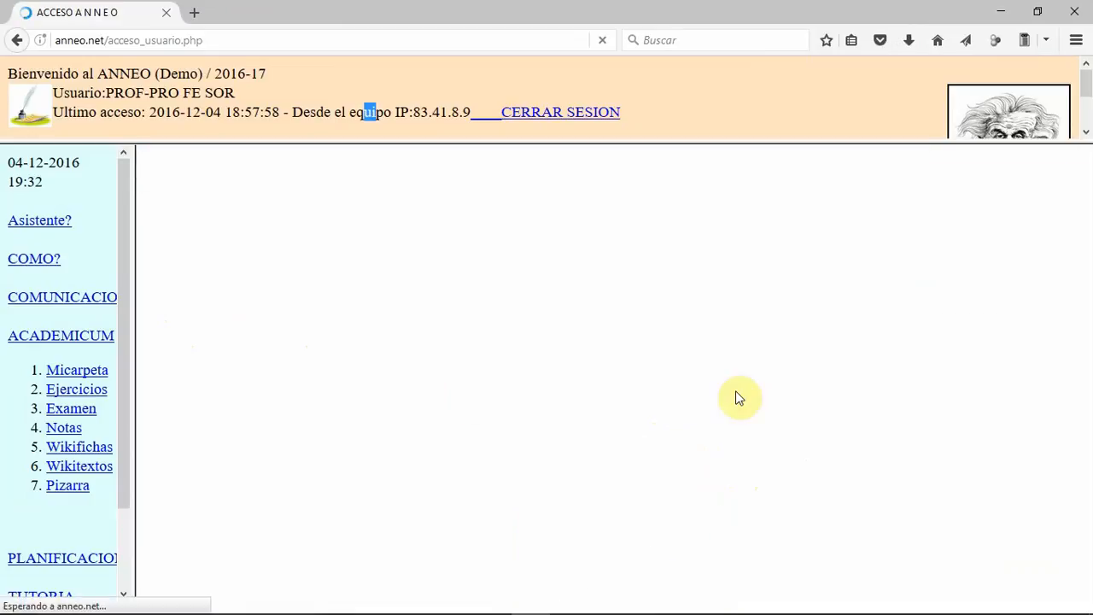
# Step: Clear the random range of cell 3, update it, and change the cell's type to FORMULA
pyautogui.scroll(-1, 738, 399)
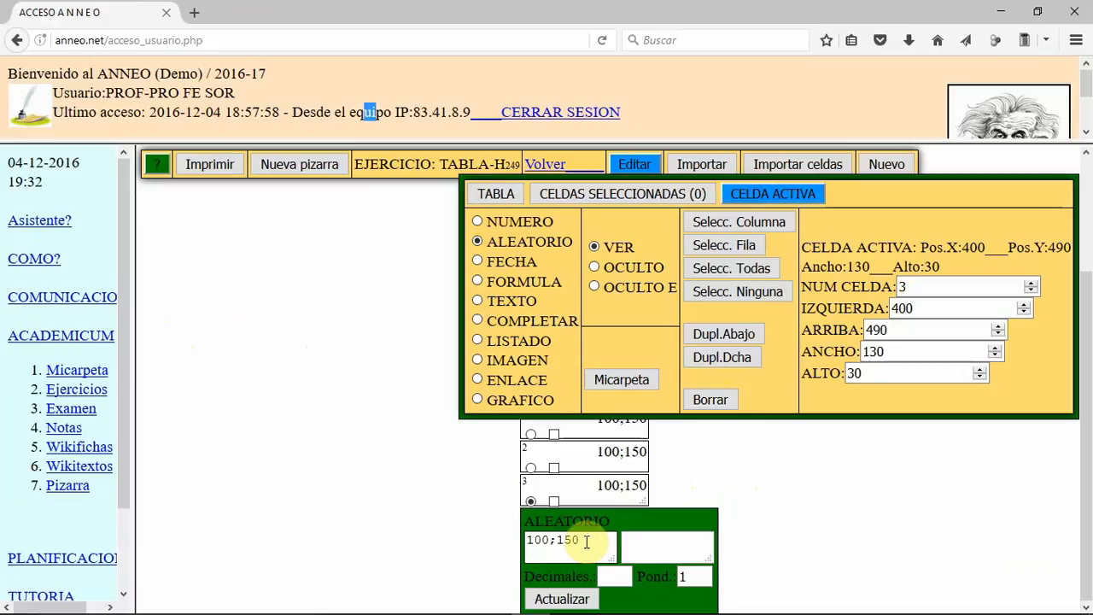
pyautogui.moveTo(585, 541); pyautogui.dragTo(523, 543)
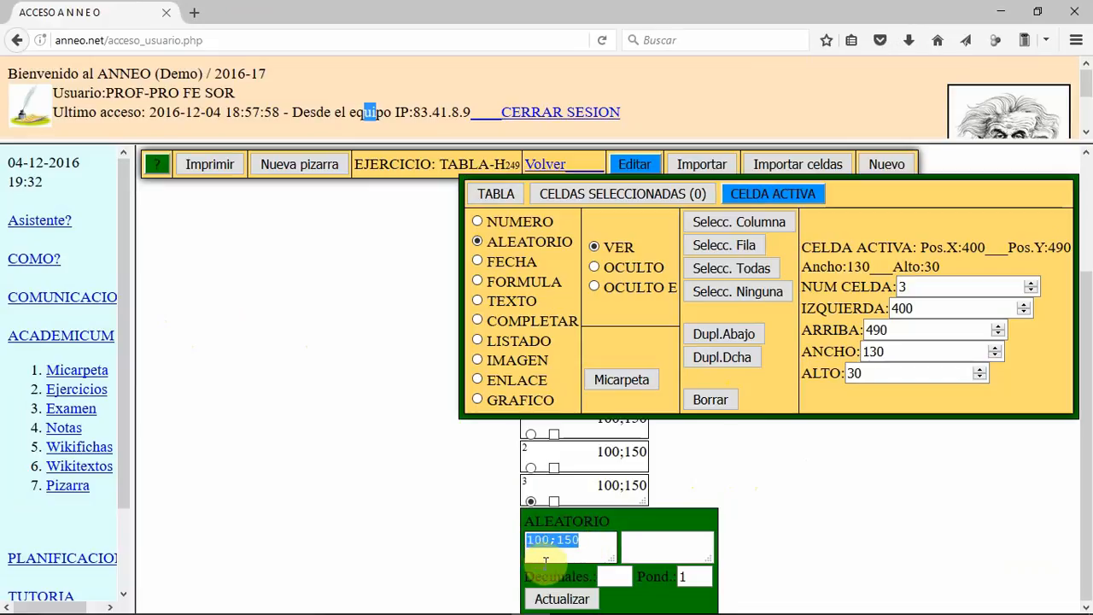
pyautogui.press('Delete')
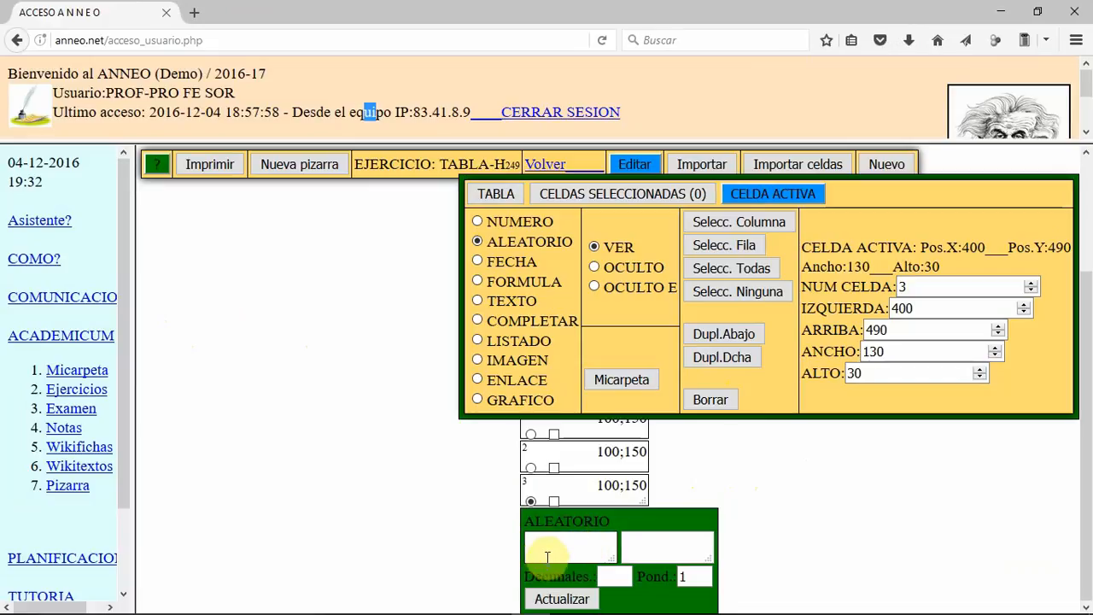
pyautogui.click(562, 599)
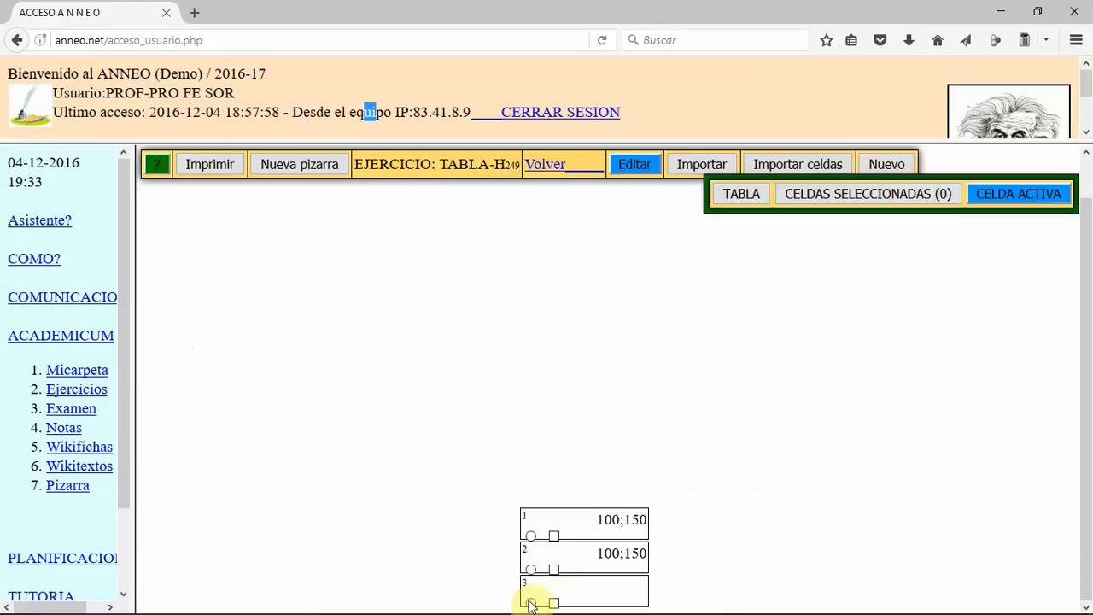
pyautogui.click(530, 603)
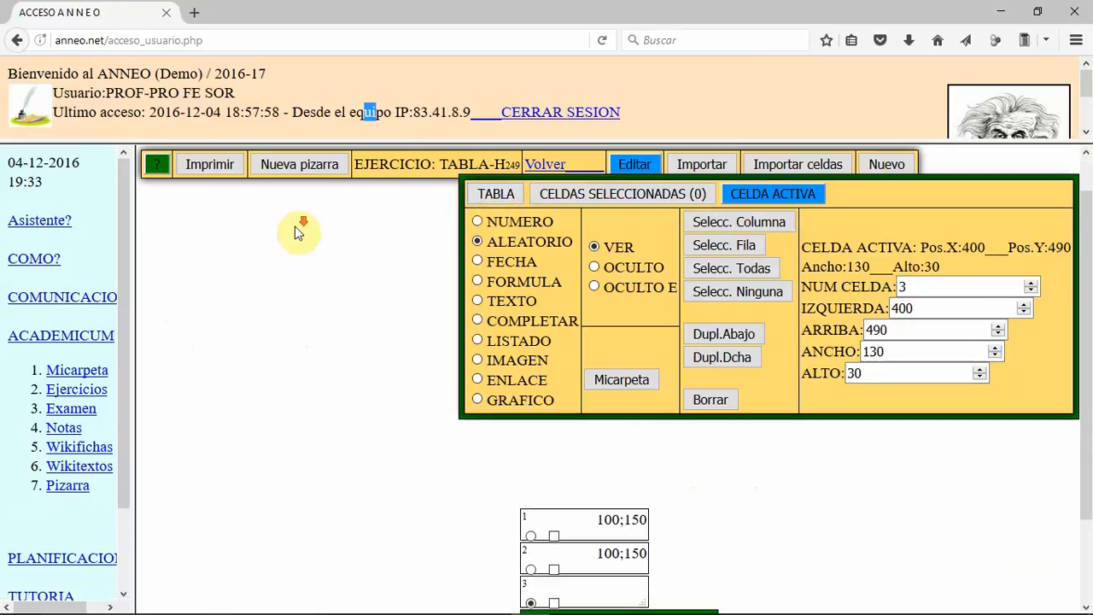
pyautogui.scroll(-1, 294, 225)
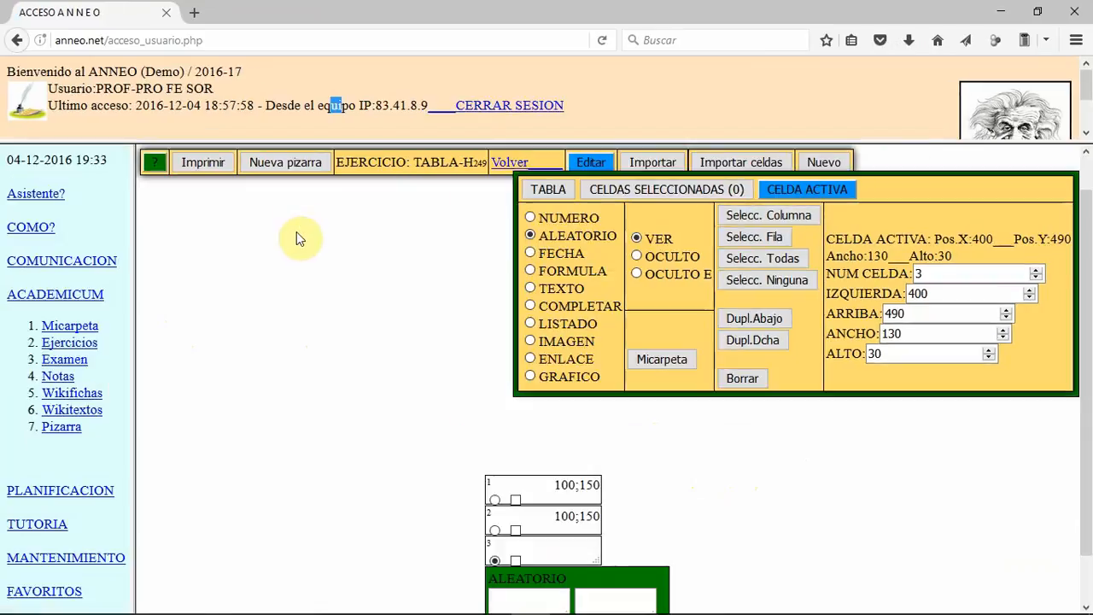
pyautogui.click(530, 270)
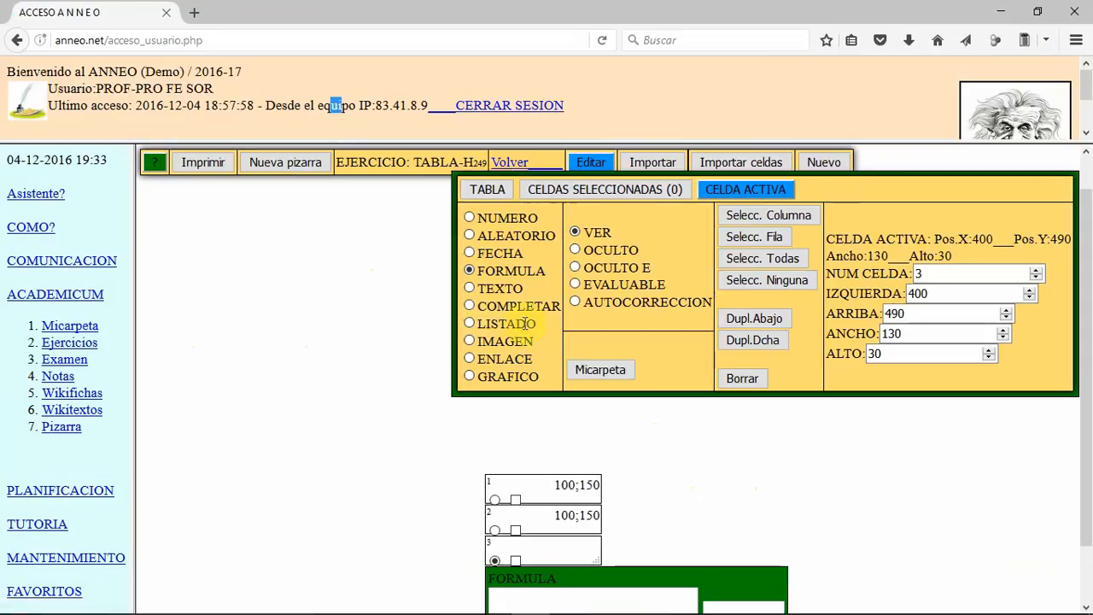
# Step: Enter the formula [1]+[2] in cell 3 and update it
pyautogui.scroll(-1, 483, 393)
pyautogui.click(541, 532)
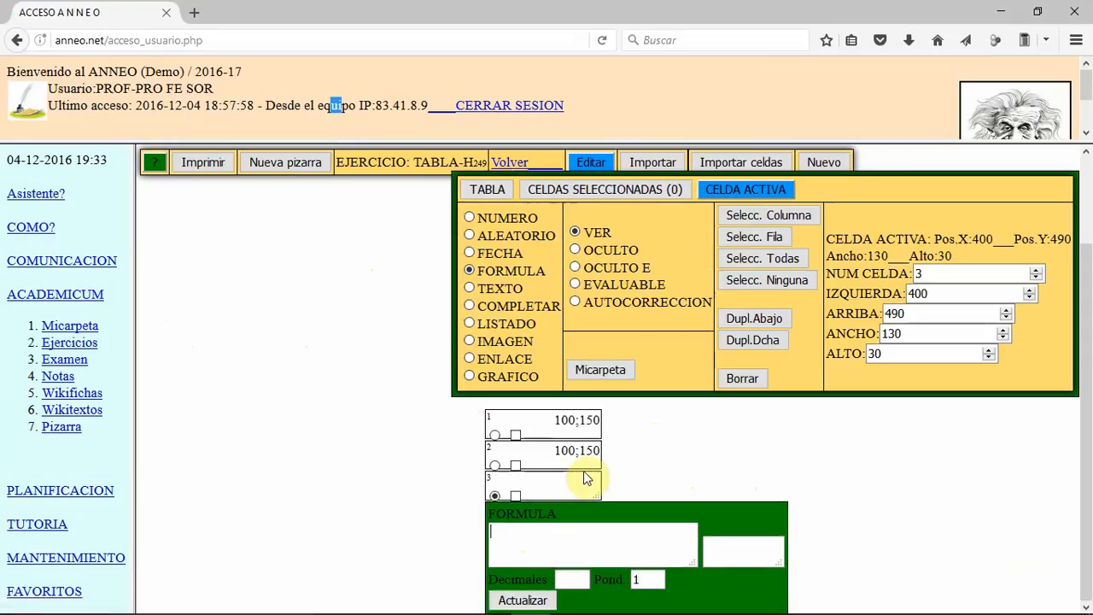
pyautogui.write('[]')
pyautogui.write('+')
pyautogui.write('[]')
pyautogui.write('2')
pyautogui.click(524, 600)
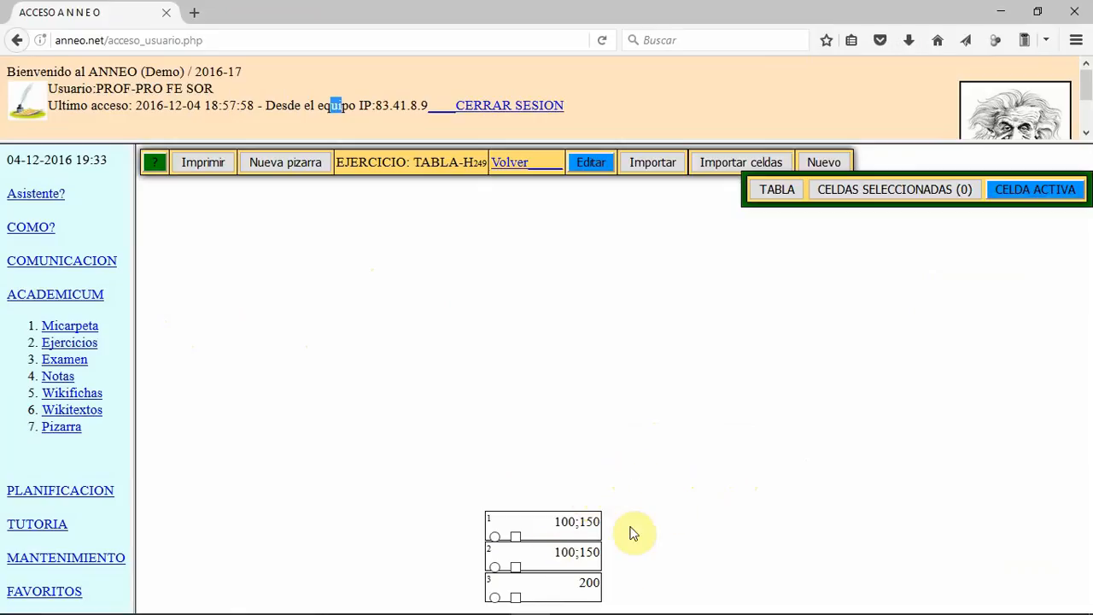
# Step: Create a new cell, change its type to COMPLETAR and shrink it to about 90 wide and 25 high
pyautogui.click(835, 161)
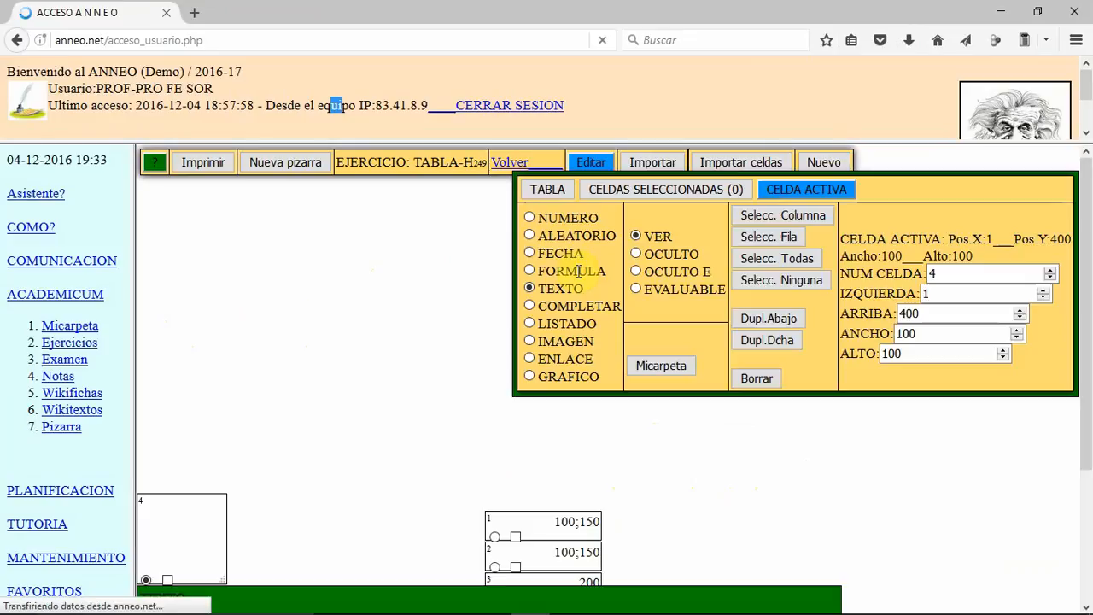
pyautogui.scroll(-2, 175, 522)
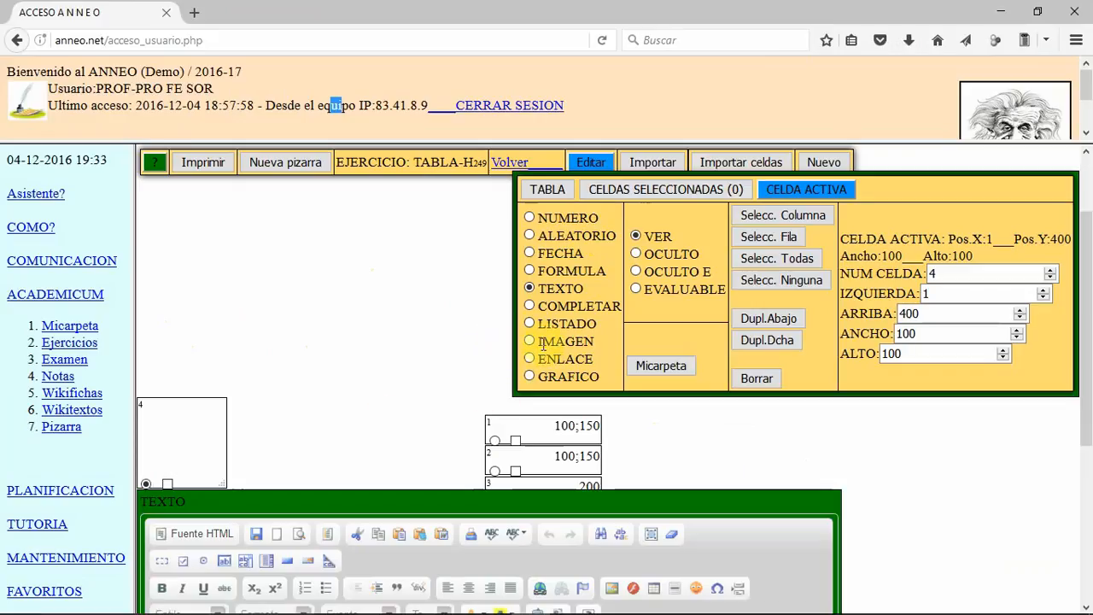
pyautogui.click(529, 306)
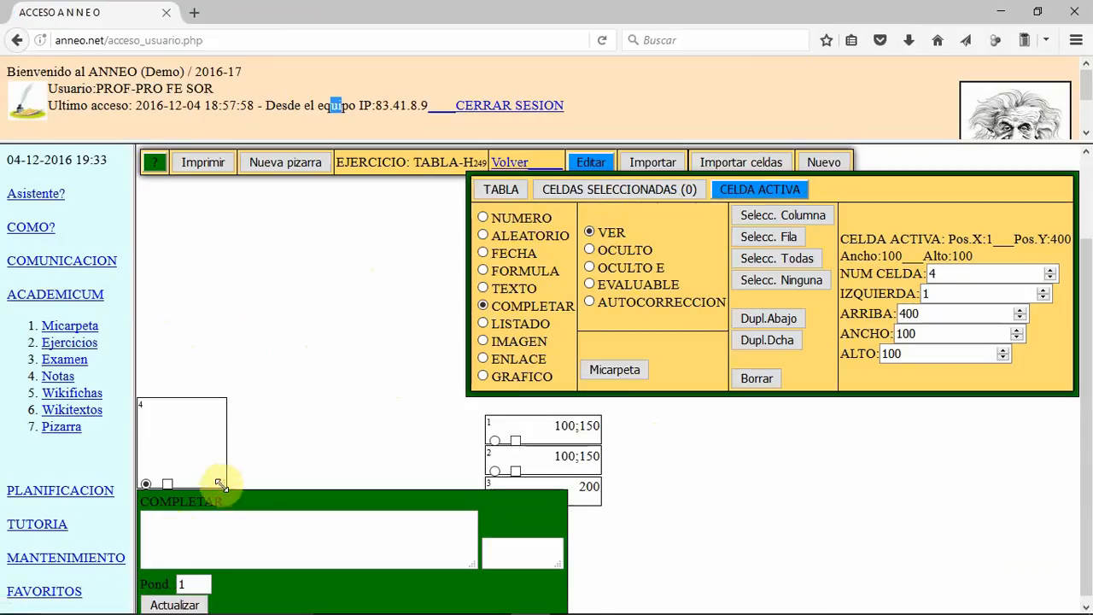
pyautogui.moveTo(224, 484); pyautogui.dragTo(210, 417)
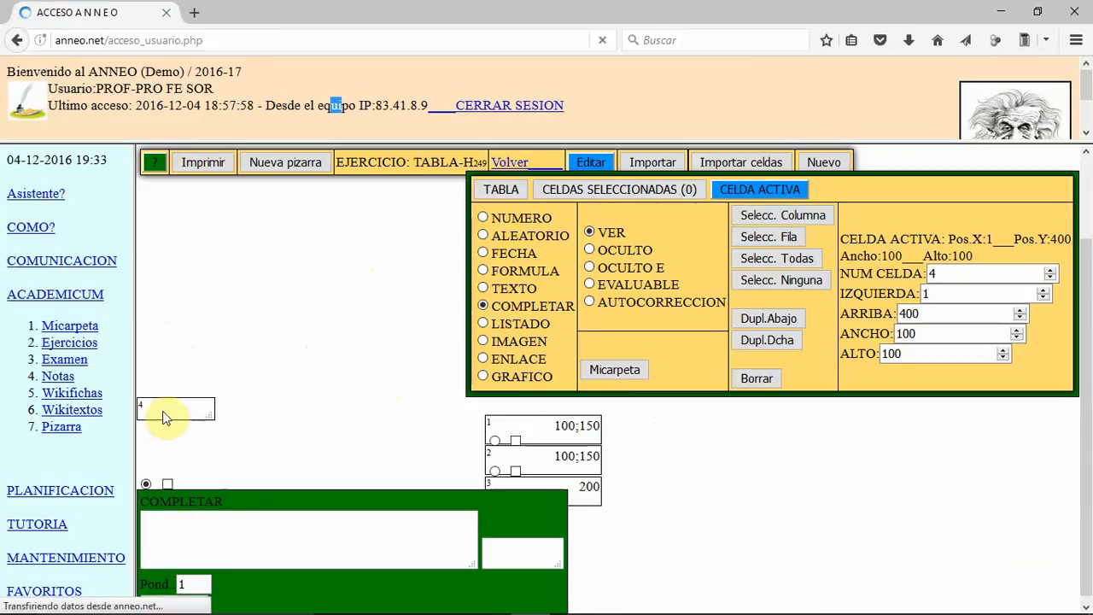
# Step: Enter + in the new COMPLETAR cell, resize it to about 50 wide and 30 high, and update it
pyautogui.click(204, 524)
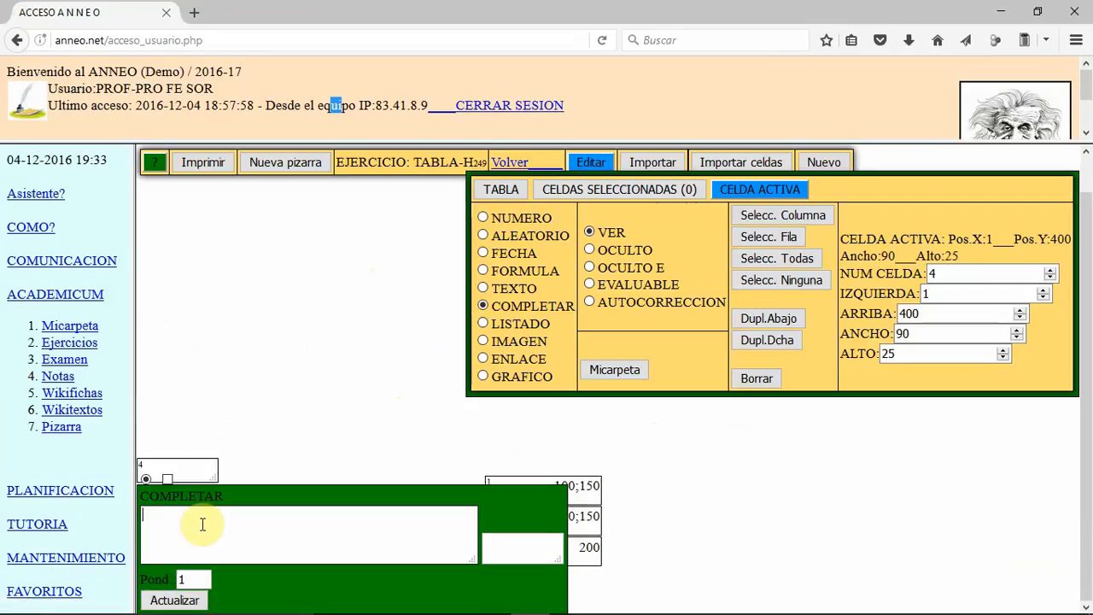
pyautogui.write('+')
pyautogui.click(171, 600)
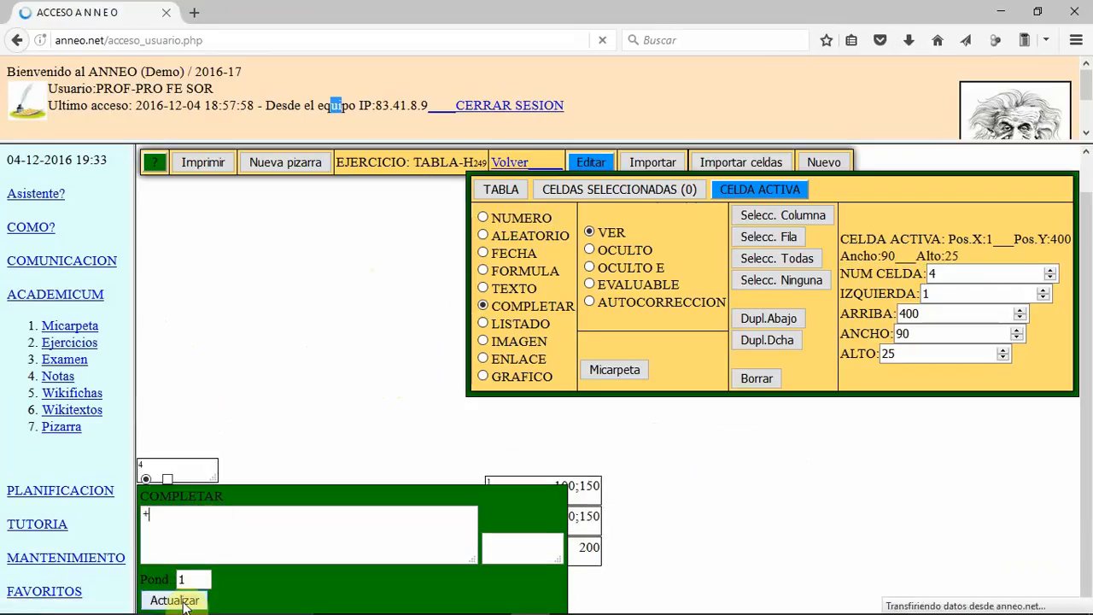
pyautogui.moveTo(211, 474); pyautogui.dragTo(183, 472)
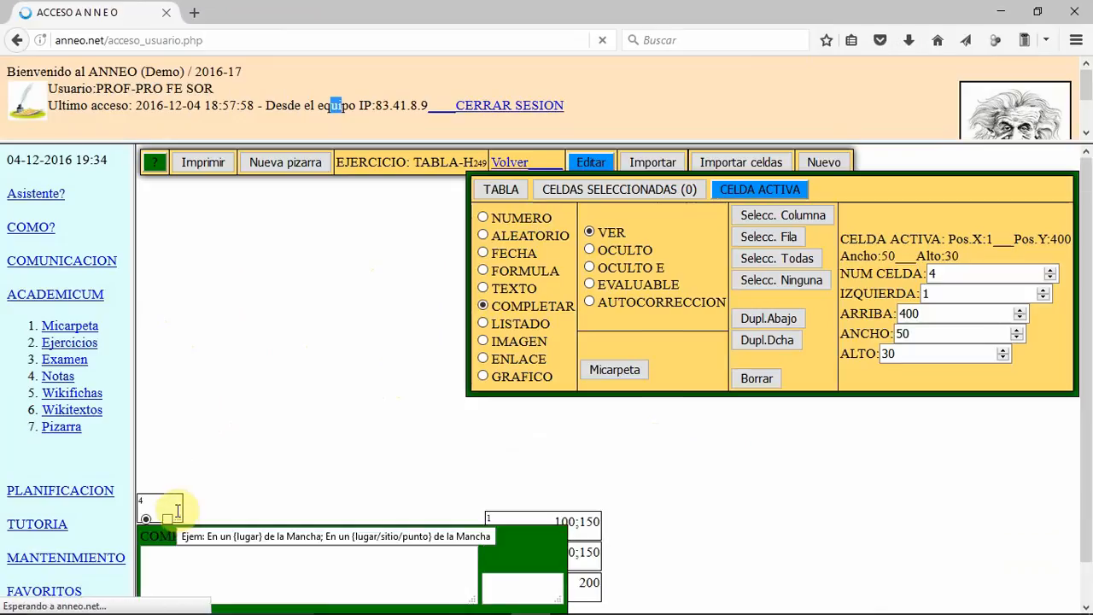
pyautogui.write('+')
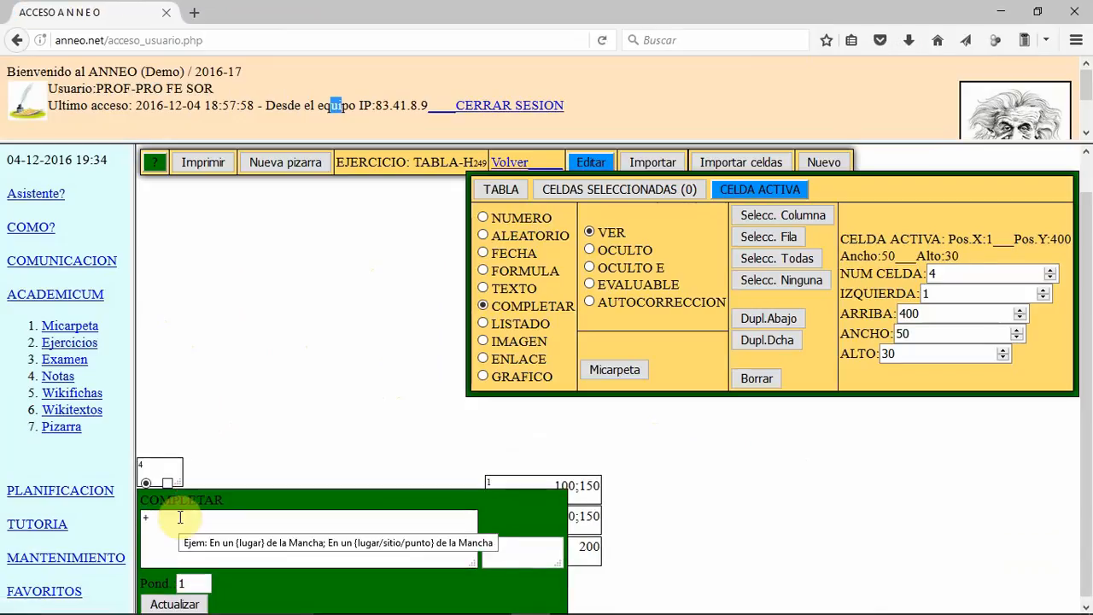
pyautogui.click(167, 603)
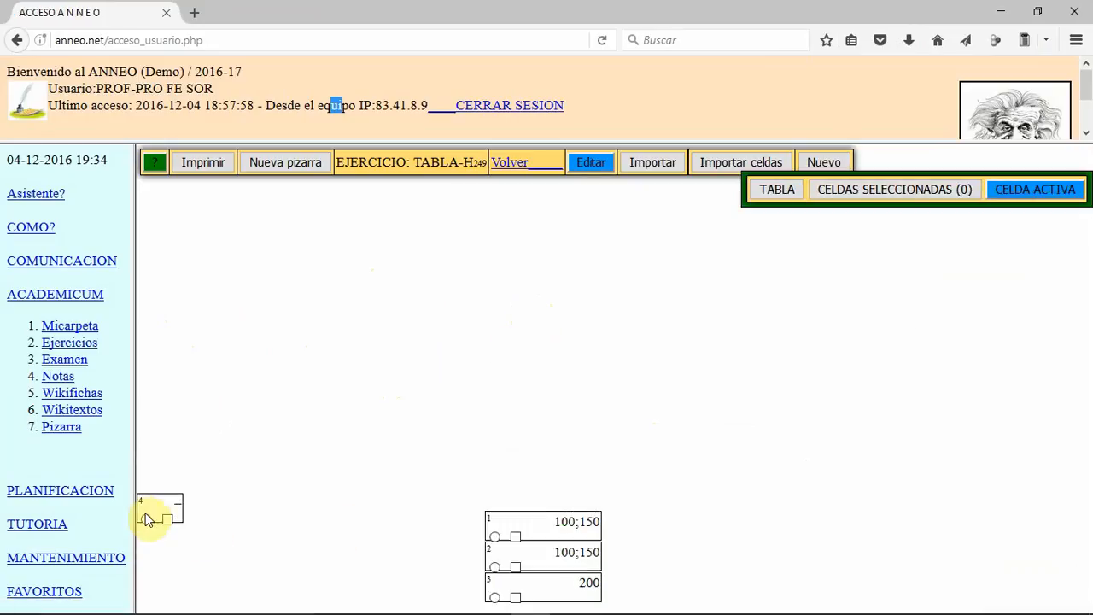
# Step: Move the + cell beside cell 2 at about X 350, Y 460 and narrow it to about 30 wide
pyautogui.click(146, 518)
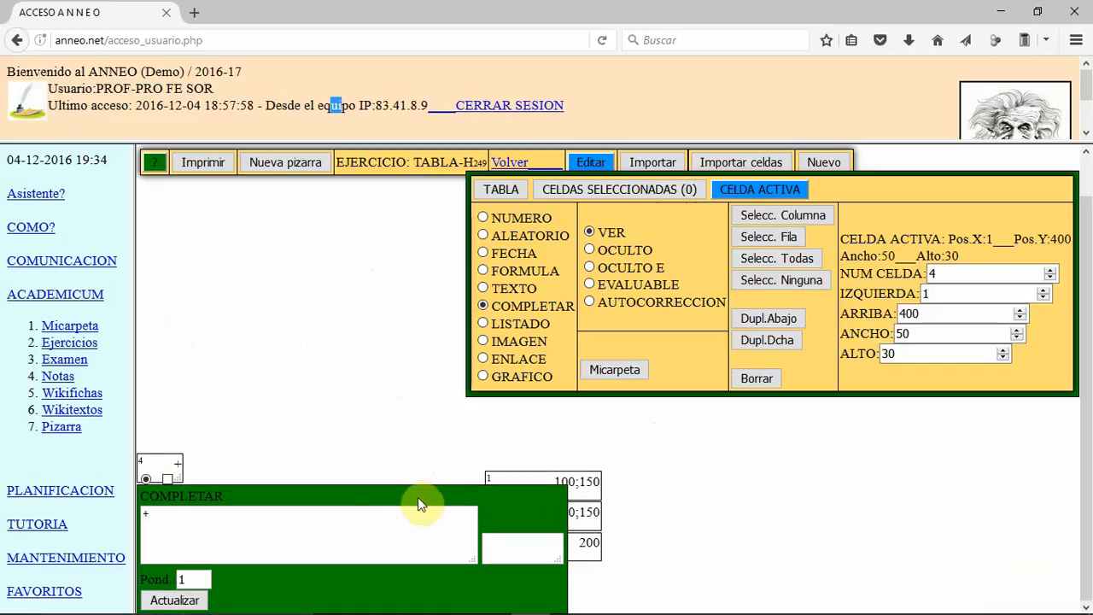
pyautogui.doubleClick(417, 498)
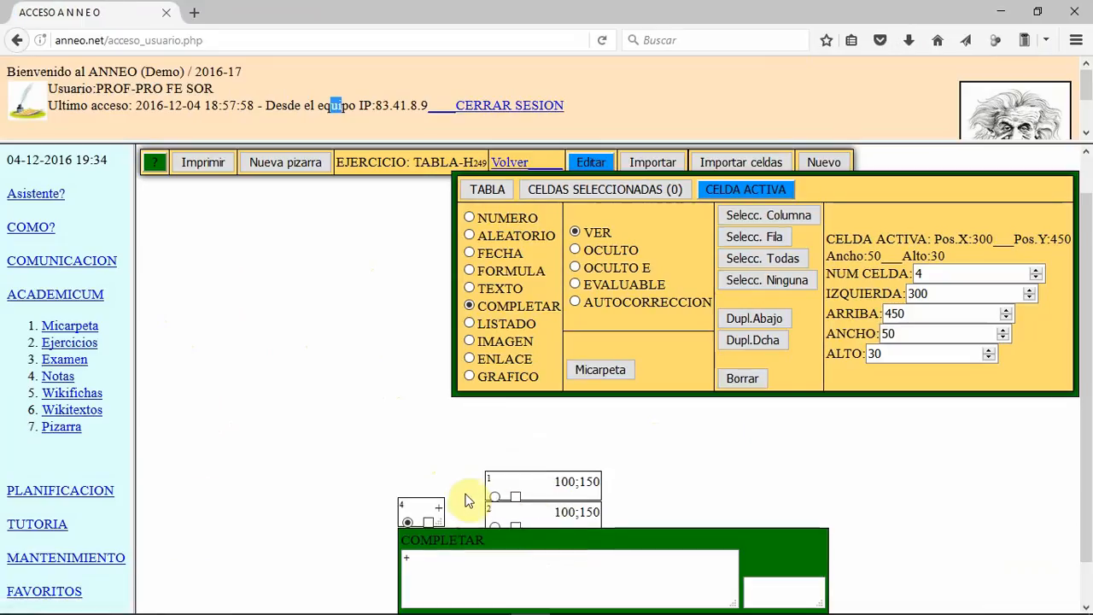
pyautogui.scroll(-1, 467, 482)
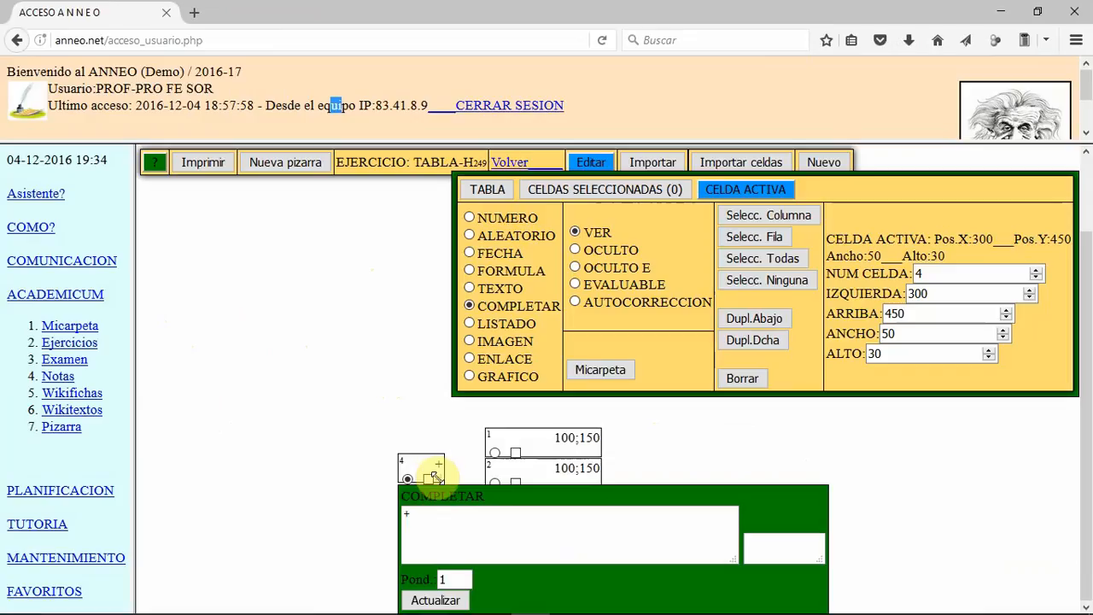
pyautogui.moveTo(434, 474); pyautogui.dragTo(418, 471)
pyautogui.click(445, 466)
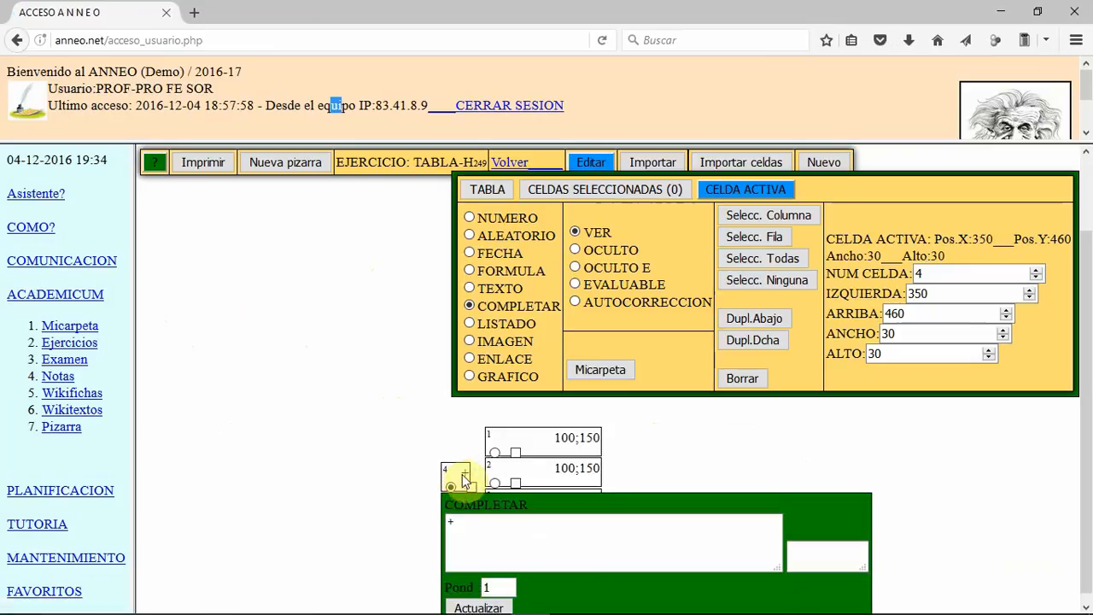
# Step: Duplicate the + cell downward, replace the copy's content with = and update it
pyautogui.click(754, 317)
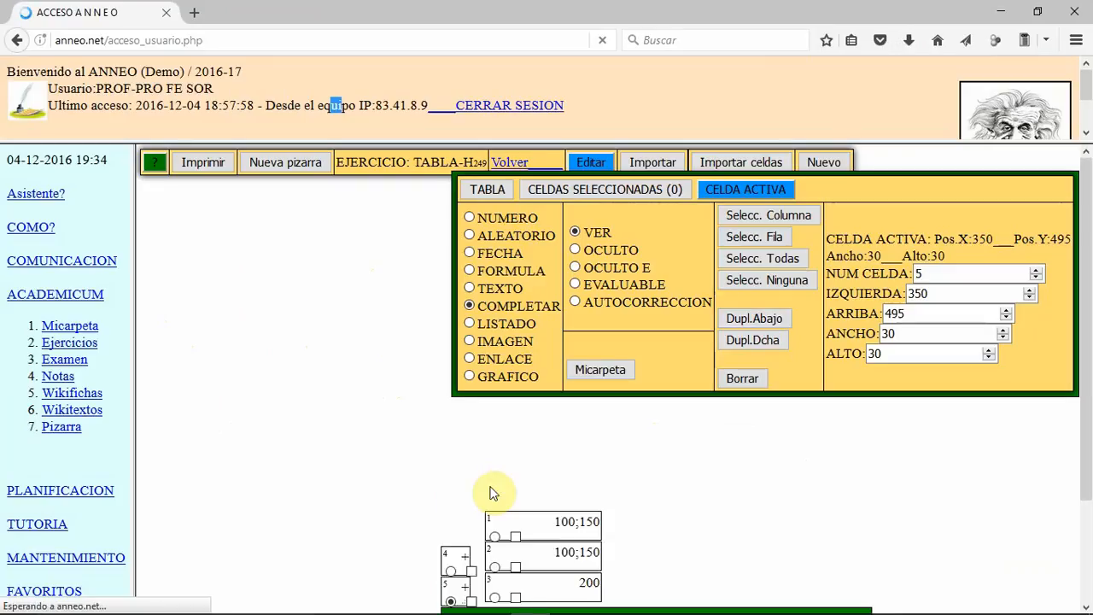
pyautogui.moveTo(460, 557); pyautogui.dragTo(433, 558)
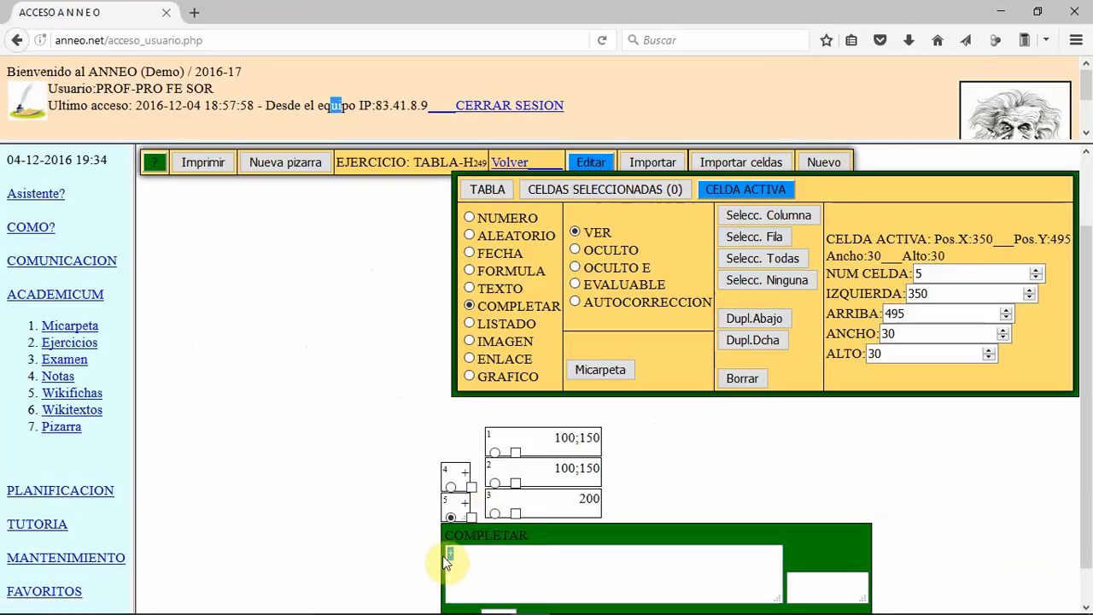
pyautogui.write('=')
pyautogui.scroll(-1, 555, 487)
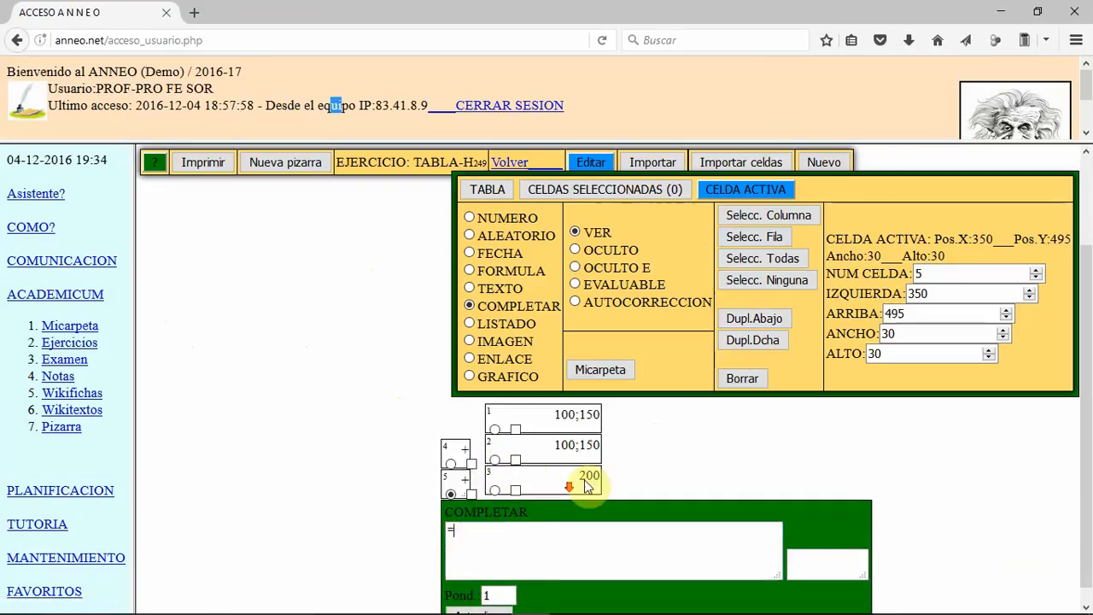
pyautogui.click(510, 600)
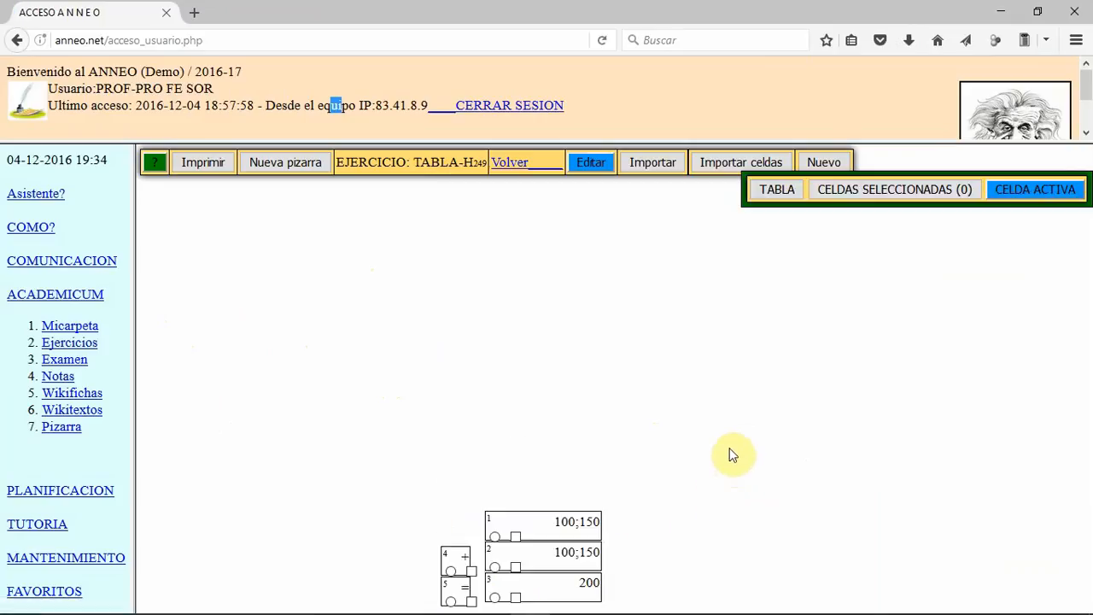
# Step: Make the formula cell 3 EVALUABLE and update it
pyautogui.click(496, 596)
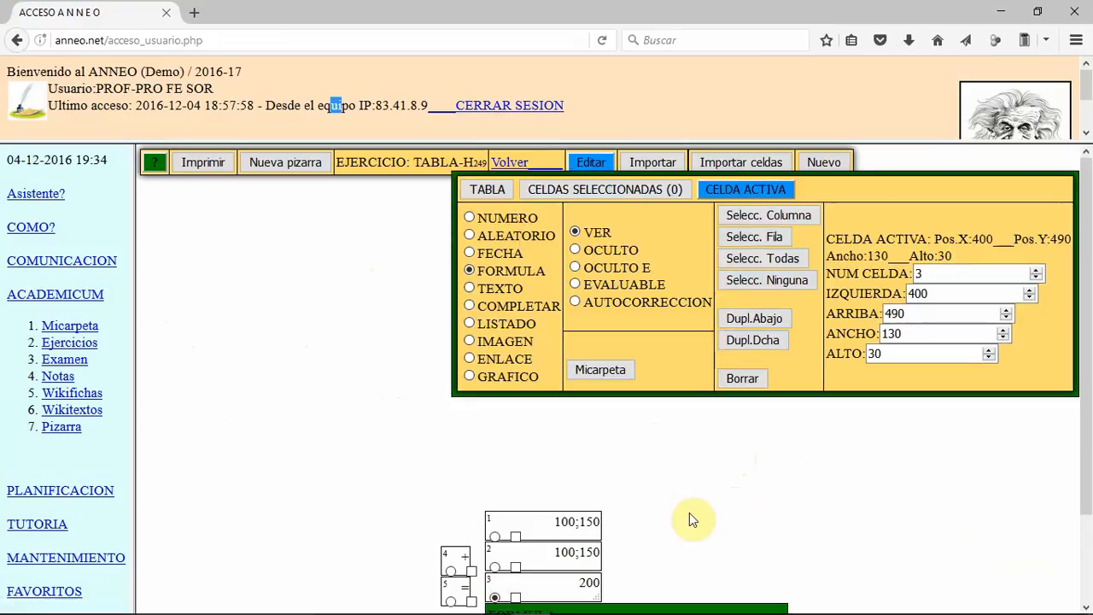
pyautogui.click(575, 284)
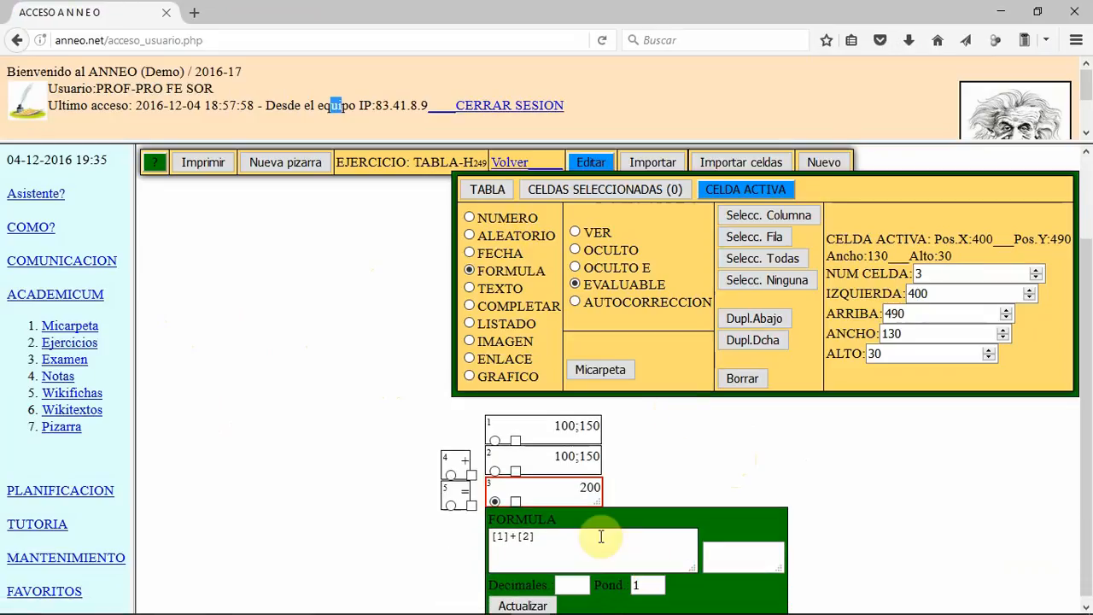
pyautogui.click(519, 602)
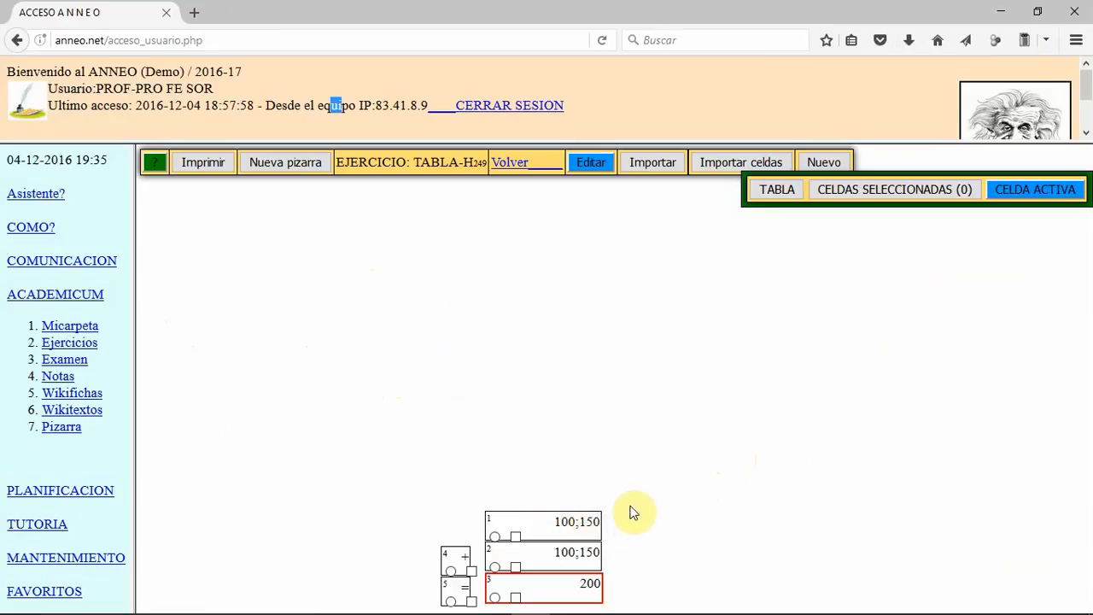
# Step: Return to the exercise list, select the NUMEROS NATURALES and TABLA exercises, and transfer the group uses to TABLA
pyautogui.click(512, 164)
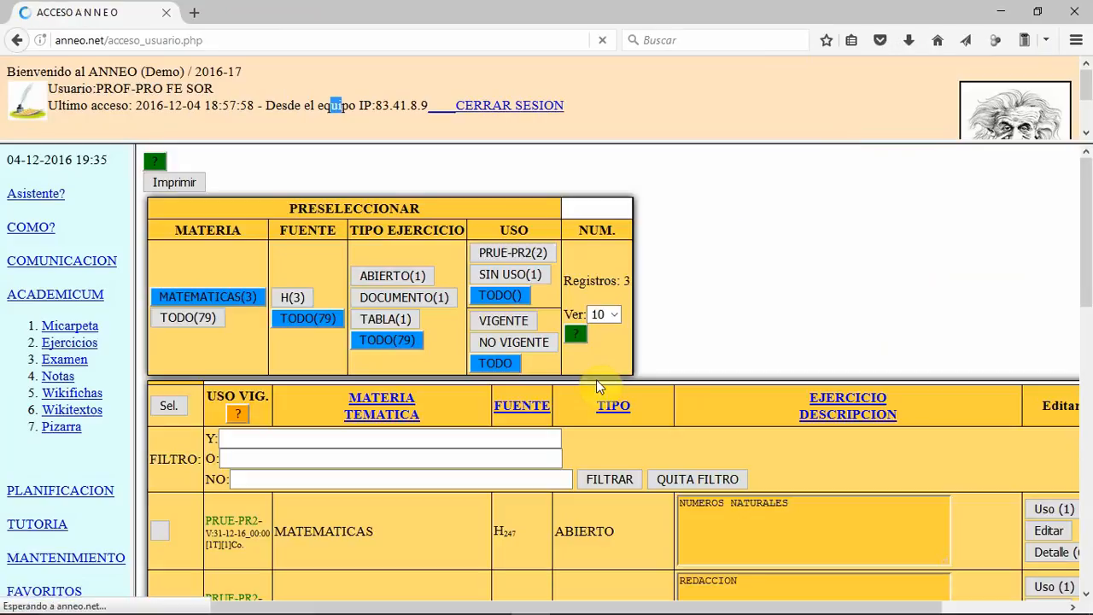
pyautogui.scroll(-5, 596, 379)
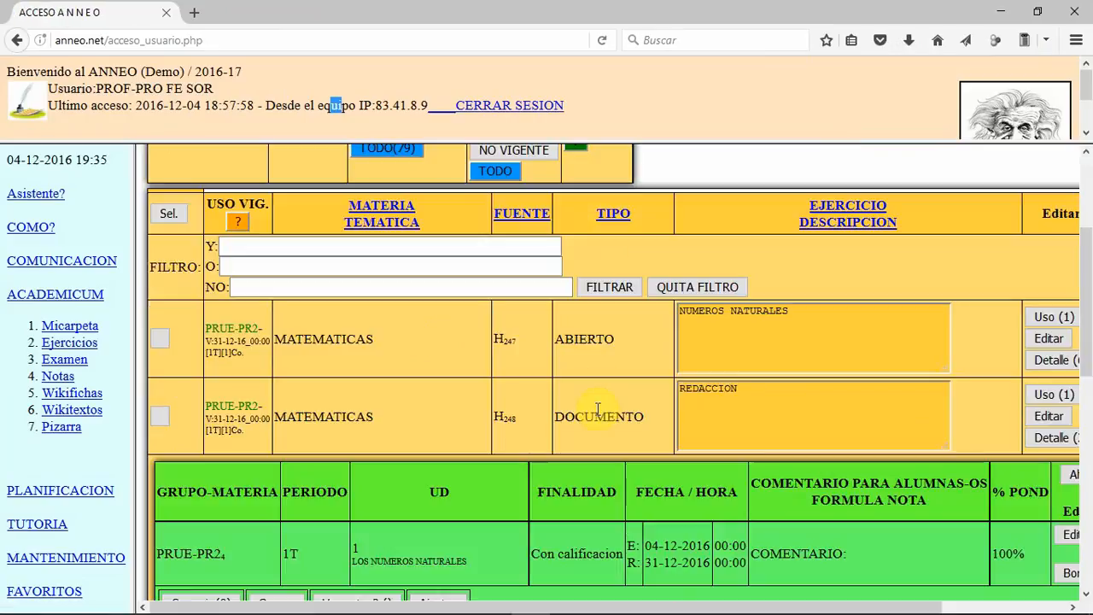
pyautogui.scroll(-2, 602, 406)
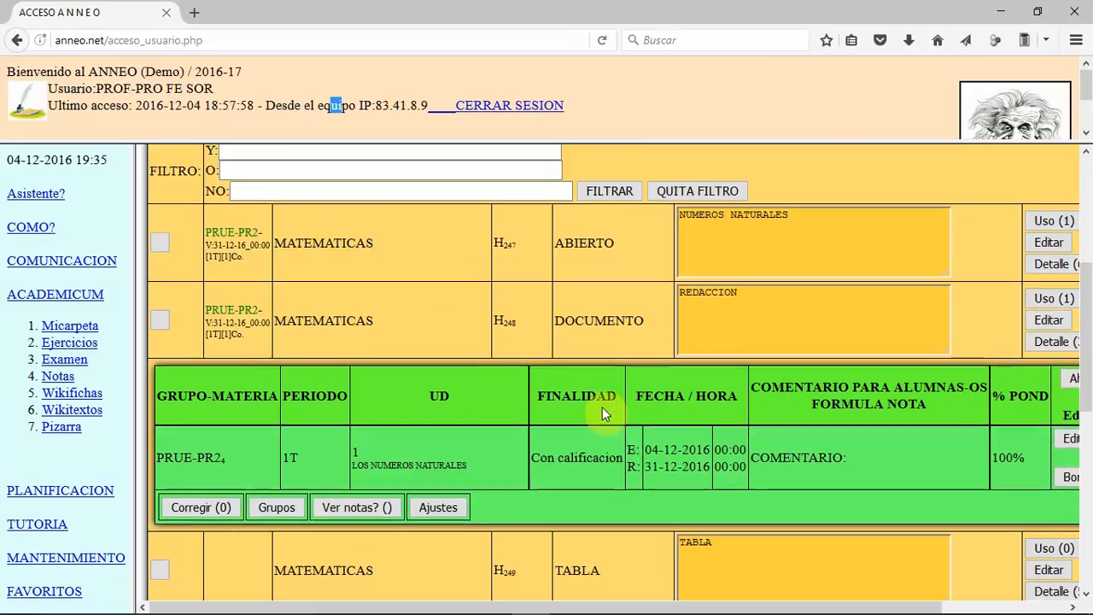
pyautogui.scroll(-3, 625, 410)
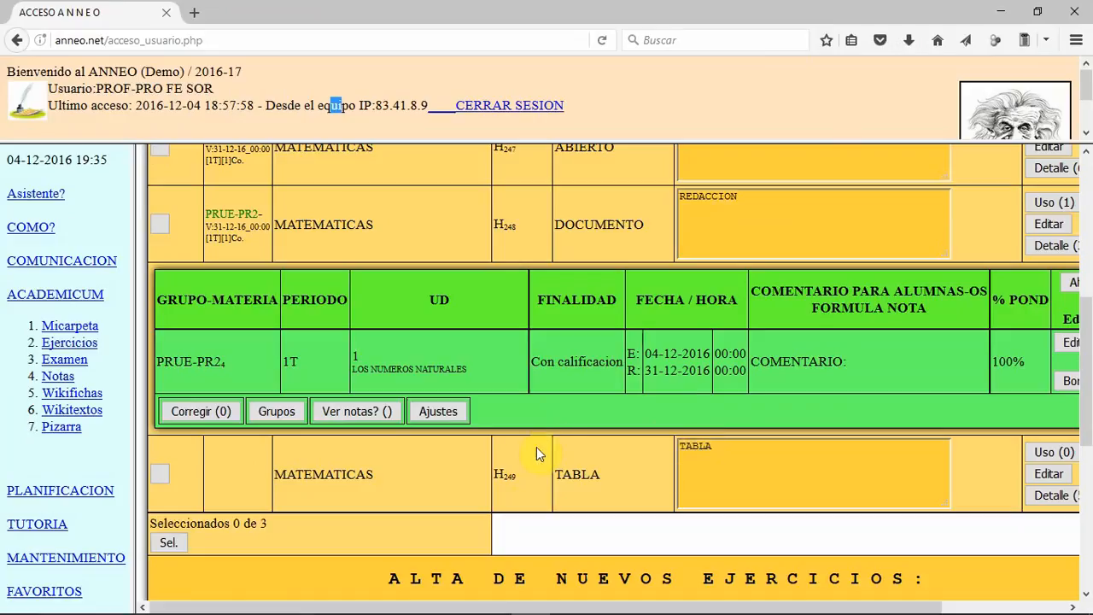
pyautogui.scroll(3, 539, 436)
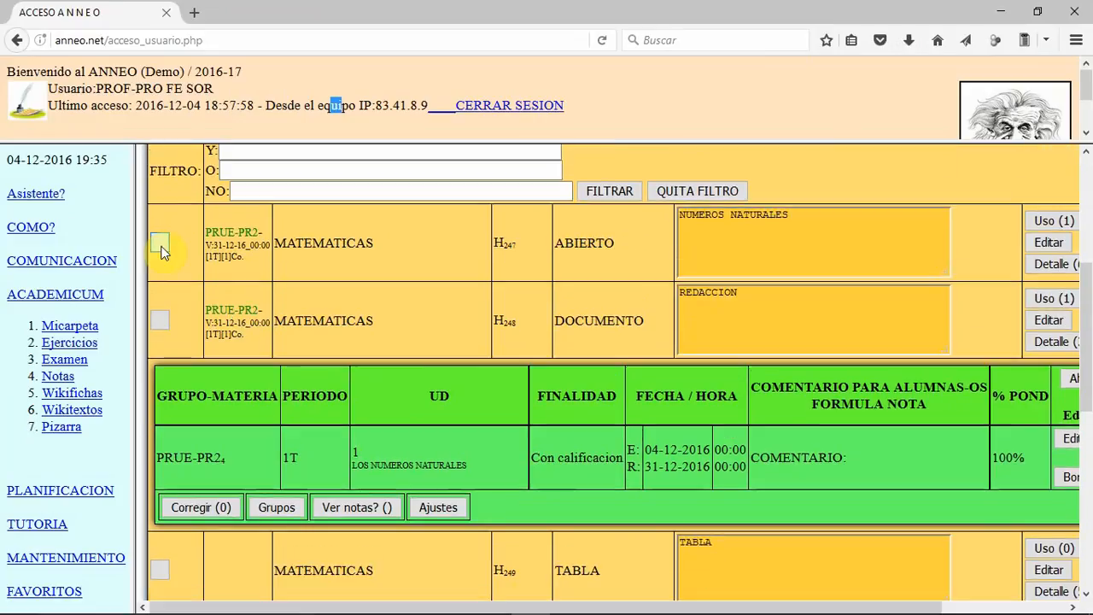
pyautogui.click(159, 243)
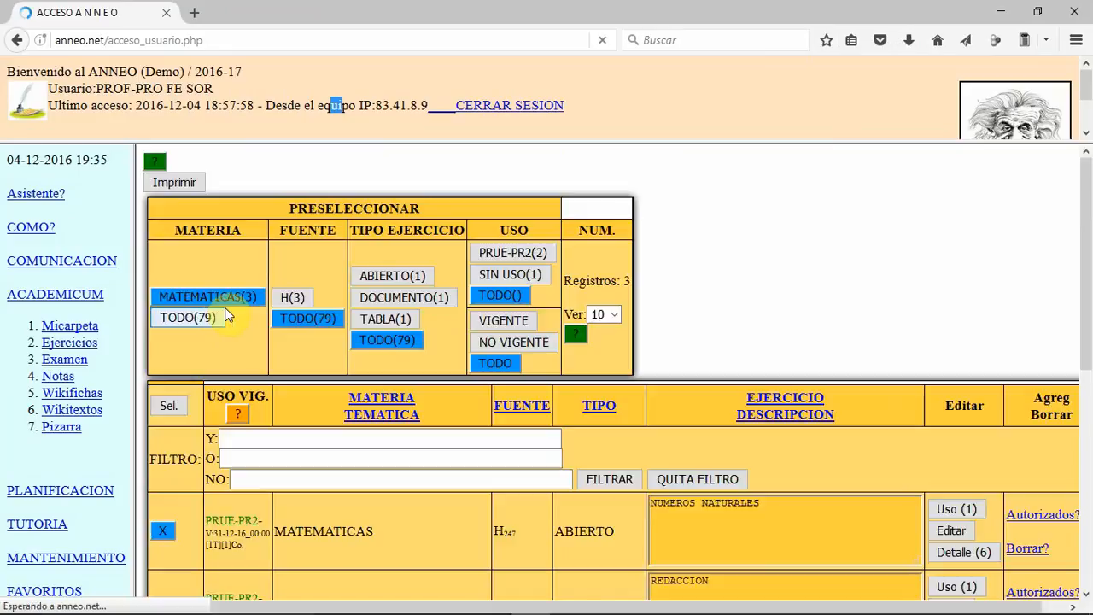
pyautogui.scroll(-3, 174, 399)
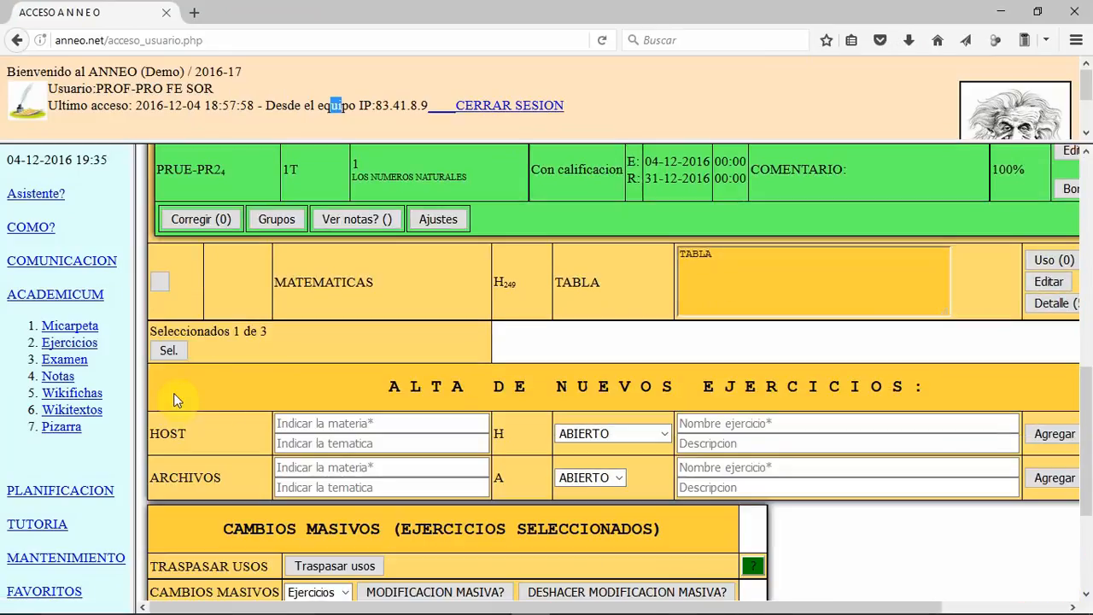
pyautogui.click(161, 284)
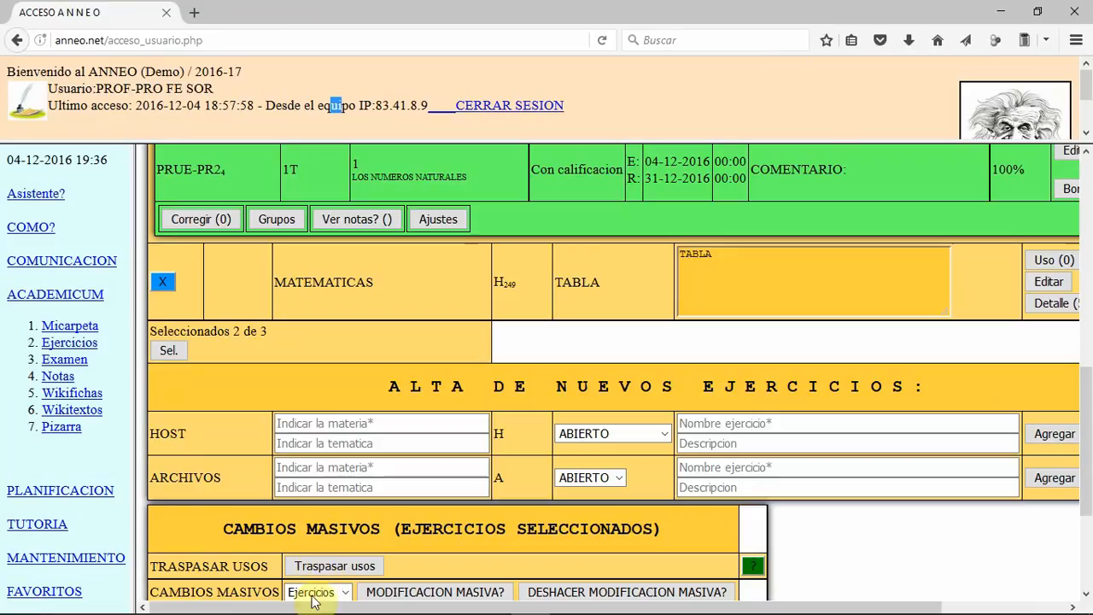
pyautogui.click(326, 566)
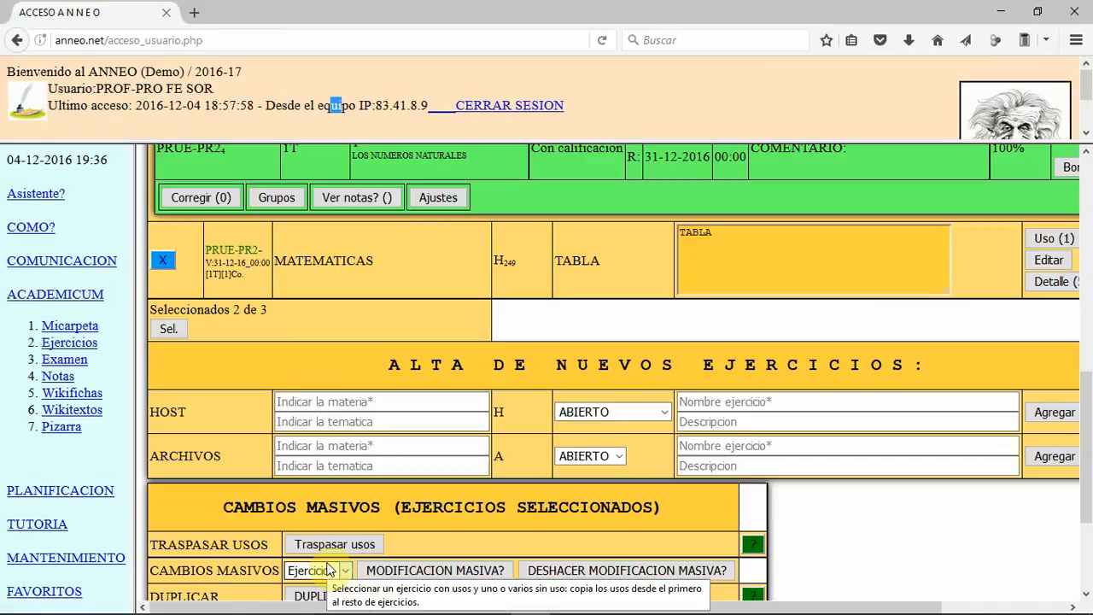
# Step: Rename the TABLA exercise as SUMA DE NUMEROS NATURALES and save the change
pyautogui.scroll(5, 329, 563)
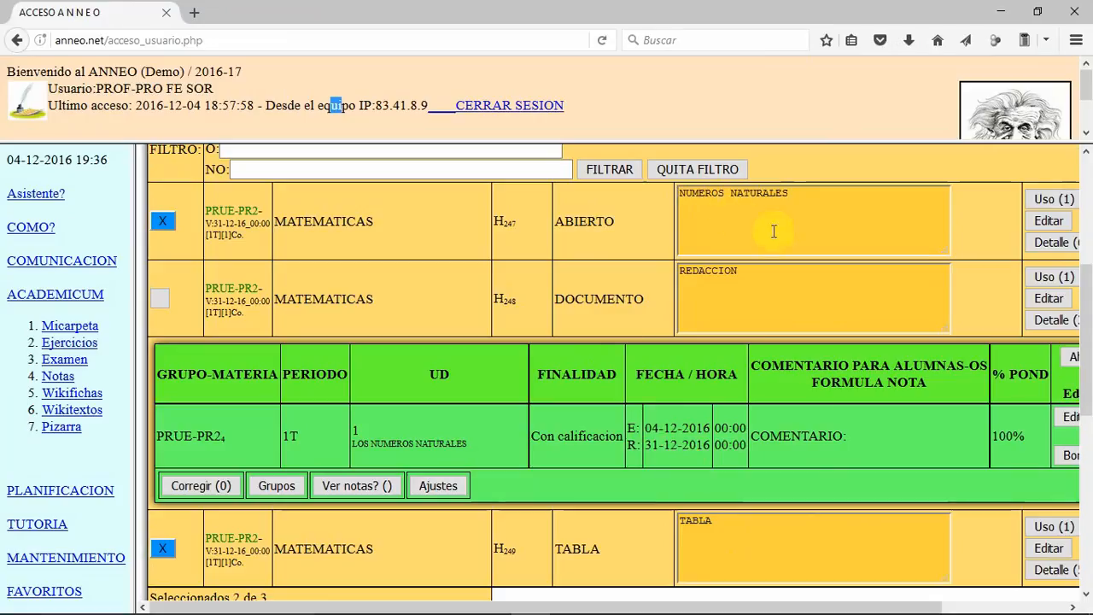
pyautogui.click(1047, 549)
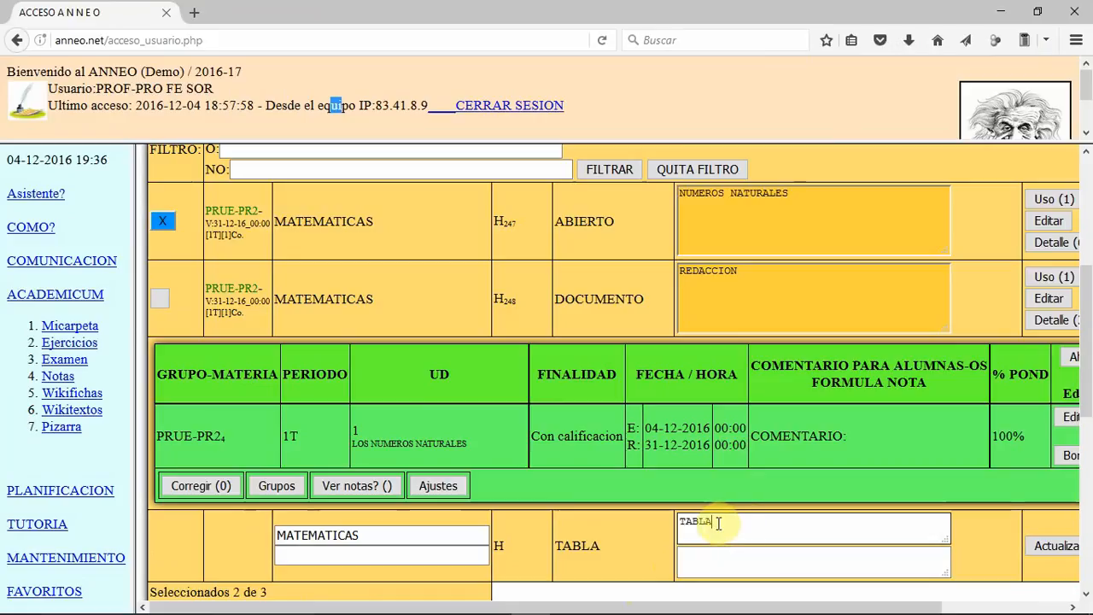
pyautogui.press('BackSpace')
pyautogui.press('BackSpace')
pyautogui.press('BackSpace')
pyautogui.press('BackSpace')
pyautogui.press('BackSpace')
pyautogui.write('SUMAS DE NUMEROS NATUARLES')
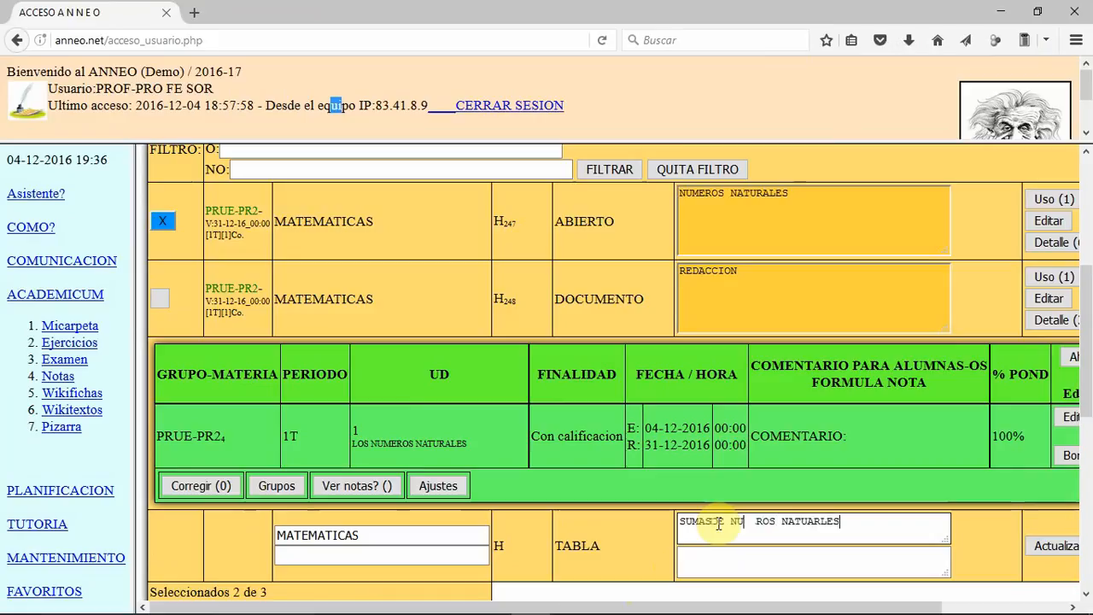
pyautogui.press('BackSpace')
pyautogui.press('BackSpace')
pyautogui.press('BackSpace')
pyautogui.press('BackSpace')
pyautogui.press('BackSpace')
pyautogui.write('RALES')
pyautogui.click(1055, 545)
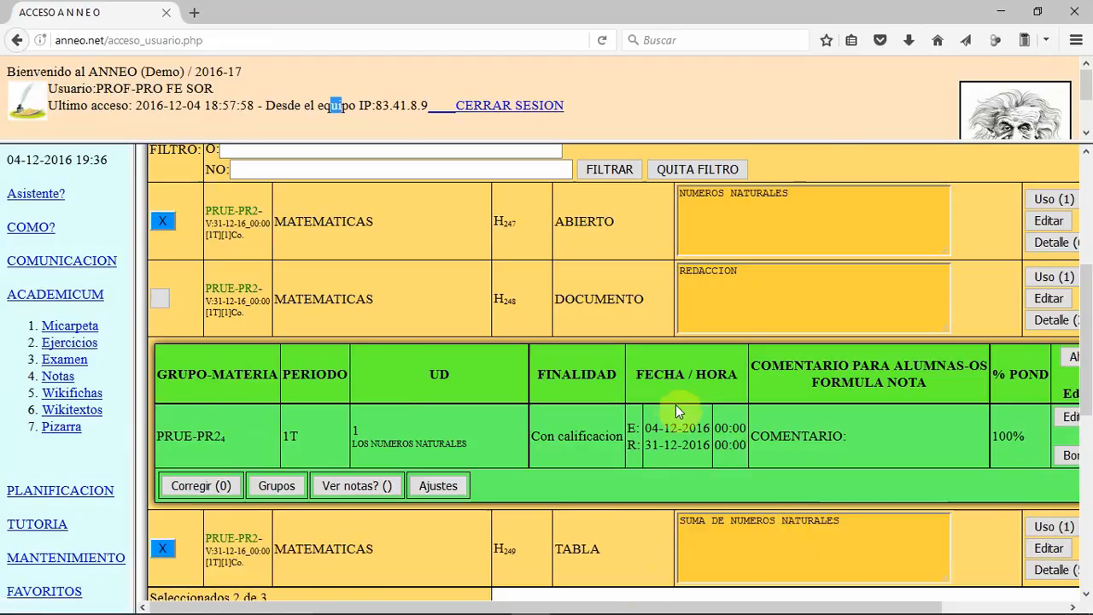
# Step: Add a new HOST exercise with subject ENCUESTA, type ENCUESTA and name ENCUESTA DE SATISFACCION
pyautogui.scroll(-2, 714, 396)
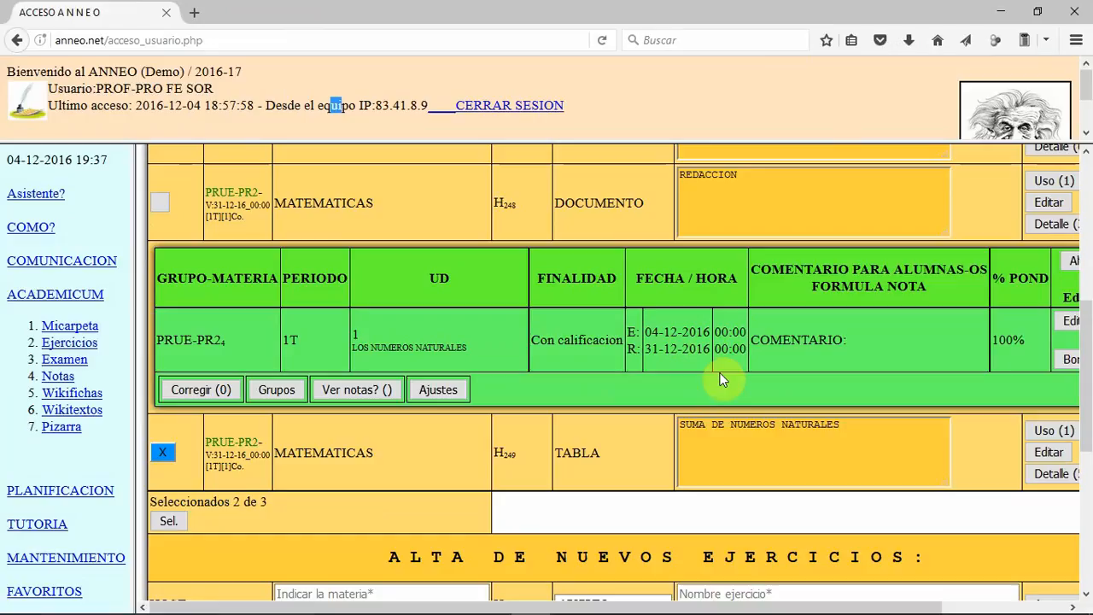
pyautogui.scroll(3, 722, 378)
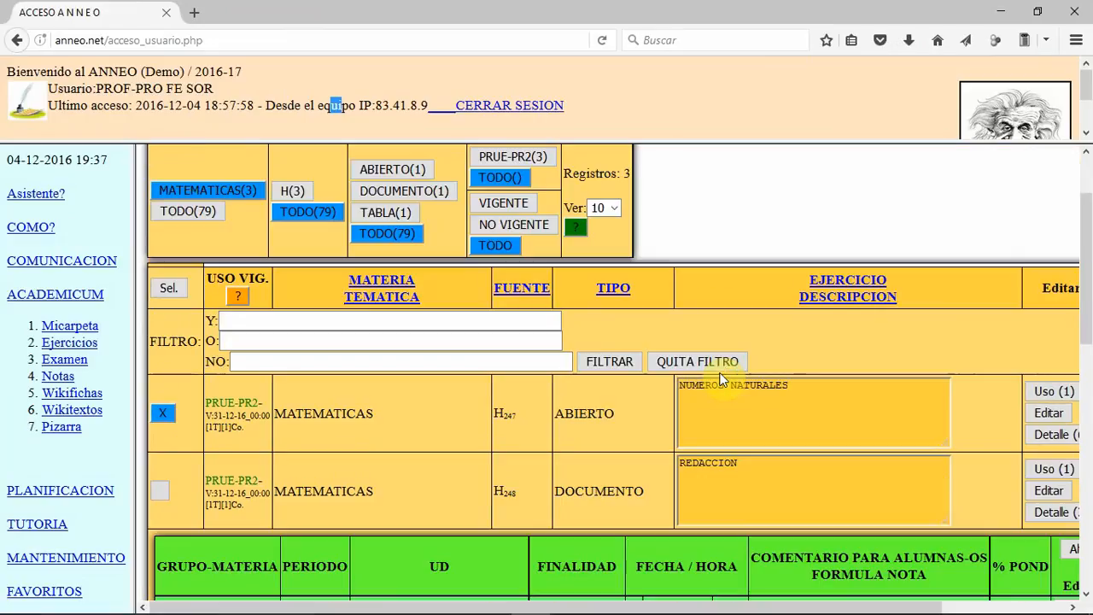
pyautogui.scroll(-2, 418, 389)
pyautogui.scroll(-5, 418, 389)
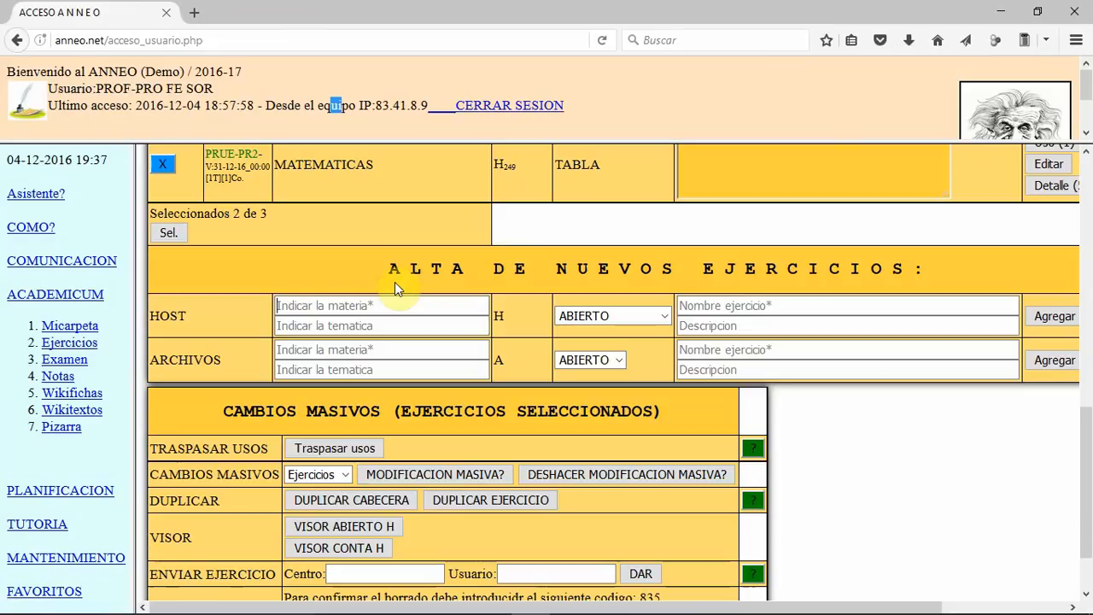
pyautogui.write('ENCUESTA')
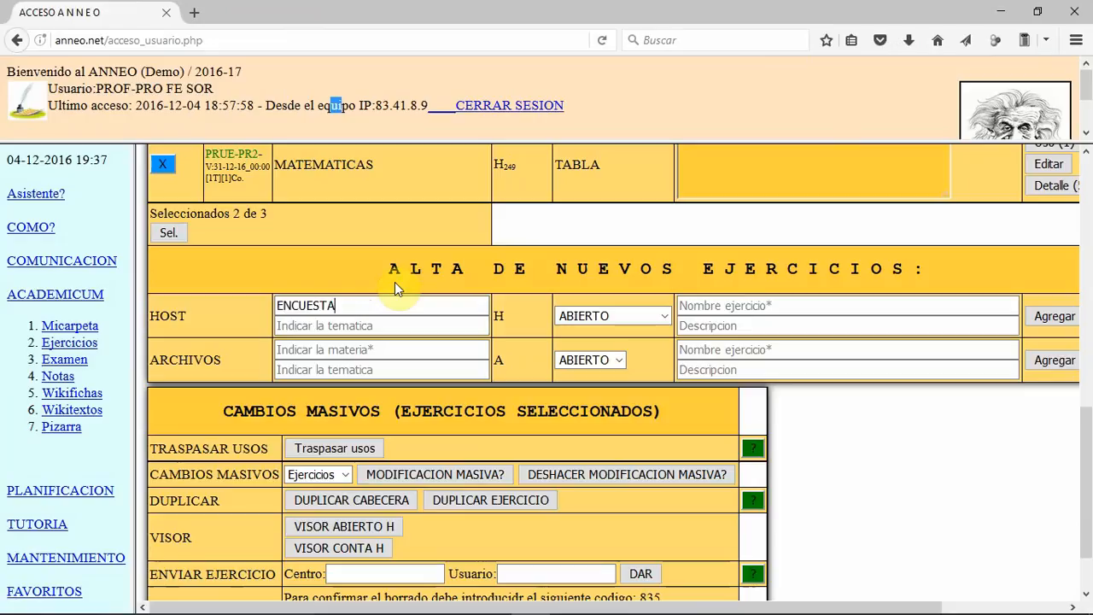
pyautogui.press('Tab')
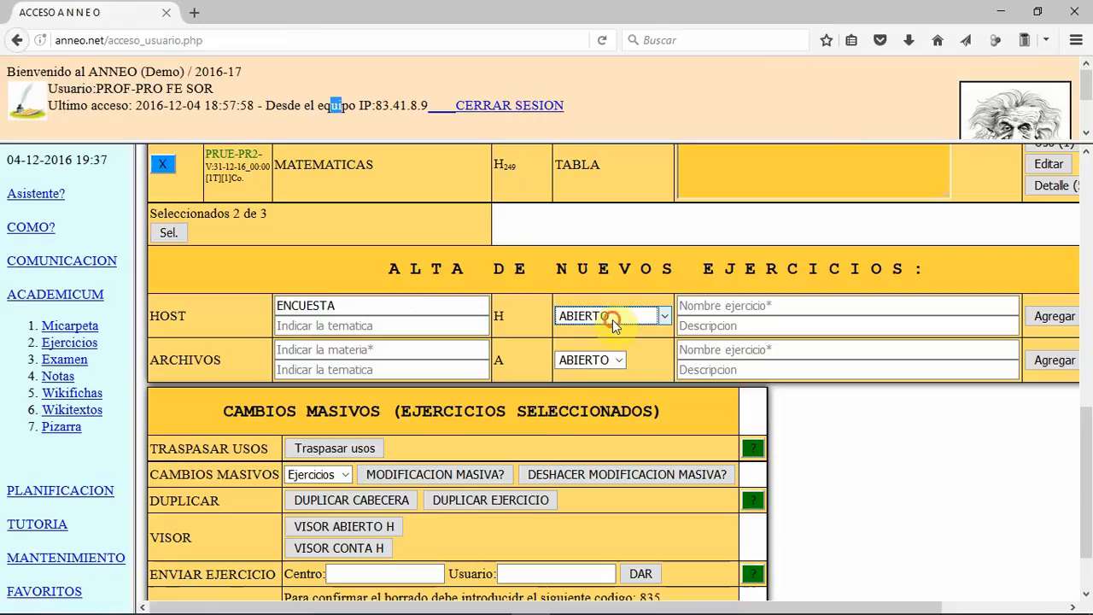
pyautogui.click(611, 317)
pyautogui.click(621, 424)
pyautogui.click(734, 305)
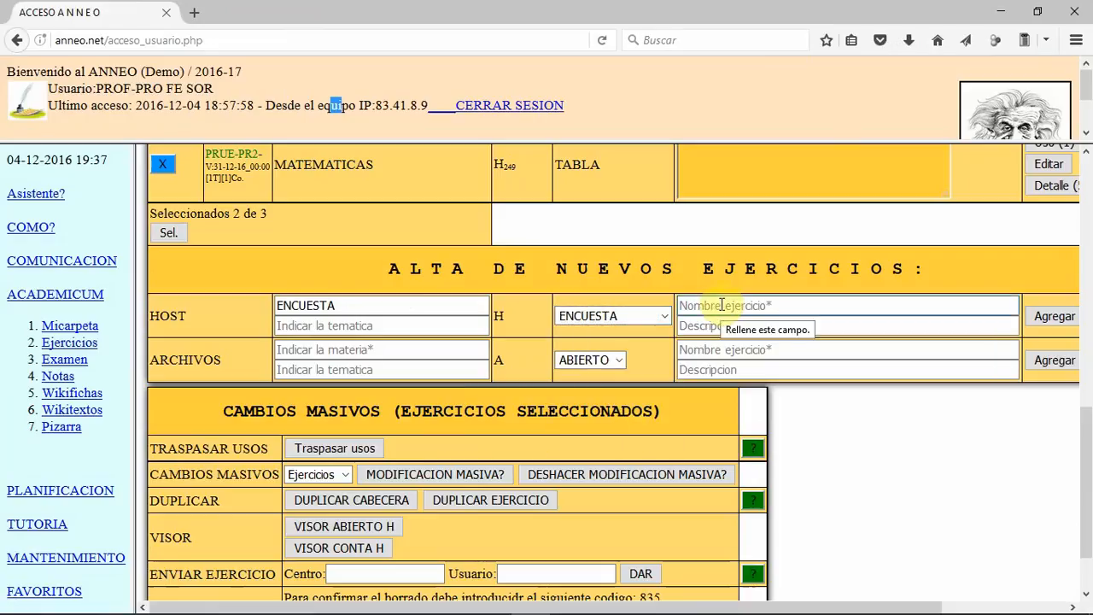
pyautogui.write('E')
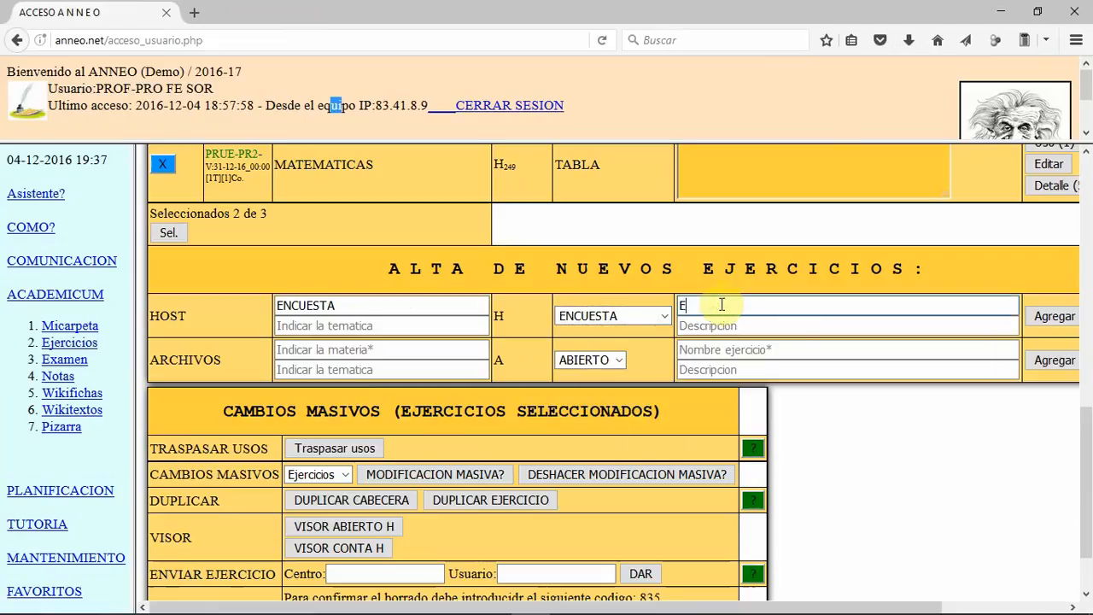
pyautogui.write('NCUESTA DE SATISFACCION')
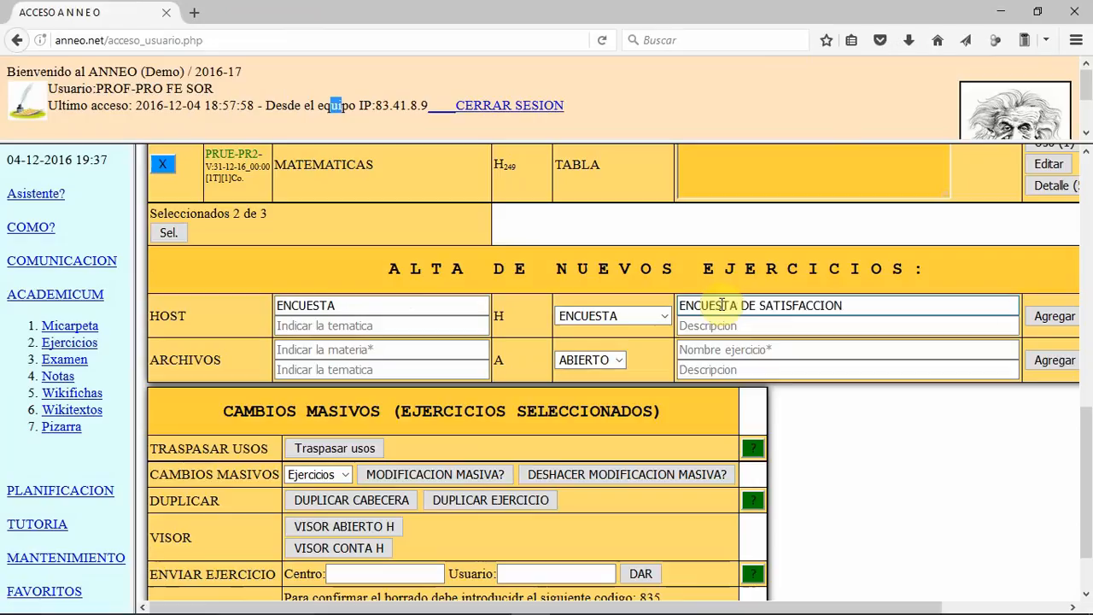
pyautogui.click(1054, 316)
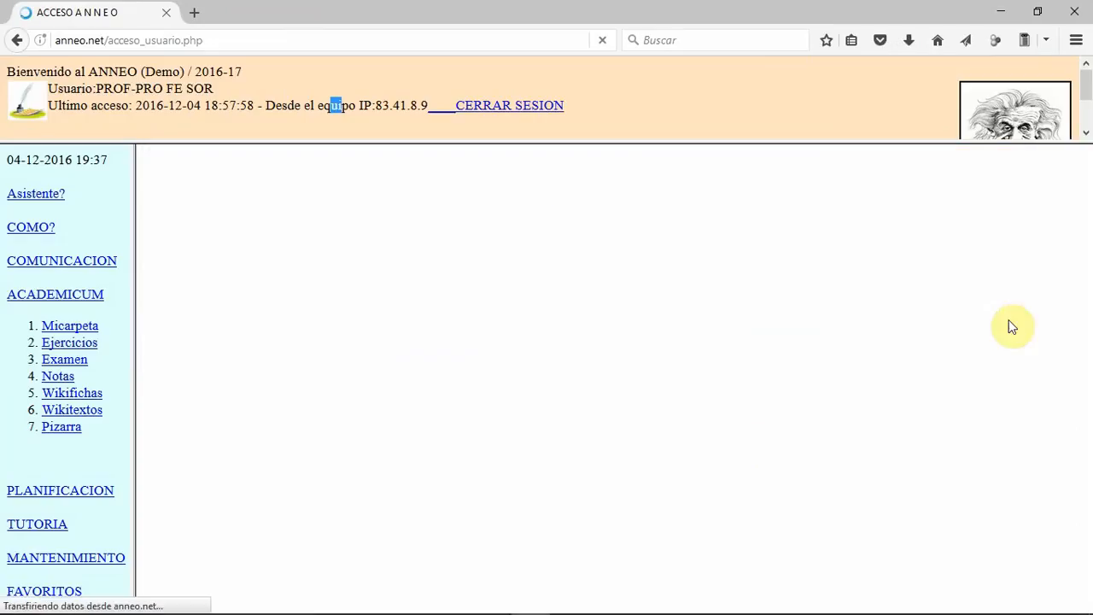
# Step: Show the exercises of all subjects and filter the list by the subject ENCUESTA
pyautogui.scroll(3, 804, 267)
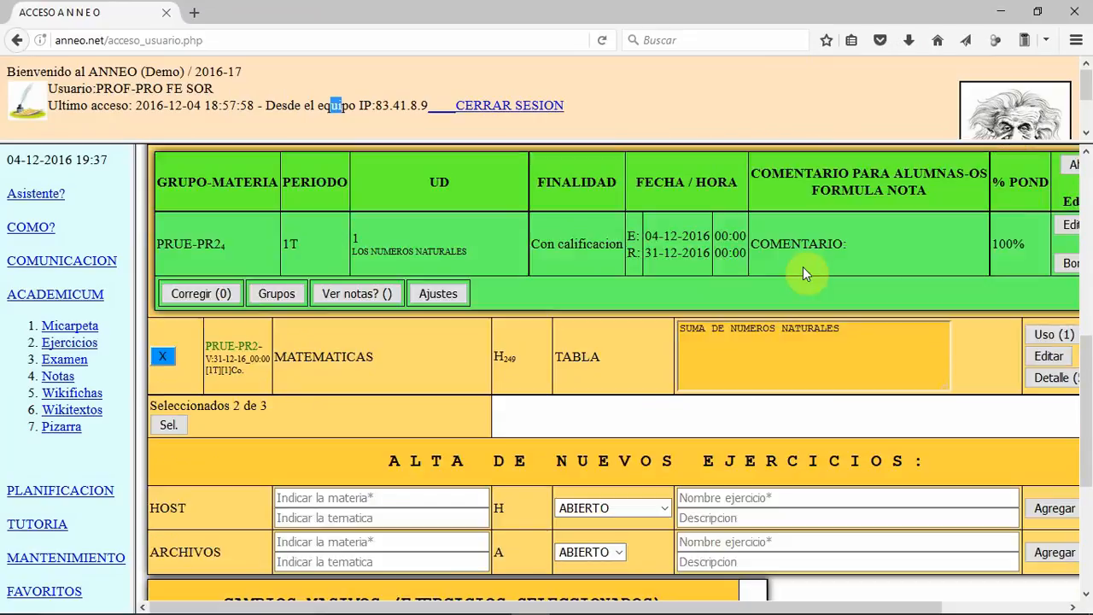
pyautogui.scroll(4, 652, 304)
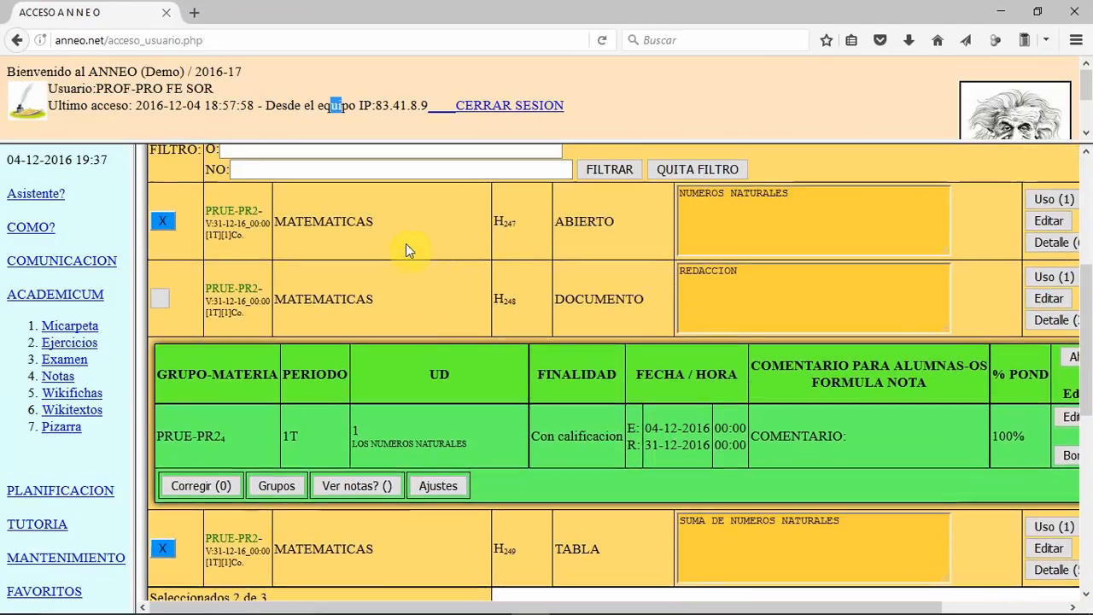
pyautogui.scroll(4, 317, 224)
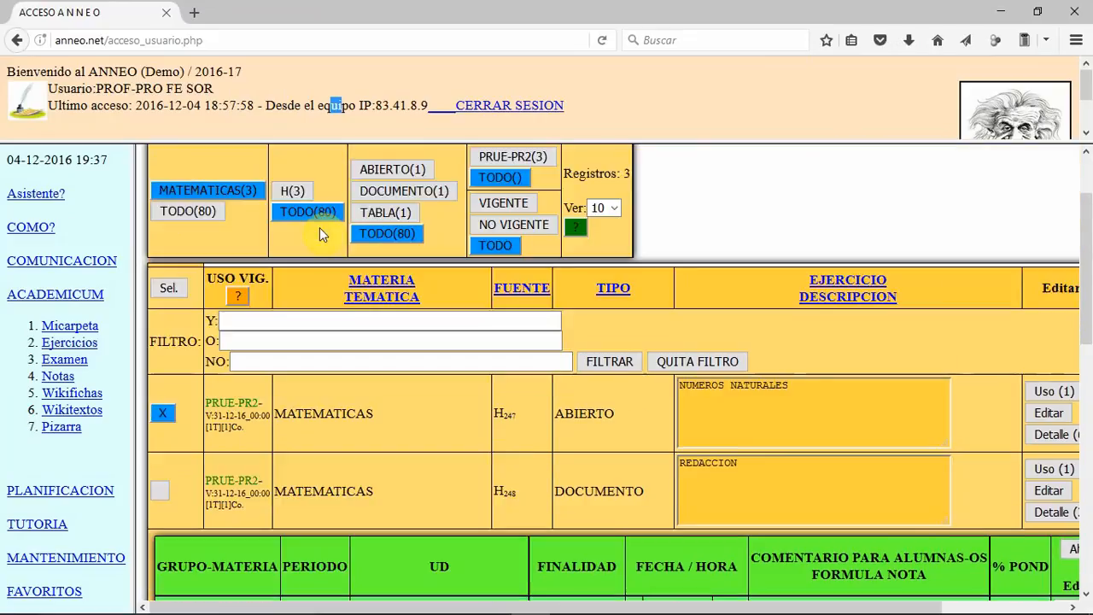
pyautogui.click(201, 210)
pyautogui.click(201, 210)
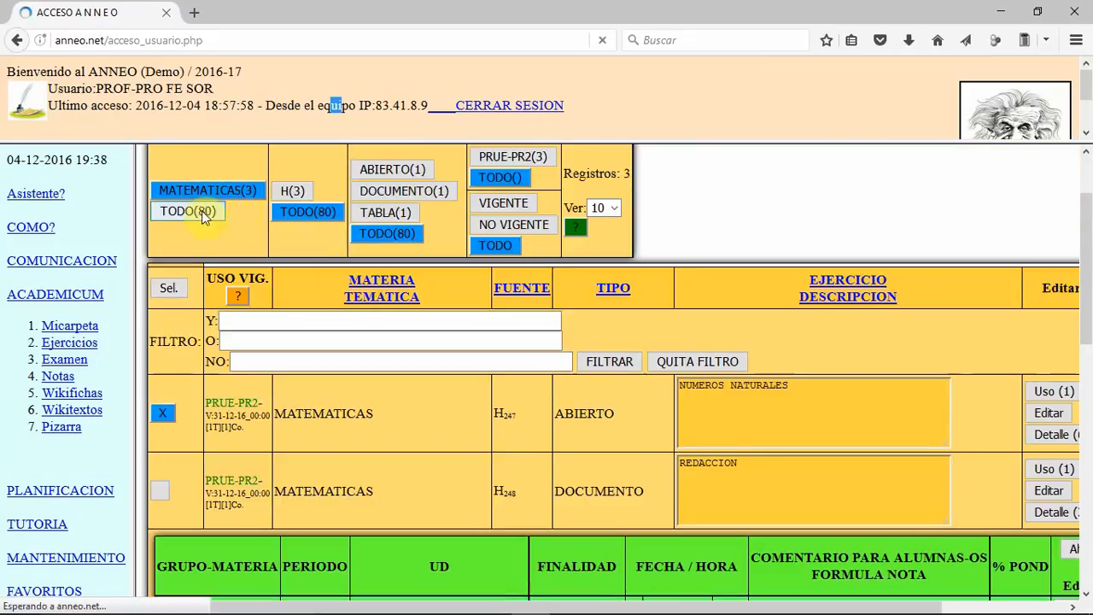
pyautogui.scroll(-2, 201, 213)
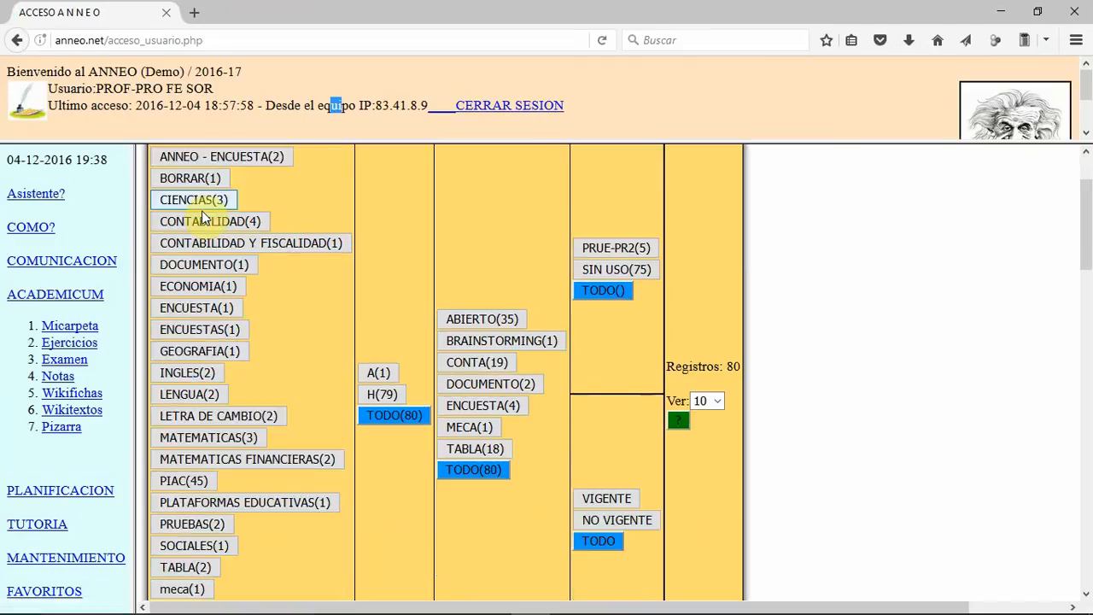
pyautogui.click(202, 307)
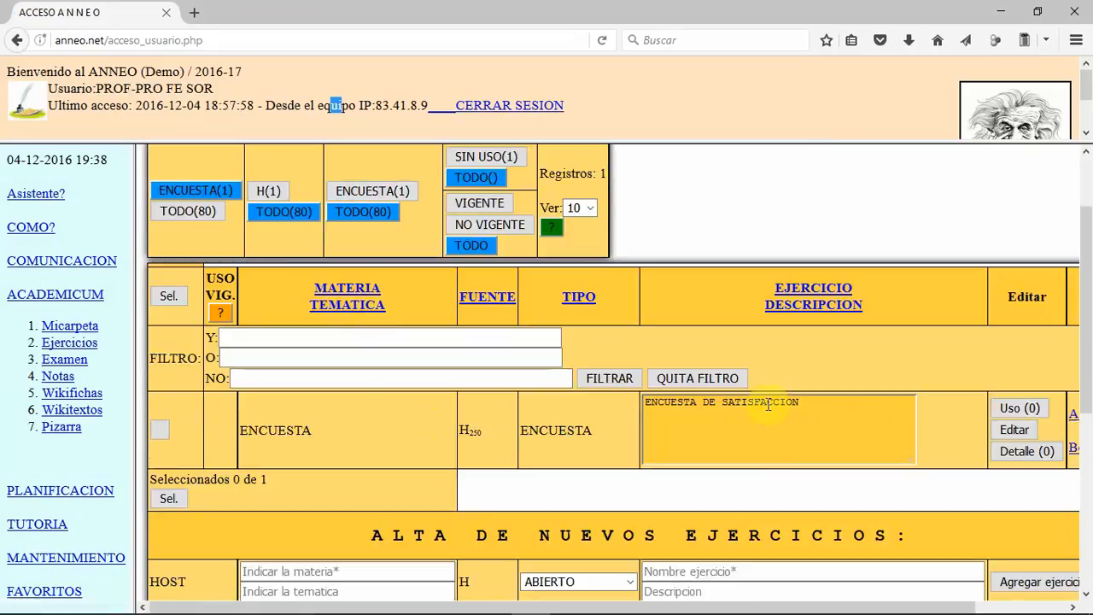
# Step: Open the detail of ENCUESTA DE SATISFACCION and add a VALOR question with reference 01
pyautogui.click(1015, 455)
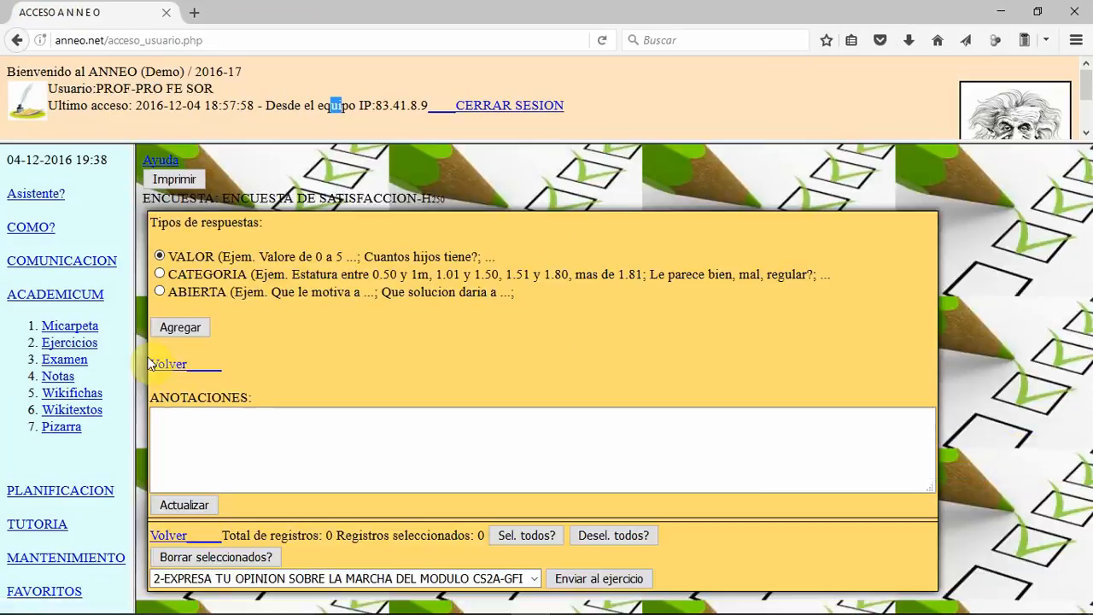
pyautogui.click(175, 330)
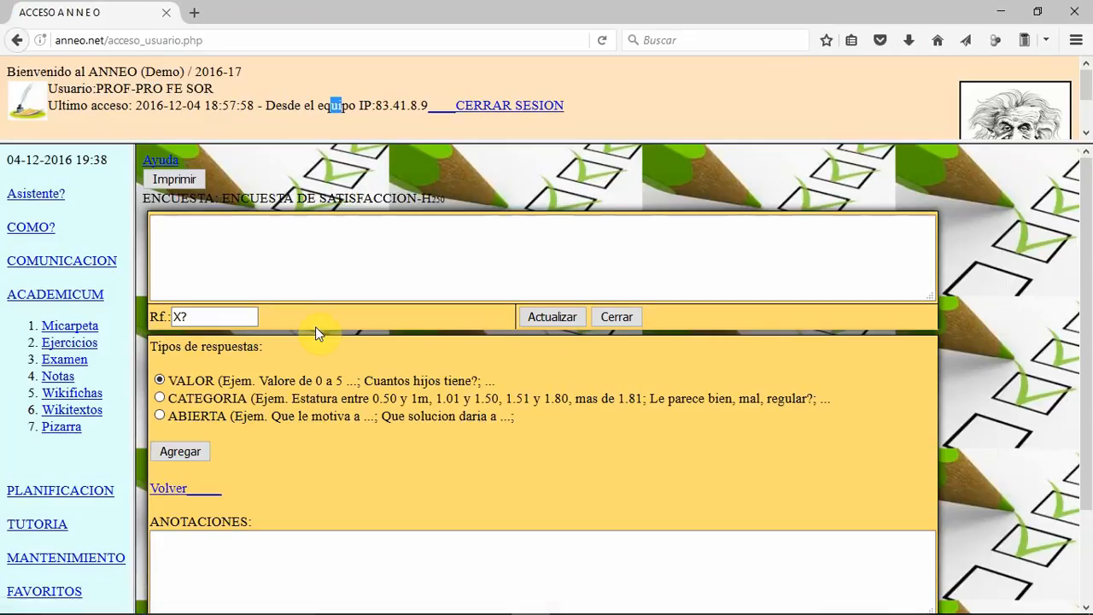
pyautogui.moveTo(197, 317); pyautogui.dragTo(155, 317)
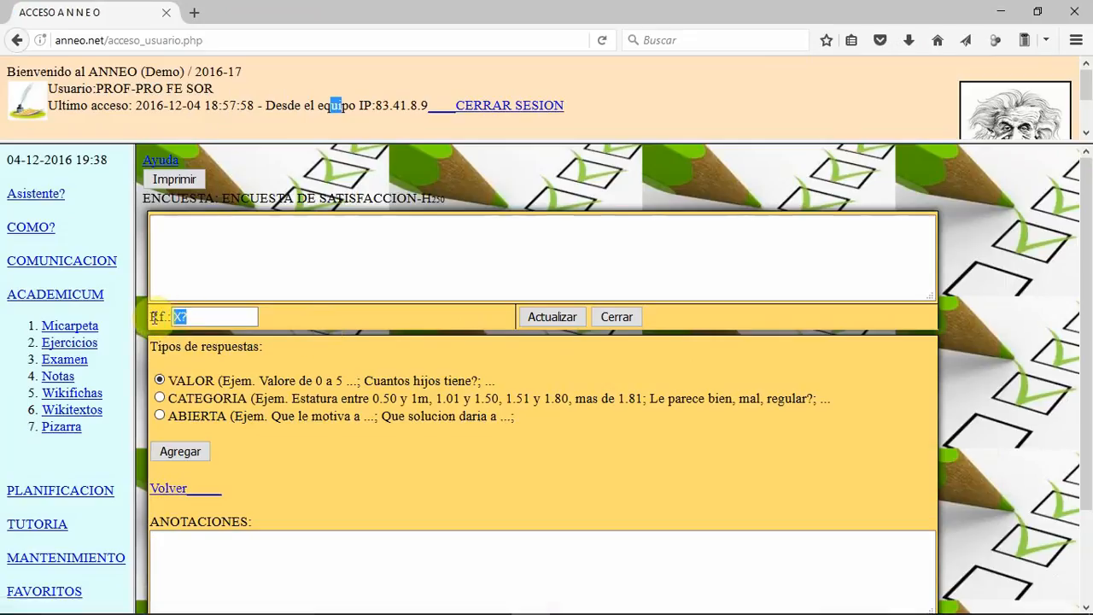
pyautogui.write('01')
# Step: Enter "Cuál es tu peso?" as the text of question 01 and update the question
pyautogui.click(254, 253)
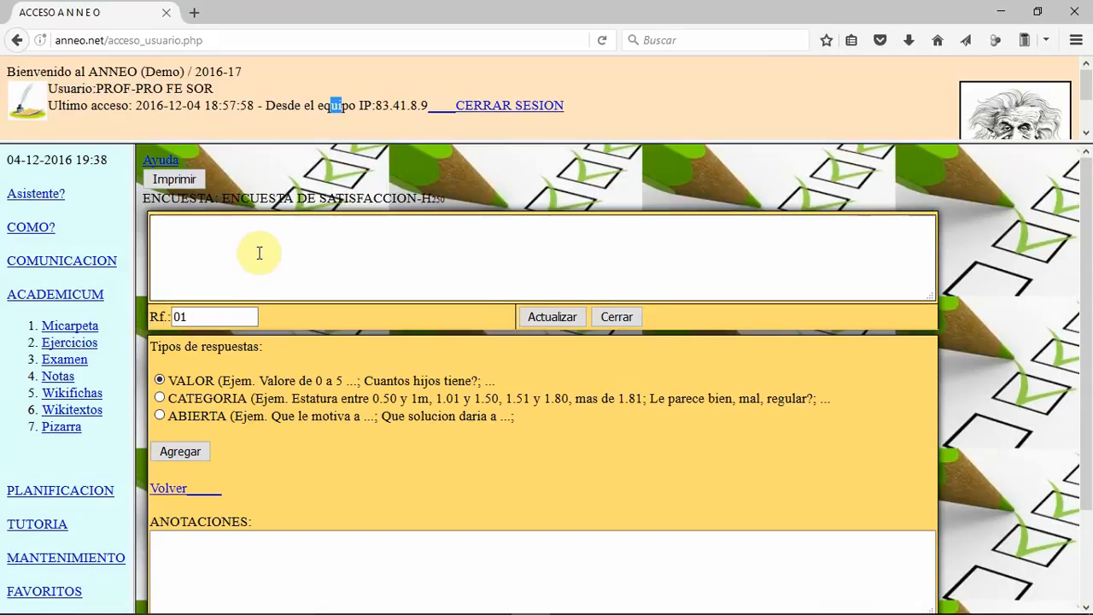
pyautogui.write('Cuál es tu peso?')
pyautogui.click(555, 316)
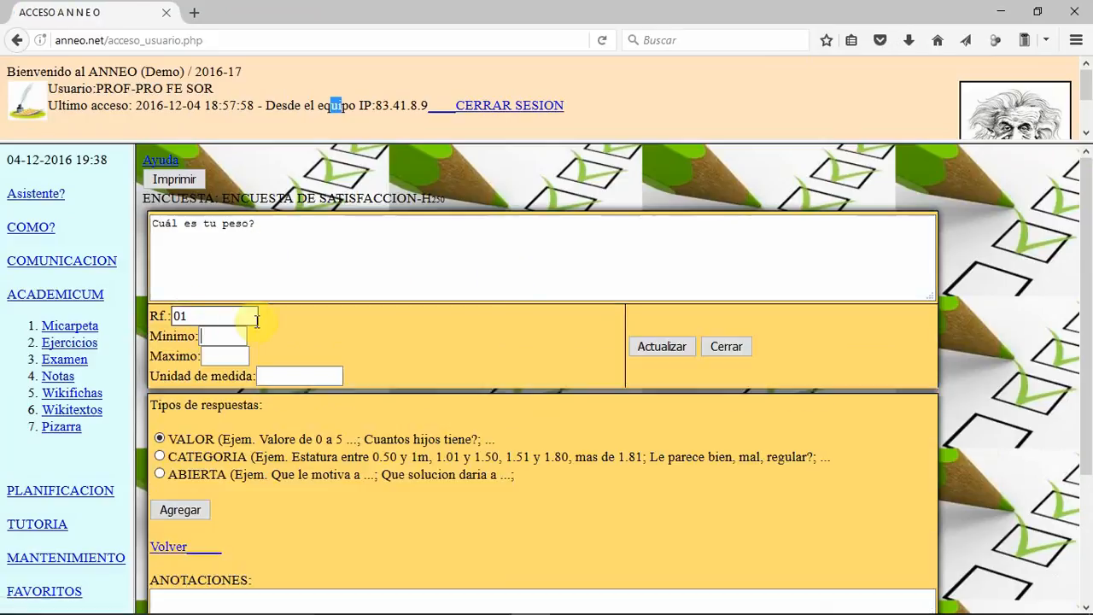
# Step: Set question 01's minimum to 20, maximum to 150 and unit of measure to Kg, then update and close it
pyautogui.write('20')
pyautogui.click(239, 353)
pyautogui.write('15')
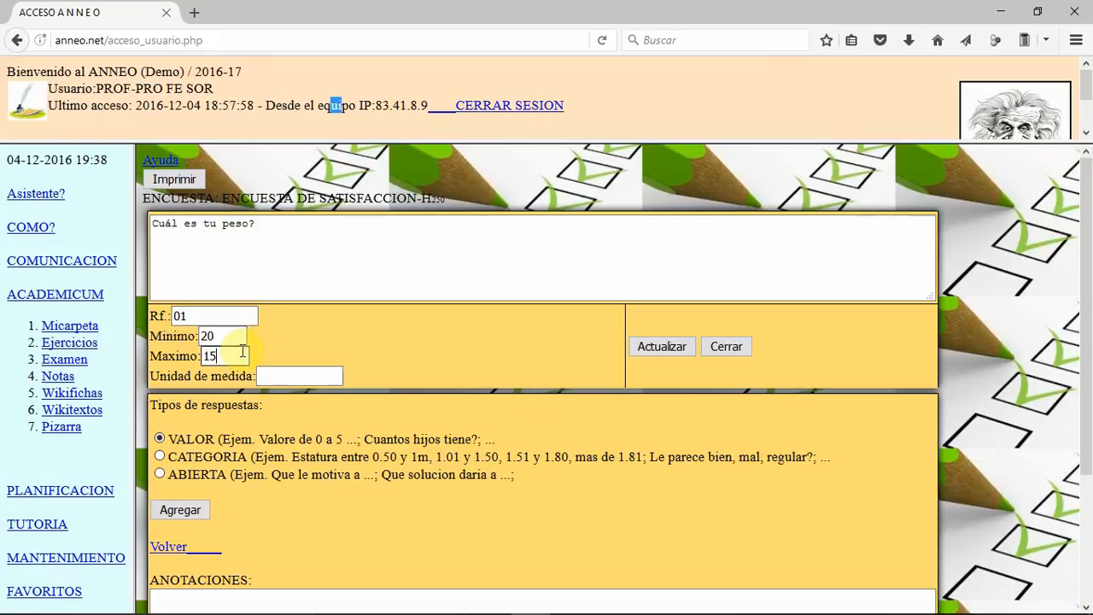
pyautogui.write('0')
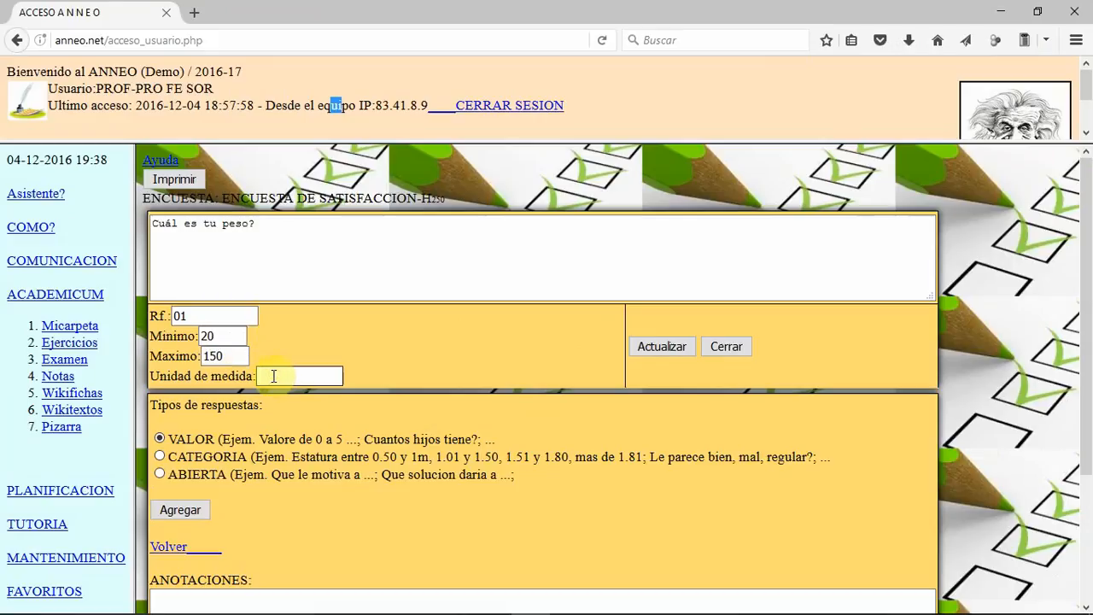
pyautogui.write('Kg')
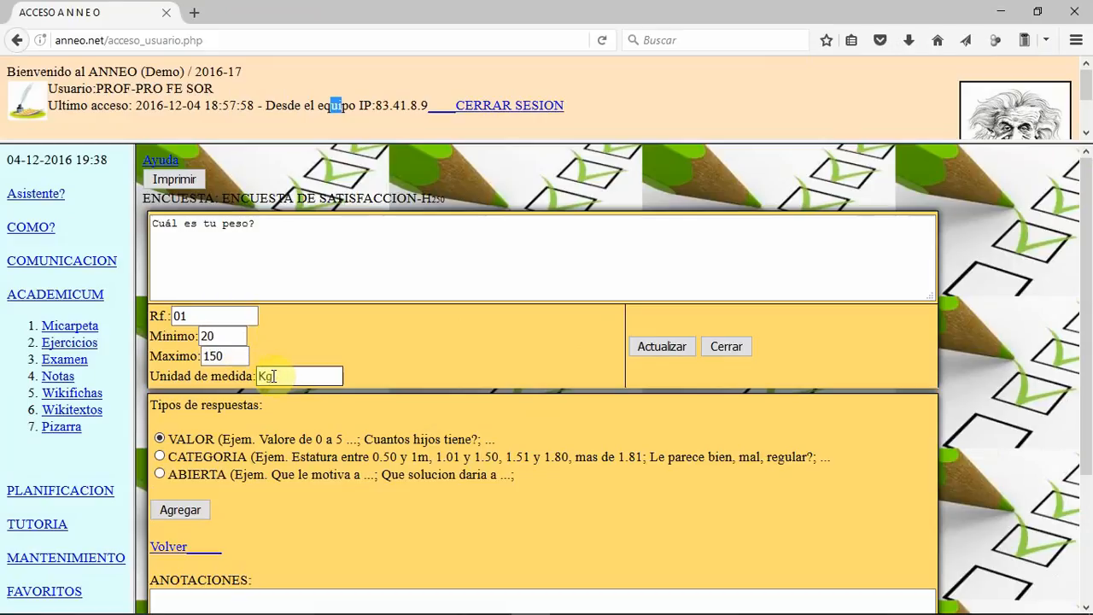
pyautogui.click(673, 348)
pyautogui.click(684, 347)
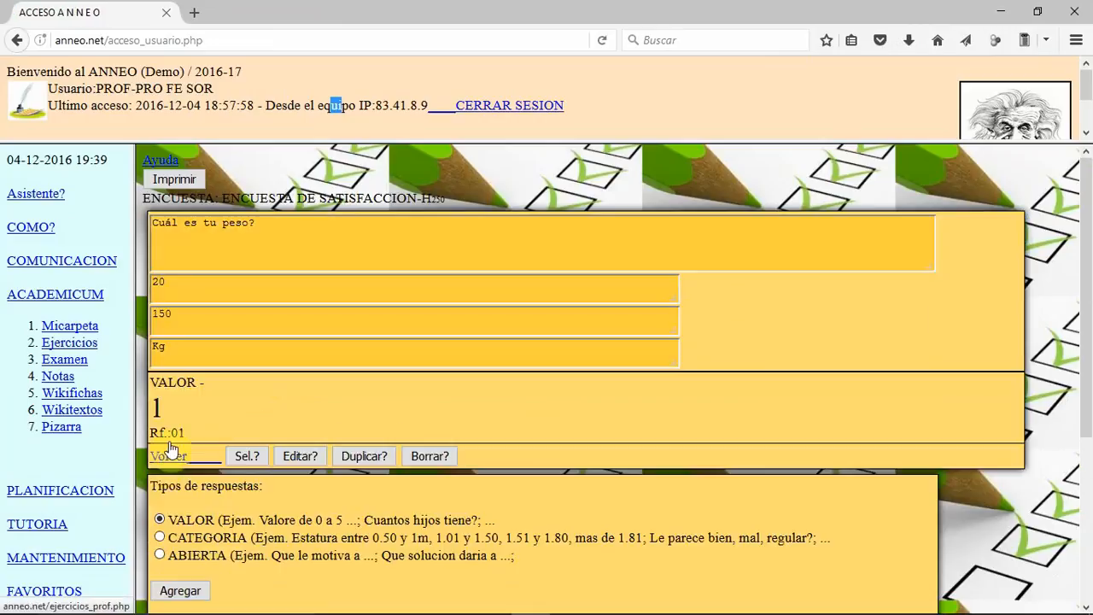
# Step: Add a CATEGORIA question to the survey with reference 02
pyautogui.click(160, 537)
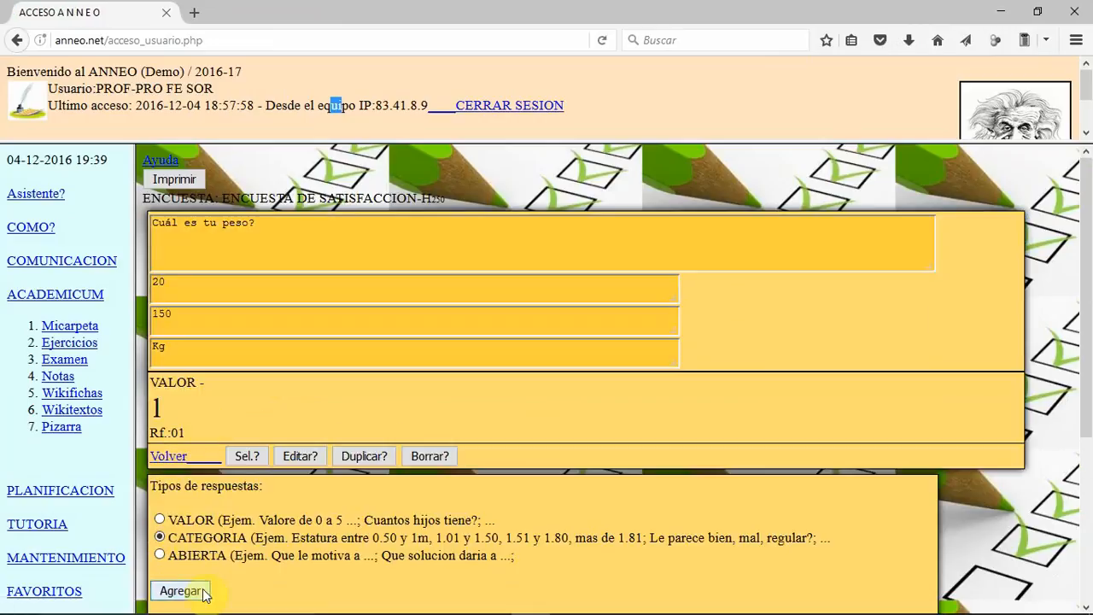
pyautogui.click(197, 589)
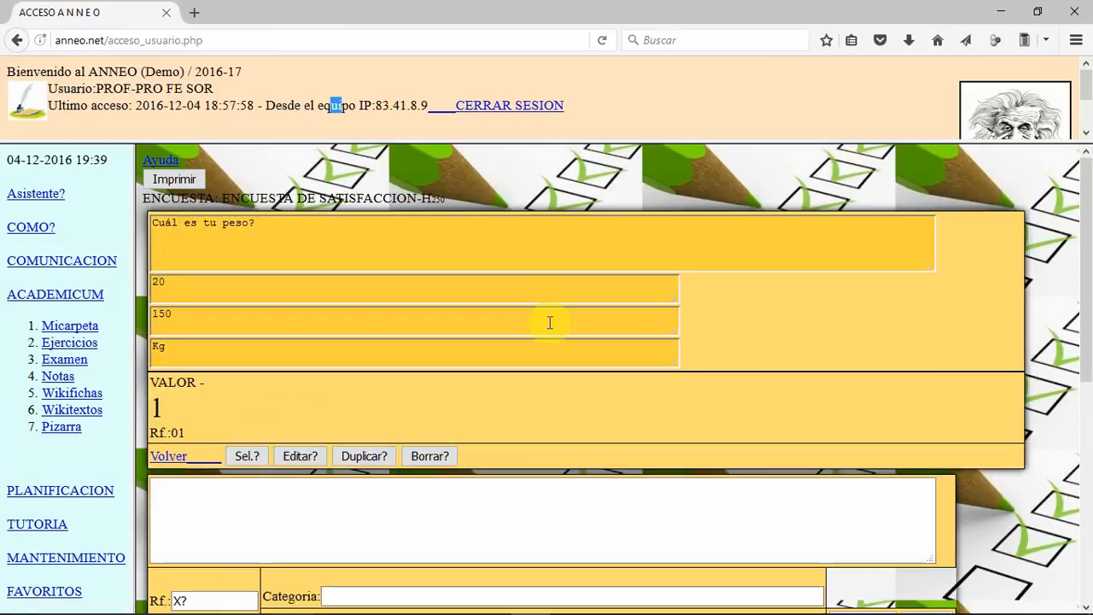
pyautogui.scroll(-3, 538, 337)
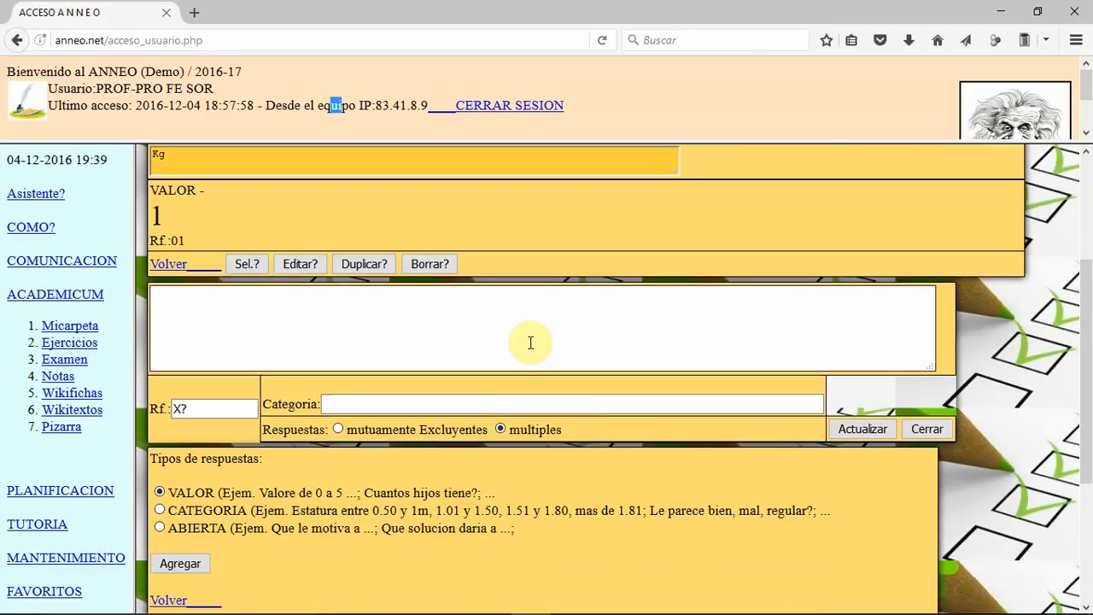
pyautogui.moveTo(249, 408); pyautogui.dragTo(164, 405)
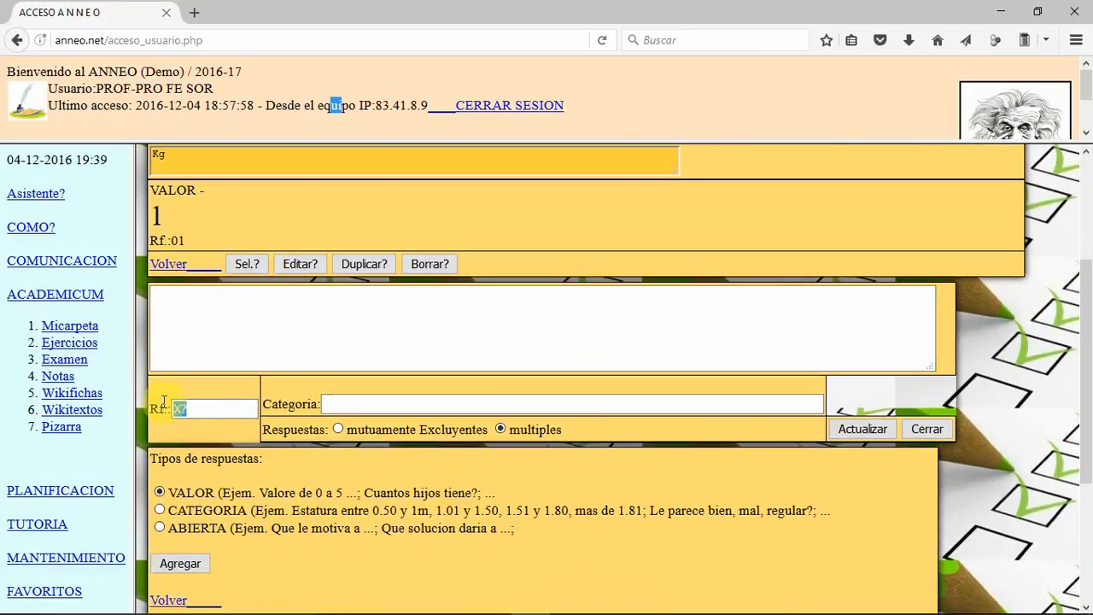
pyautogui.write('02')
# Step: Enter "A qué partido político has votado?" as the text of question 02
pyautogui.click(341, 301)
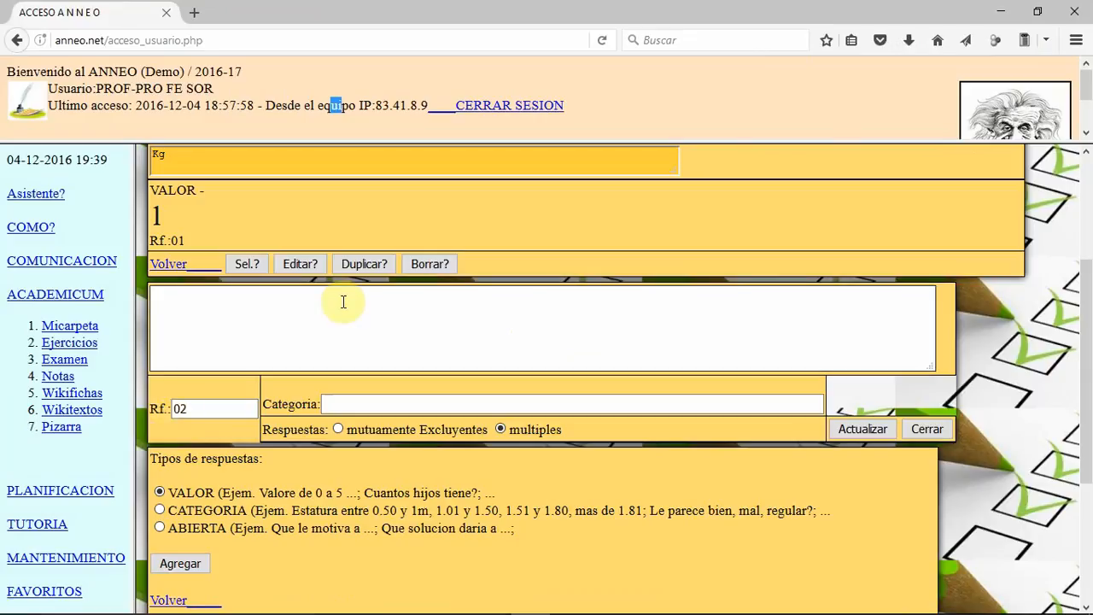
pyautogui.write('A qué partido politico')
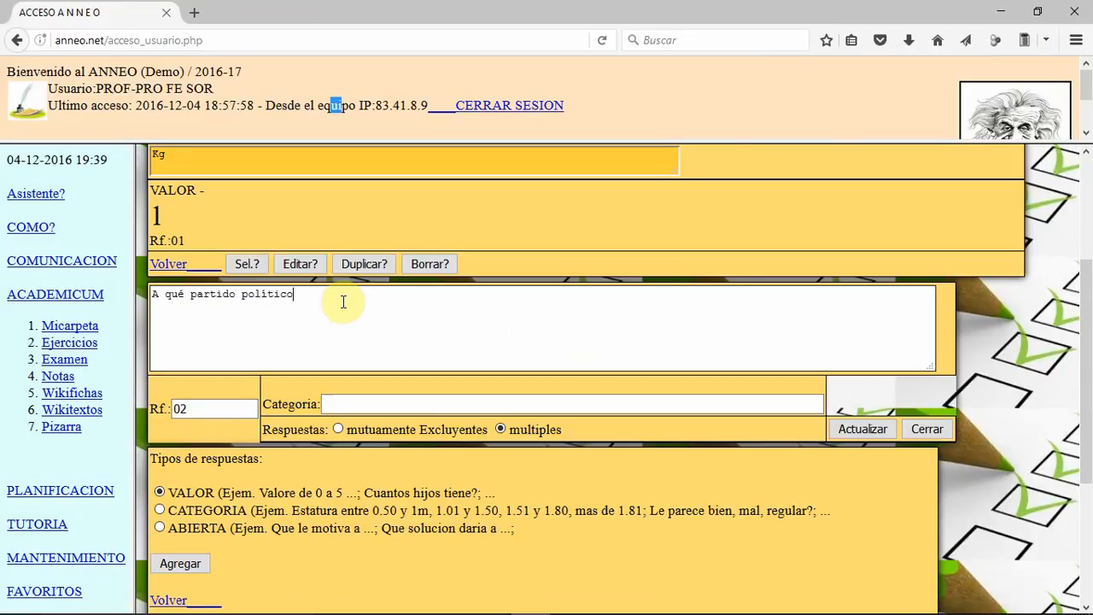
pyautogui.write(' has vogando')
pyautogui.press('BackSpace')
pyautogui.press('BackSpace')
pyautogui.press('BackSpace')
pyautogui.press('BackSpace')
pyautogui.press('BackSpace')
pyautogui.write('tado')
# Step: Enter AAA as the first category of question 02 and update the question
pyautogui.click(340, 401)
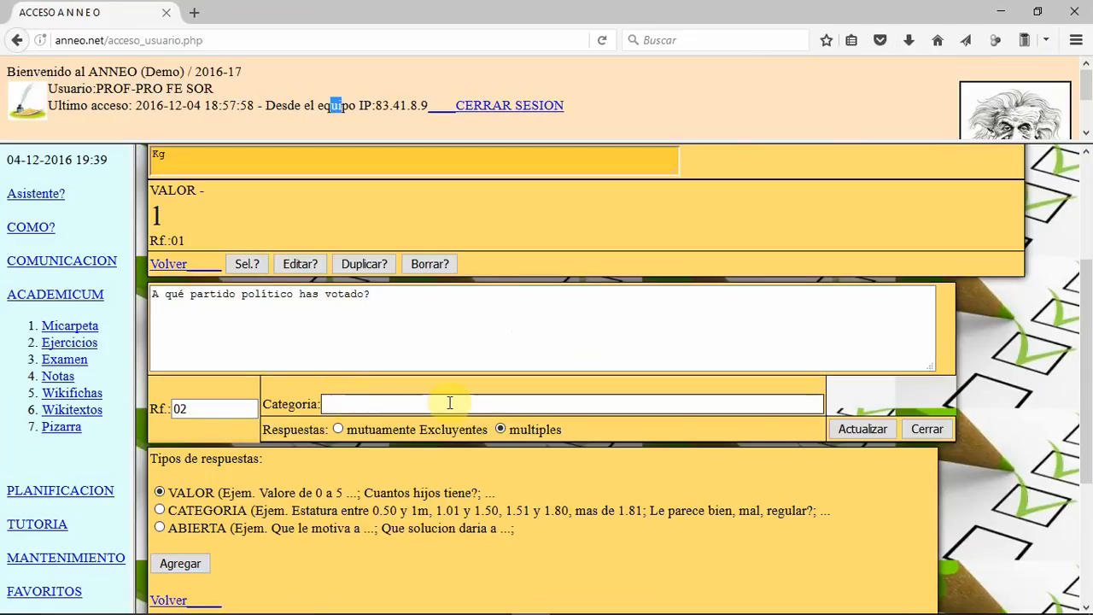
pyautogui.write('aaa')
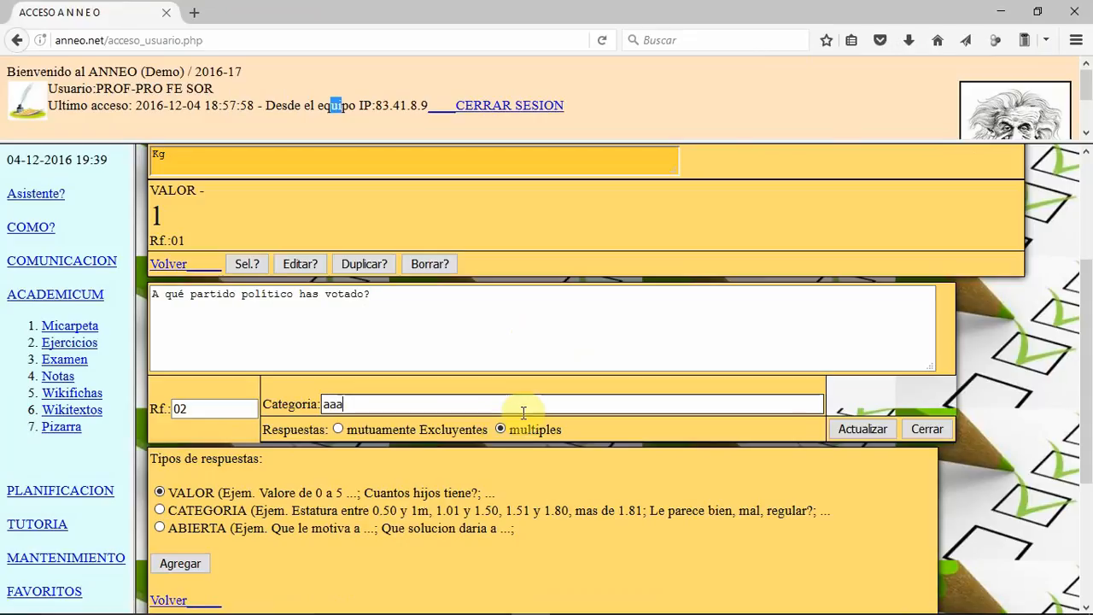
pyautogui.press('BackSpace')
pyautogui.press('BackSpace')
pyautogui.press('BackSpace')
pyautogui.write('AAA')
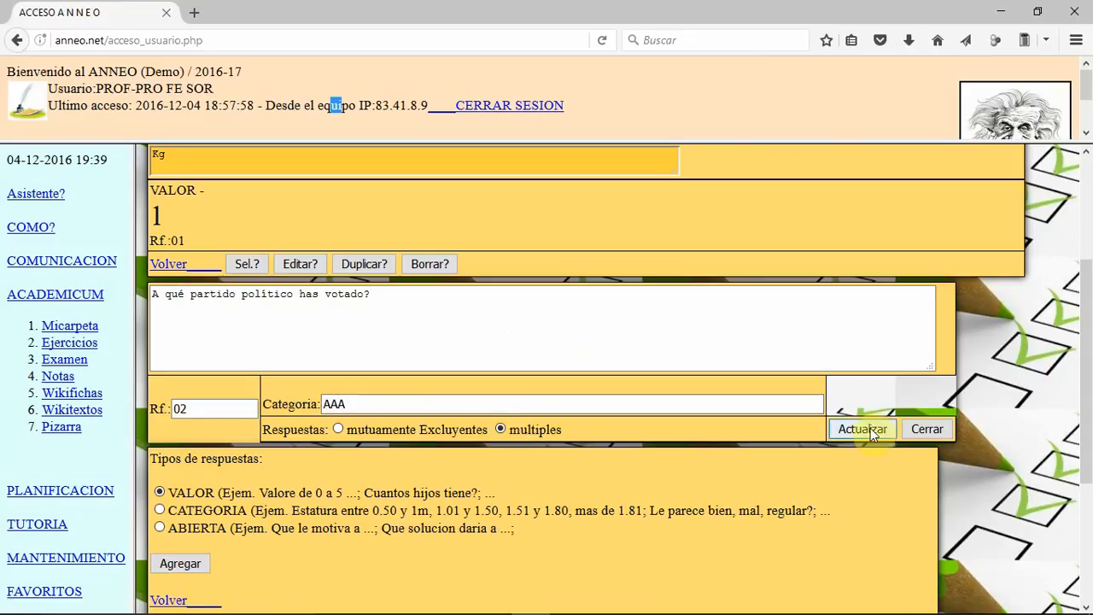
pyautogui.click(872, 433)
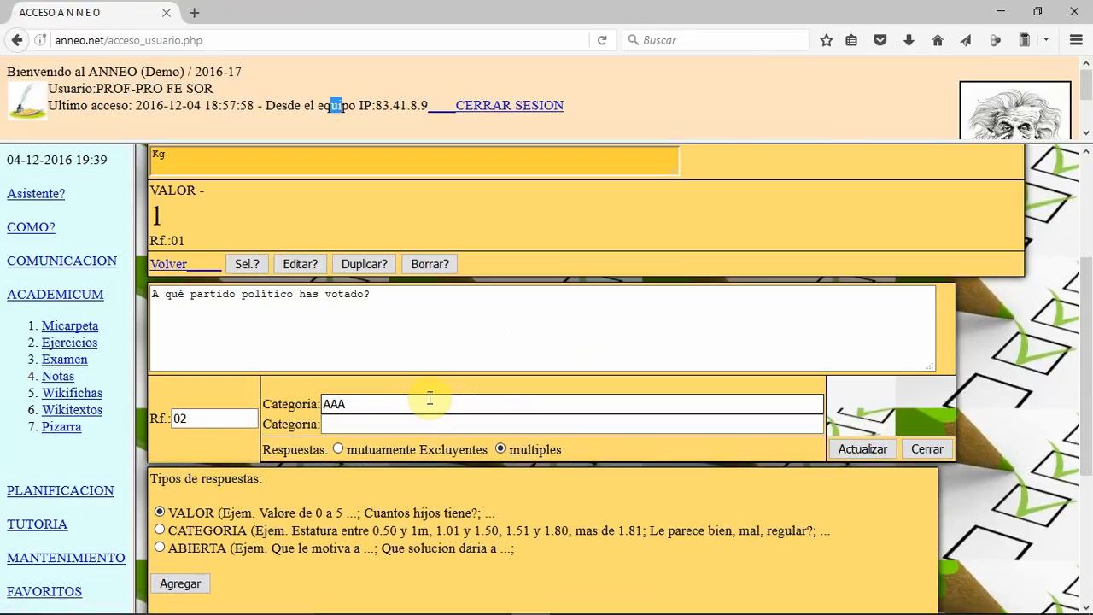
# Step: Add the categories BBB and CCC to question 02, updating the question after each one
pyautogui.click(410, 420)
pyautogui.write('BBB')
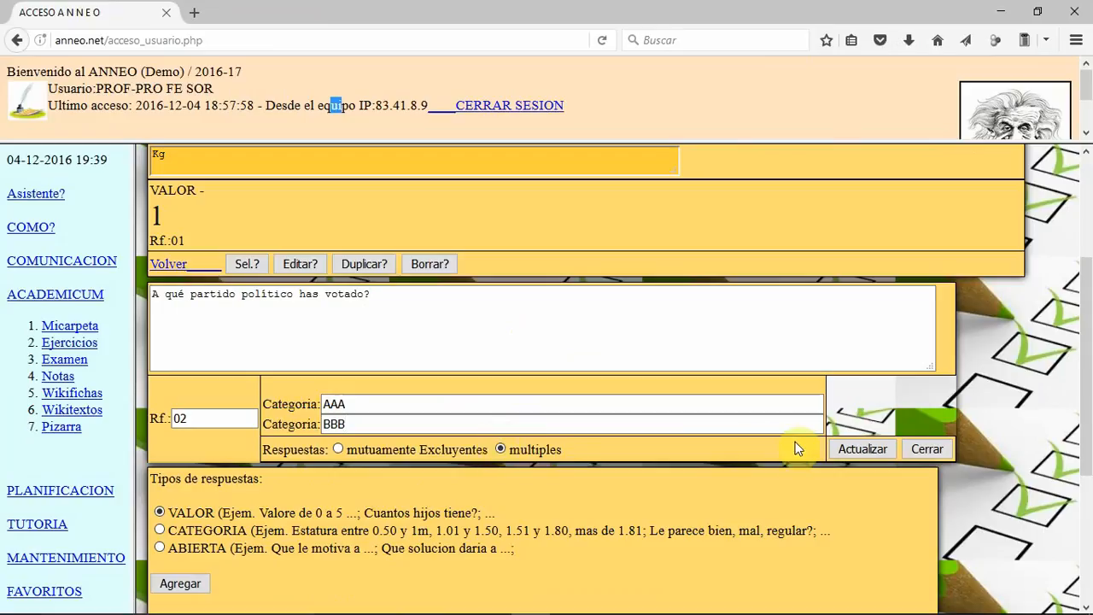
pyautogui.click(841, 448)
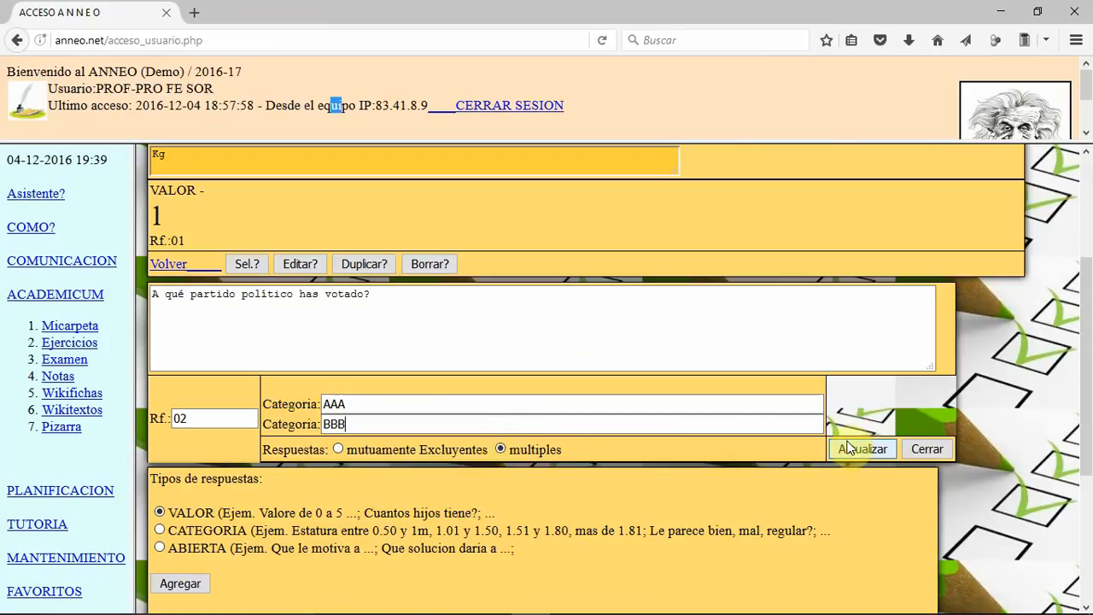
pyautogui.click(369, 442)
pyautogui.write('CCC')
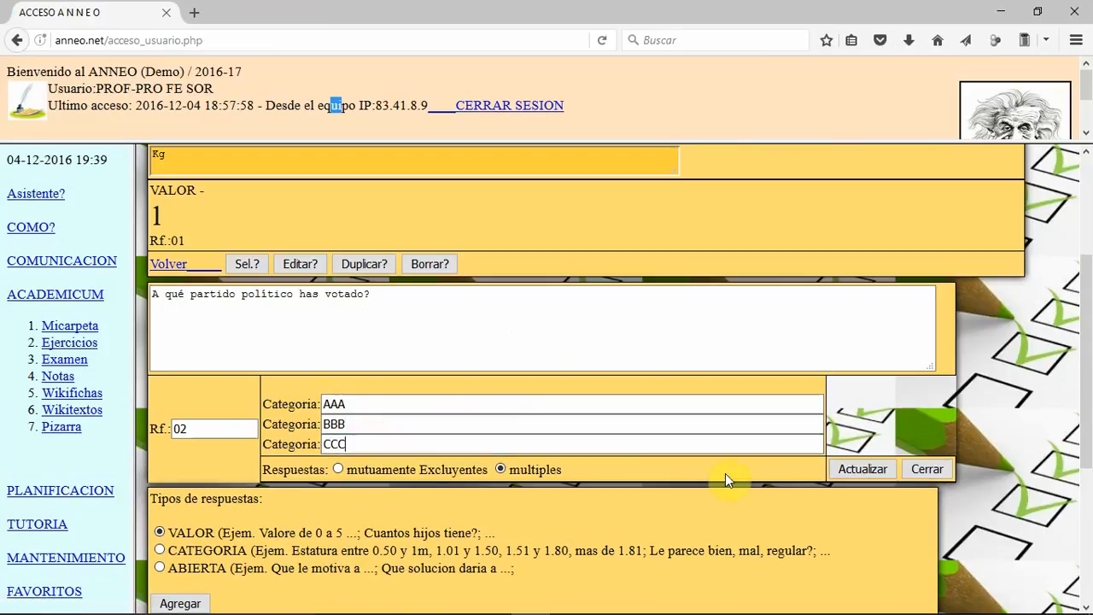
pyautogui.click(862, 468)
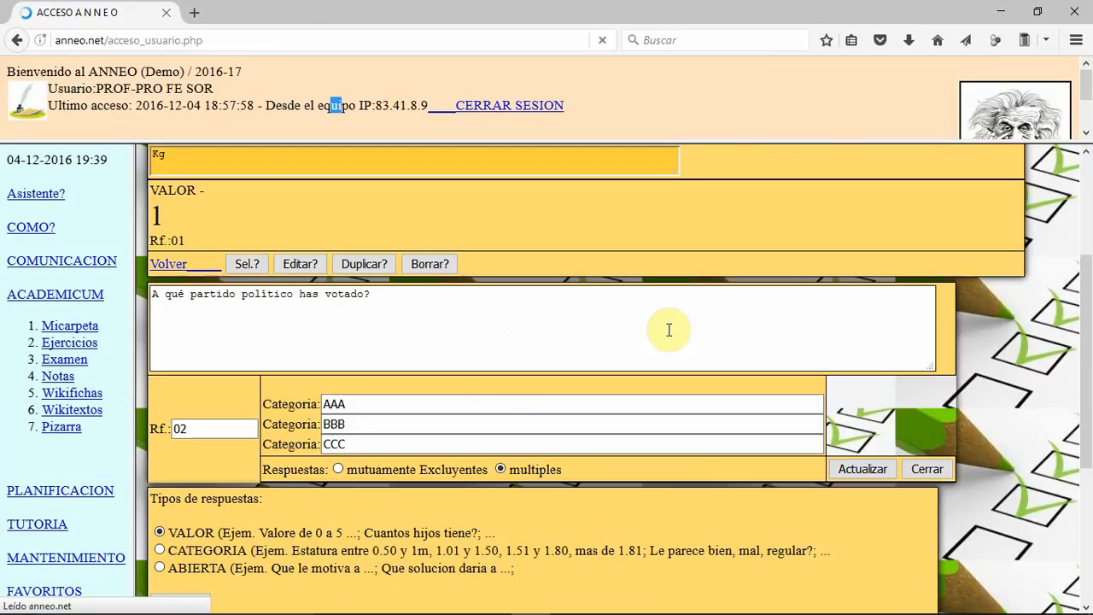
# Step: Make question 02's answers mutually exclusive, add the category EN BLANCO, and update and close the question
pyautogui.click(339, 484)
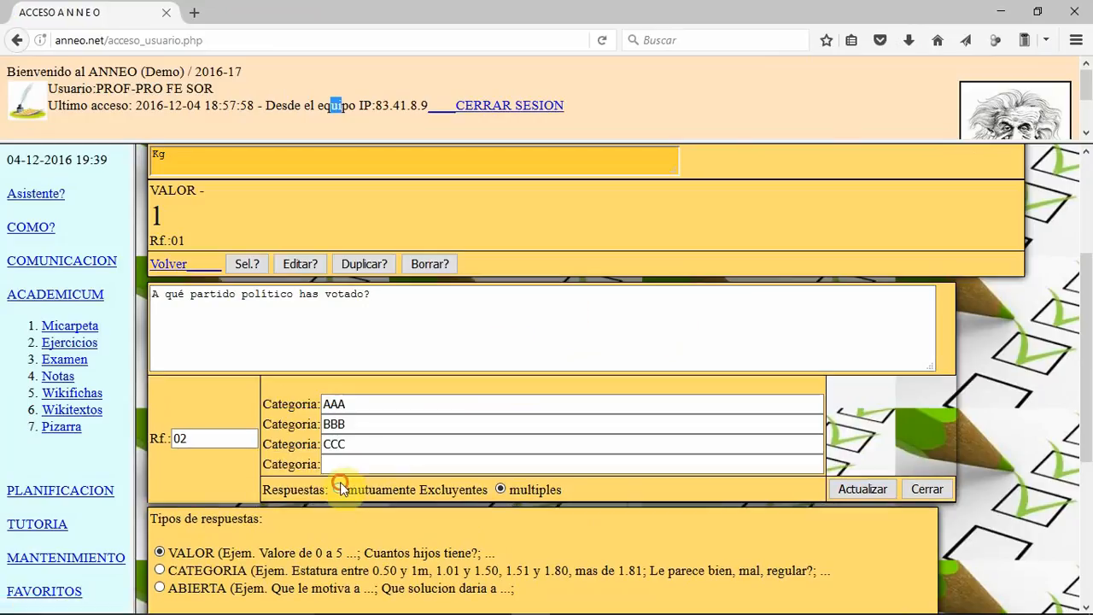
pyautogui.click(340, 488)
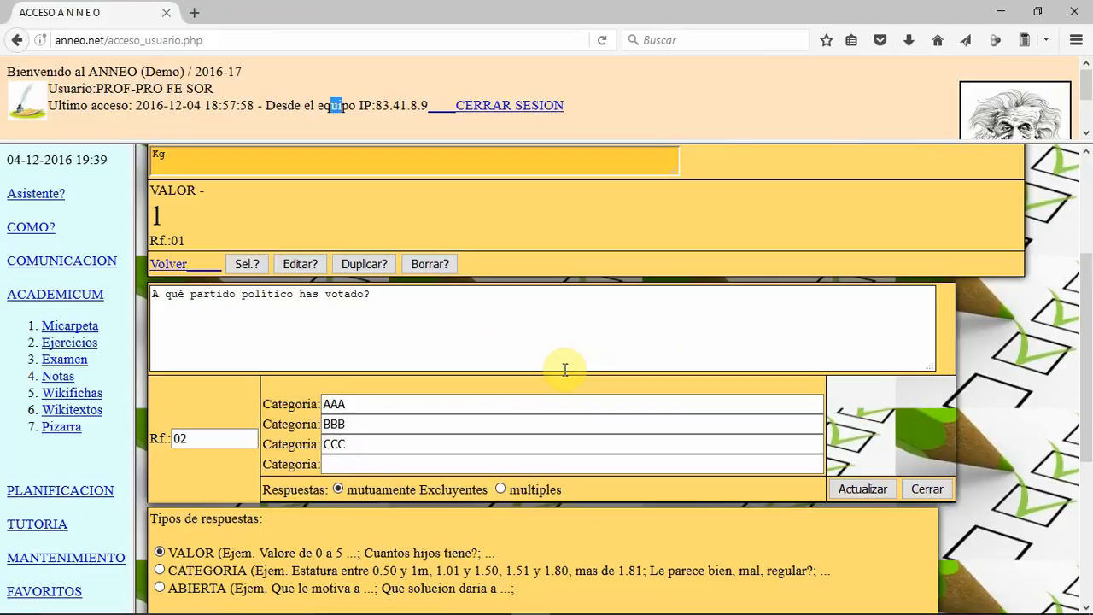
pyautogui.click(535, 461)
pyautogui.write('EN BLANCO')
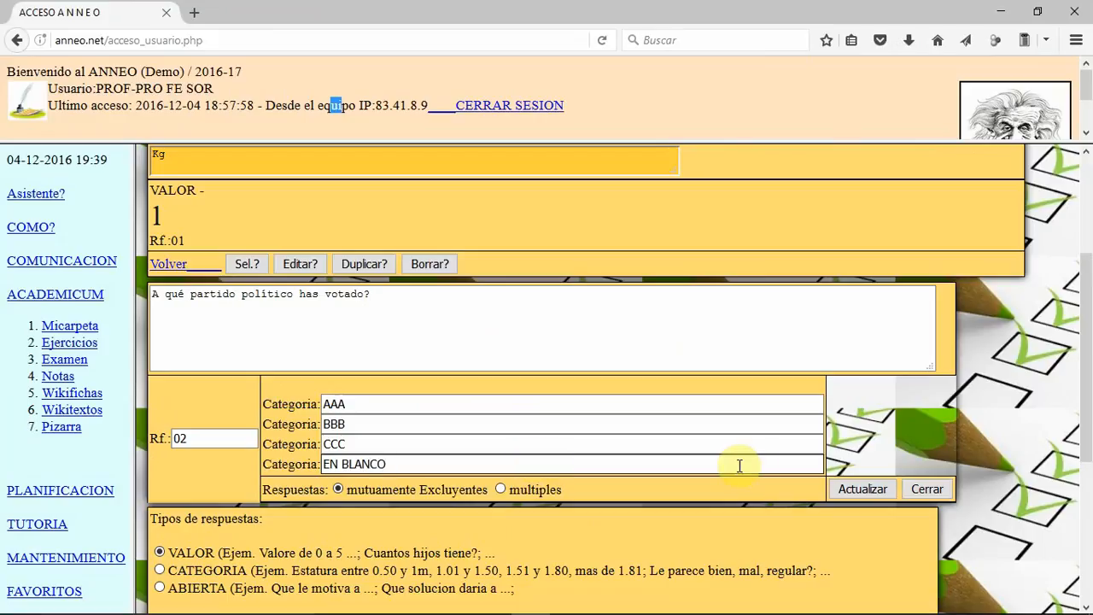
pyautogui.click(832, 488)
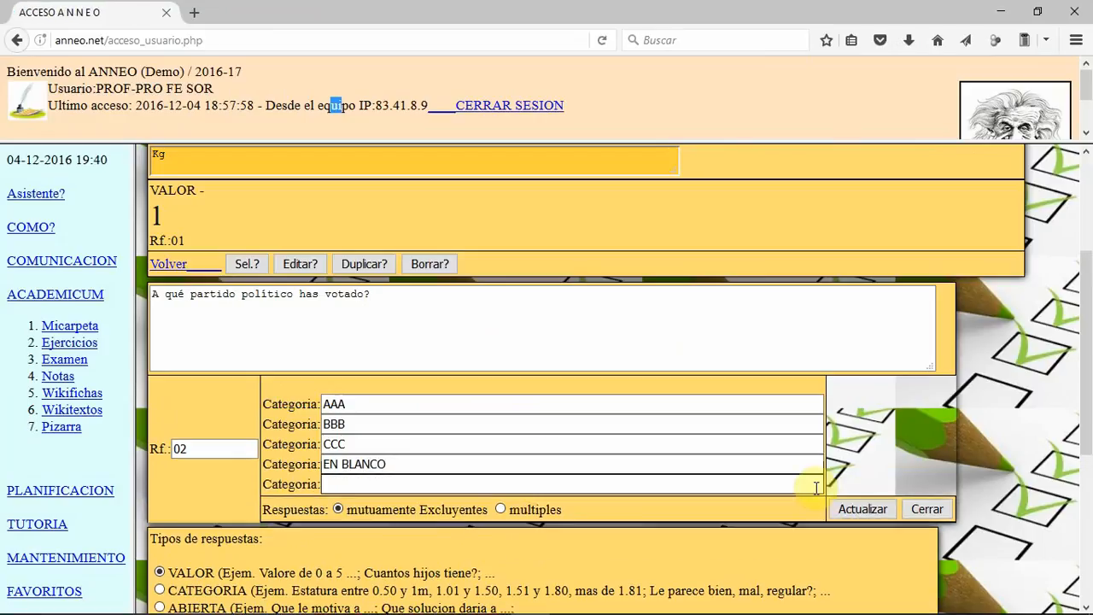
pyautogui.click(862, 509)
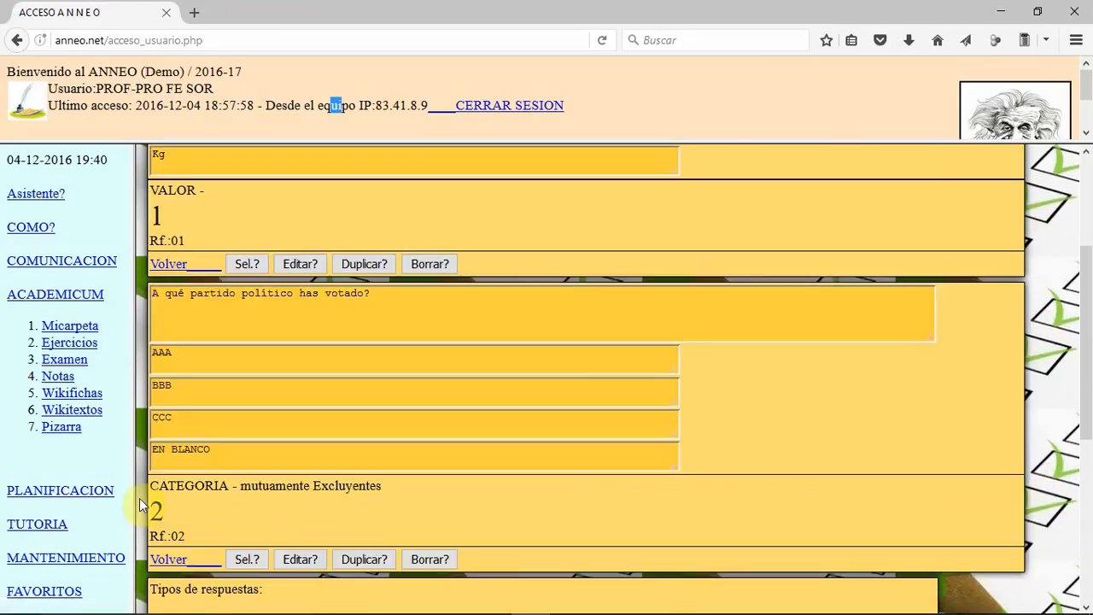
# Step: Add an ABIERTA question to the survey with reference 03
pyautogui.scroll(-5, 188, 502)
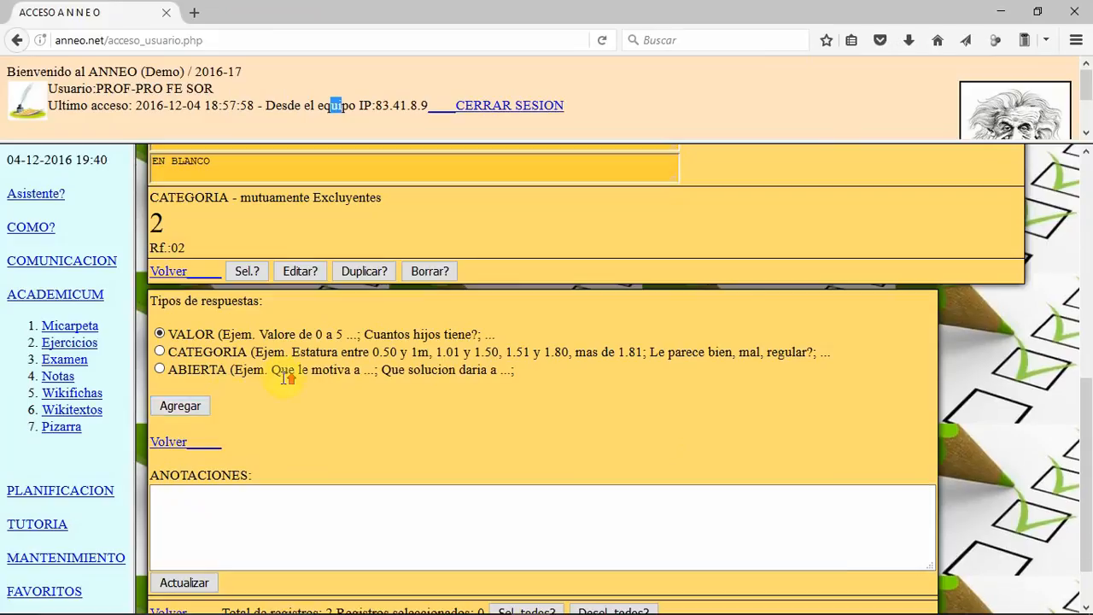
pyautogui.scroll(3, 280, 378)
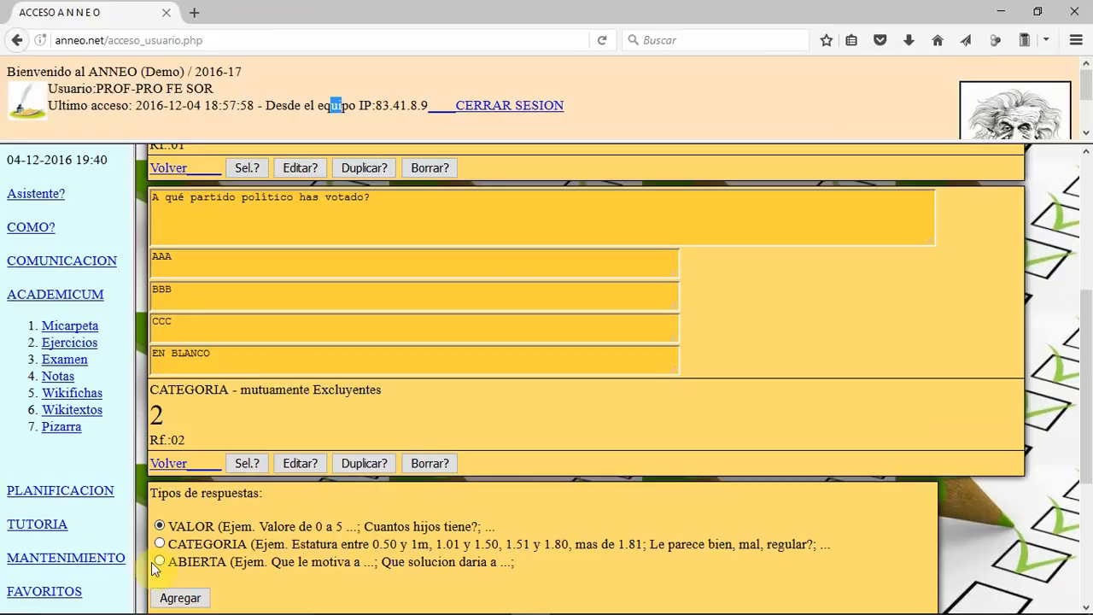
pyautogui.click(181, 598)
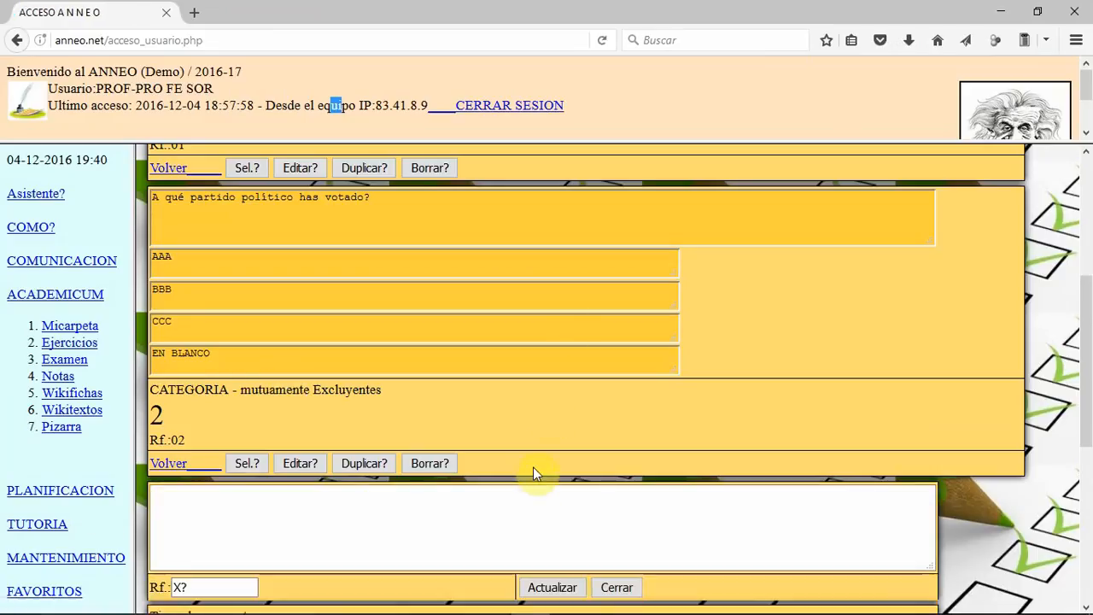
pyautogui.click(515, 504)
pyautogui.moveTo(221, 586); pyautogui.dragTo(176, 584)
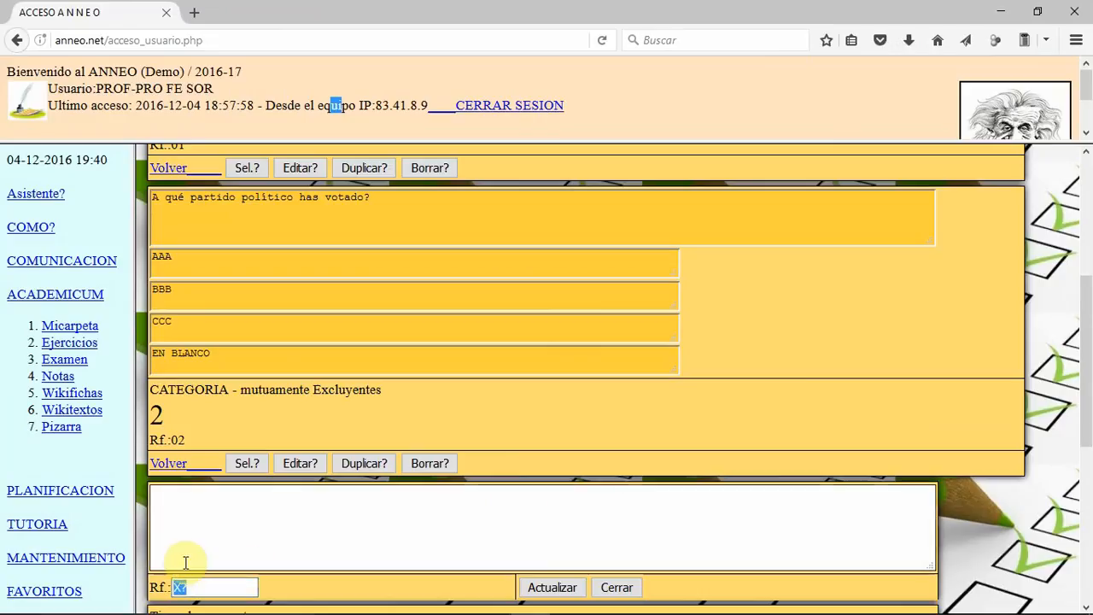
pyautogui.write('03')
# Step: Enter "Indica varias sugerencias para la mejora de las clases" as the text of question 03, then update and close it
pyautogui.click(268, 512)
pyautogui.scroll(-2, 267, 514)
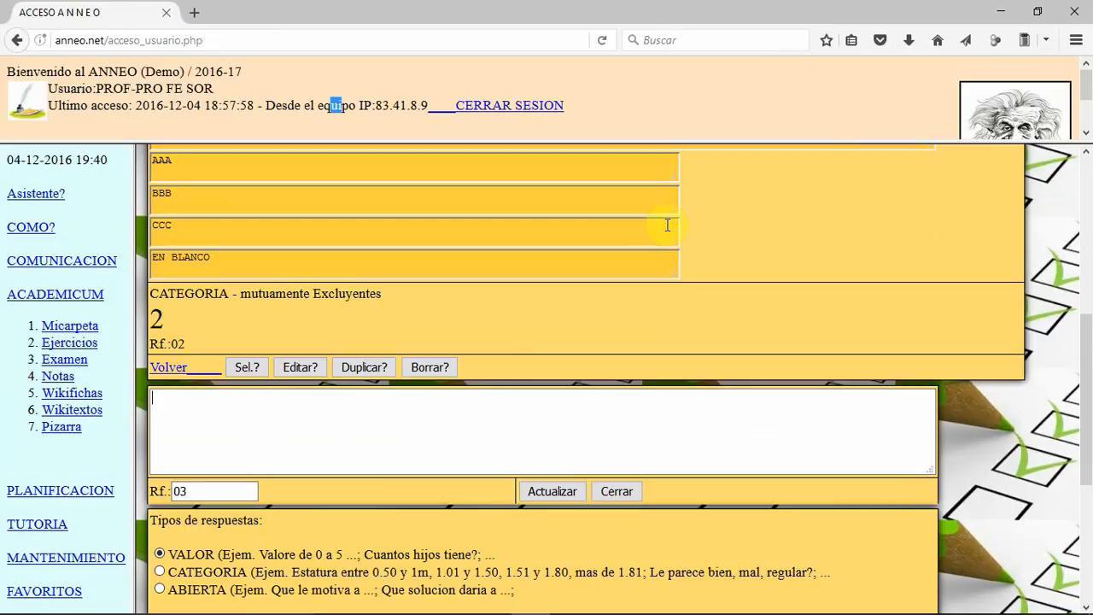
pyautogui.write('Indica varias suge')
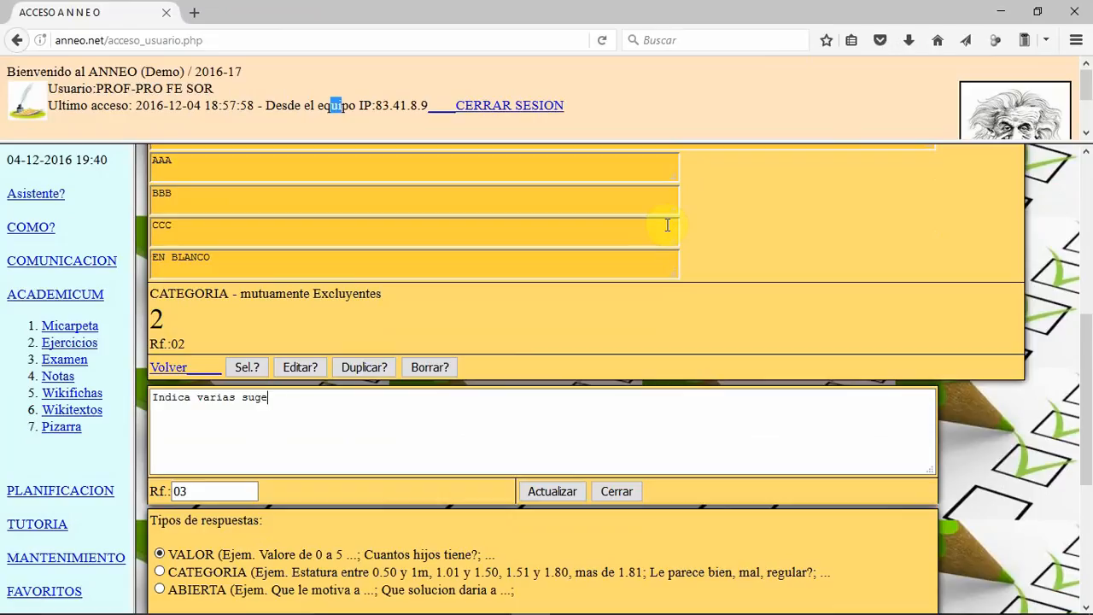
pyautogui.write('rencias para la mejora de las clases')
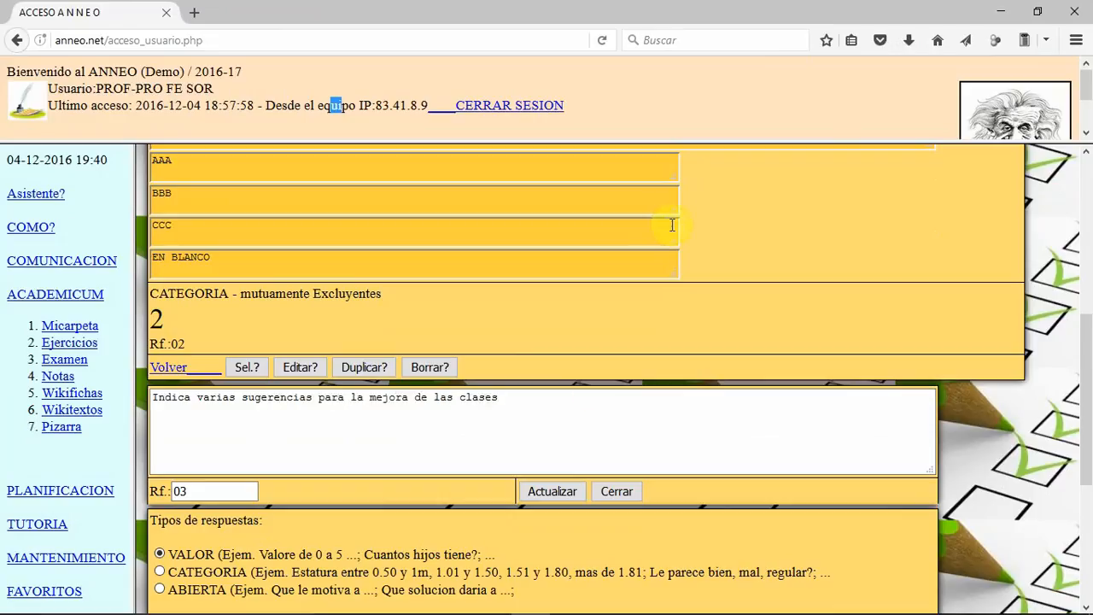
pyautogui.click(553, 489)
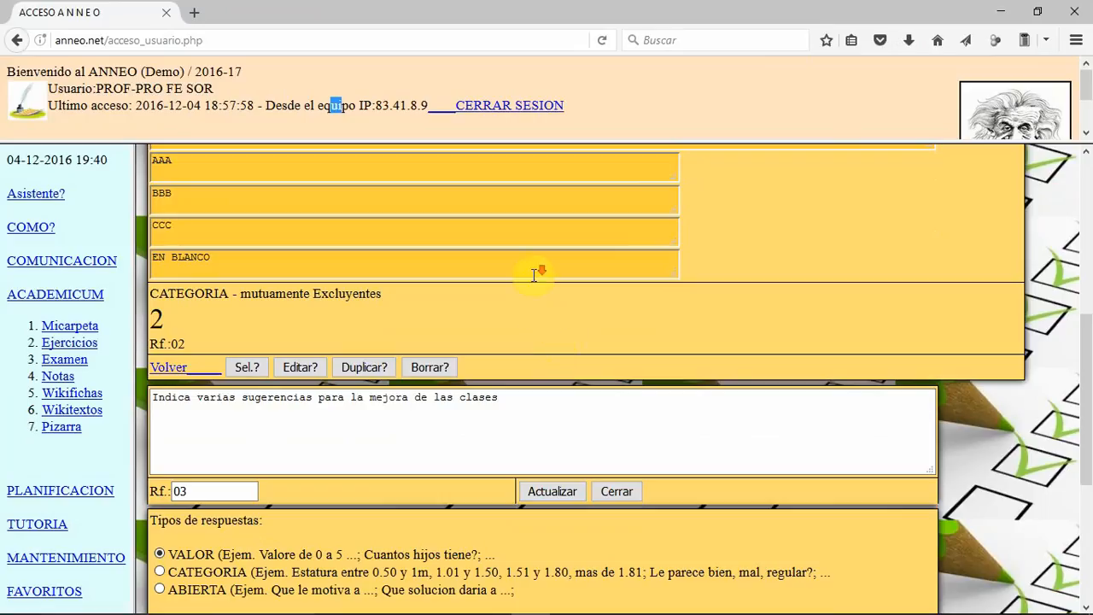
pyautogui.scroll(-3, 546, 282)
pyautogui.click(620, 298)
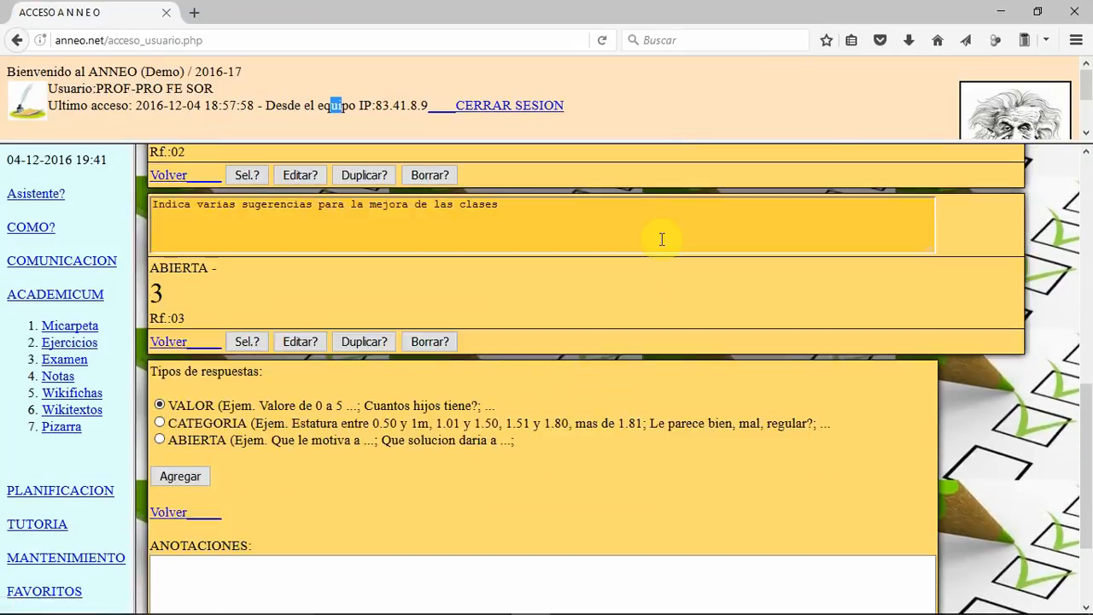
# Step: Return to the exercise list and bring the ENCUESTA DE SATISFACCION entry into view
pyautogui.click(167, 515)
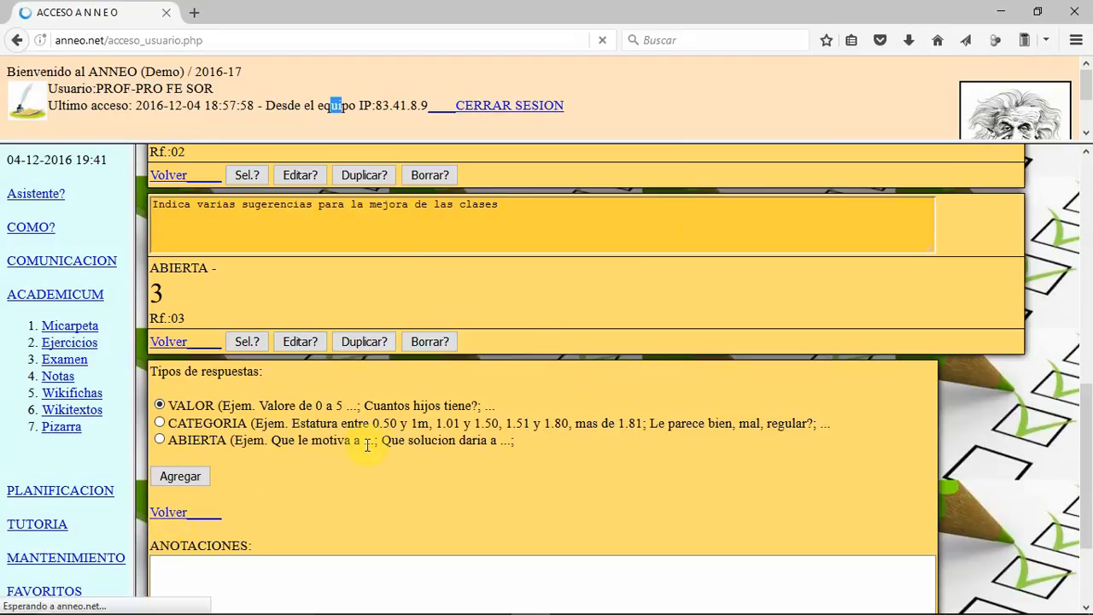
pyautogui.scroll(2, 623, 418)
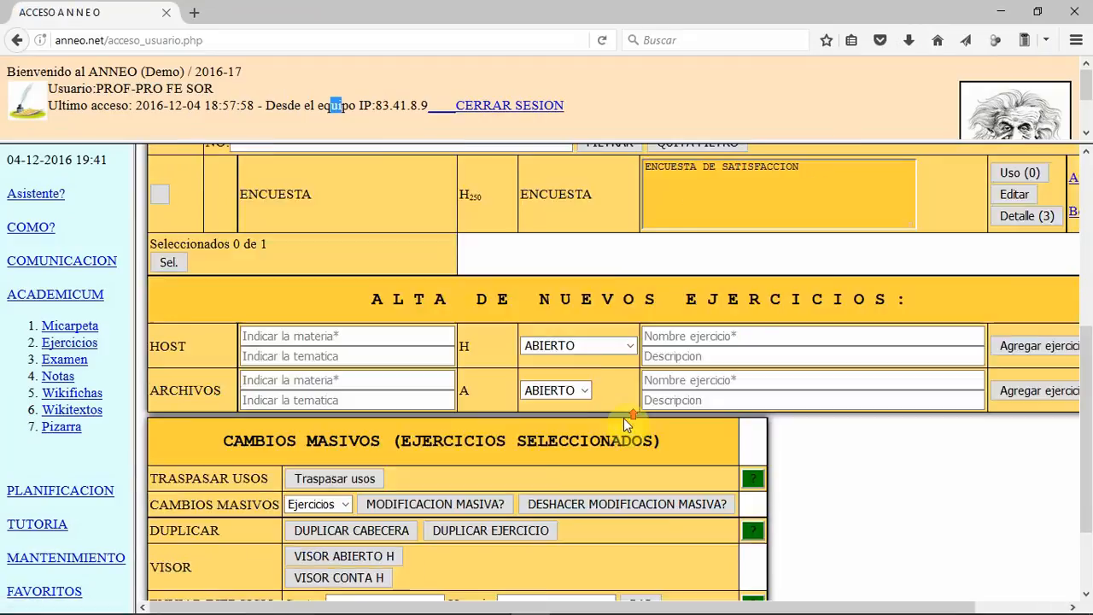
pyautogui.scroll(4, 623, 417)
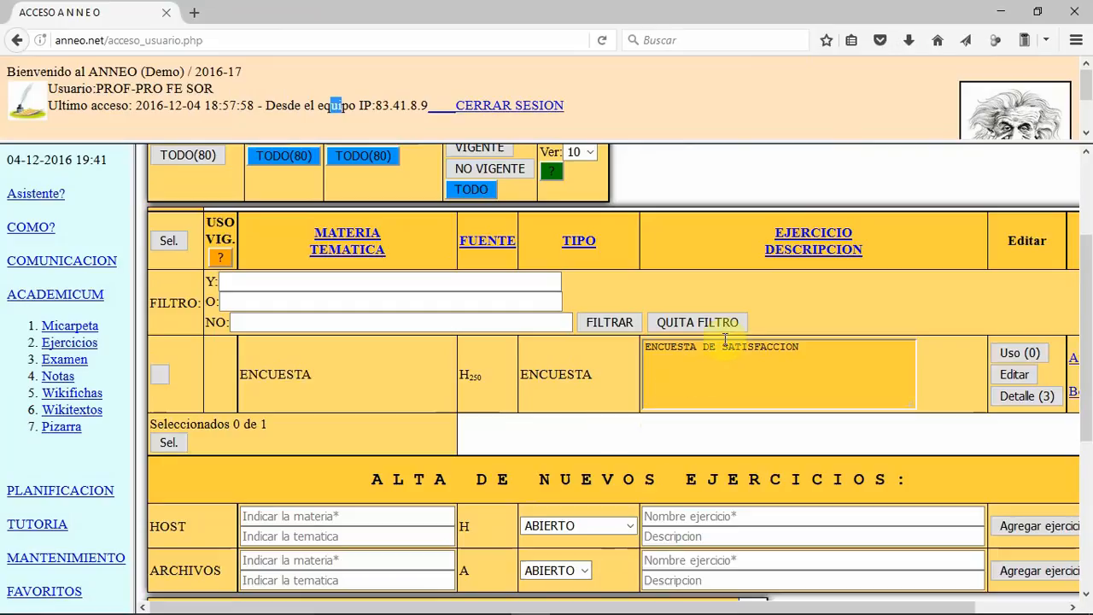
# Step: Add a use record to the ENCUESTA DE SATISFACCION exercise for group PRUE-PR2 and period 1T
pyautogui.click(1016, 352)
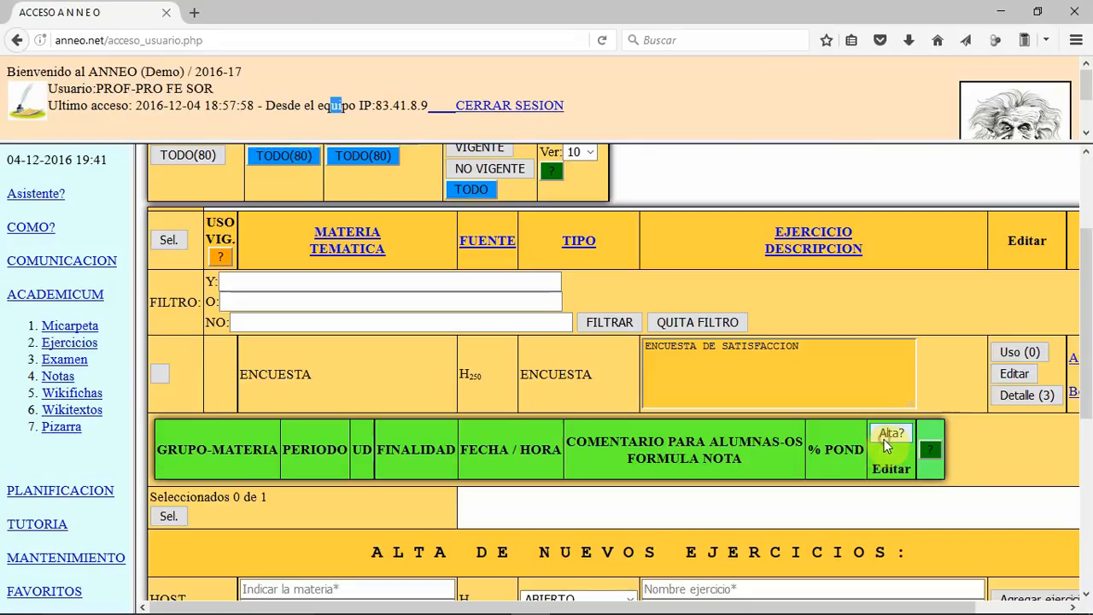
pyautogui.click(885, 438)
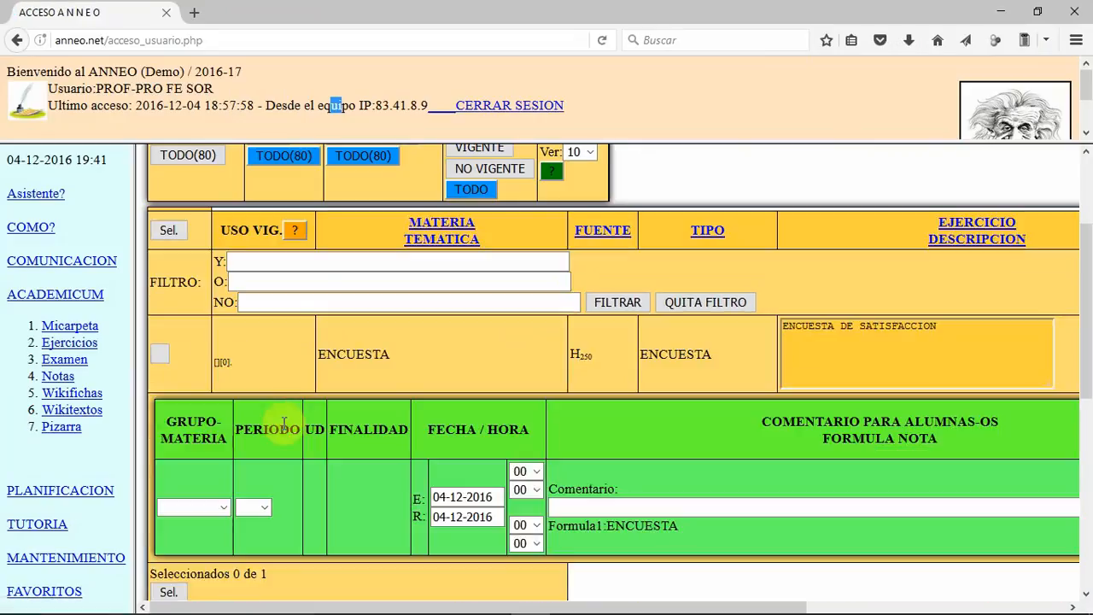
pyautogui.click(221, 510)
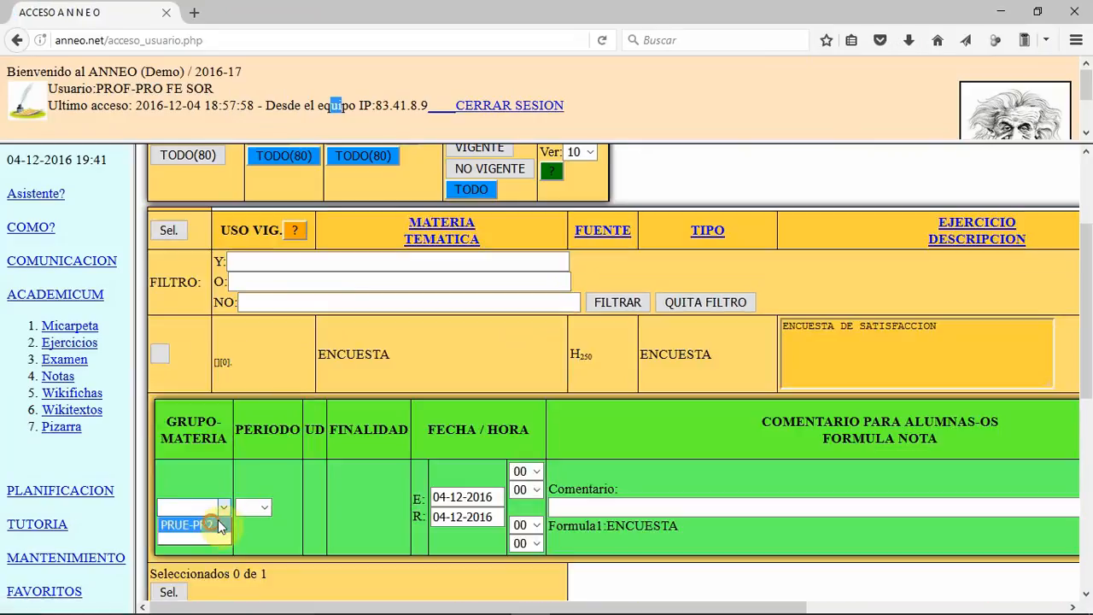
pyautogui.click(214, 519)
pyautogui.click(261, 507)
pyautogui.click(245, 307)
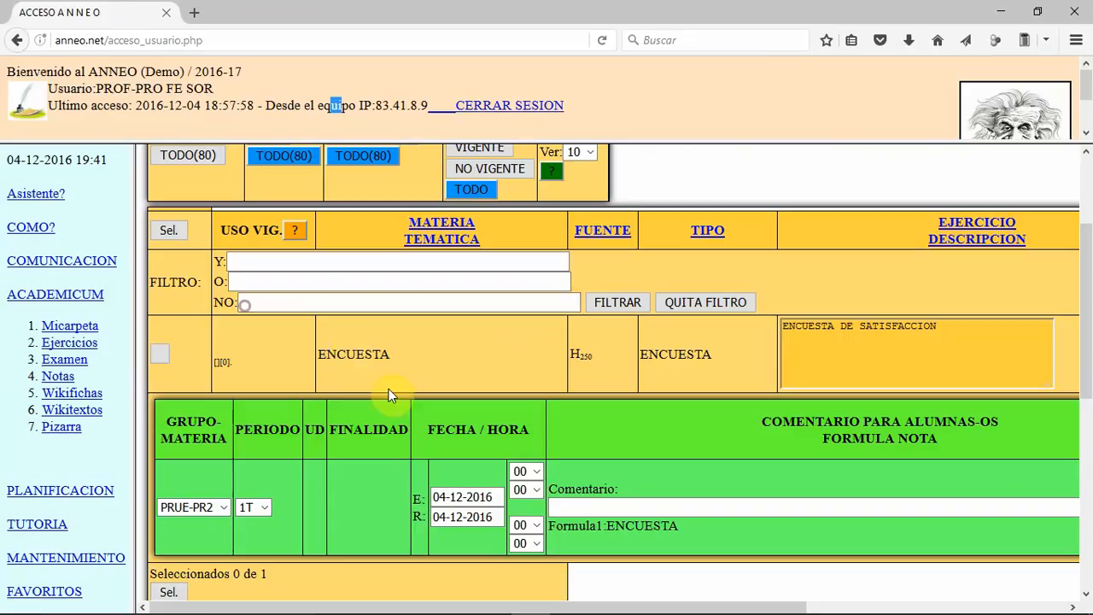
# Step: Set the survey use's R date to 31-12-2016 and update the record
pyautogui.click(530, 543)
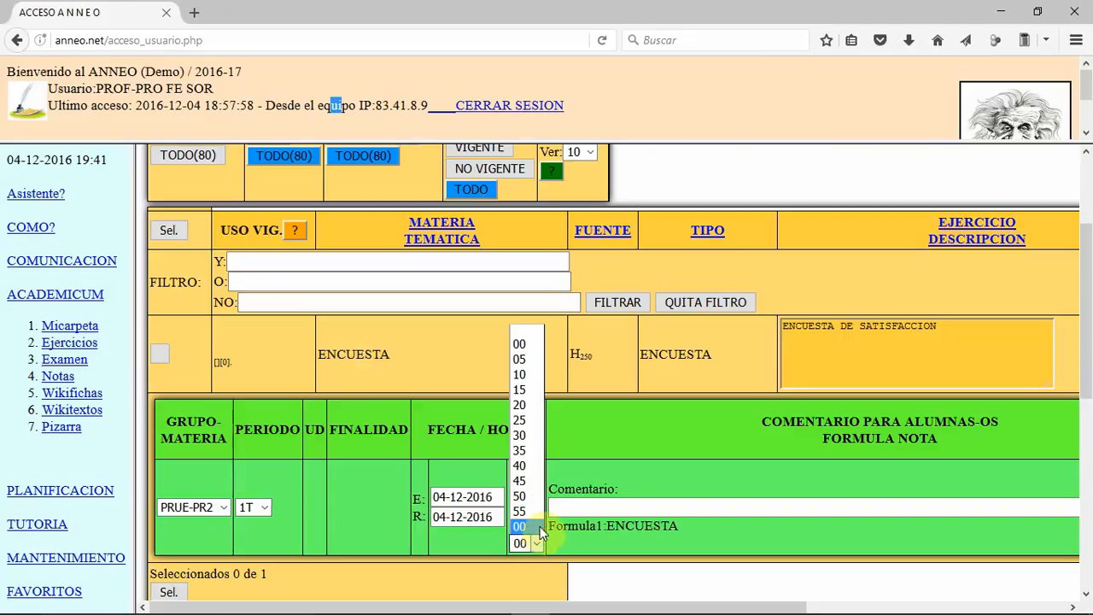
pyautogui.click(497, 517)
pyautogui.click(642, 487)
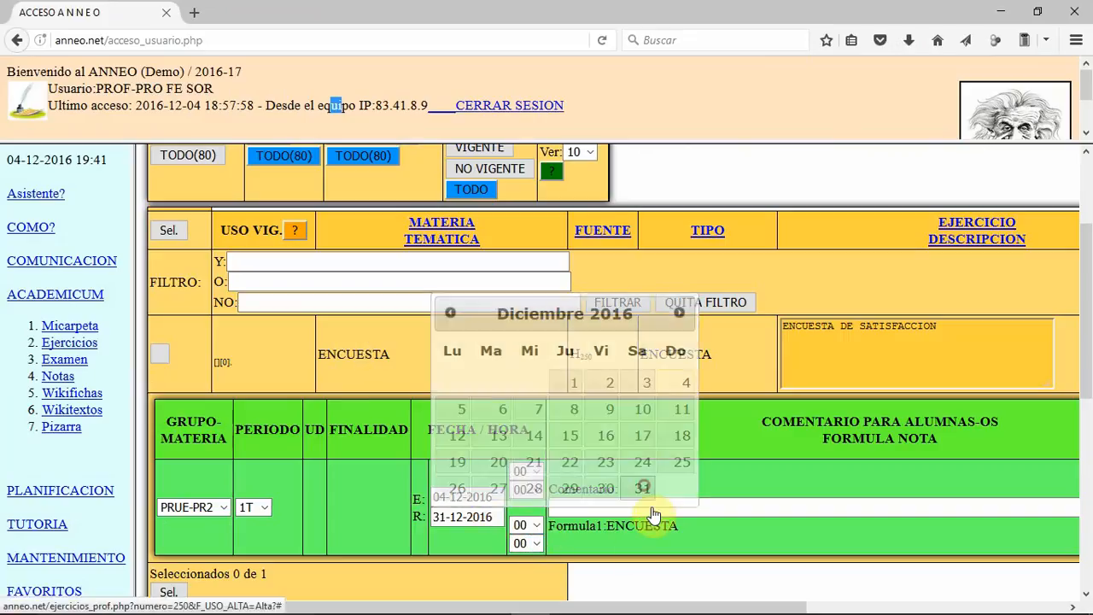
pyautogui.moveTo(629, 605); pyautogui.dragTo(869, 605)
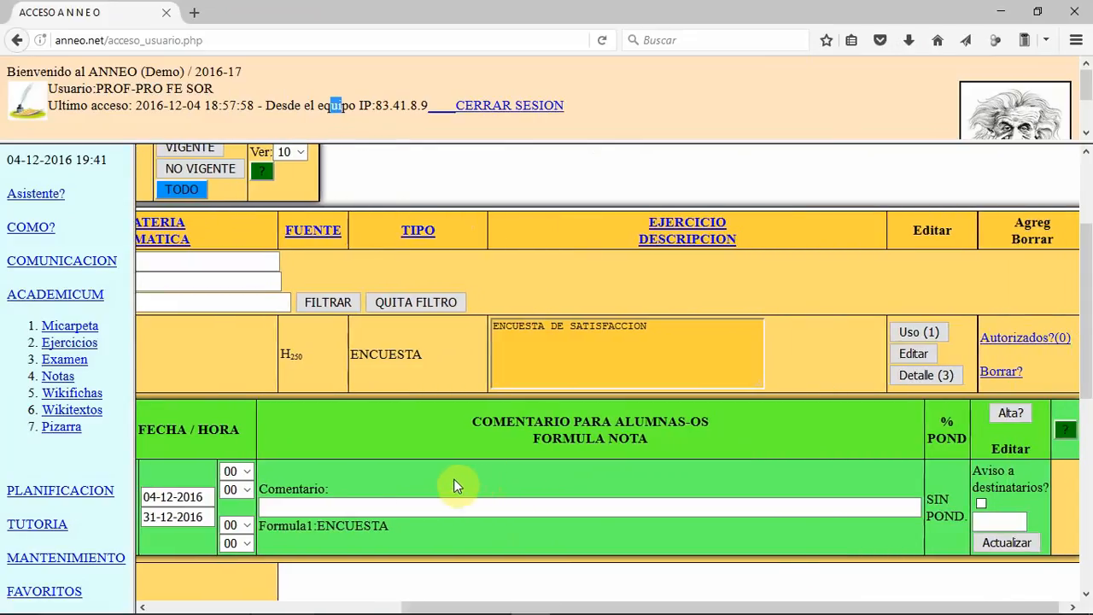
pyautogui.click(1007, 544)
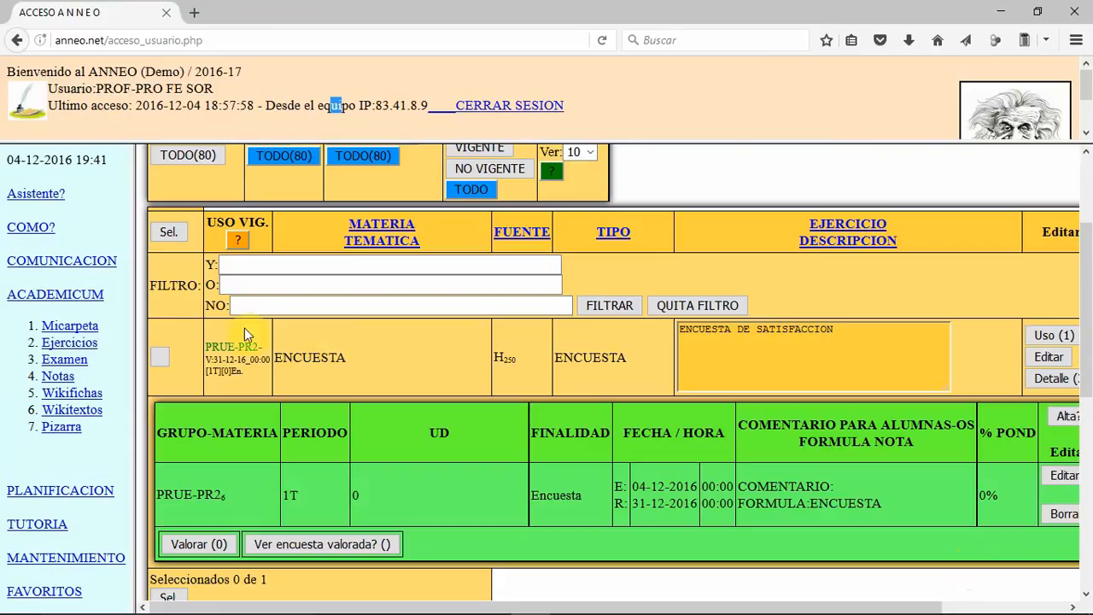
# Step: Open the COMO? help section and look through its list of how-to documents
pyautogui.click(24, 231)
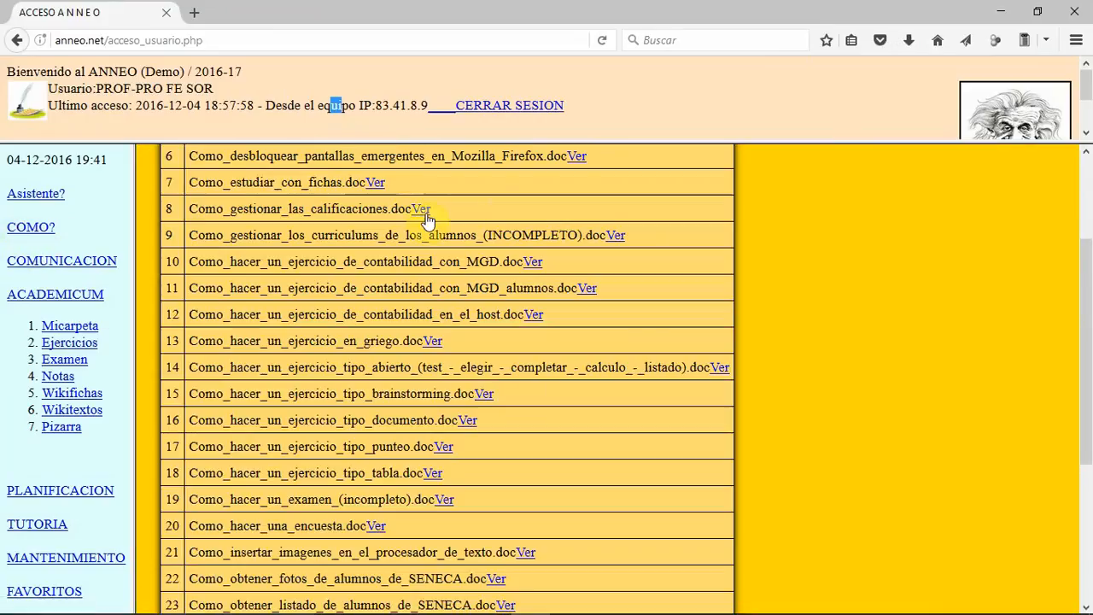
pyautogui.scroll(3, 444, 218)
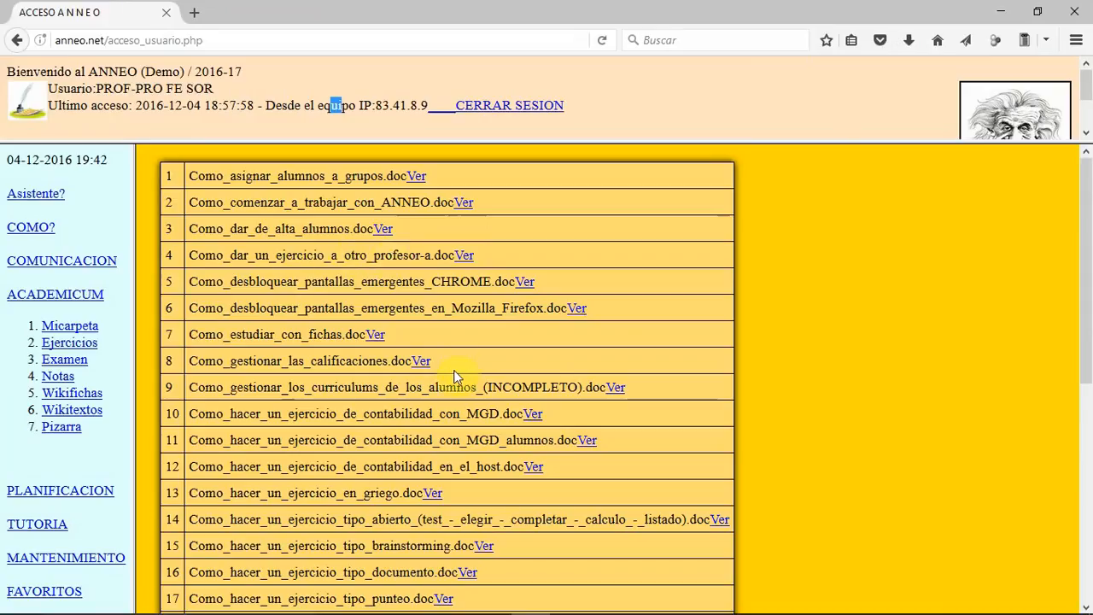
pyautogui.scroll(-2, 454, 376)
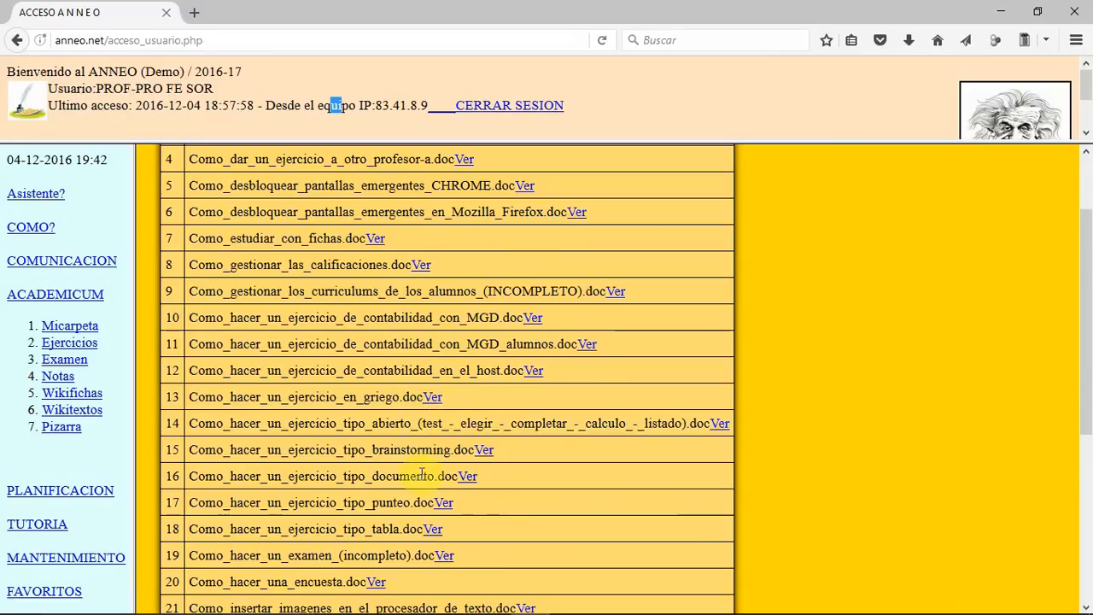
pyautogui.scroll(-2, 469, 468)
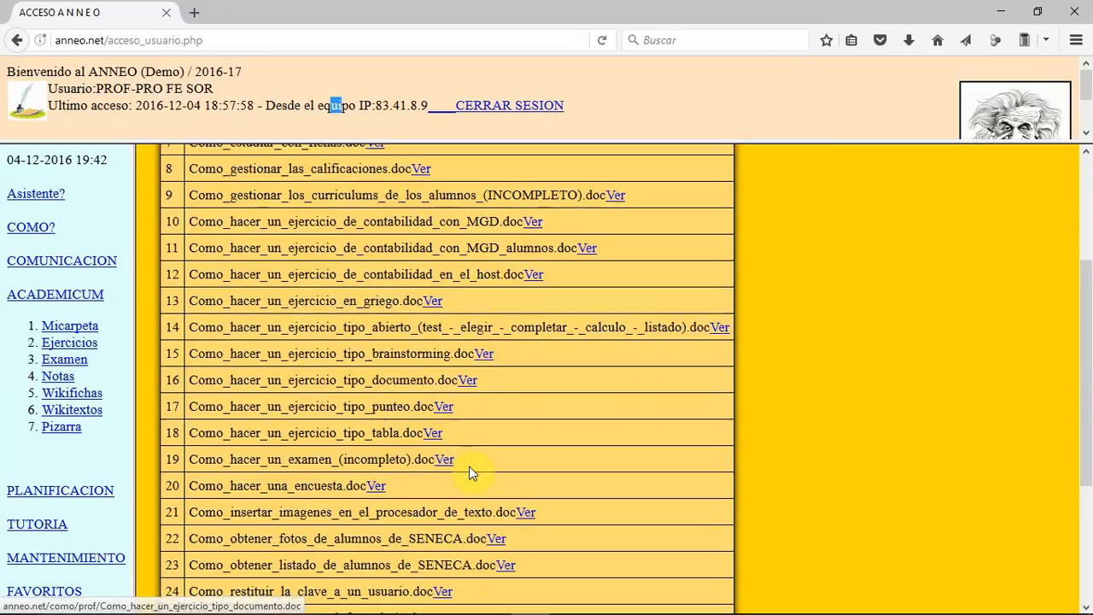